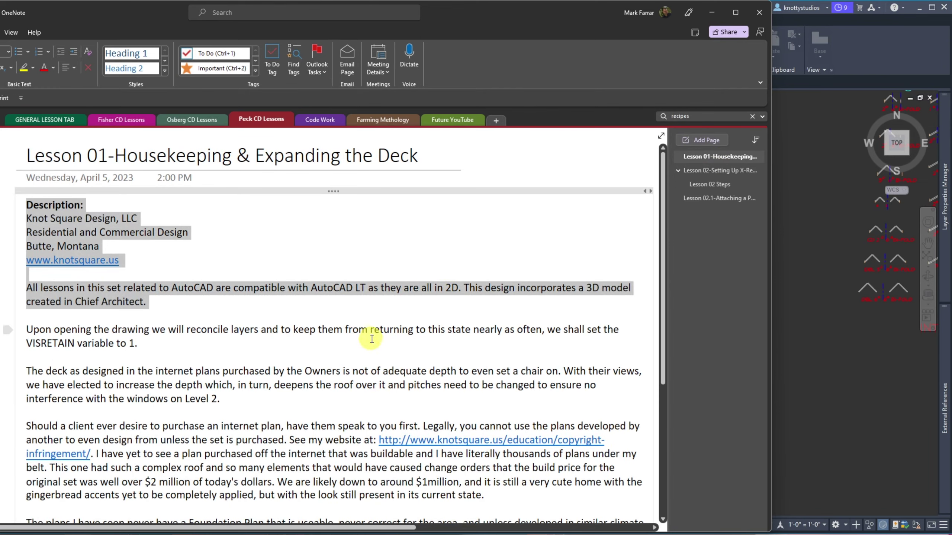
# Step: Review the Lesson 01 notes, highlighting the copyright-infringement link, and open the Lesson 02 Steps page
pyautogui.moveTo(378, 440); pyautogui.dragTo(553, 440)
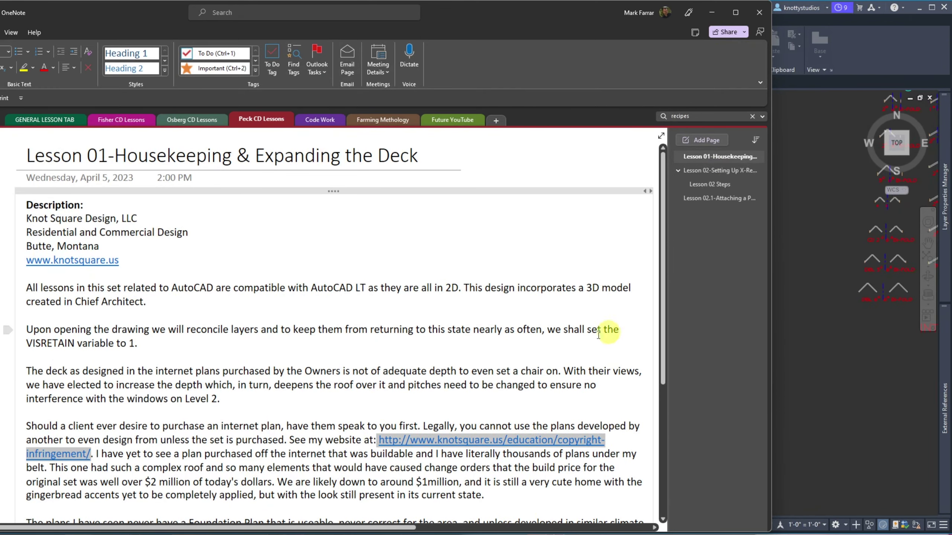
pyautogui.scroll(-6, 547, 344)
pyautogui.scroll(4, 548, 347)
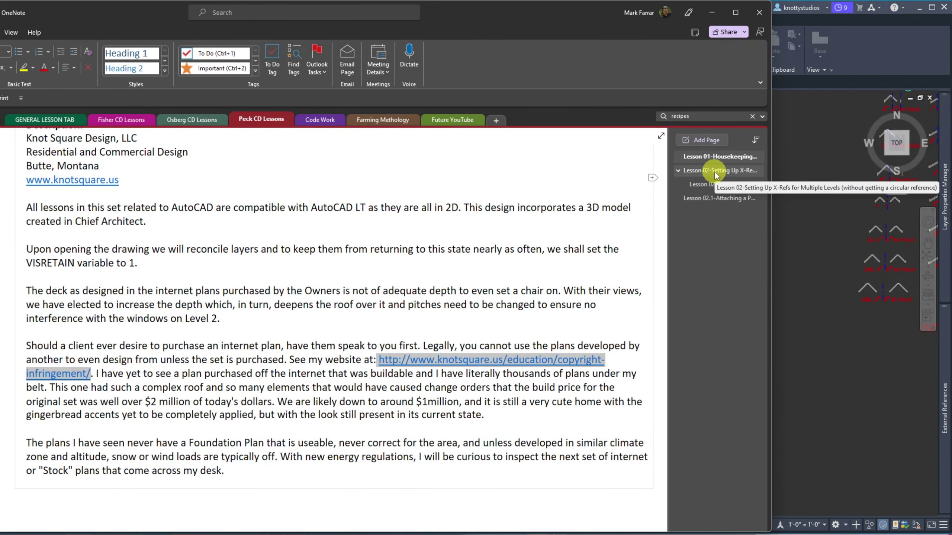
pyautogui.click(711, 184)
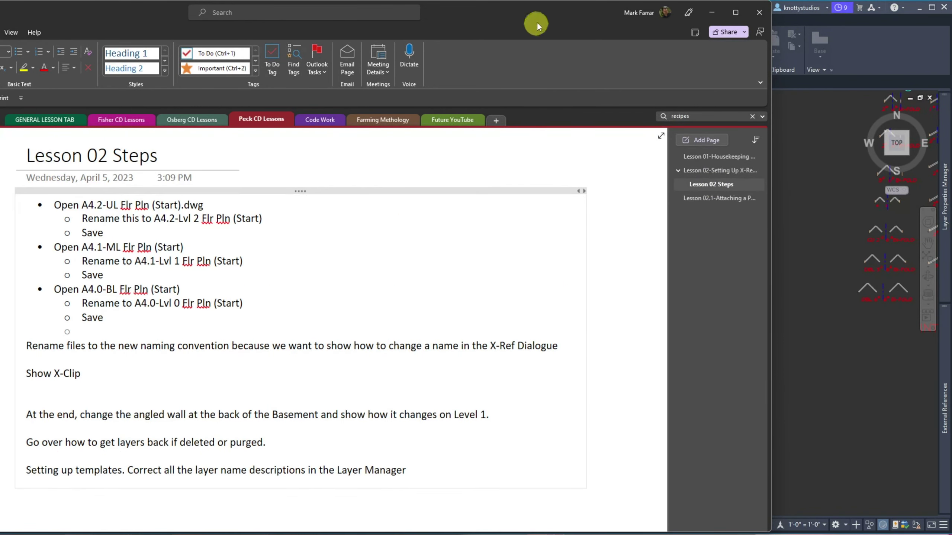
# Step: Switch to AutoCAD and choose to open the External References palette for the unresolved reference file
pyautogui.moveTo(539, 9); pyautogui.dragTo(1, 18)
pyautogui.hotkey('alt', 'Tab')
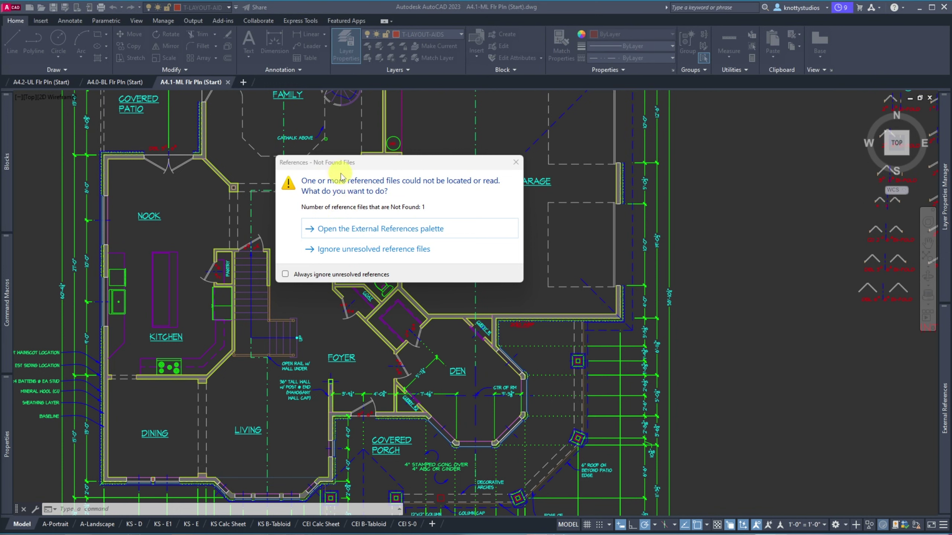
pyautogui.click(355, 229)
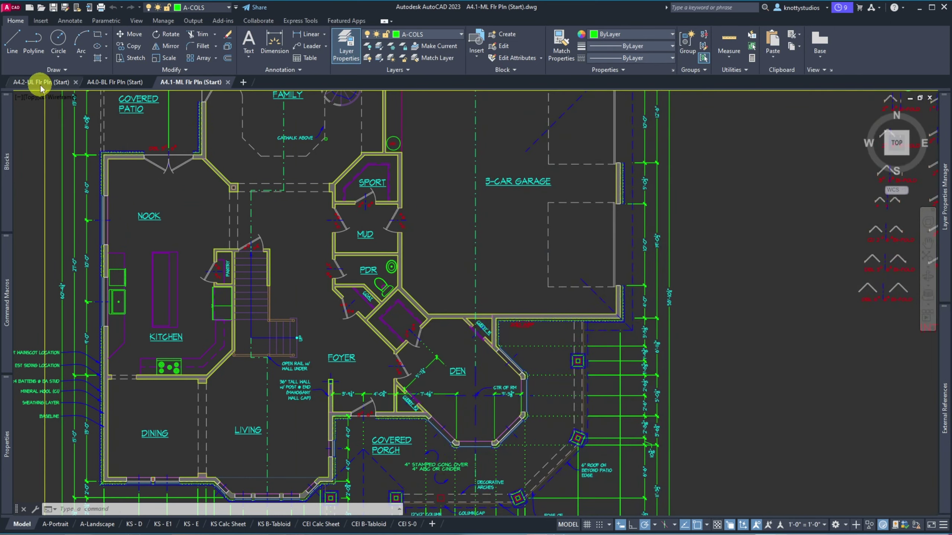
# Step: Reorder the open drawings so they run A4.0-BL, A4.1-ML, A4.2-UL Flr Pln
pyautogui.moveTo(53, 89)
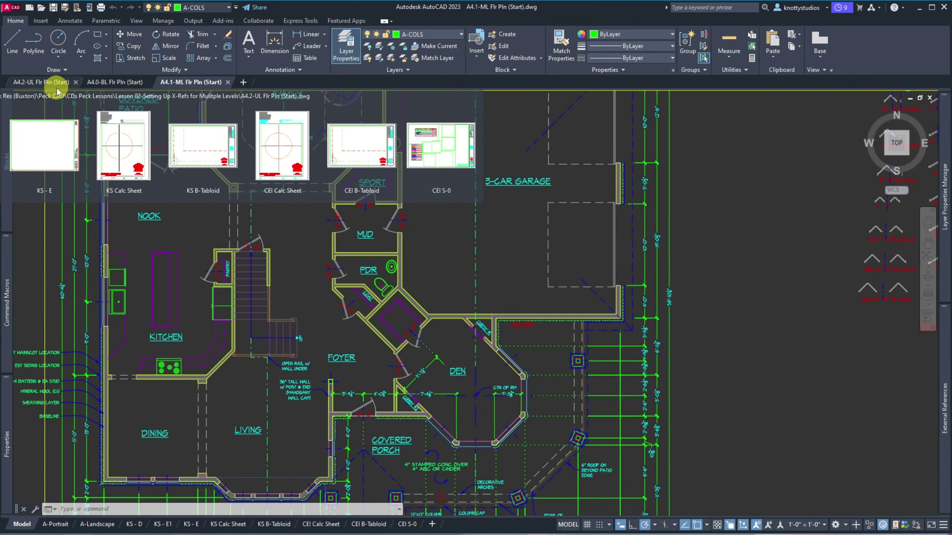
pyautogui.moveTo(89, 126)
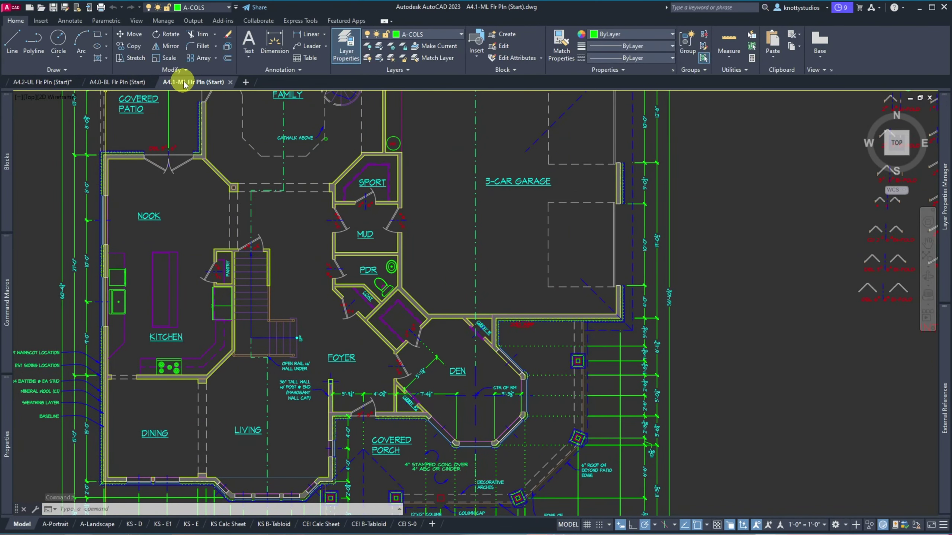
pyautogui.moveTo(121, 87); pyautogui.dragTo(36, 80)
pyautogui.moveTo(106, 85); pyautogui.dragTo(212, 80)
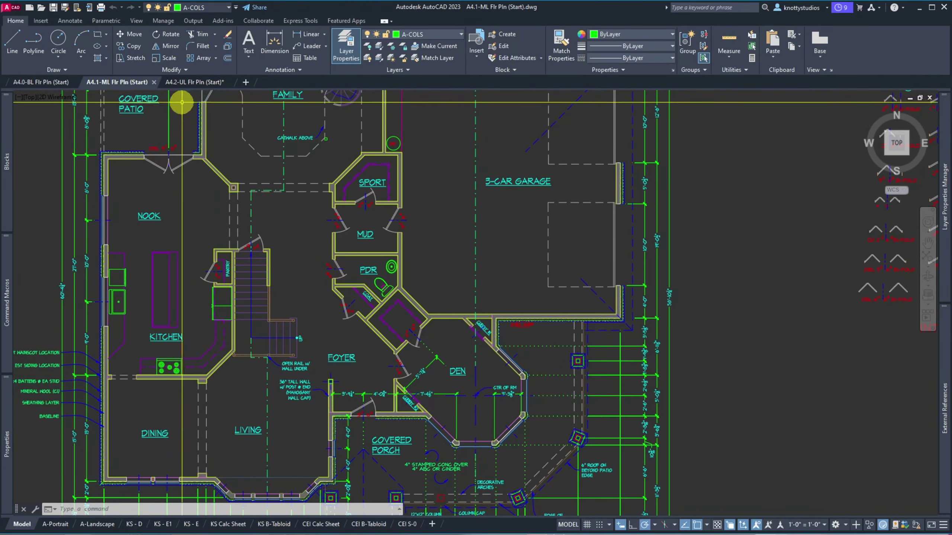
# Step: Save the A4.0-BL Flr Pln (Start) drawing as A4.0-Lvl 0 Flr Pln (Start), replacing the existing file
pyautogui.click(52, 86)
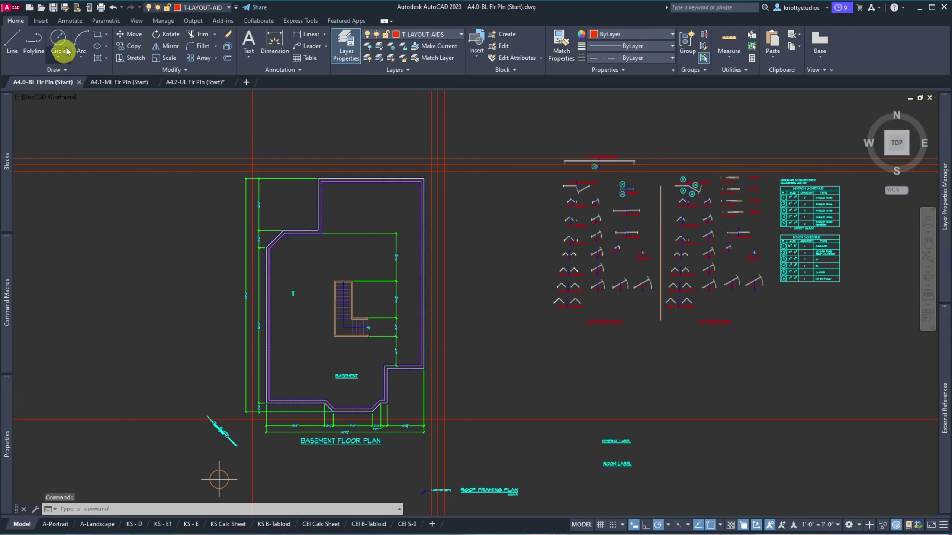
pyautogui.click(65, 8)
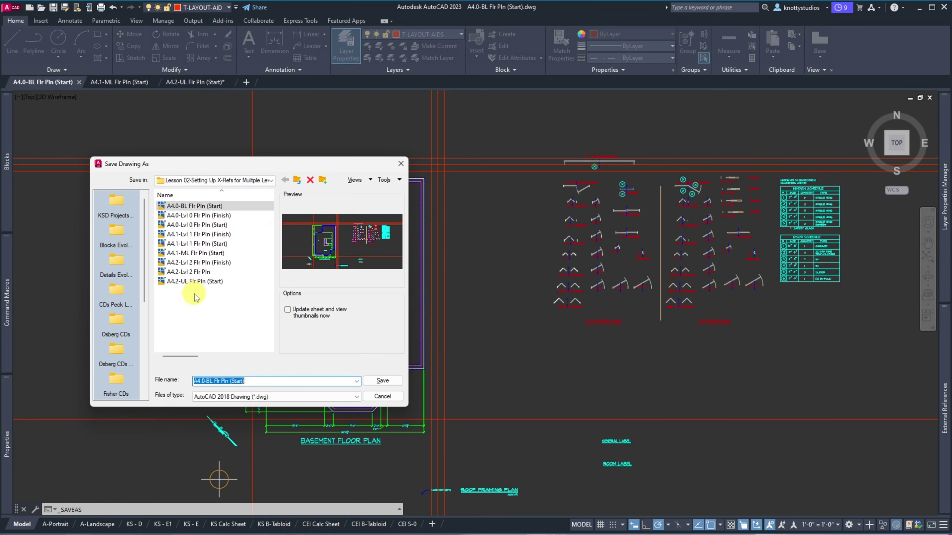
pyautogui.click(188, 226)
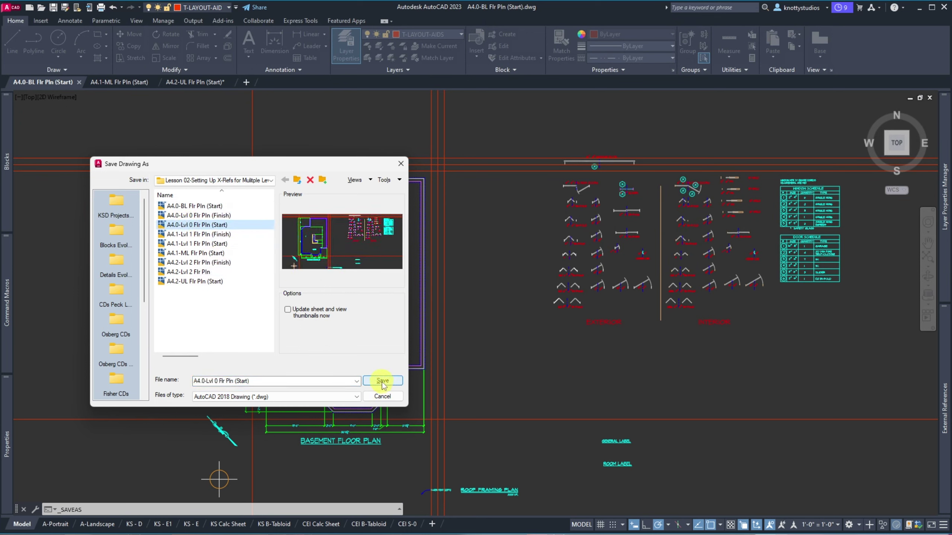
pyautogui.click(382, 381)
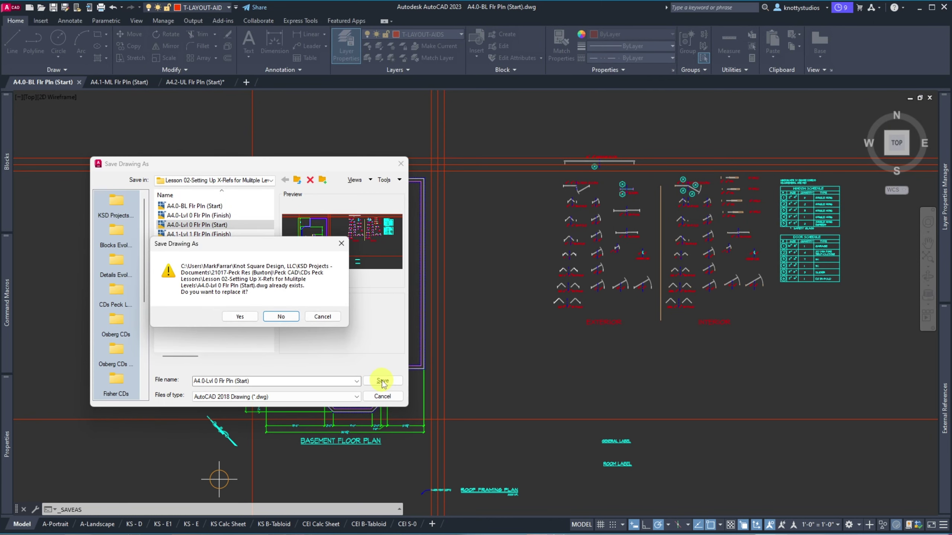
pyautogui.click(239, 317)
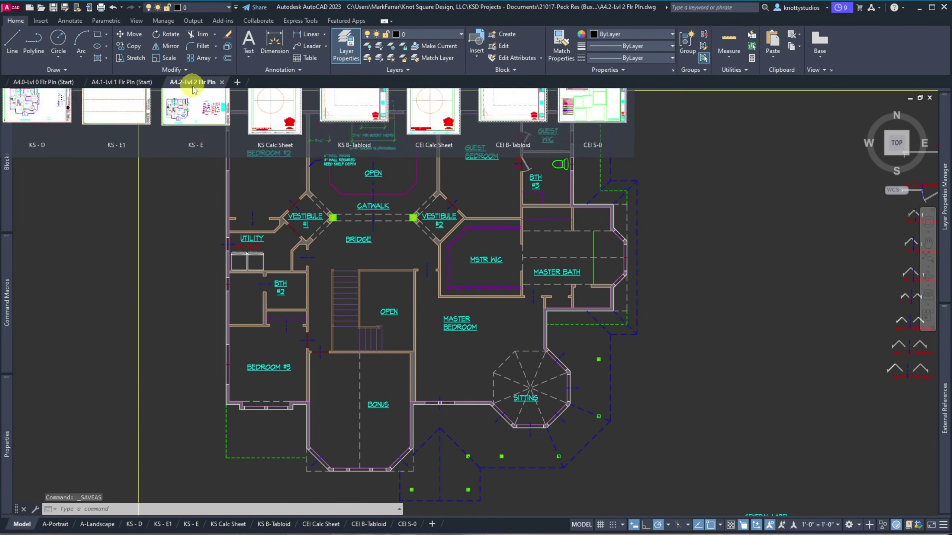
# Step: Detach the unloaded A4.1-ML Flr Pln reference from the A4.0-Lvl 0 Flr Pln (Start) drawing's model space
pyautogui.moveTo(207, 84)
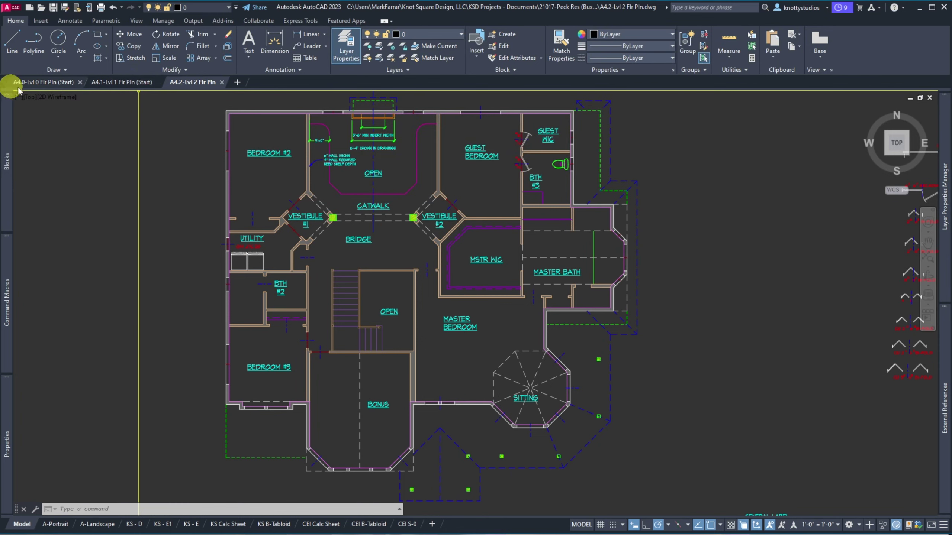
pyautogui.click(39, 86)
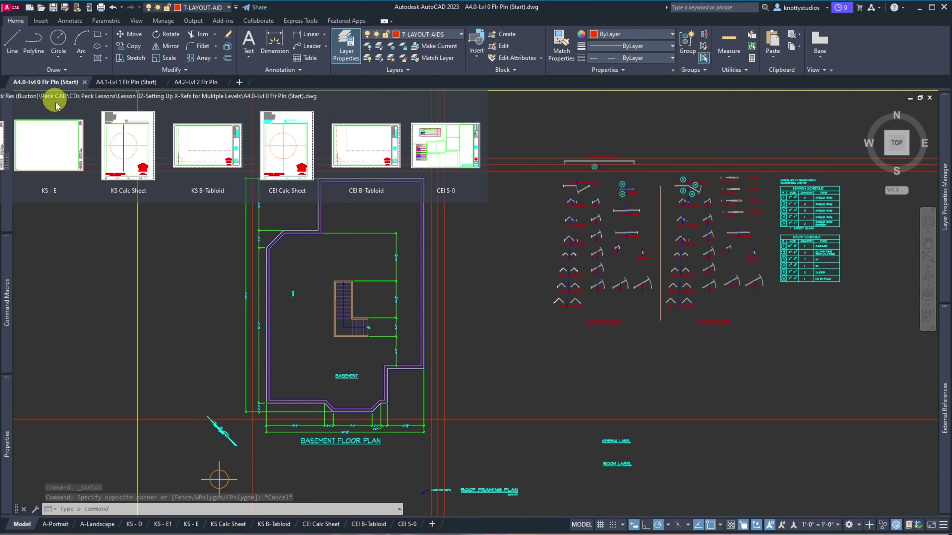
pyautogui.click(44, 143)
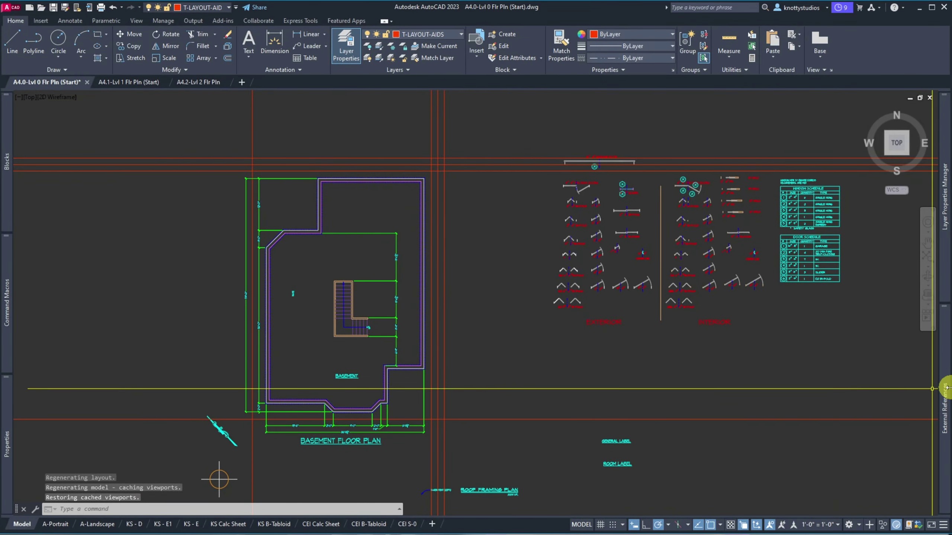
pyautogui.moveTo(945, 388)
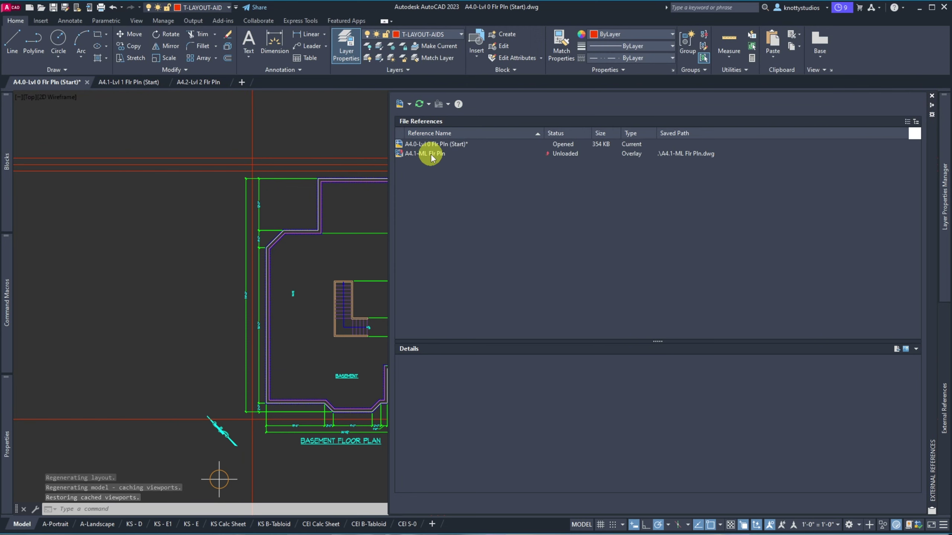
pyautogui.moveTo(429, 156)
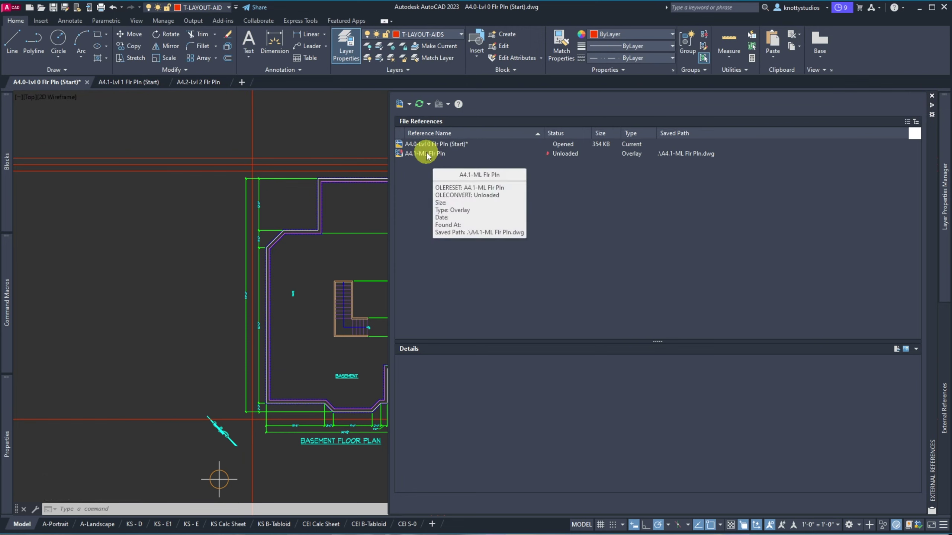
pyautogui.click(428, 154)
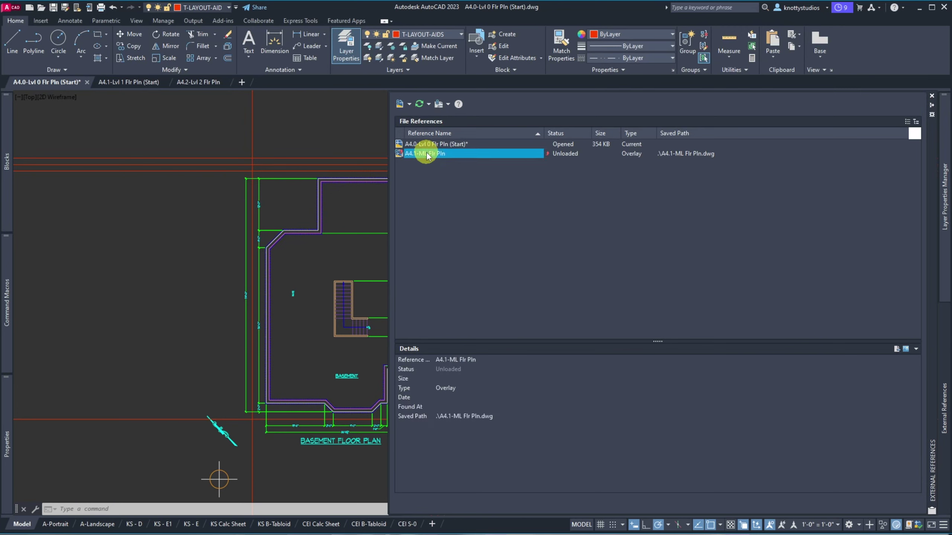
pyautogui.rightClick(427, 155)
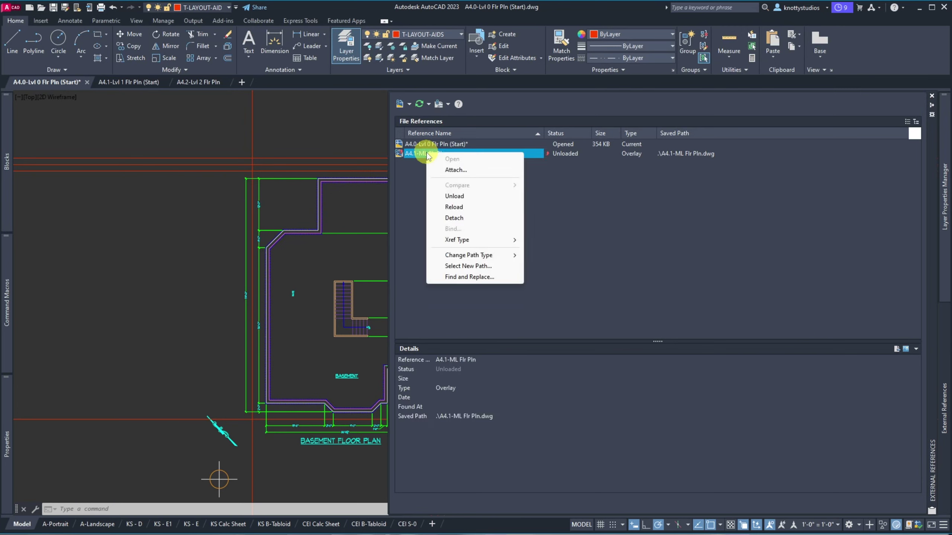
pyautogui.click(454, 218)
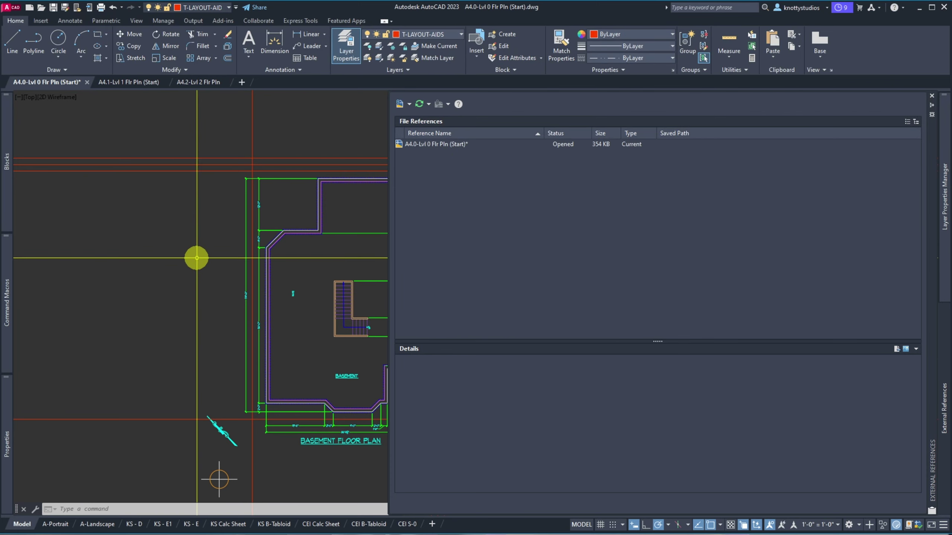
pyautogui.scroll(-4, 197, 258)
pyautogui.scroll(-3, 255, 265)
pyautogui.scroll(3, 170, 225)
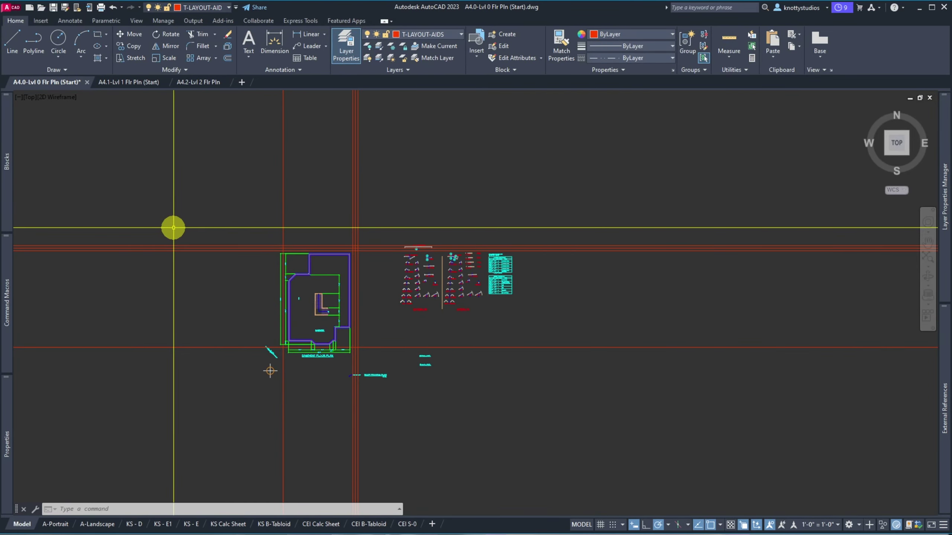
pyautogui.click(407, 193)
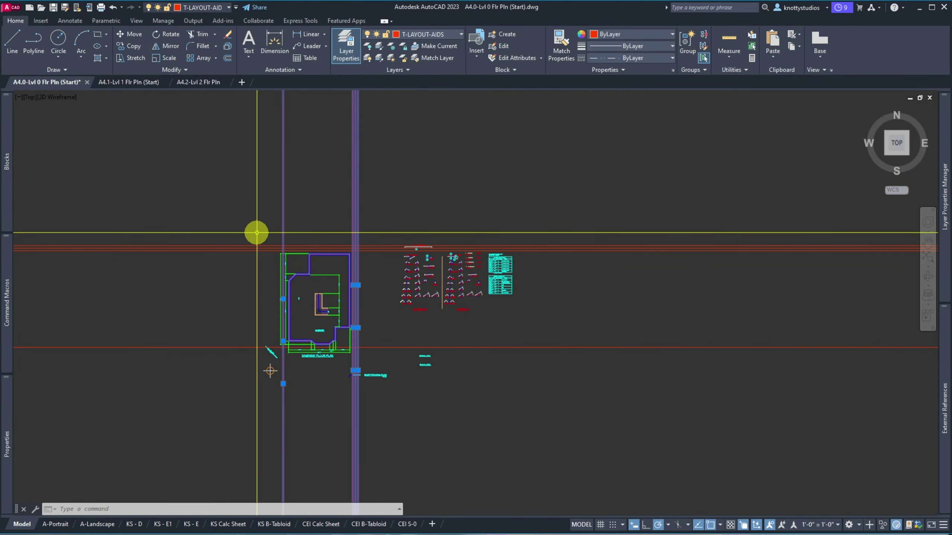
pyautogui.press('Escape')
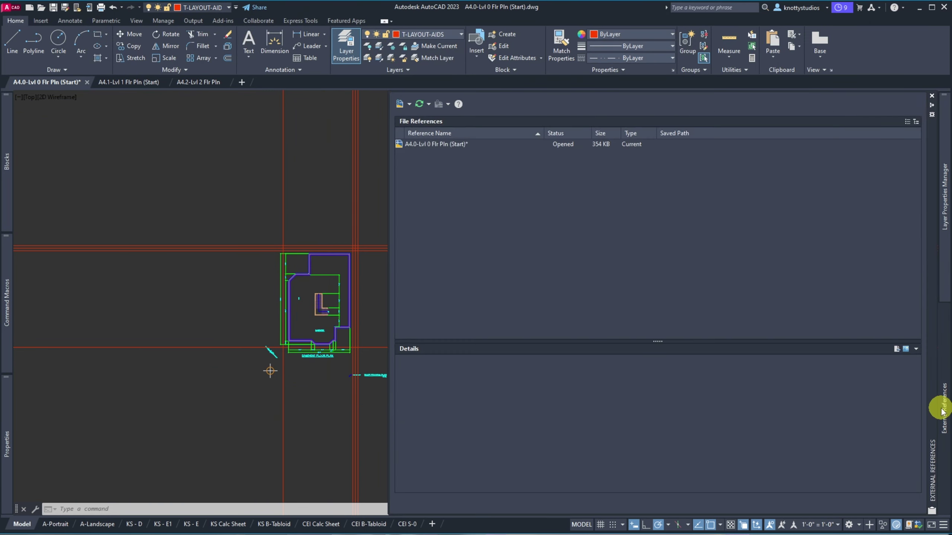
# Step: Examine the X-REF layers available in the A4.0-Lvl 0 drawing and their descriptions without changing the current layer
pyautogui.moveTo(943, 234)
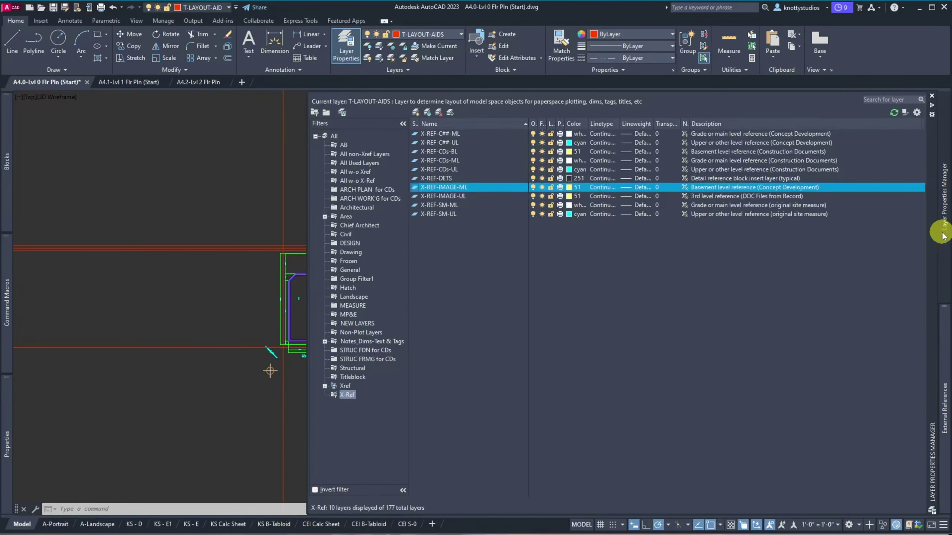
pyautogui.click(392, 33)
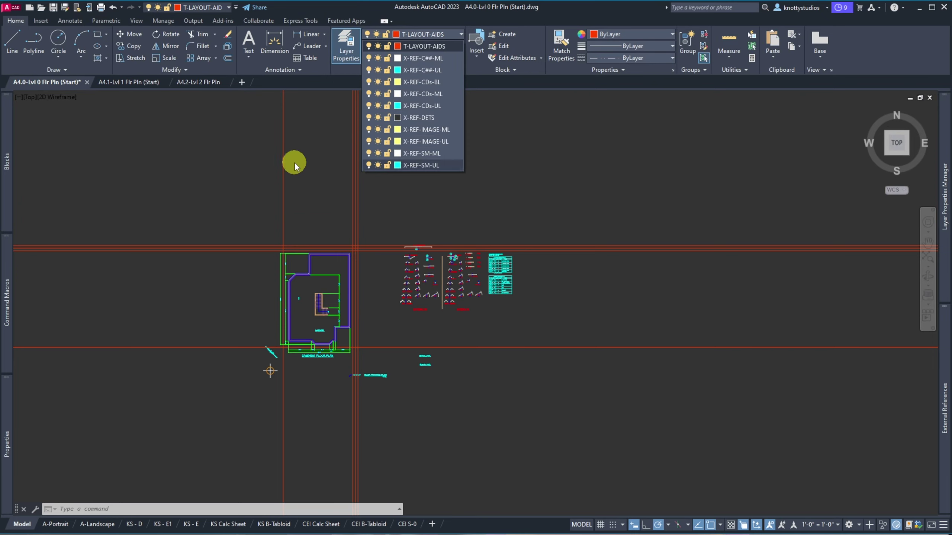
pyautogui.click(204, 169)
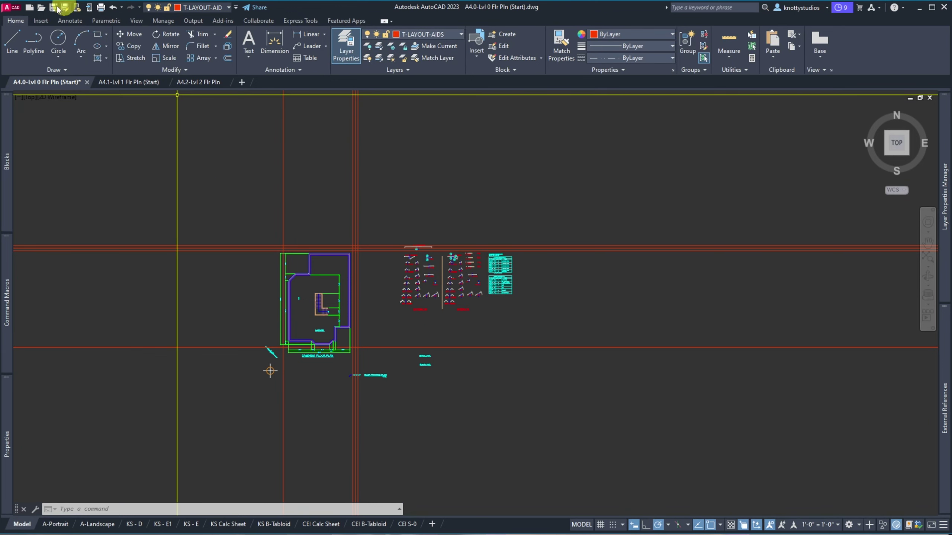
# Step: Open the 2023 Std Template drawing from the Templates Evolving folder
pyautogui.click(41, 7)
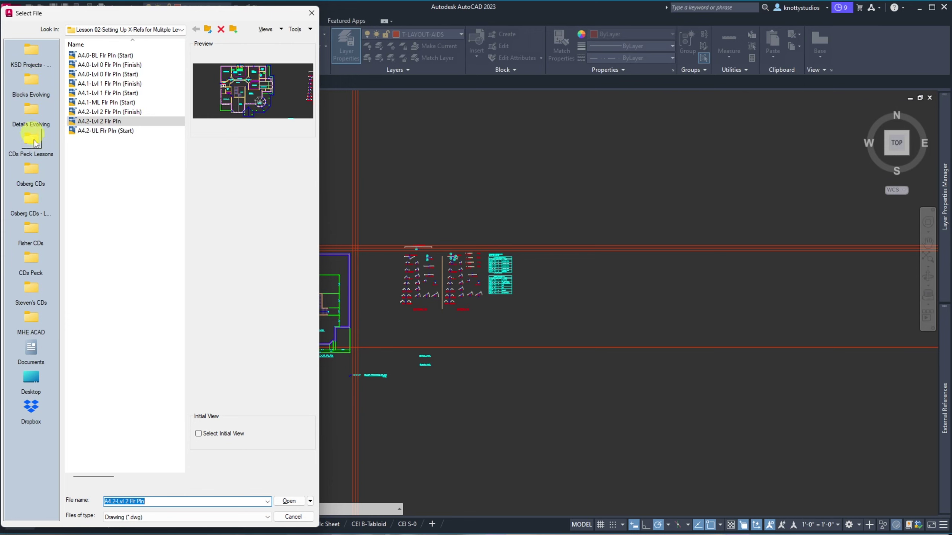
pyautogui.click(36, 96)
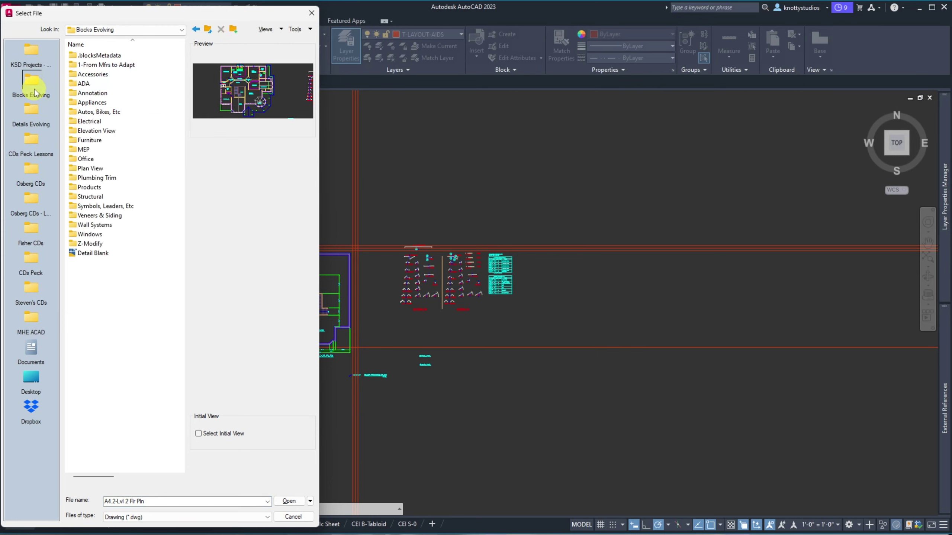
pyautogui.click(211, 30)
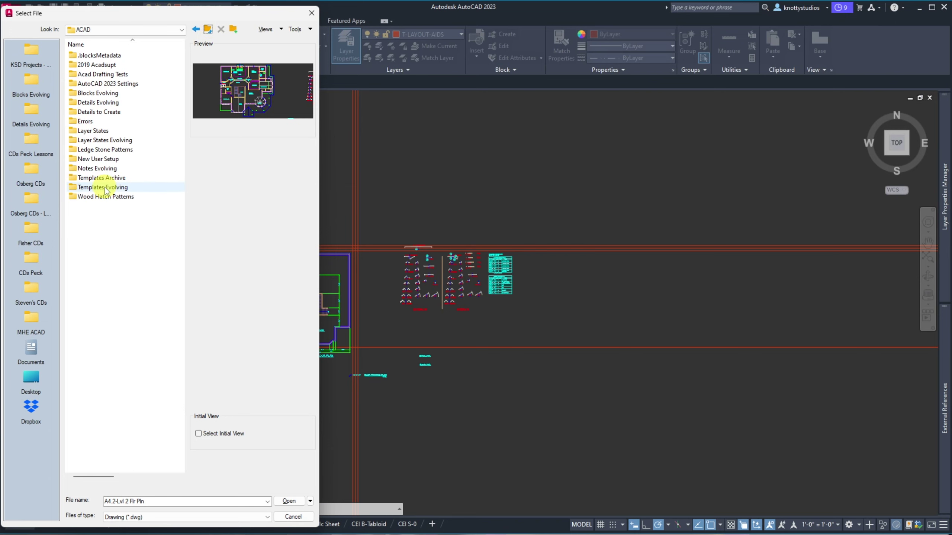
pyautogui.doubleClick(106, 188)
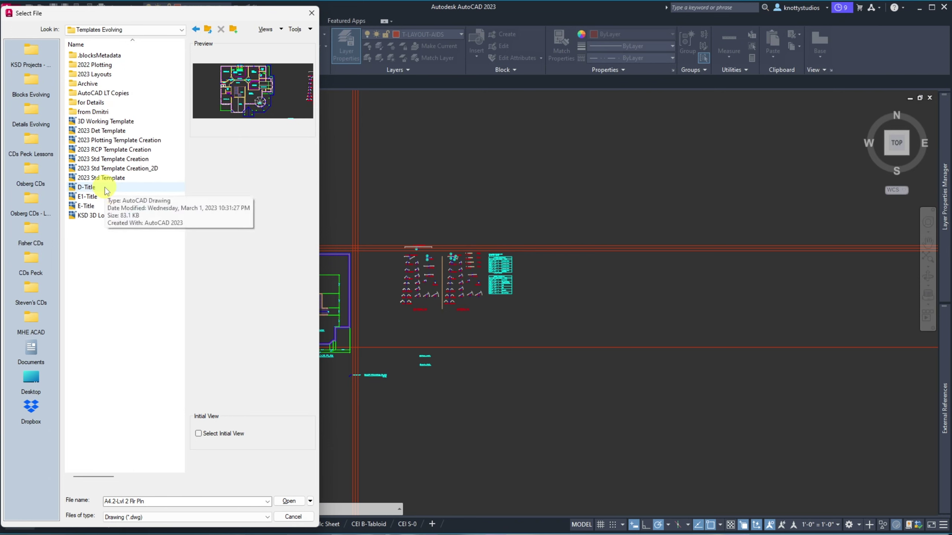
pyautogui.click(105, 178)
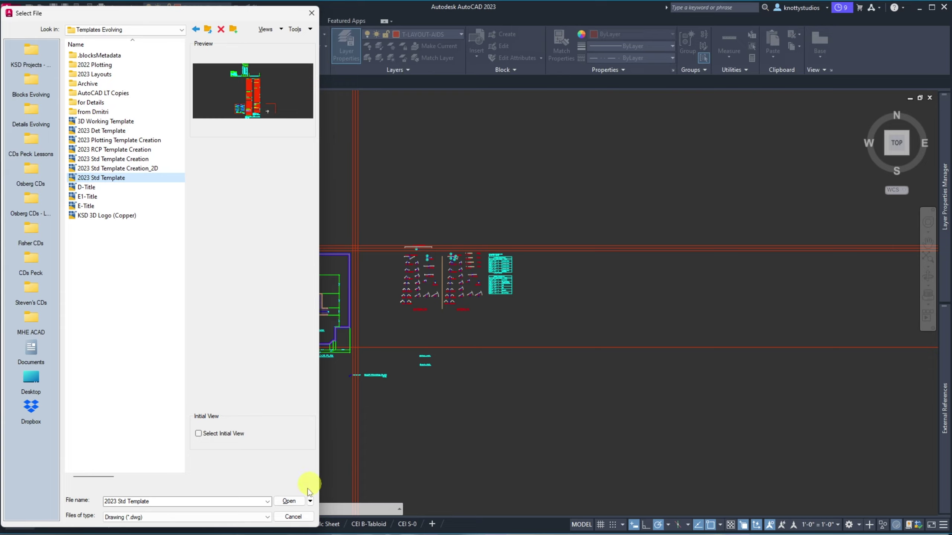
pyautogui.click(288, 501)
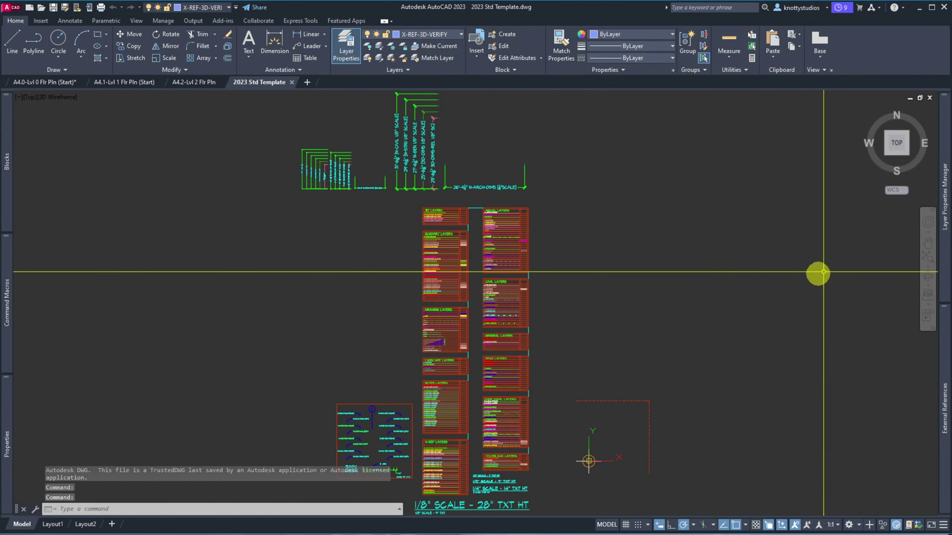
# Step: Examine the complete layer list of the 2023 Std Template with its layer descriptions
pyautogui.moveTo(943, 217)
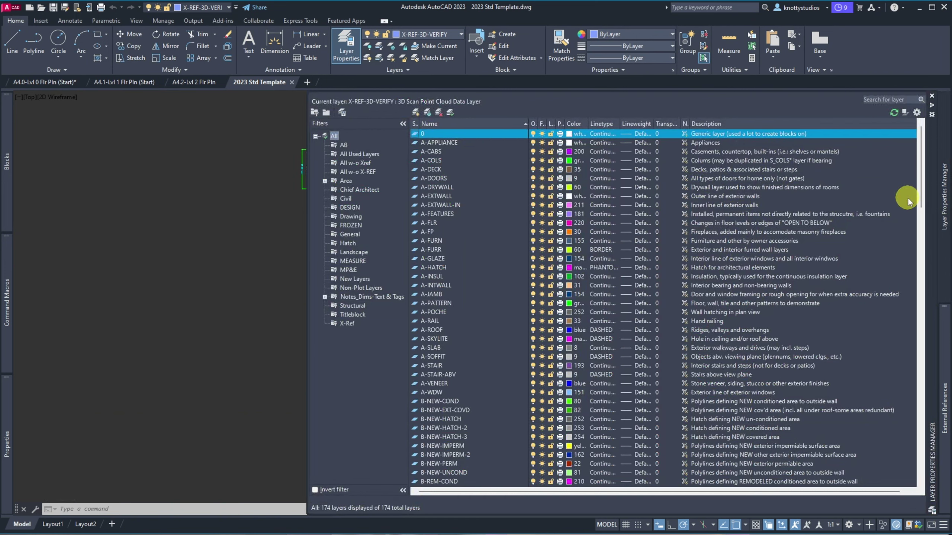
pyautogui.moveTo(926, 176); pyautogui.dragTo(932, 461)
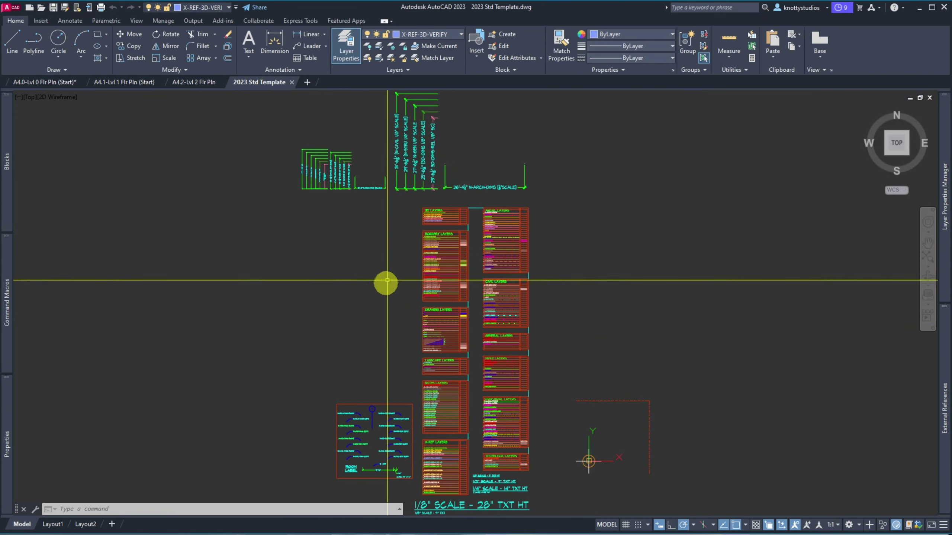
# Step: Copy all the layer tables in the 2023 Std Template with base point 0,0
pyautogui.click(417, 203)
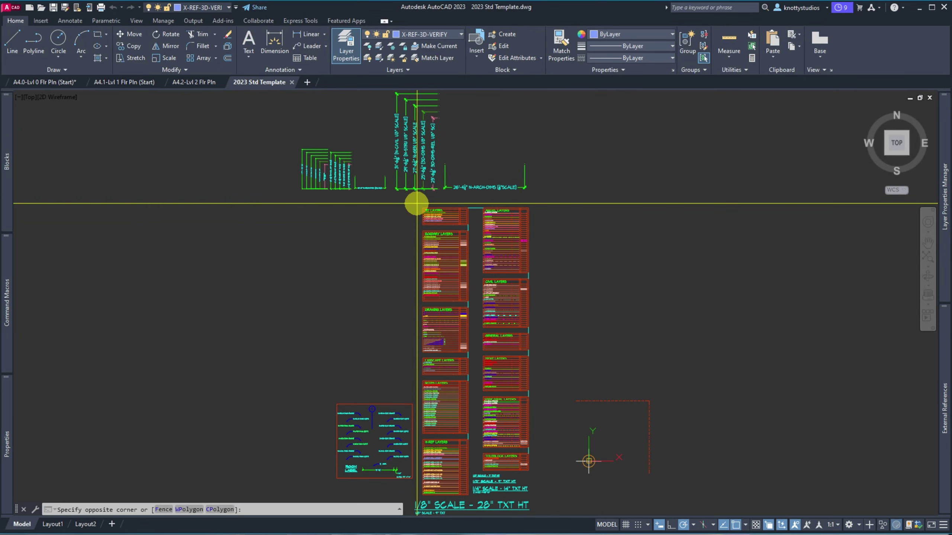
pyautogui.click(541, 495)
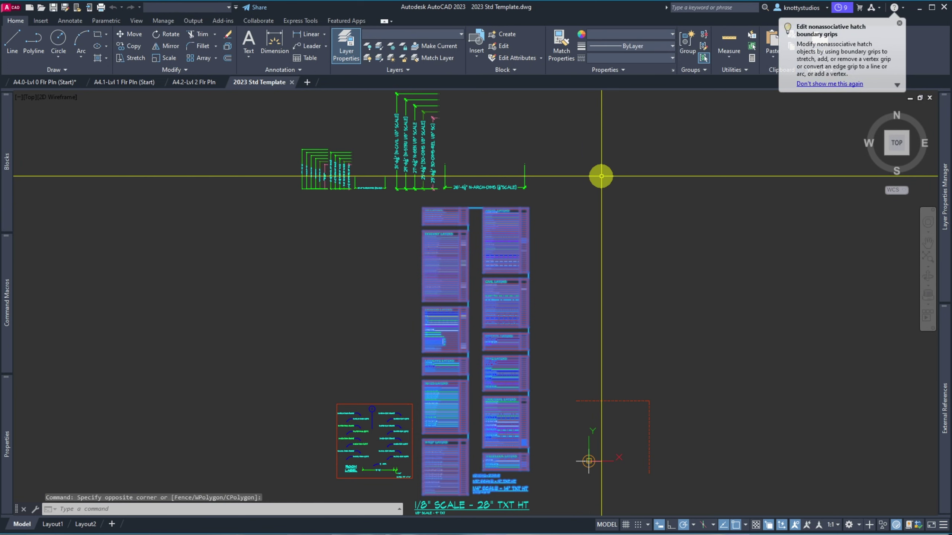
pyautogui.hotkey('ctrl', 'shift', 'c')
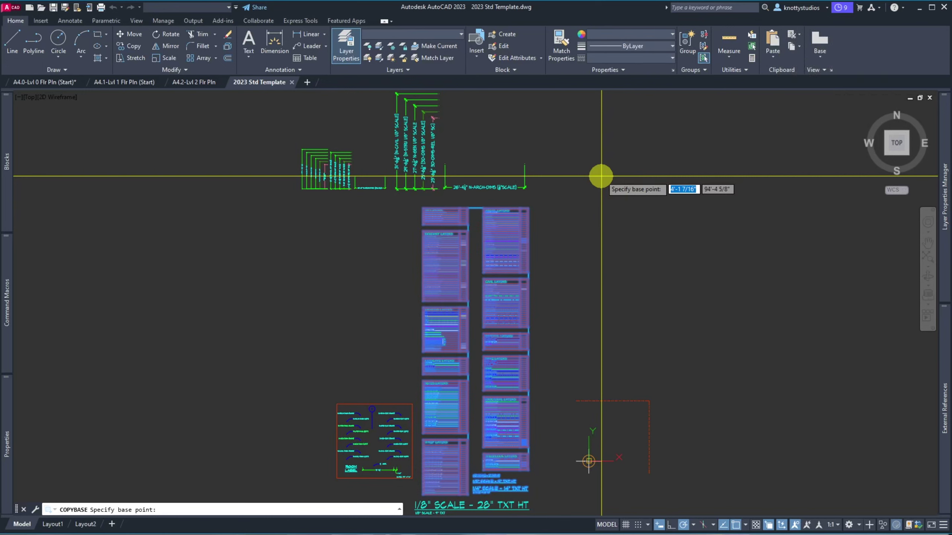
pyautogui.write('0.')
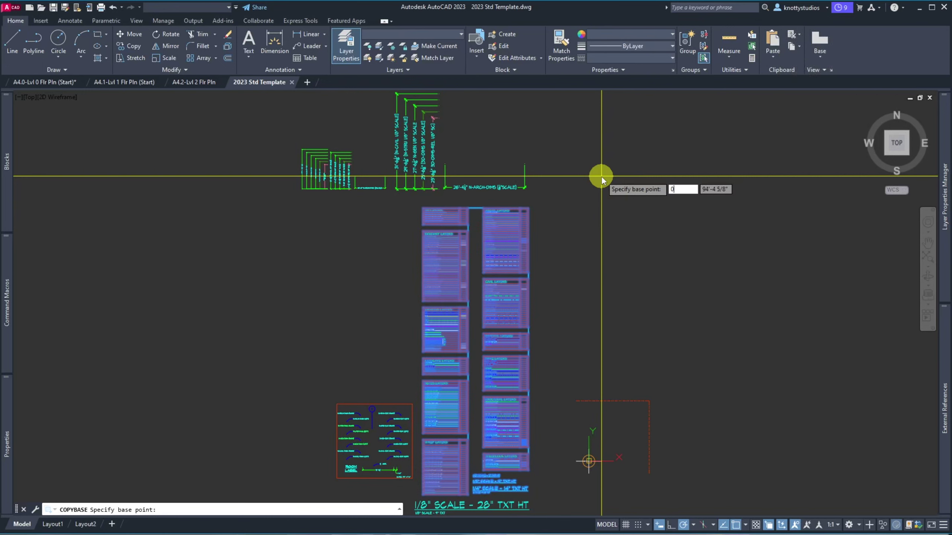
pyautogui.press('Tab')
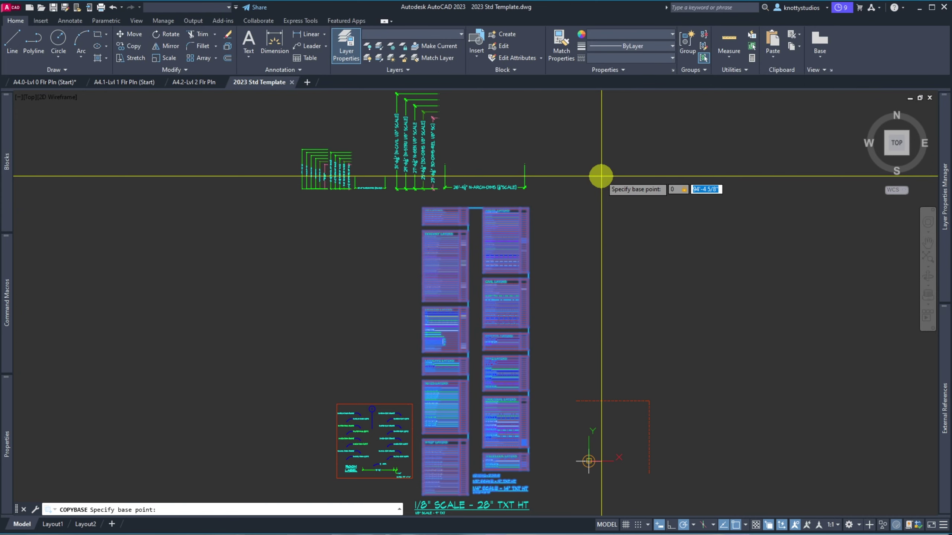
pyautogui.write('0')
pyautogui.press('Return')
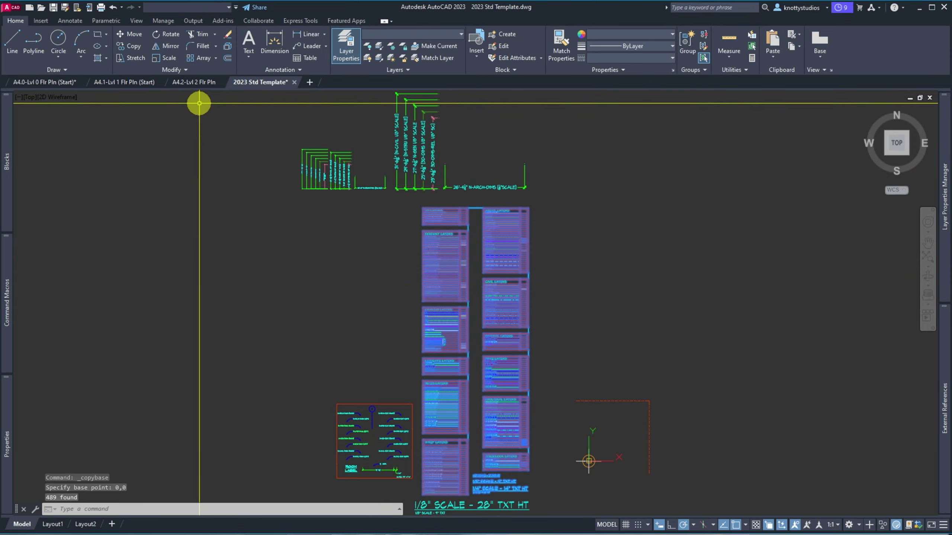
# Step: Paste the copied layer tables into the A4.0-Lvl 0 Flr Pln (Start) drawing at insertion point 0,0
pyautogui.click(43, 85)
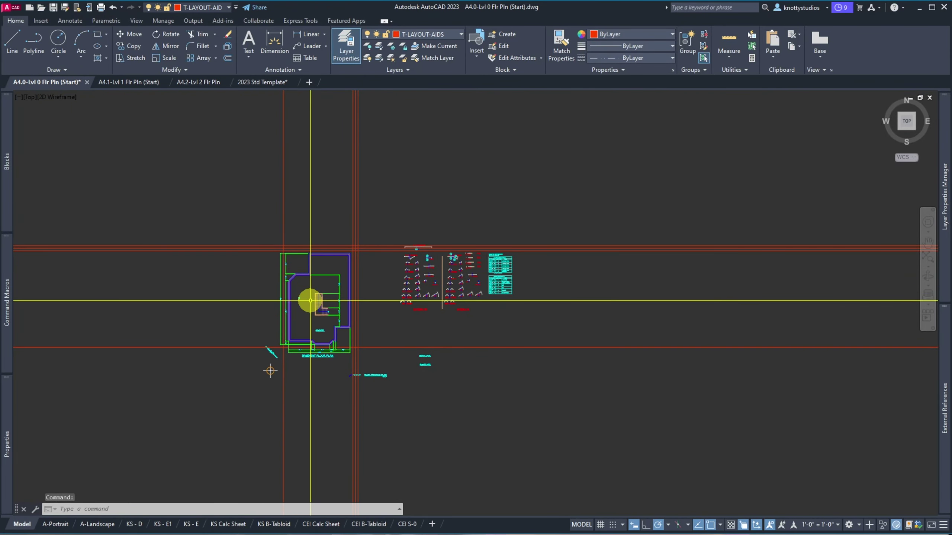
pyautogui.hotkey('ctrl', 'v')
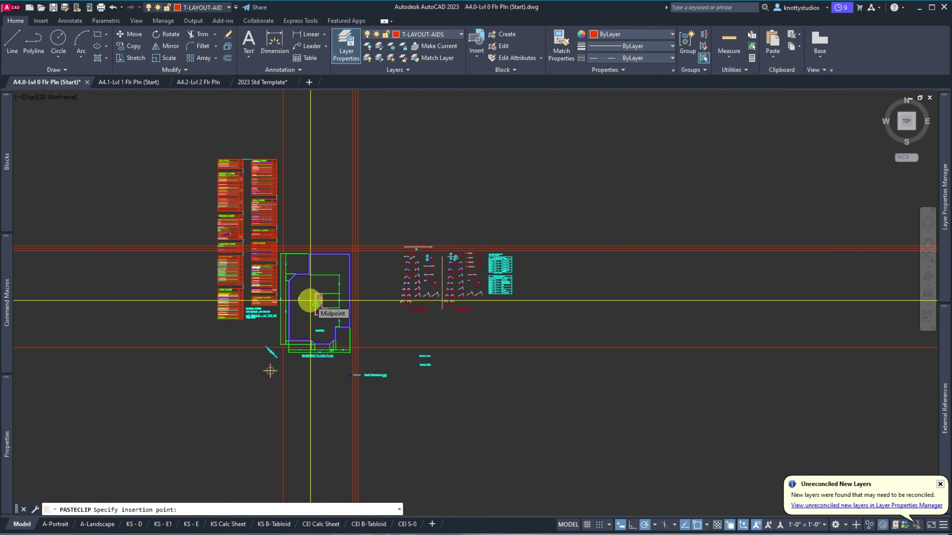
pyautogui.write('0,0')
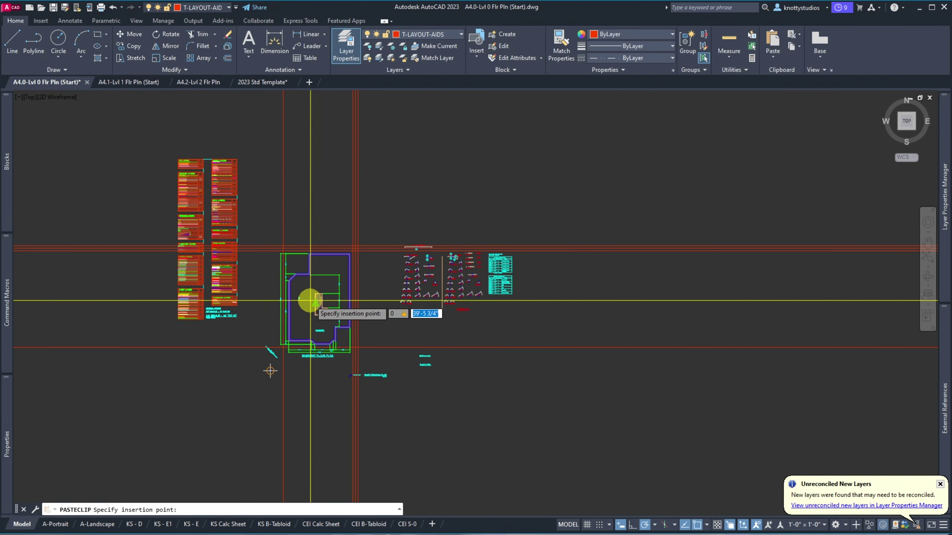
pyautogui.press('Return')
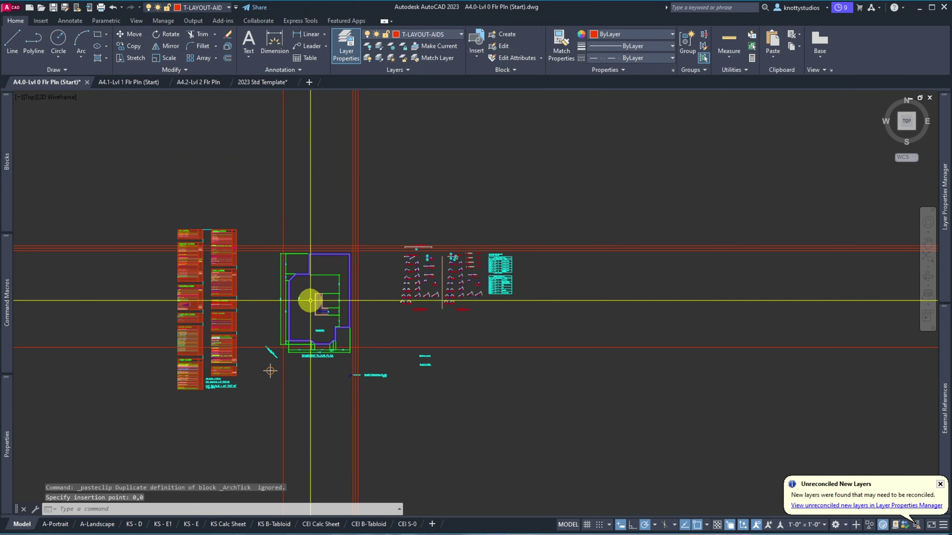
# Step: Delete the old X-REF layers ending in BL, ML and UL from the A4.0-Lvl 0 drawing, keeping the LVL-numbered ones
pyautogui.click(443, 34)
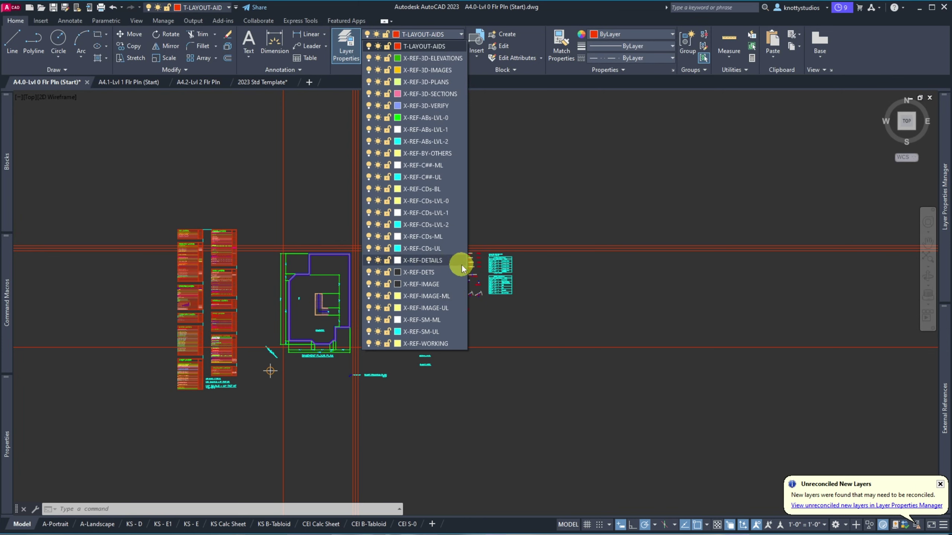
pyautogui.click(941, 202)
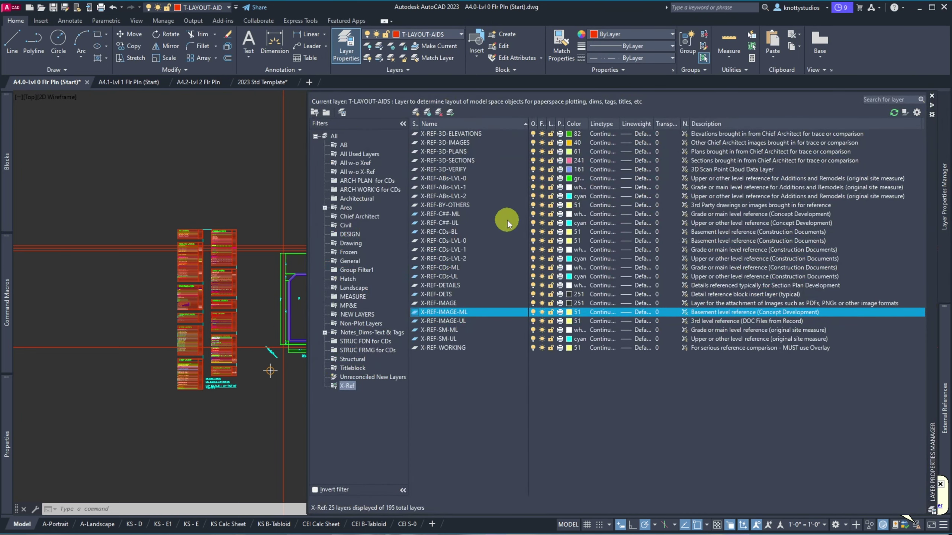
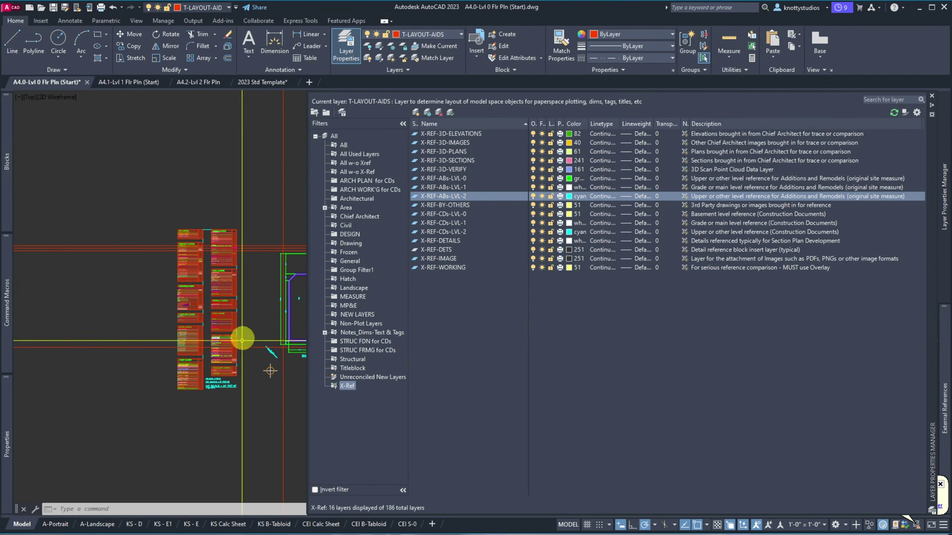
# Step: Look over the pasted layer tables and try to delete the X-REF-ABs-LVL-2 layer
pyautogui.scroll(6, 159, 291)
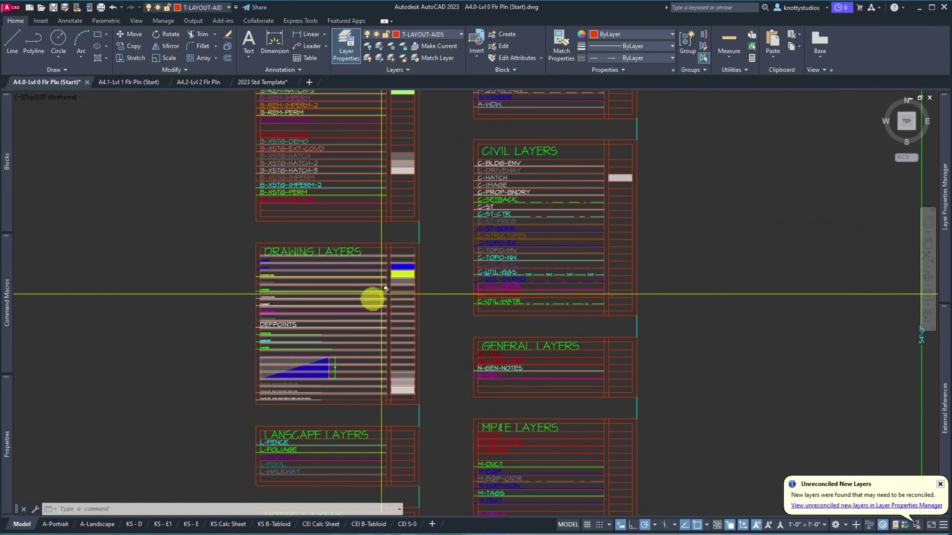
pyautogui.scroll(-4, 299, 178)
pyautogui.scroll(4, 300, 179)
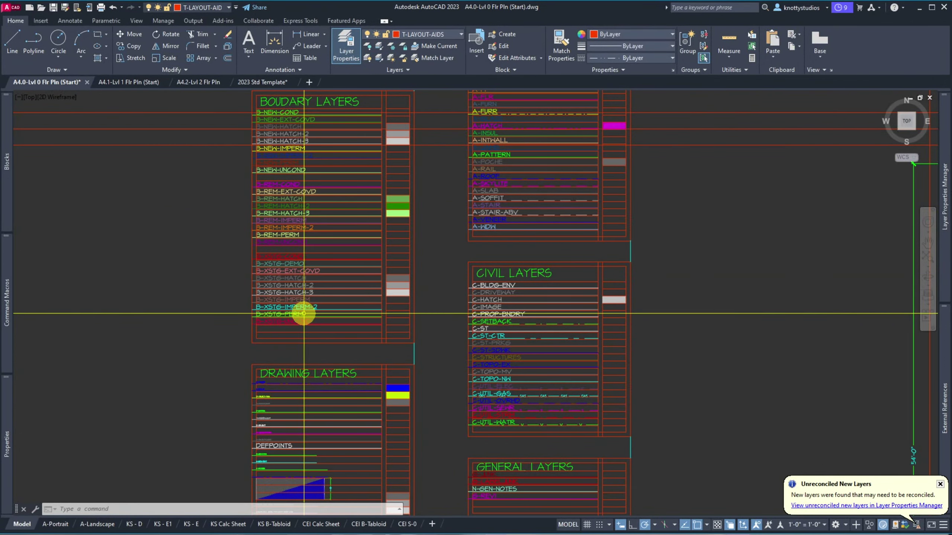
pyautogui.scroll(-3, 181, 295)
pyautogui.scroll(-2, 181, 295)
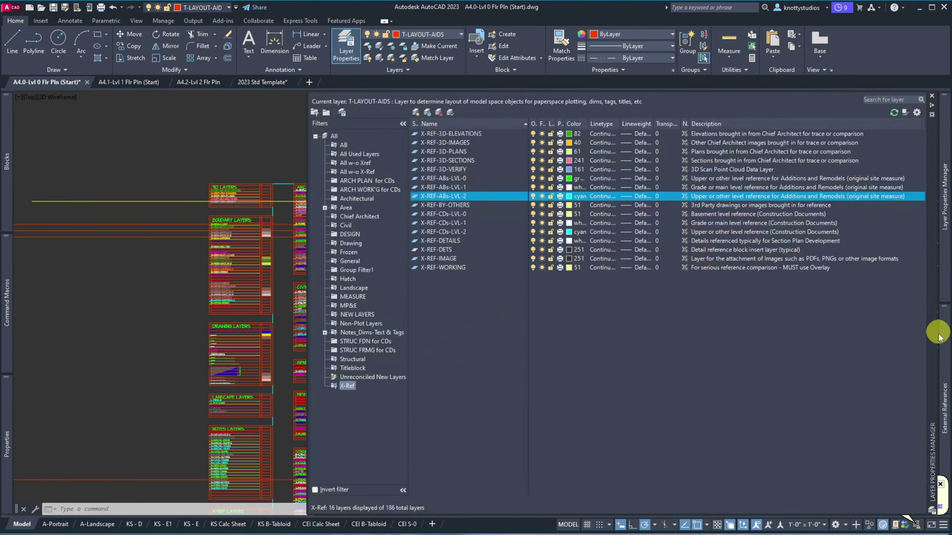
pyautogui.moveTo(938, 334)
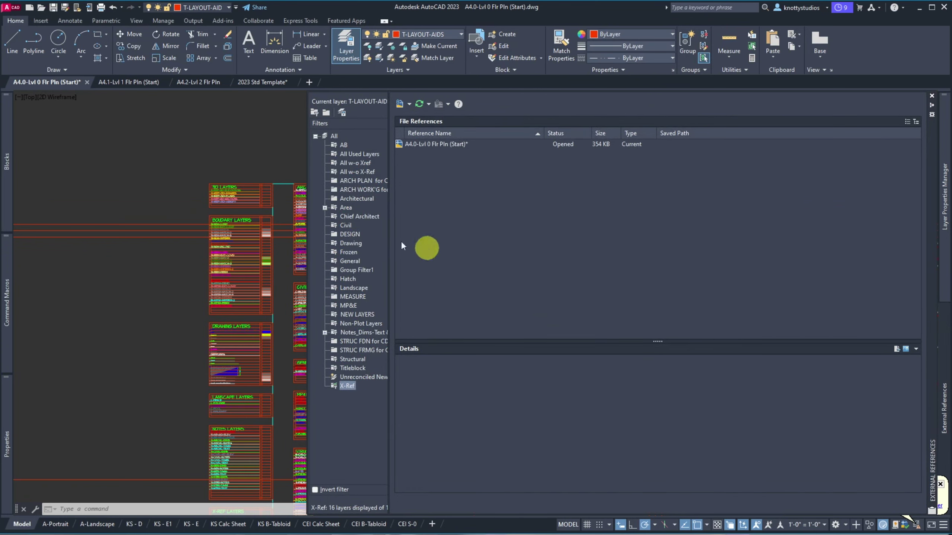
pyautogui.moveTo(946, 179)
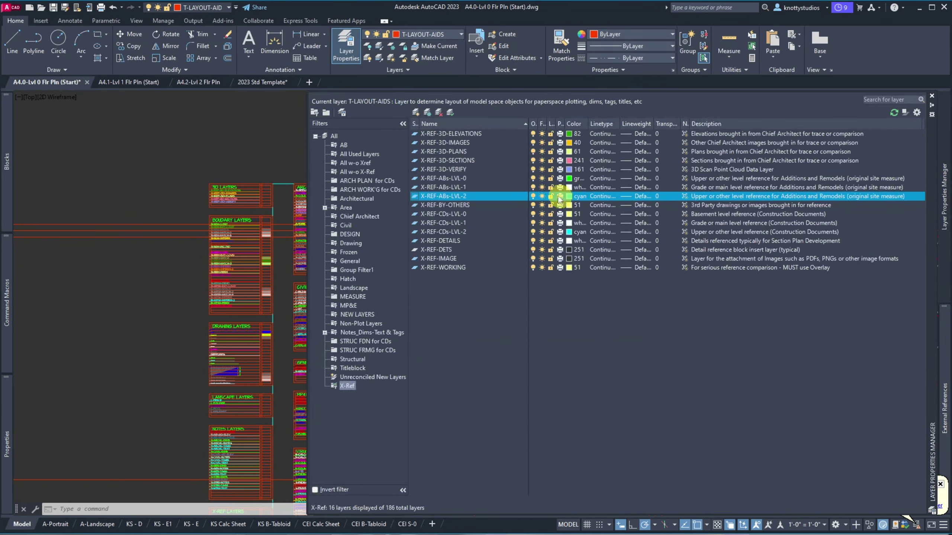
pyautogui.rightClick(445, 200)
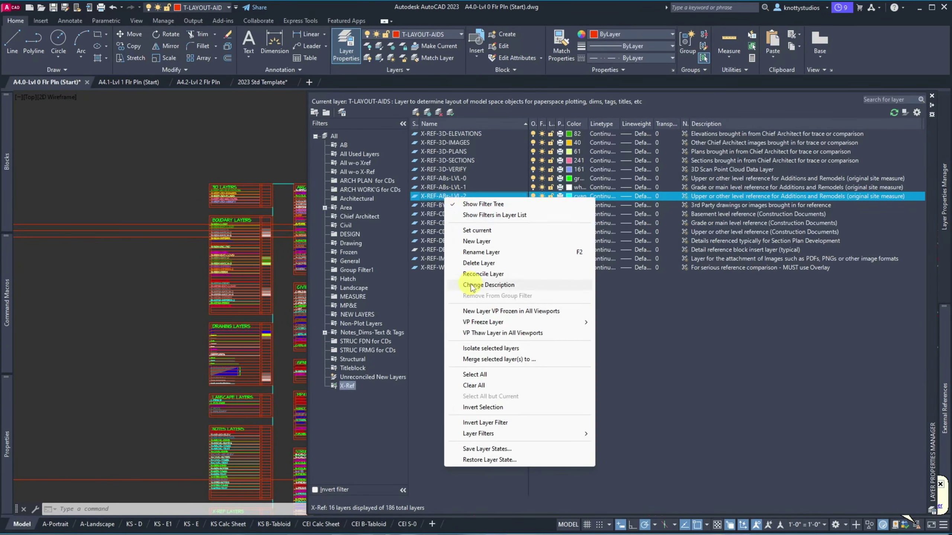
pyautogui.click(477, 262)
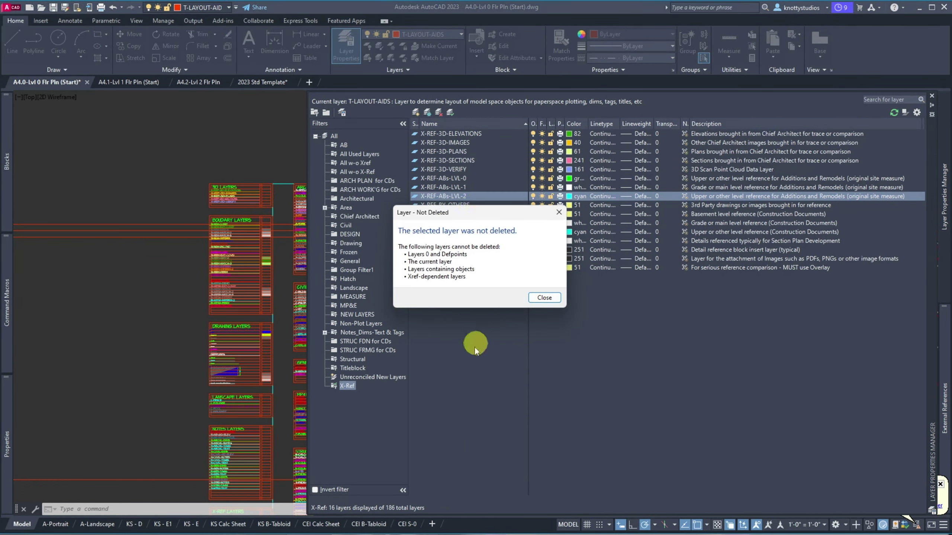
pyautogui.click(559, 212)
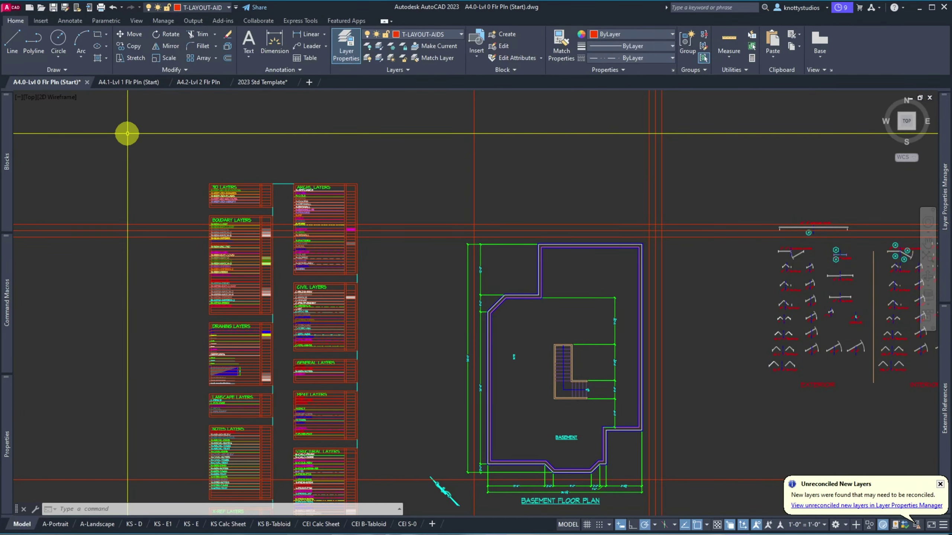
# Step: Make X-REF-CDs-LVL-1 the current layer in the A4.0-Lvl 0 drawing
pyautogui.click(429, 35)
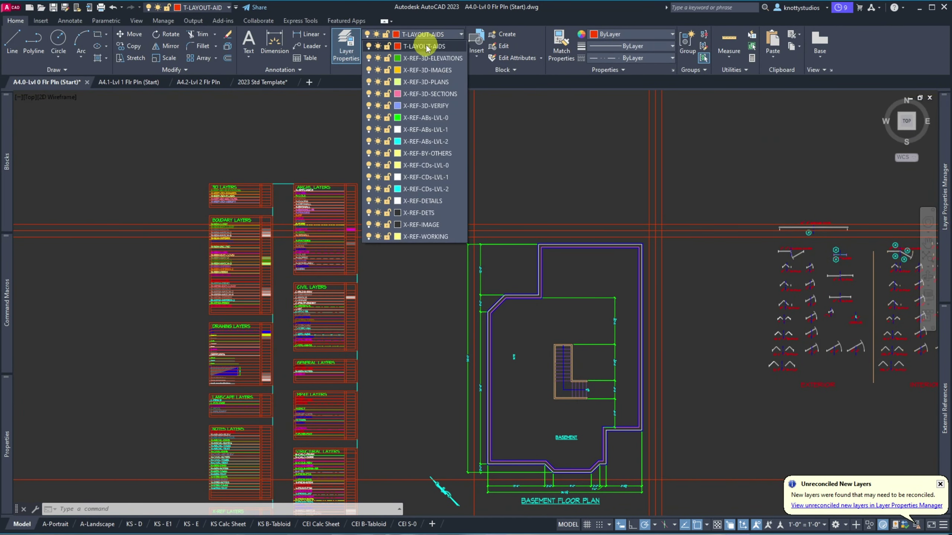
pyautogui.click(436, 179)
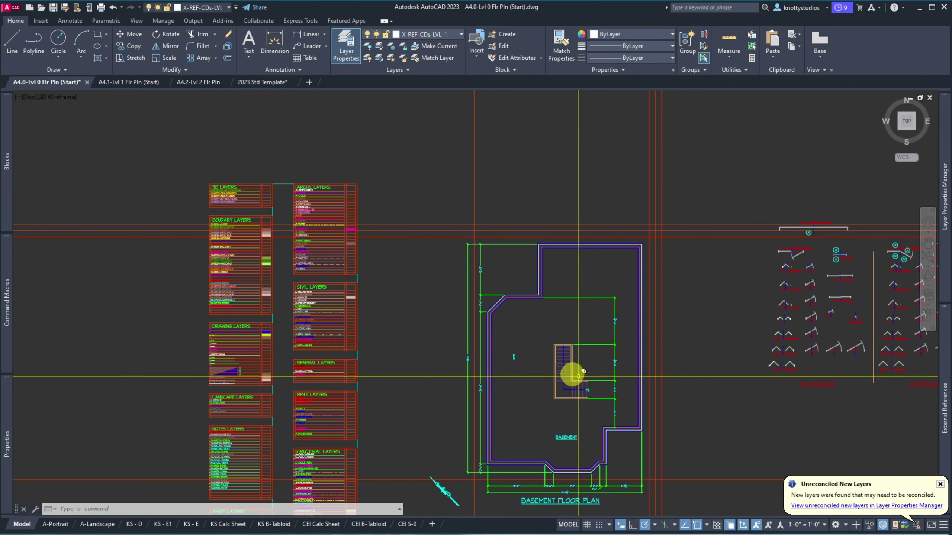
pyautogui.moveTo(942, 405)
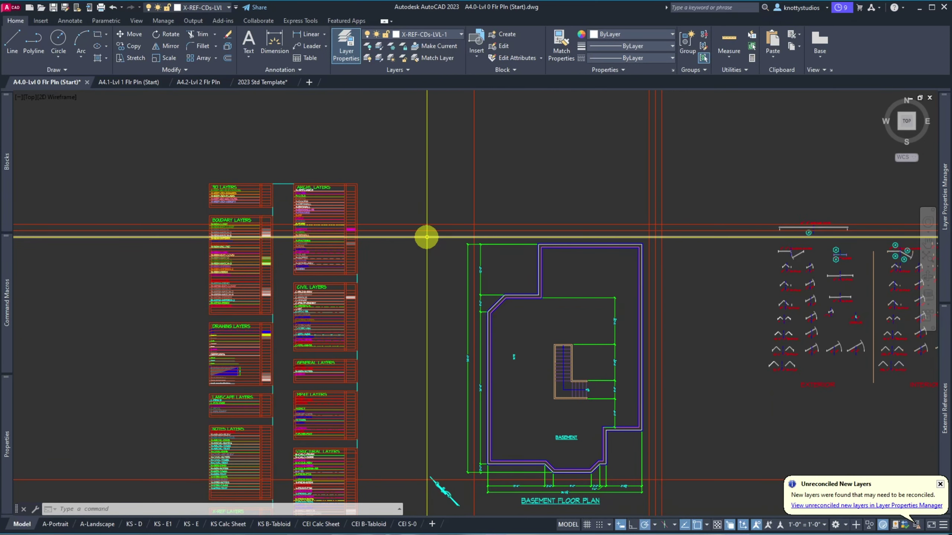
# Step: Reconcile all the unreconciled new layers in the A4.0-Lvl 0 drawing
pyautogui.click(799, 506)
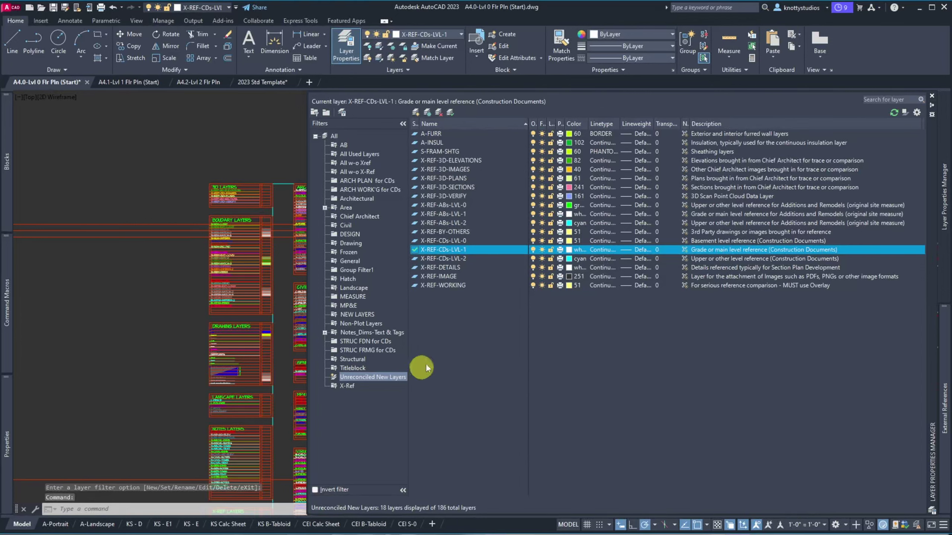
pyautogui.moveTo(460, 335); pyautogui.dragTo(436, 128)
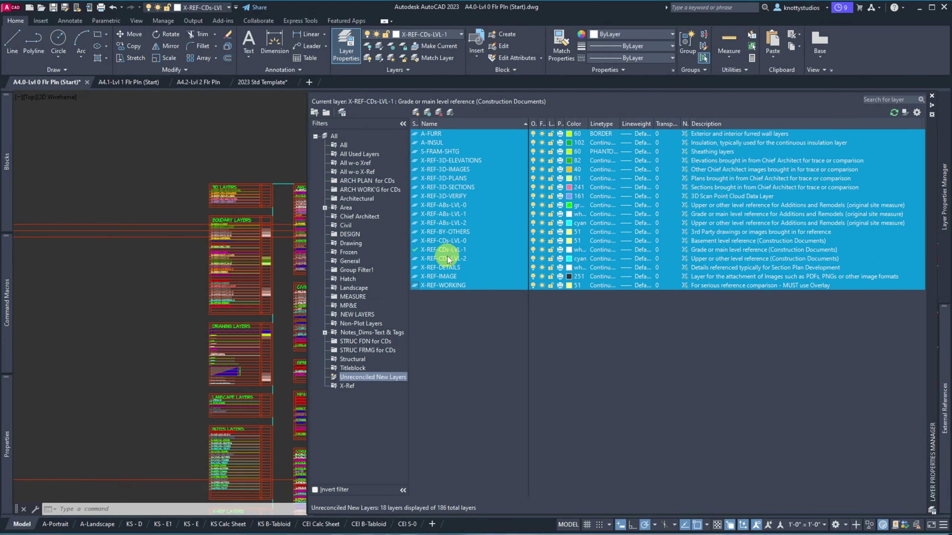
pyautogui.rightClick(451, 238)
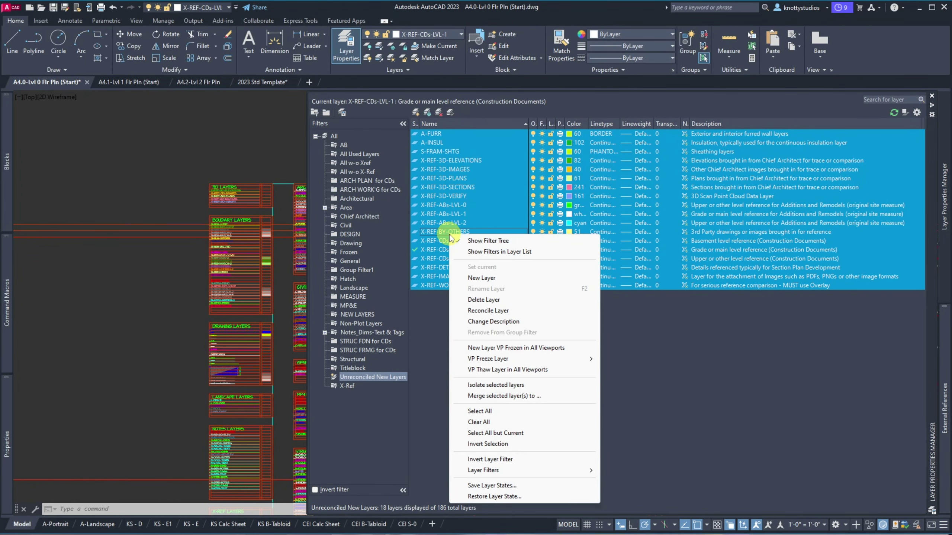
pyautogui.click(487, 311)
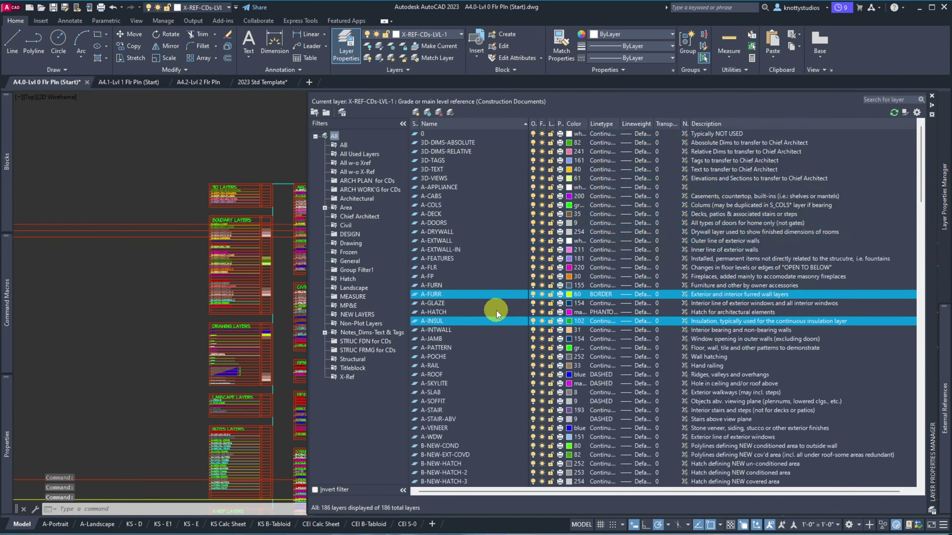
pyautogui.click(115, 162)
pyautogui.press('Escape')
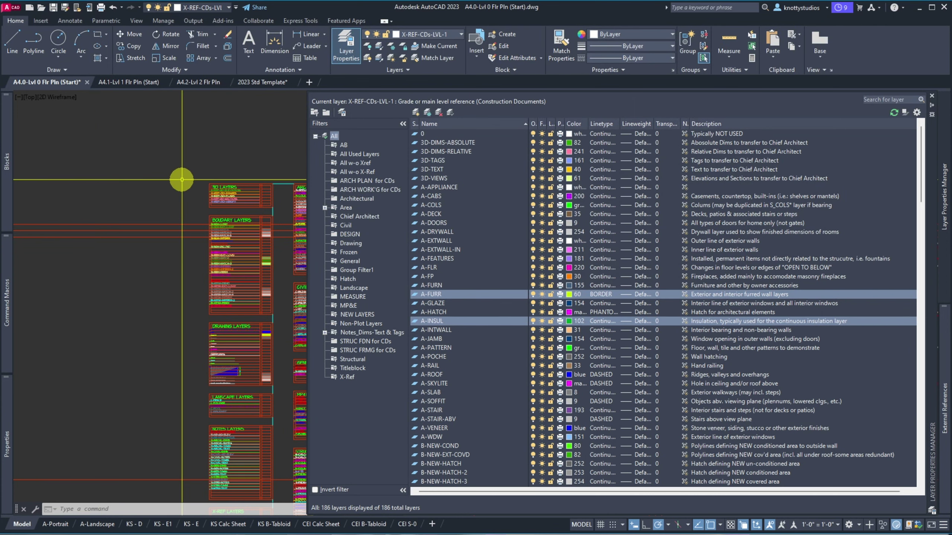
# Step: Set the VISRETAIN system variable to 1 in the A4.0-Lvl 0 drawing
pyautogui.write('visr')
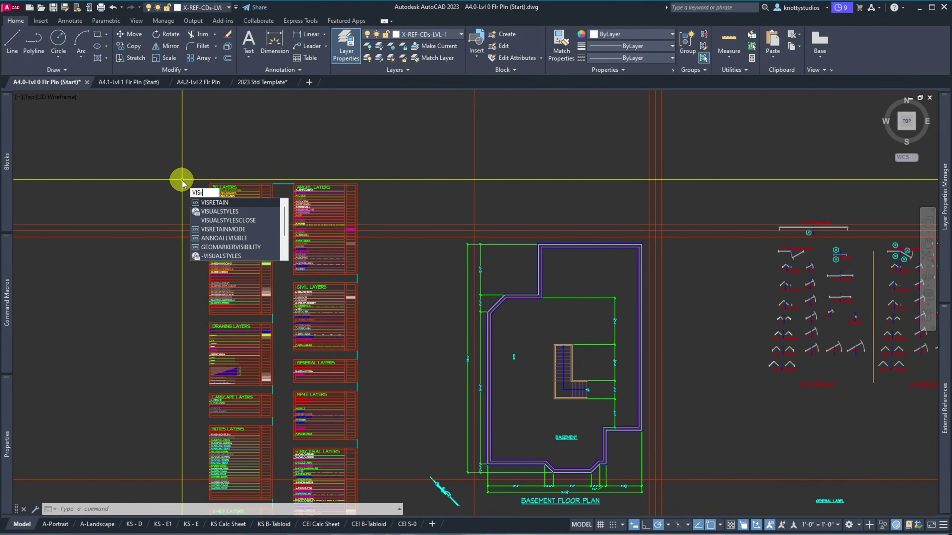
pyautogui.press('Return')
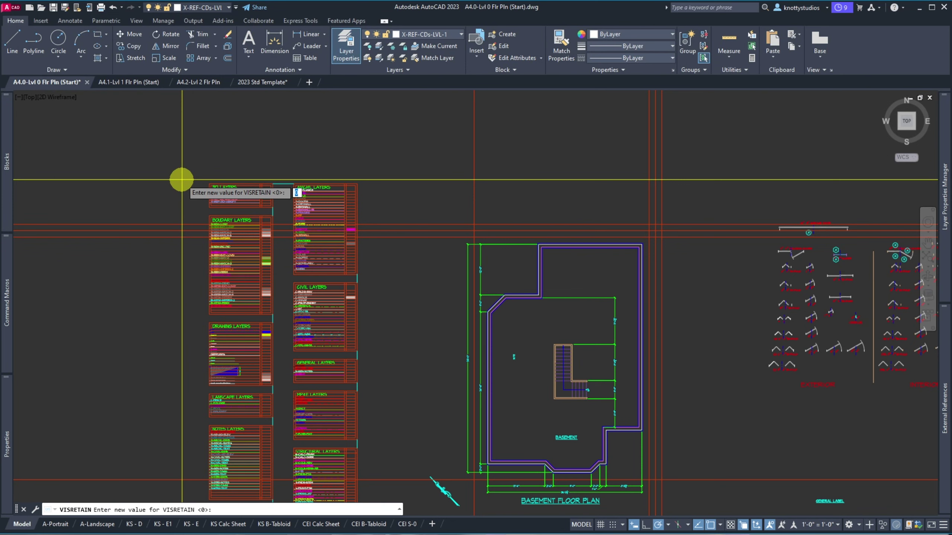
pyautogui.write('1')
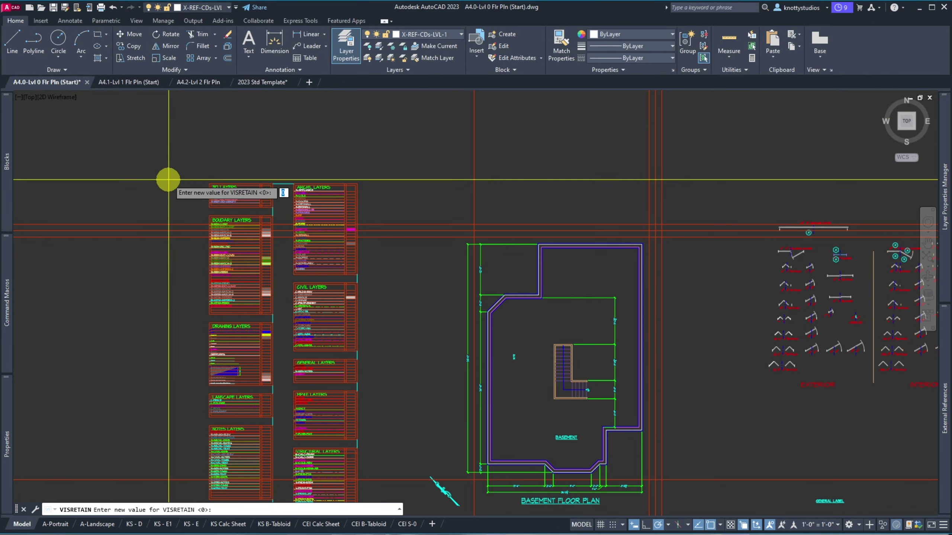
pyautogui.press('Return')
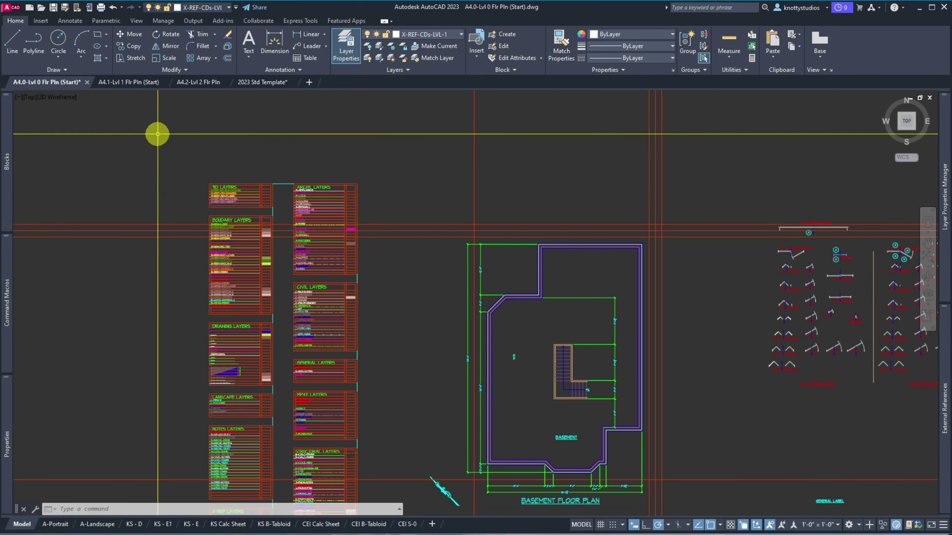
# Step: Choose the A4.1-Lvl 1 Flr Pln (Start) drawing as the DWG file to attach as an external reference
pyautogui.click(945, 410)
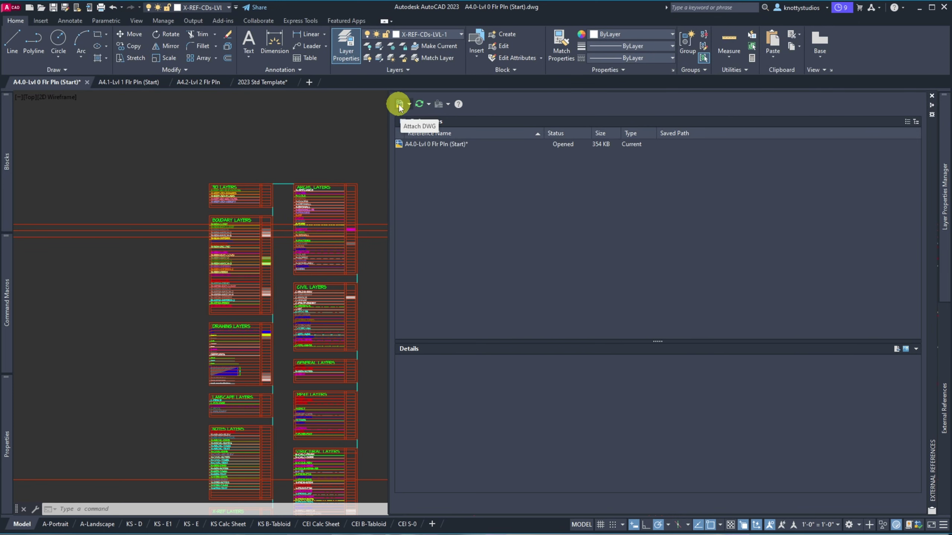
pyautogui.write('X')
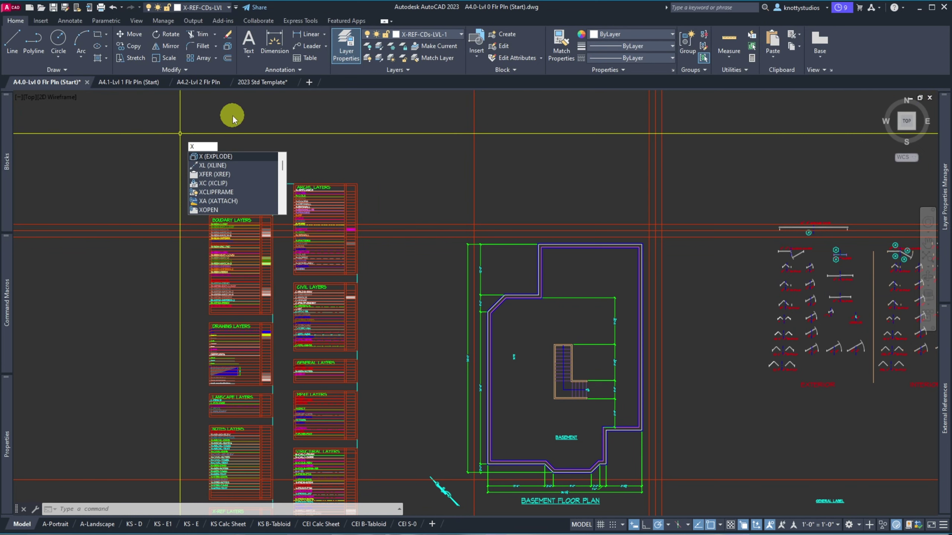
pyautogui.write('REF')
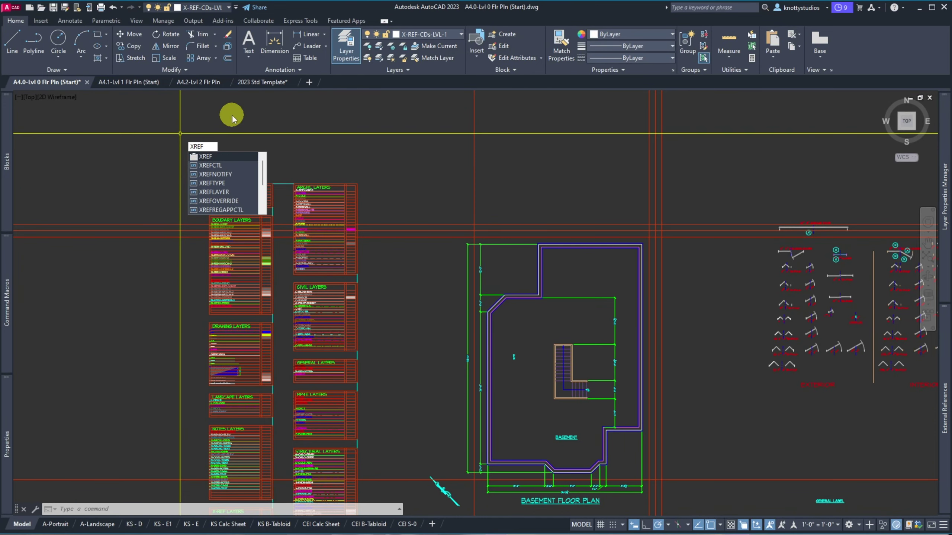
pyautogui.press('Return')
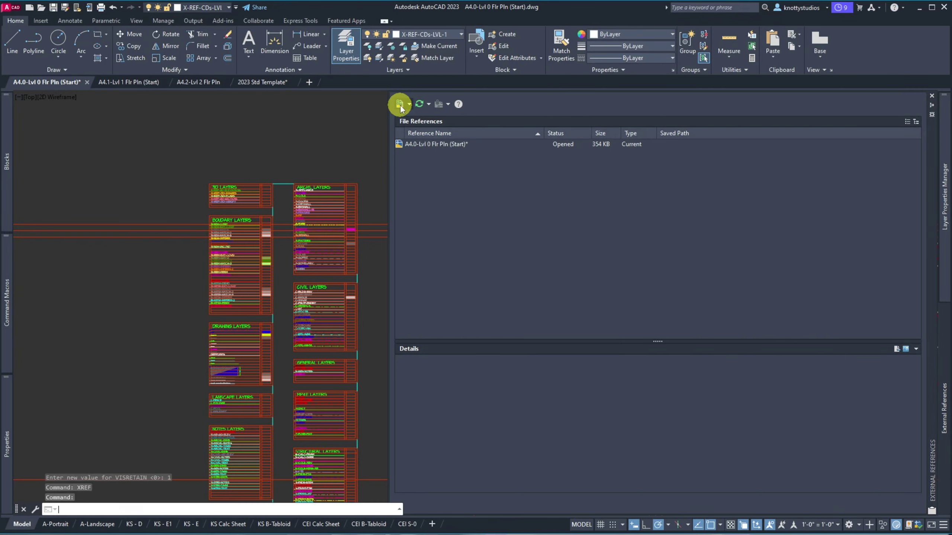
pyautogui.click(399, 104)
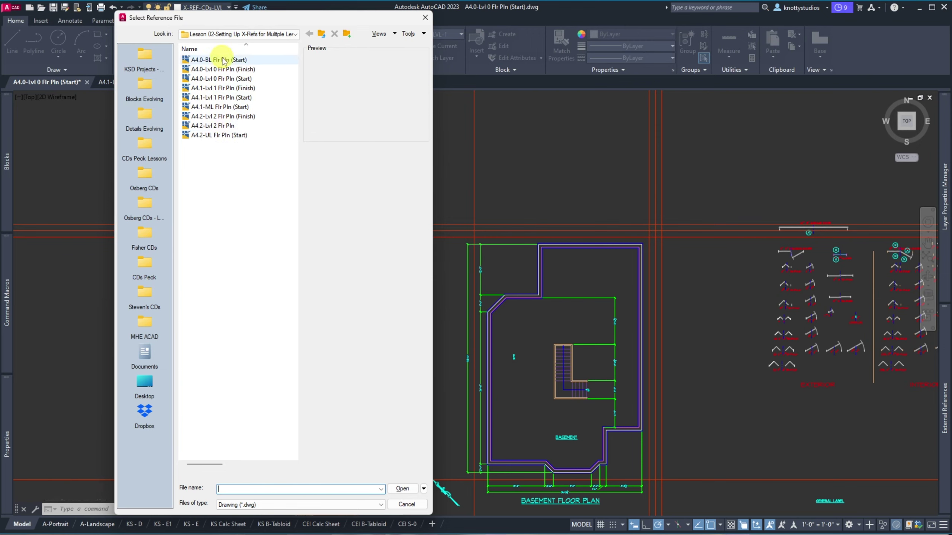
pyautogui.click(218, 99)
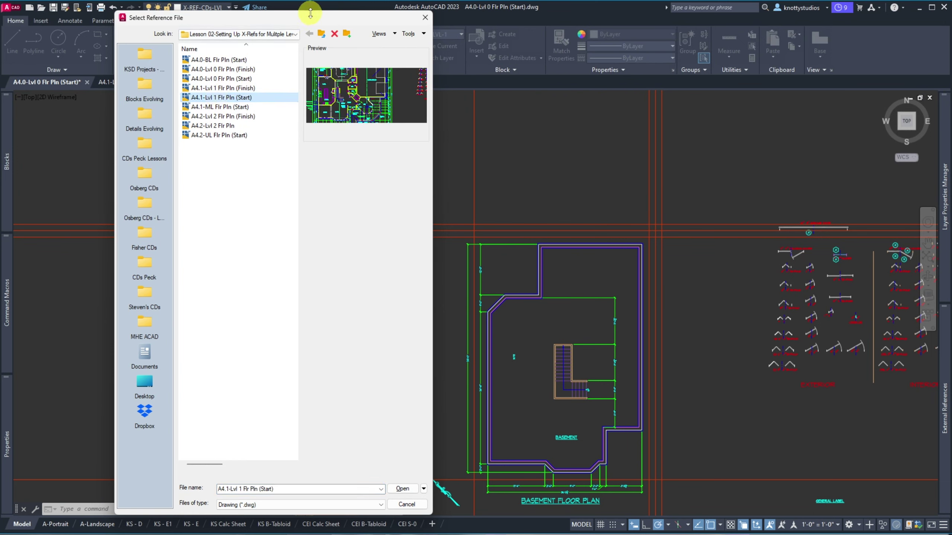
pyautogui.moveTo(307, 18); pyautogui.dragTo(398, 31)
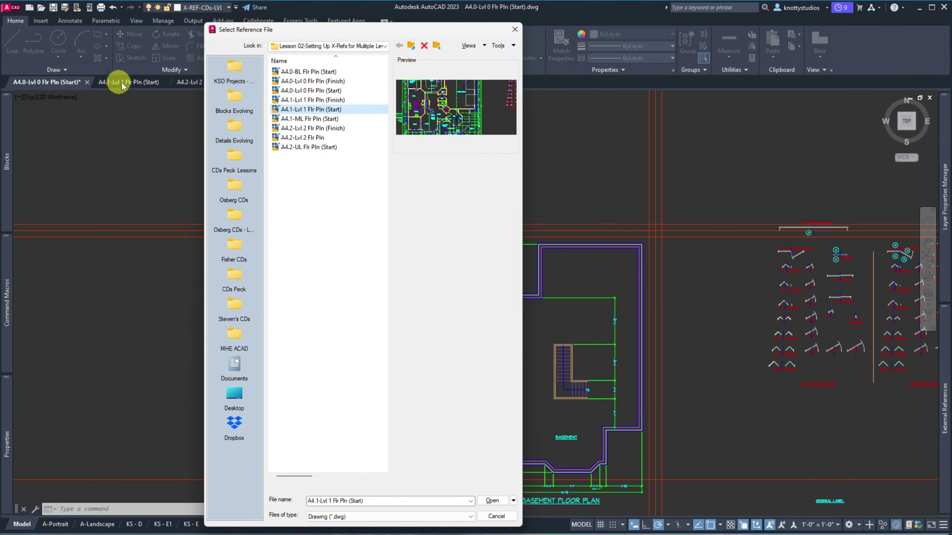
pyautogui.click(484, 501)
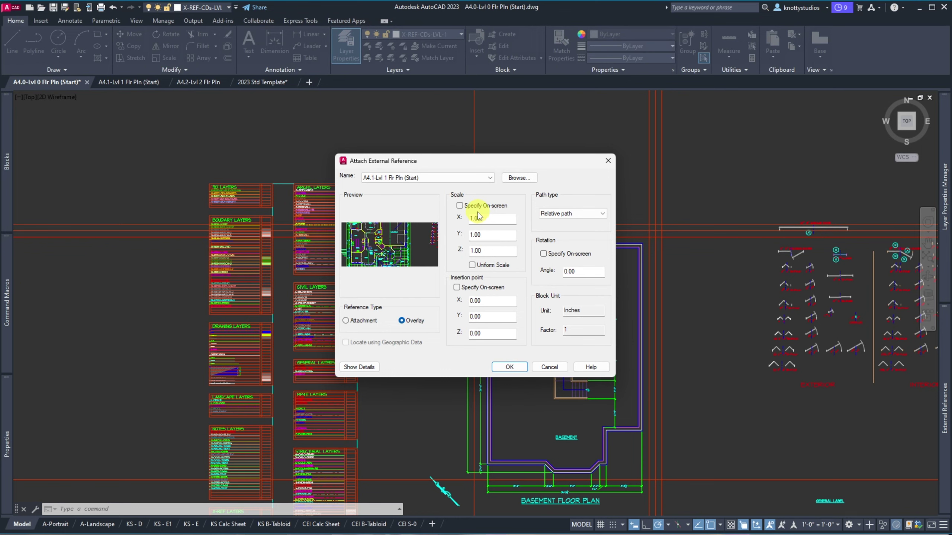
# Step: Attach the Level 1 plan as an overlay with a relative path, scale 1.00, rotation 0.00 and insertion point 0,0,0
pyautogui.click(413, 324)
pyautogui.click(414, 328)
pyautogui.click(601, 213)
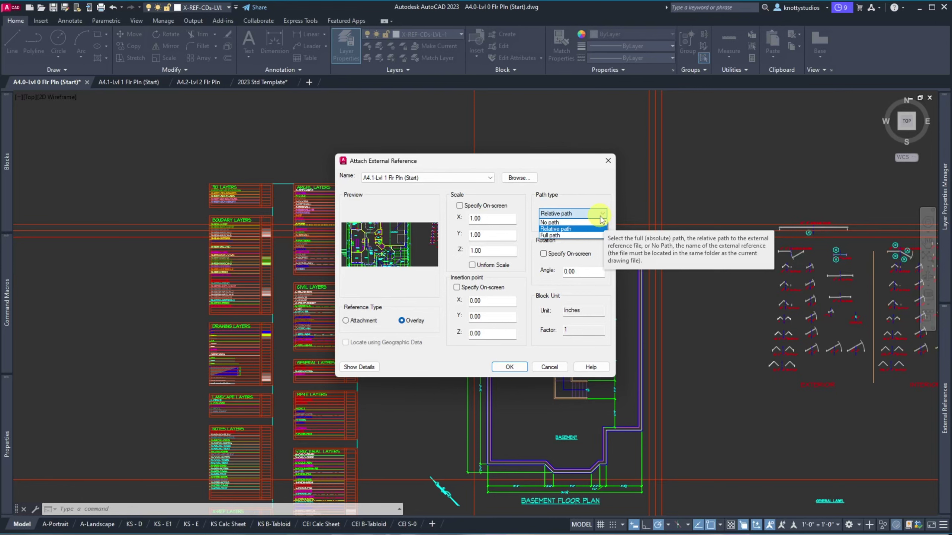
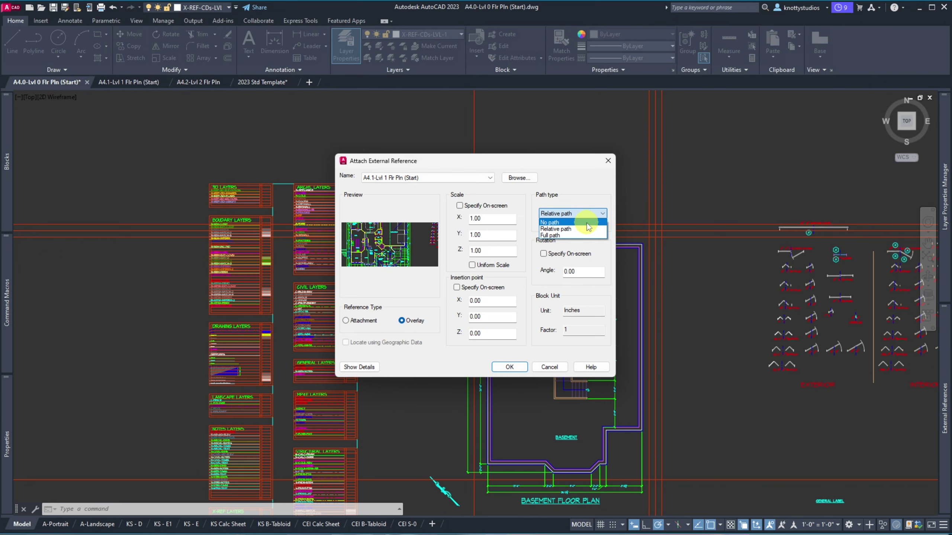
pyautogui.click(588, 229)
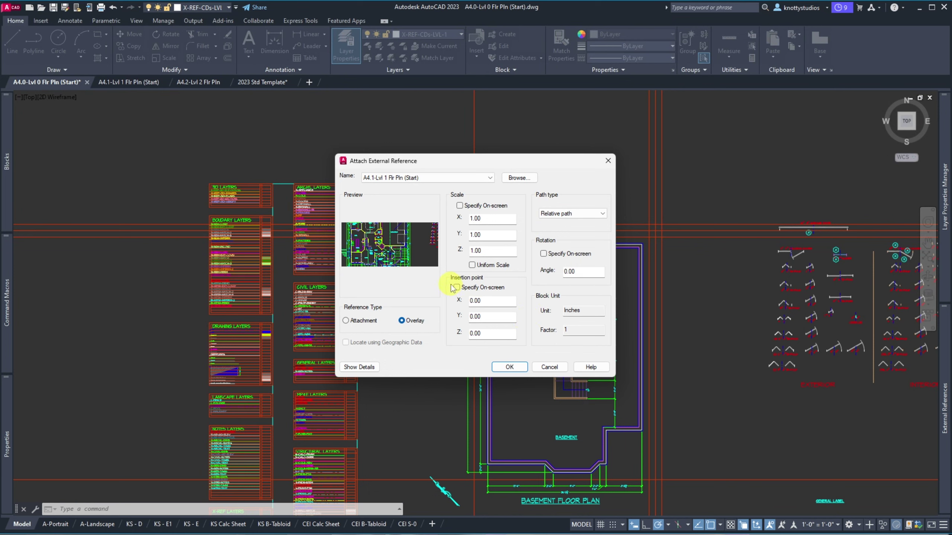
pyautogui.click(513, 367)
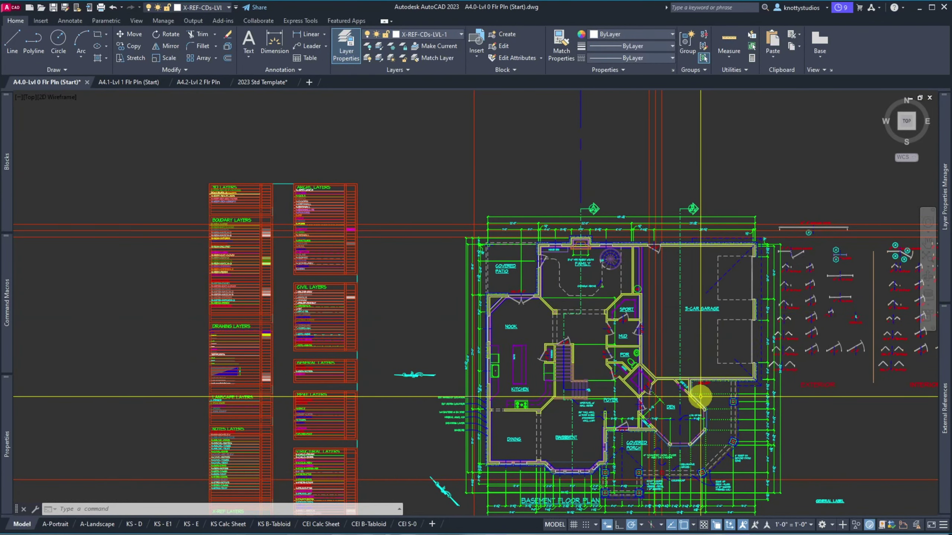
# Step: Compare how the attached Level 1 reference and the basement plan's own dimensions are selected
pyautogui.click(740, 319)
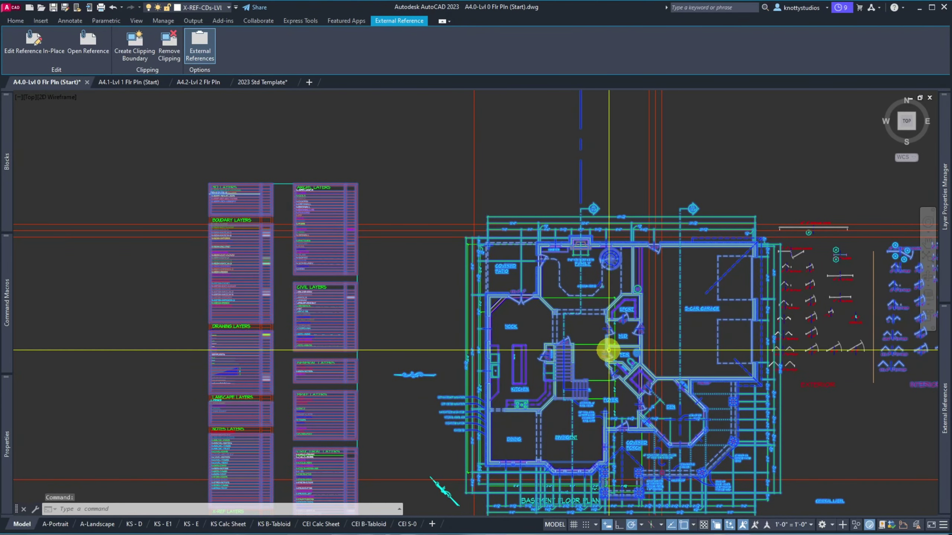
pyautogui.press('Escape')
pyautogui.click(591, 344)
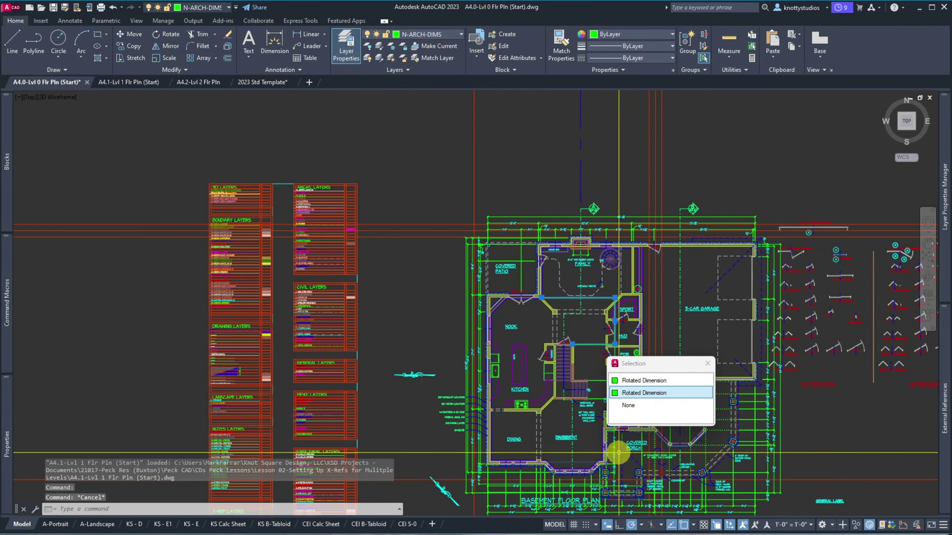
# Step: Clip the attached Level 1 reference with XCLIP, using a new rectangular boundary around the main level floor plan and its dimensions
pyautogui.click(732, 319)
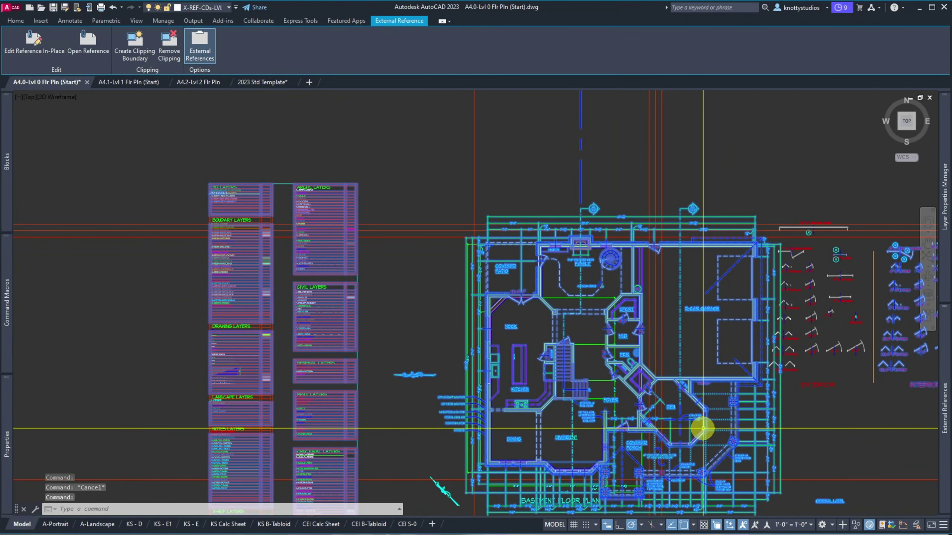
pyautogui.scroll(-4, 179, 214)
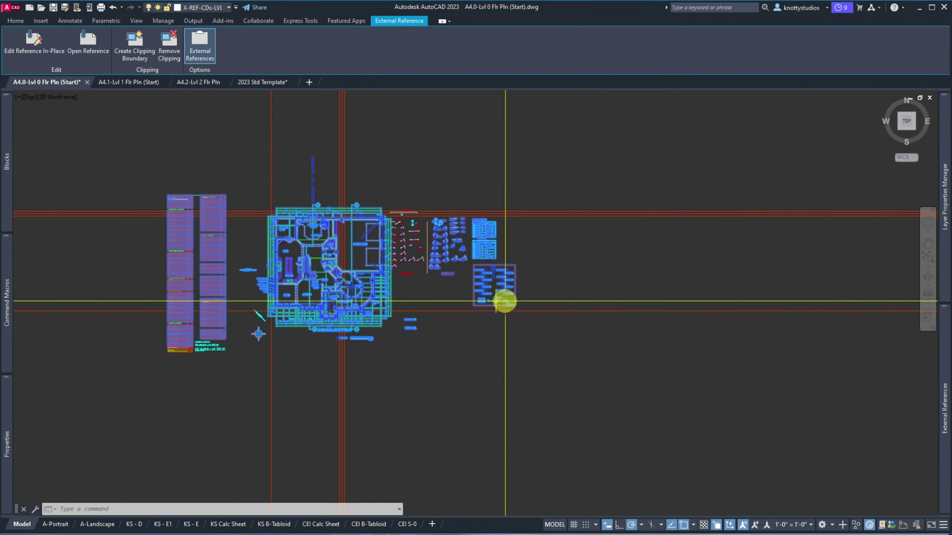
pyautogui.scroll(2, 382, 253)
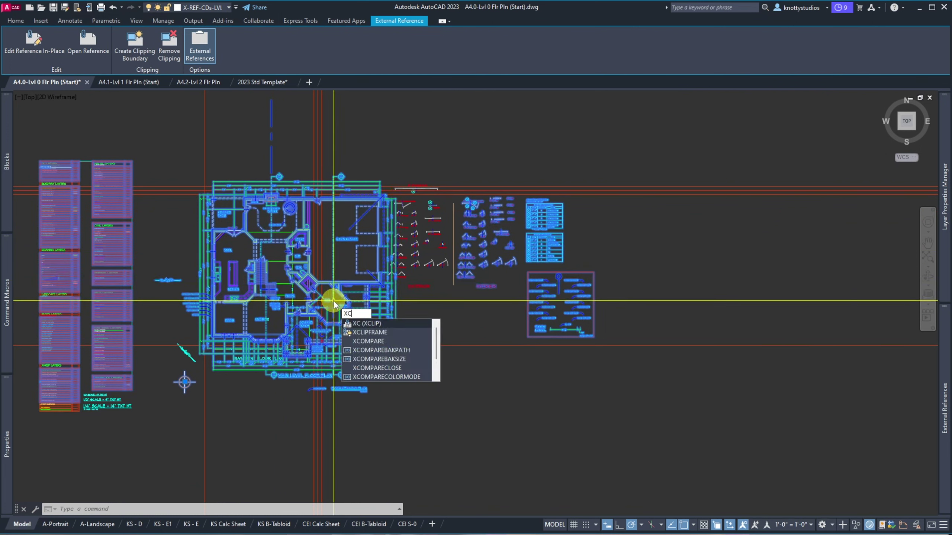
pyautogui.click(363, 324)
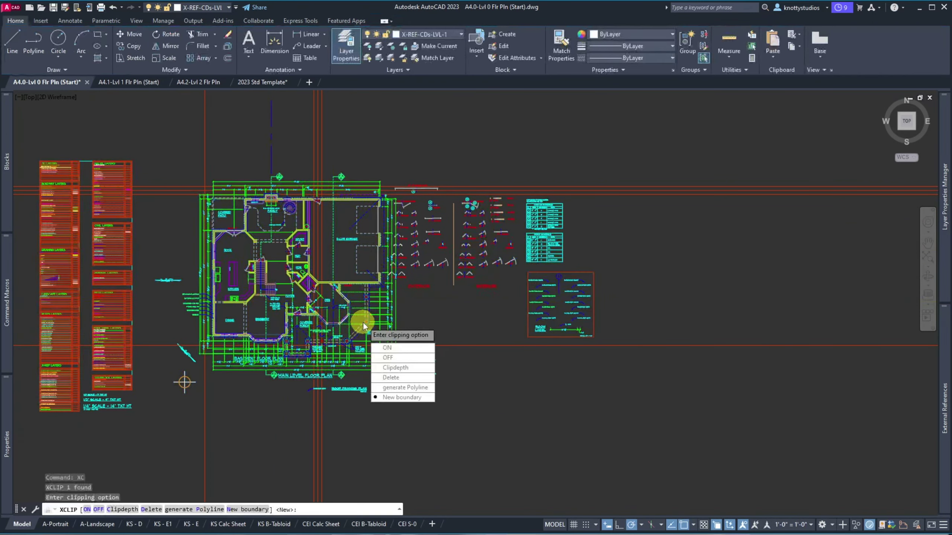
pyautogui.click(411, 404)
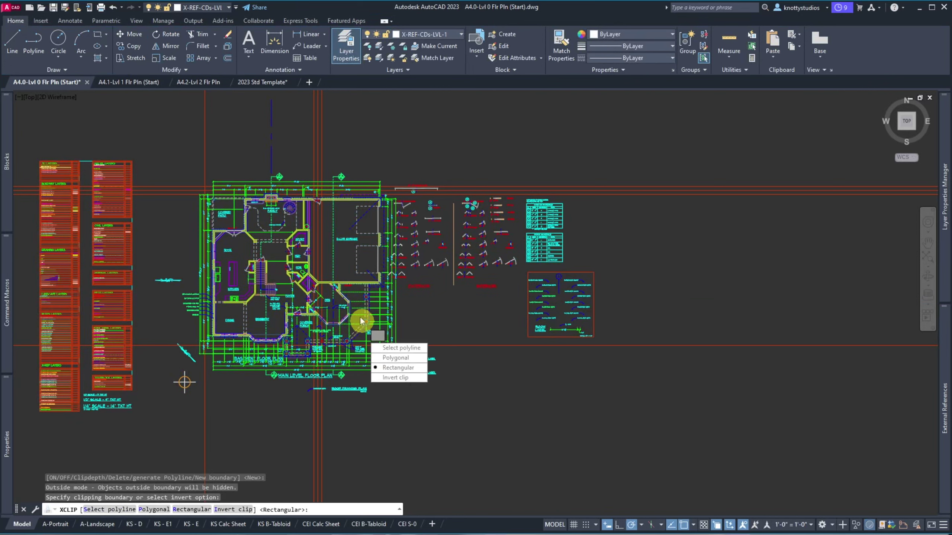
pyautogui.click(398, 369)
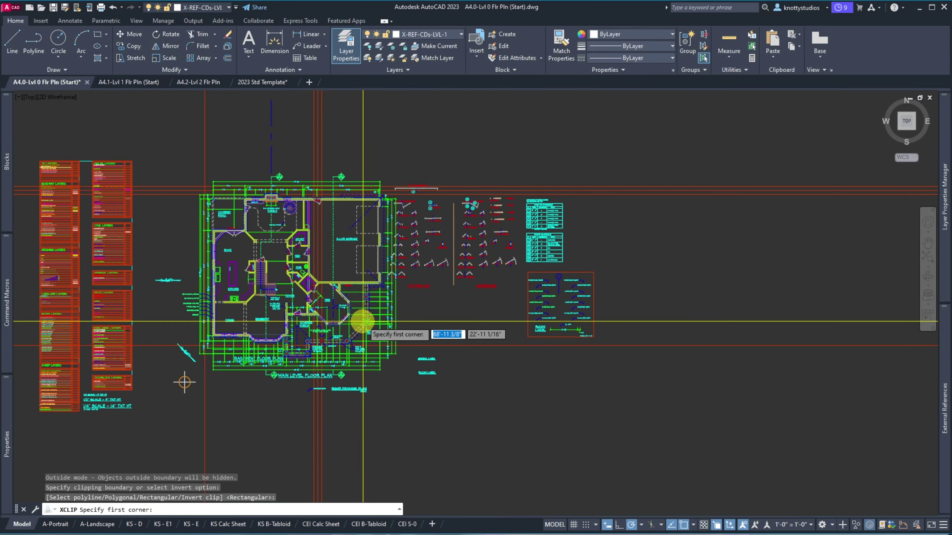
pyautogui.scroll(-3, 190, 195)
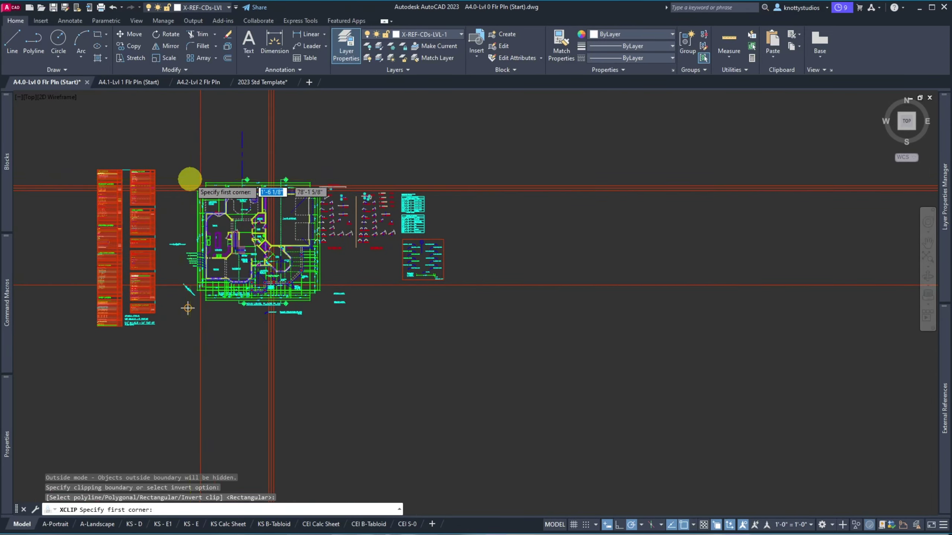
pyautogui.scroll(3, 190, 179)
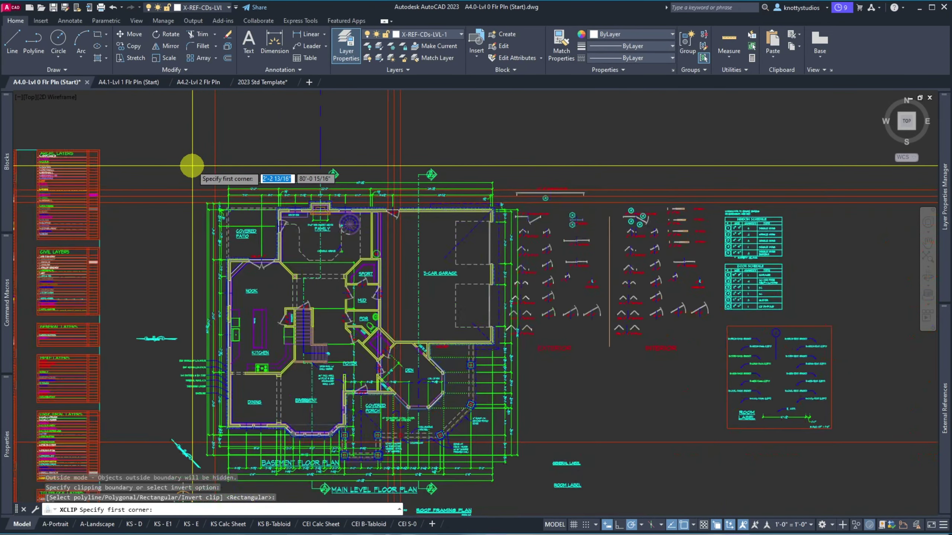
pyautogui.scroll(-2, 191, 163)
pyautogui.scroll(2, 190, 163)
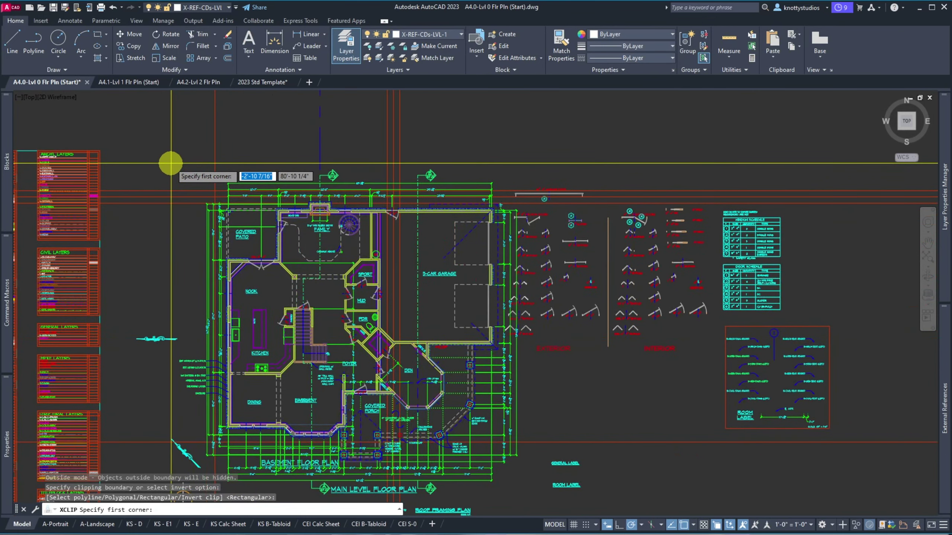
pyautogui.click(175, 167)
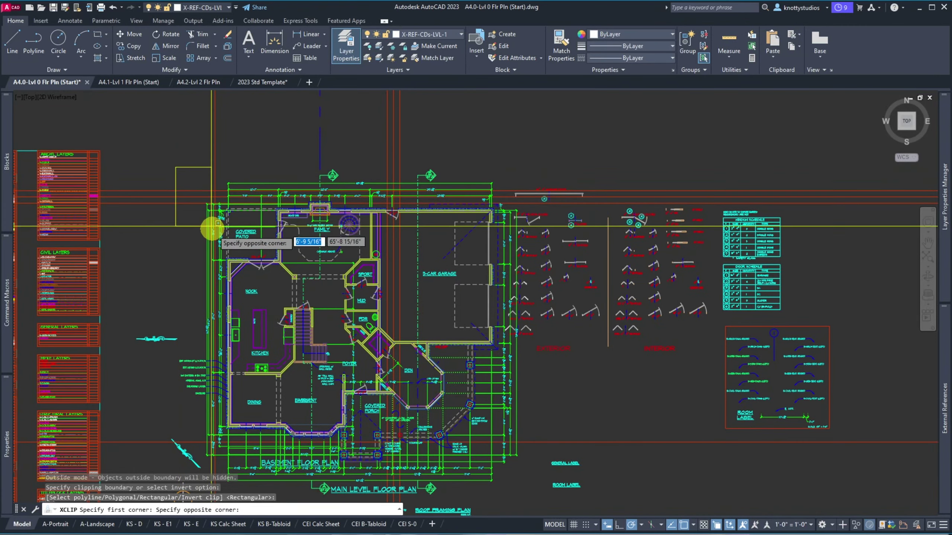
pyautogui.click(530, 498)
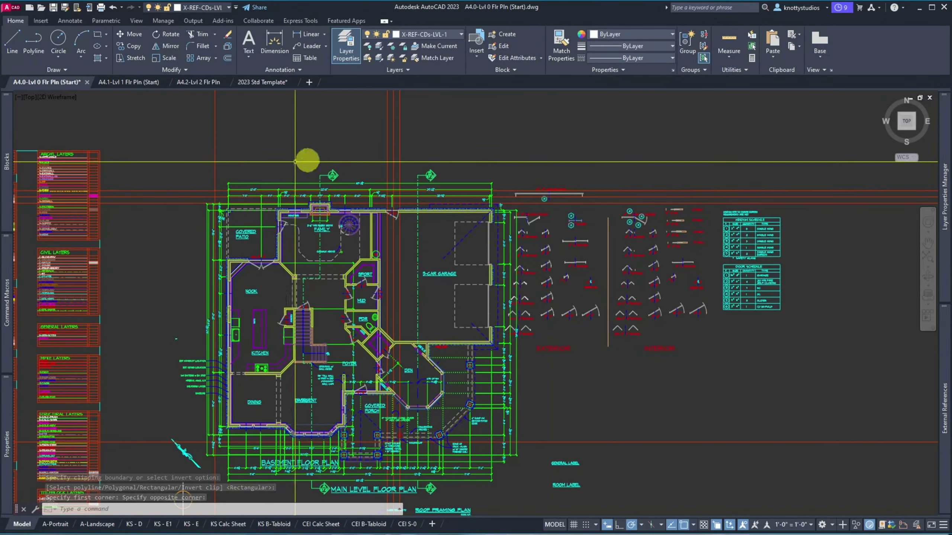
# Step: Stretch the Level 1 clip boundary's right edge inward about 2 feet and readjust its top edge just above the section markers
pyautogui.click(487, 365)
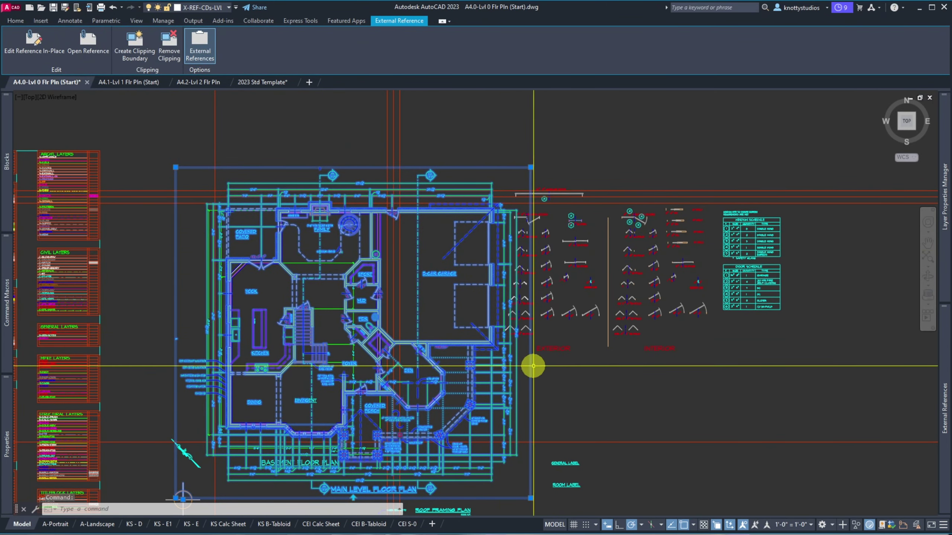
pyautogui.click(531, 498)
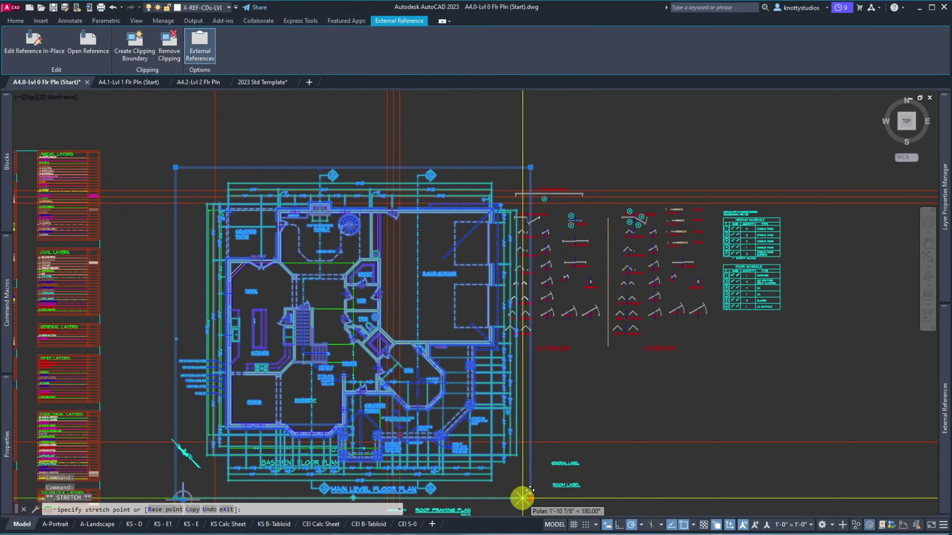
pyautogui.click(521, 498)
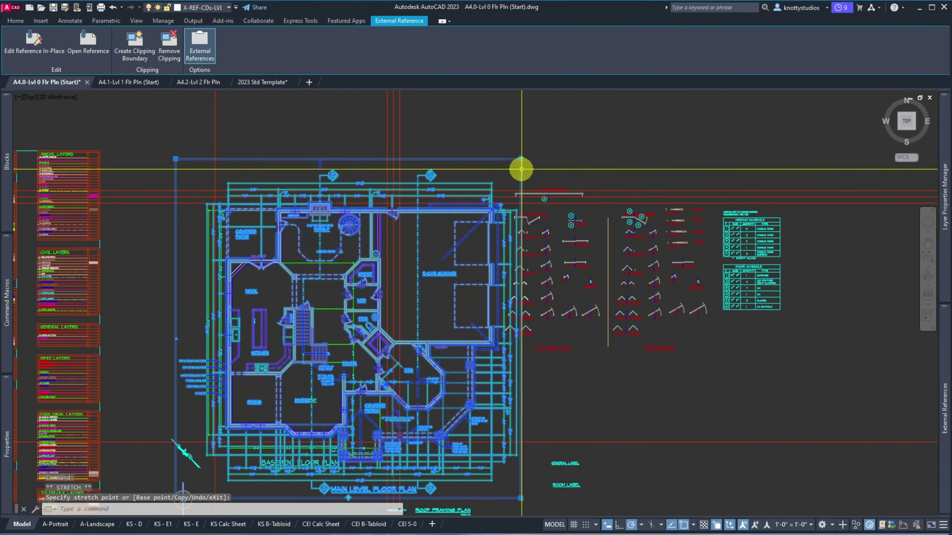
pyautogui.click(521, 158)
pyautogui.click(521, 159)
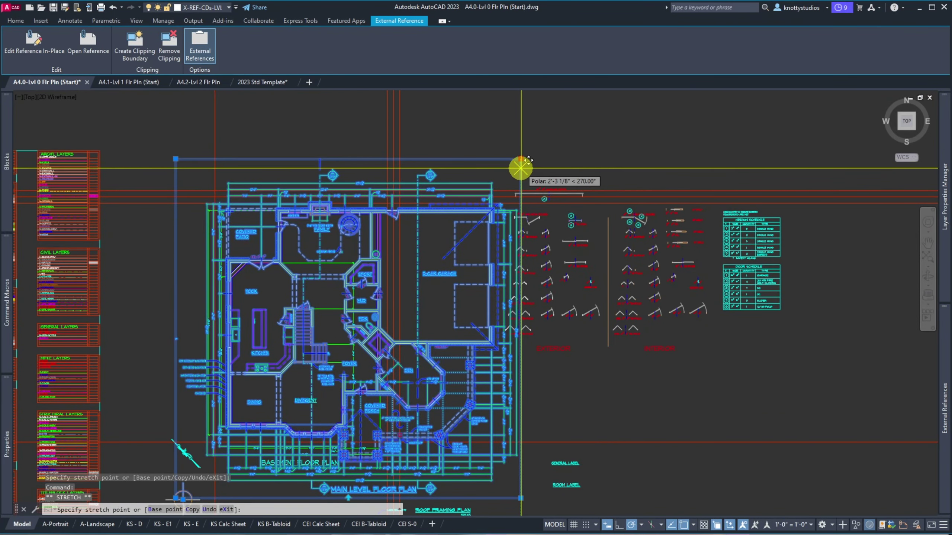
pyautogui.click(521, 167)
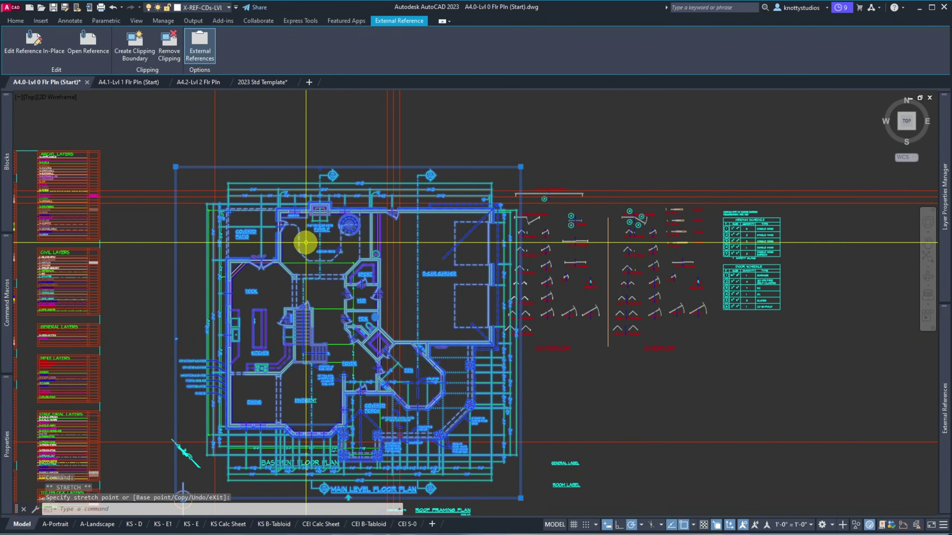
pyautogui.click(469, 128)
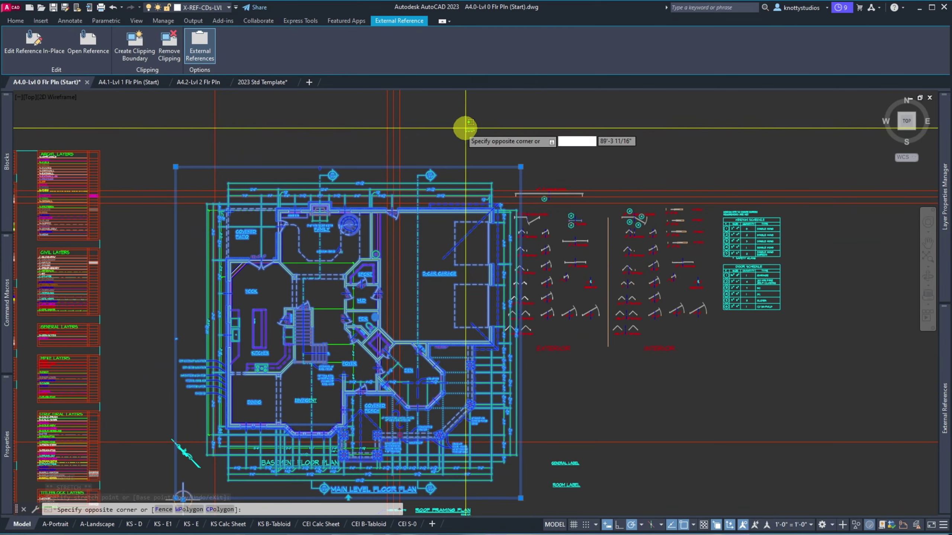
pyautogui.press('Escape')
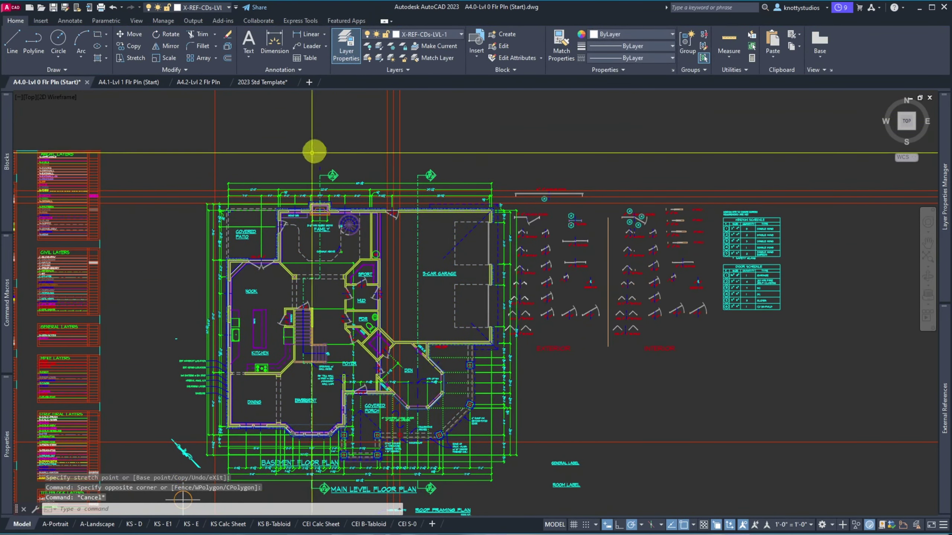
# Step: Send the attached Level 1 reference to the back of the draw order, behind the basement plan's linework
pyautogui.click(470, 265)
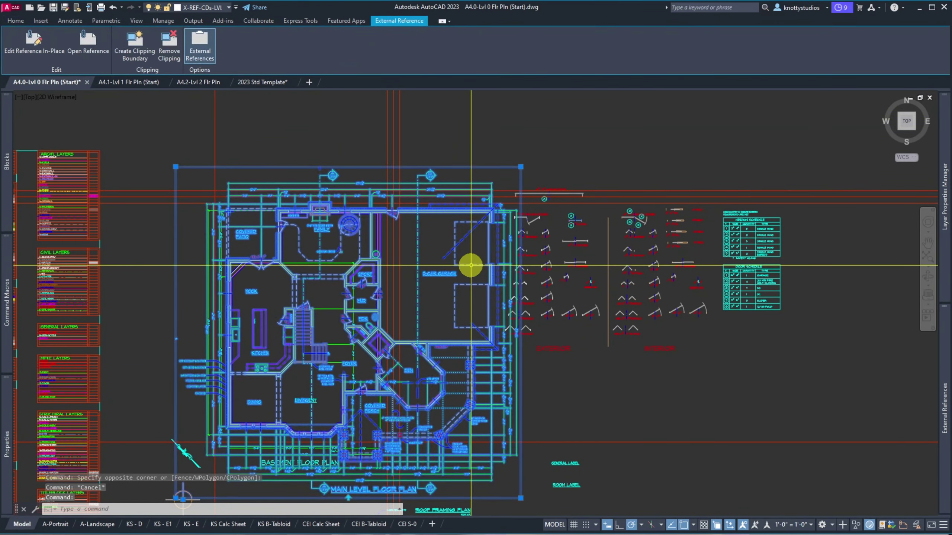
pyautogui.click(16, 23)
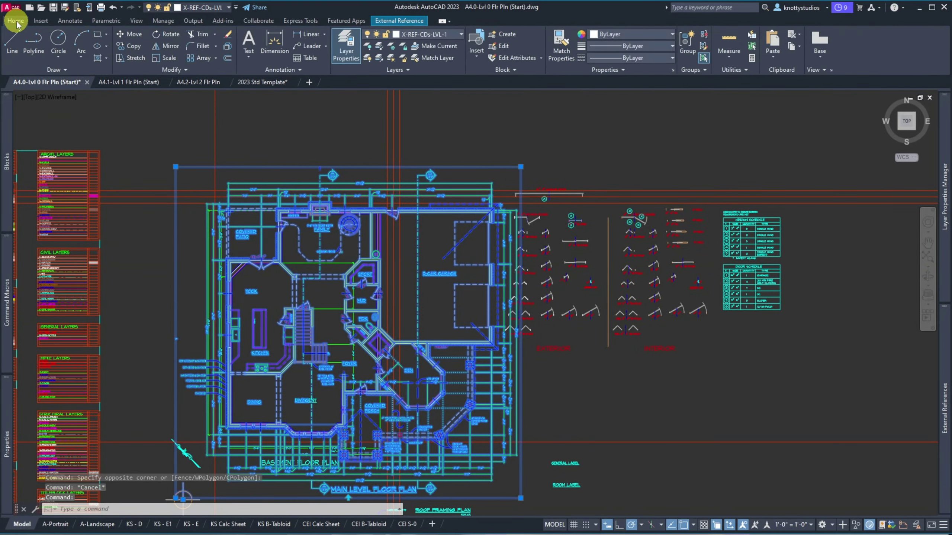
pyautogui.click(187, 70)
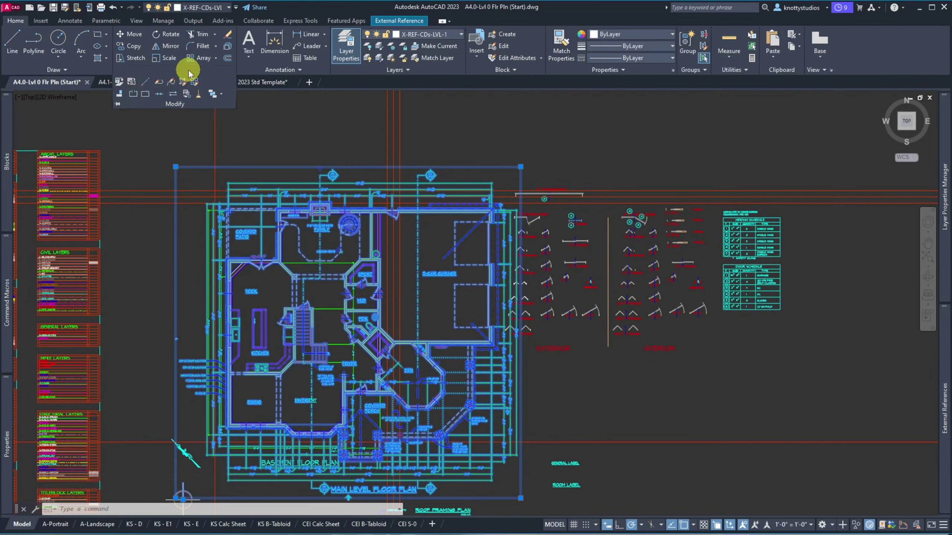
pyautogui.click(211, 94)
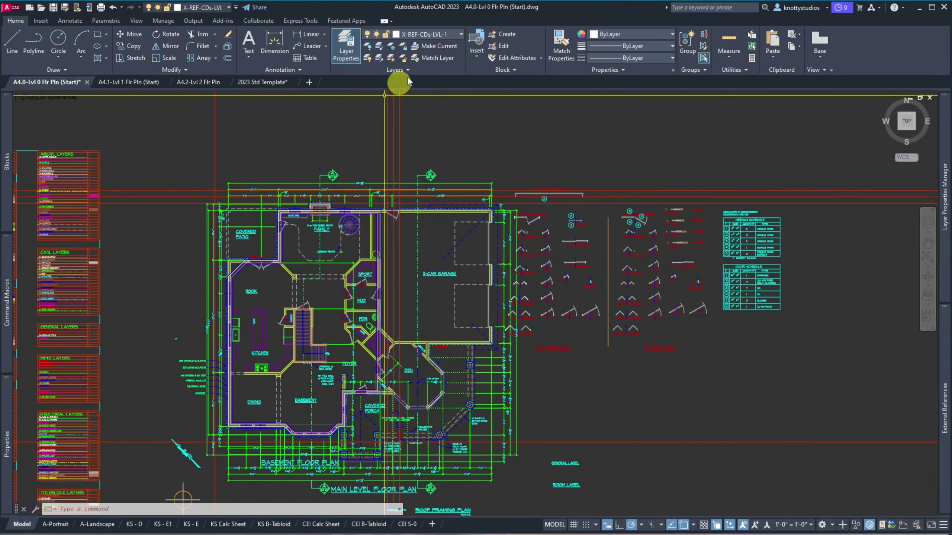
# Step: Lock the X-REF-CDs-LVL-1 layer that holds the attached Level 1 reference
pyautogui.click(459, 35)
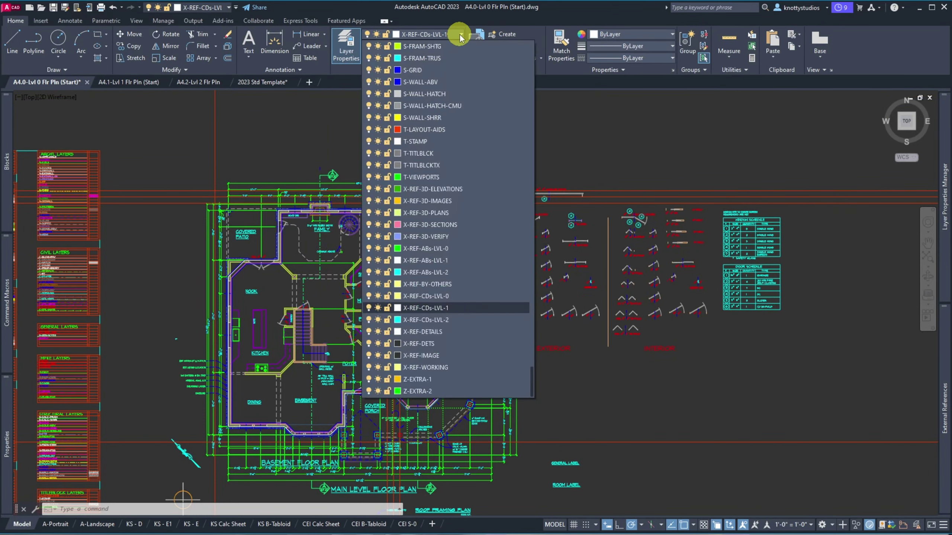
pyautogui.click(400, 307)
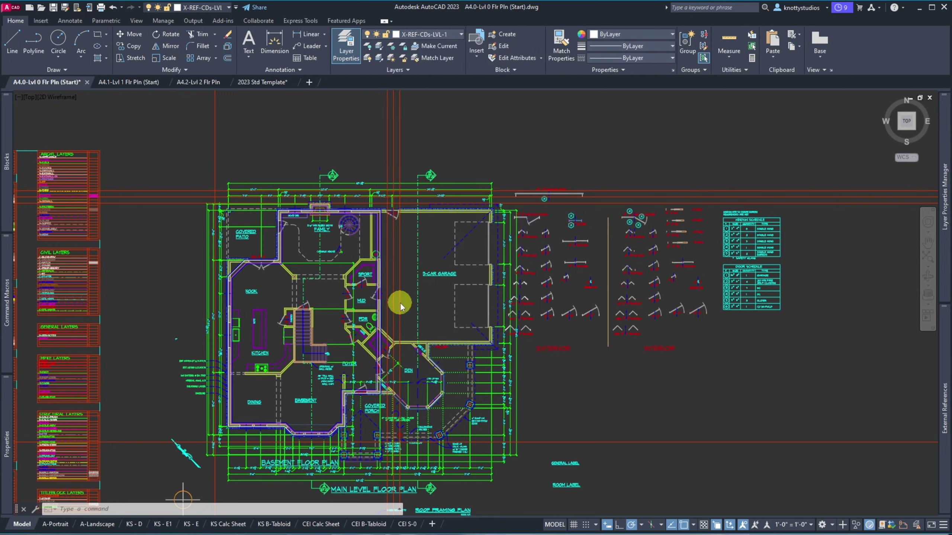
pyautogui.click(473, 264)
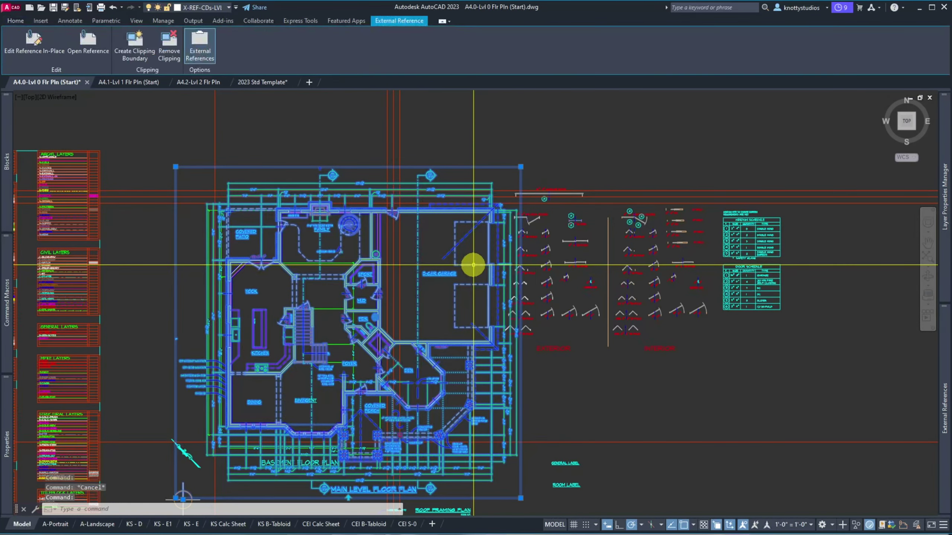
pyautogui.click(194, 7)
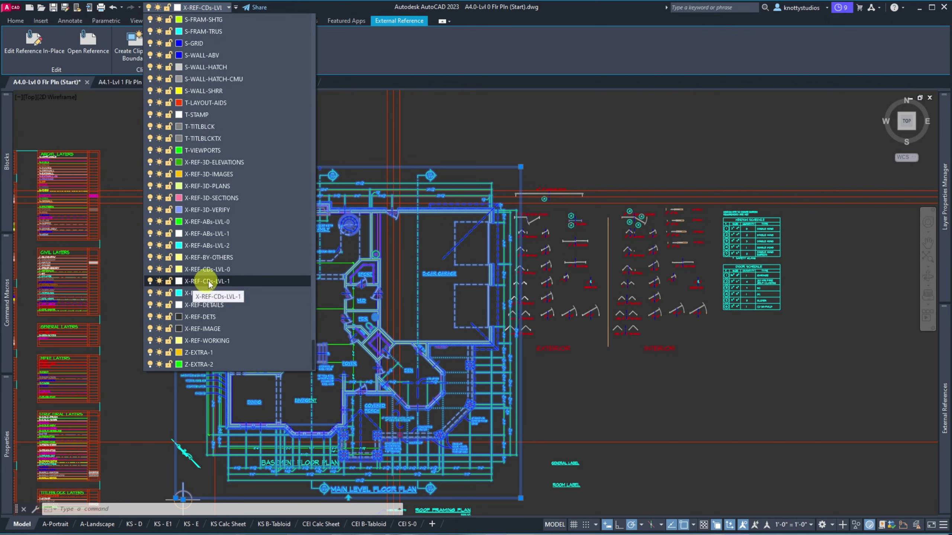
pyautogui.click(169, 281)
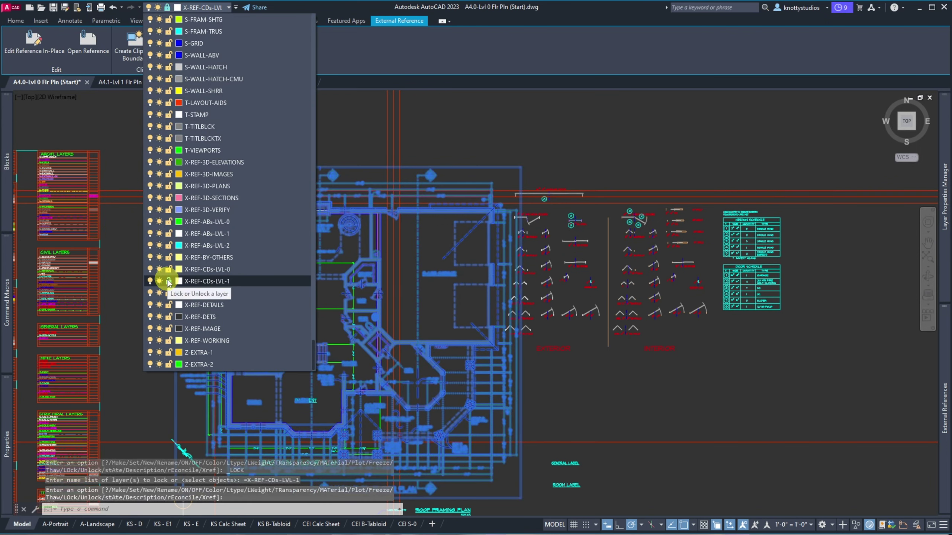
pyautogui.click(372, 108)
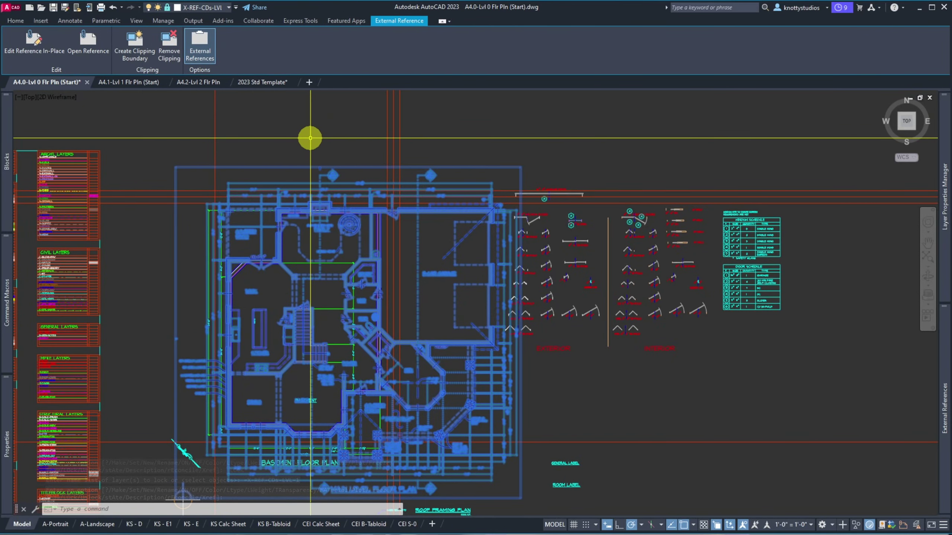
pyautogui.press('Escape')
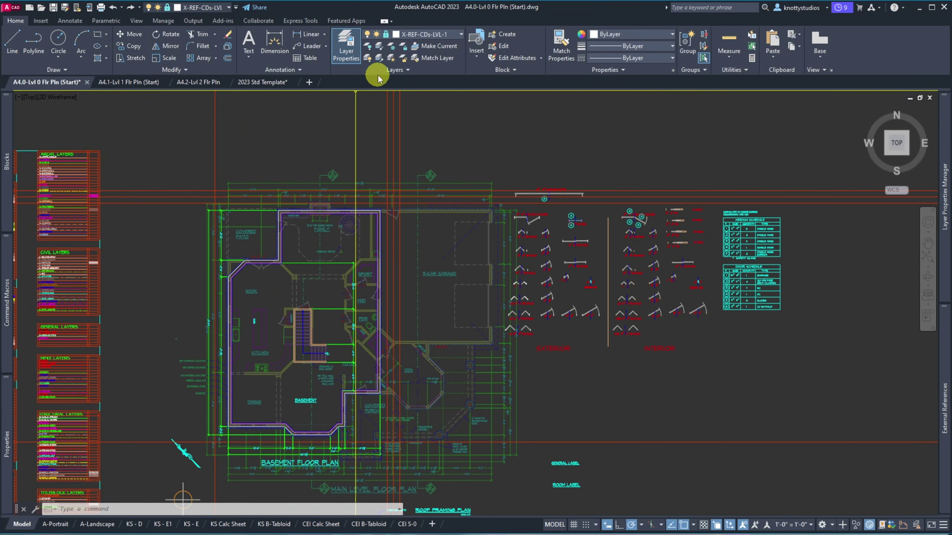
pyautogui.click(408, 71)
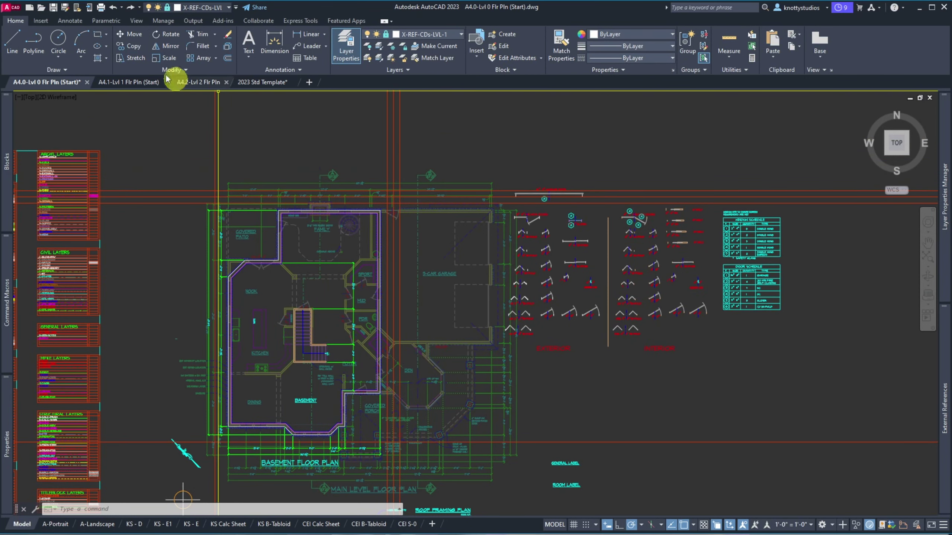
# Step: Save the basement drawing and reconcile all unreconciled new layers brought in by the Level 1 reference
pyautogui.click(54, 8)
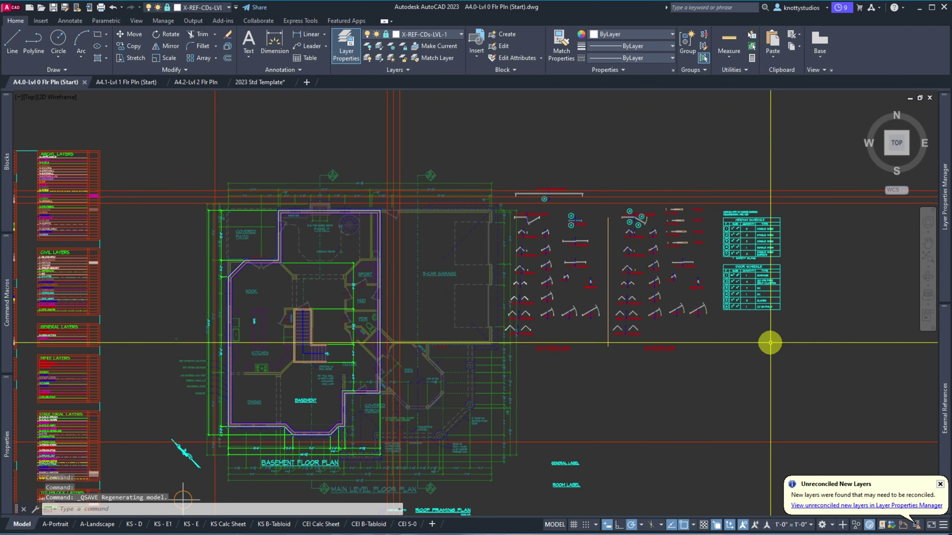
pyautogui.click(833, 506)
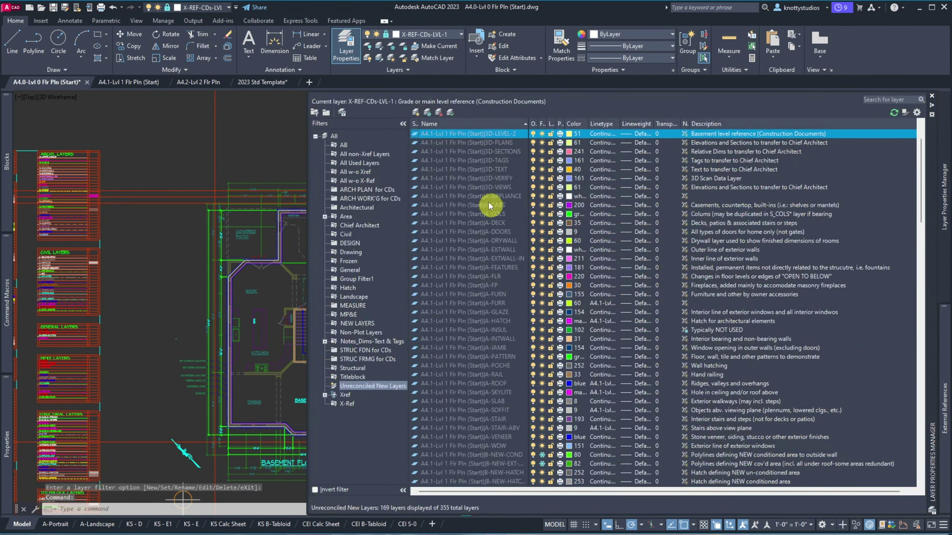
pyautogui.click(475, 196)
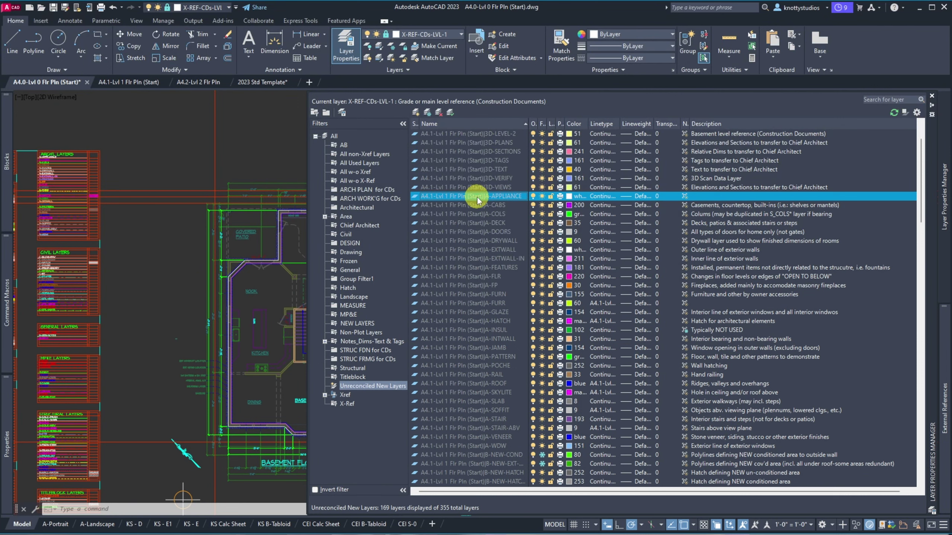
pyautogui.hotkey('ctrl', 'a')
pyautogui.rightClick(477, 197)
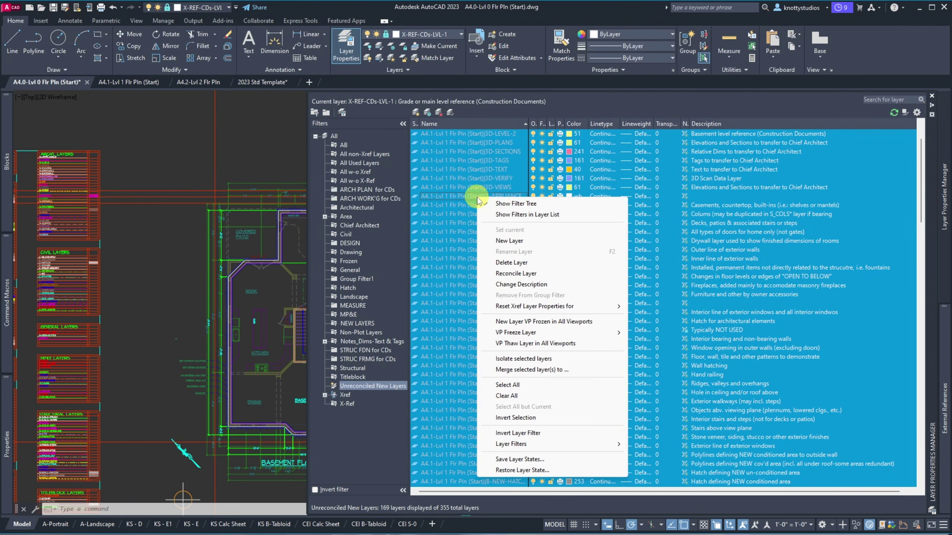
pyautogui.click(517, 273)
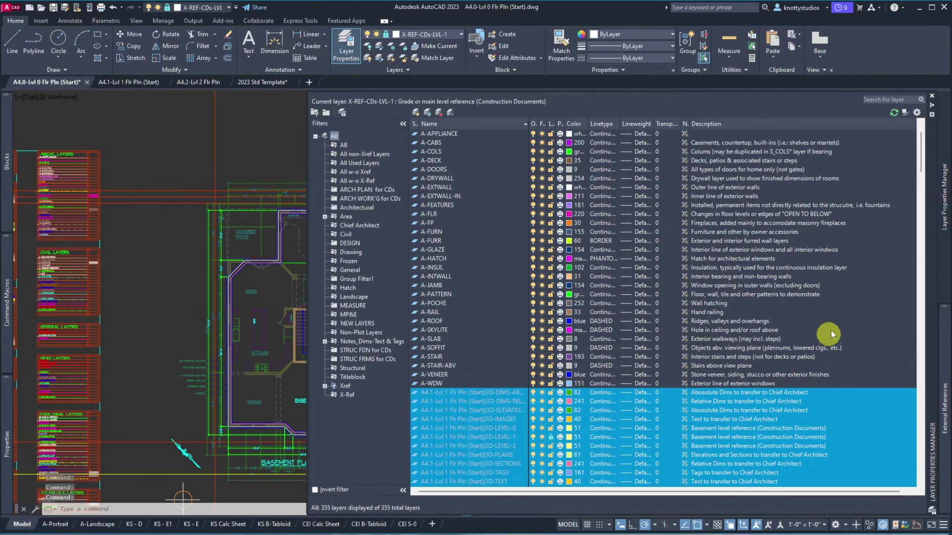
# Step: Filter the layer list to all non-Xref layers and save the basement drawing again
pyautogui.moveTo(918, 146); pyautogui.dragTo(920, 294)
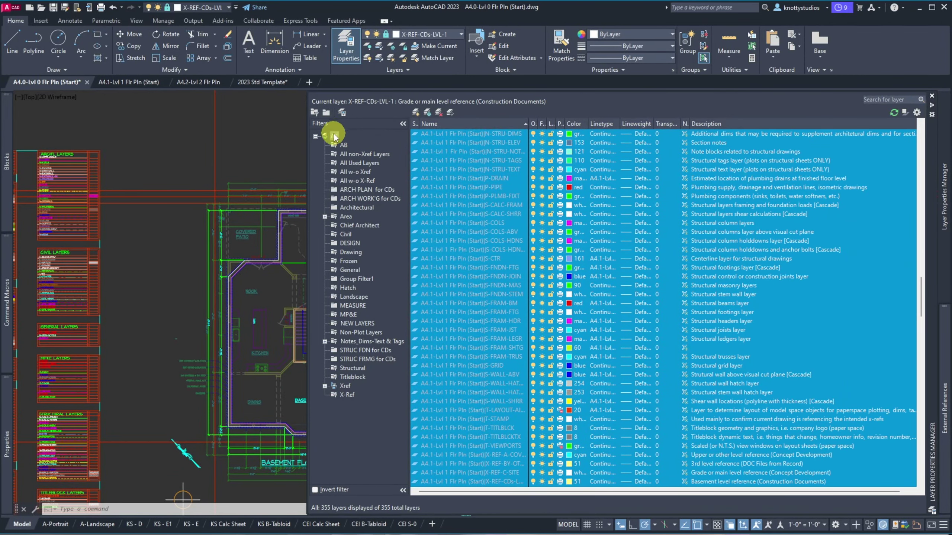
pyautogui.click(361, 155)
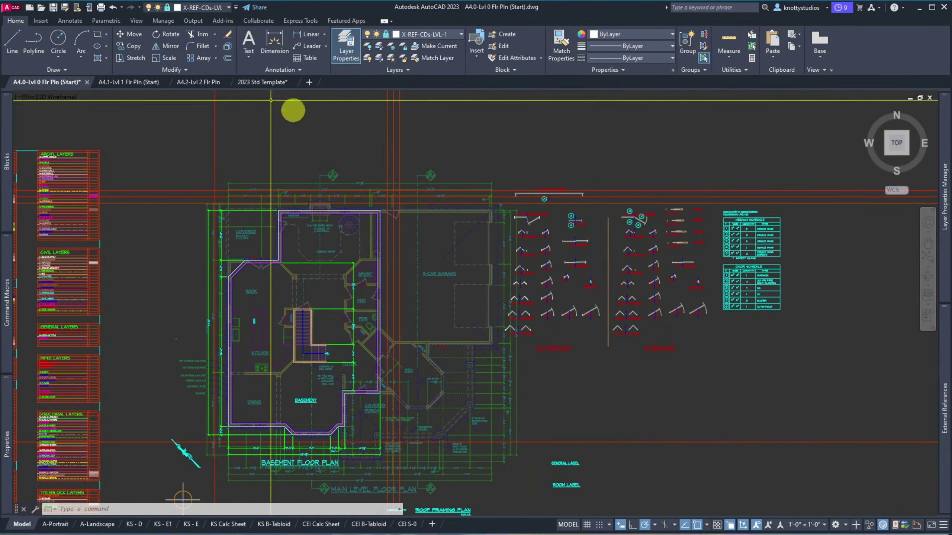
pyautogui.click(55, 8)
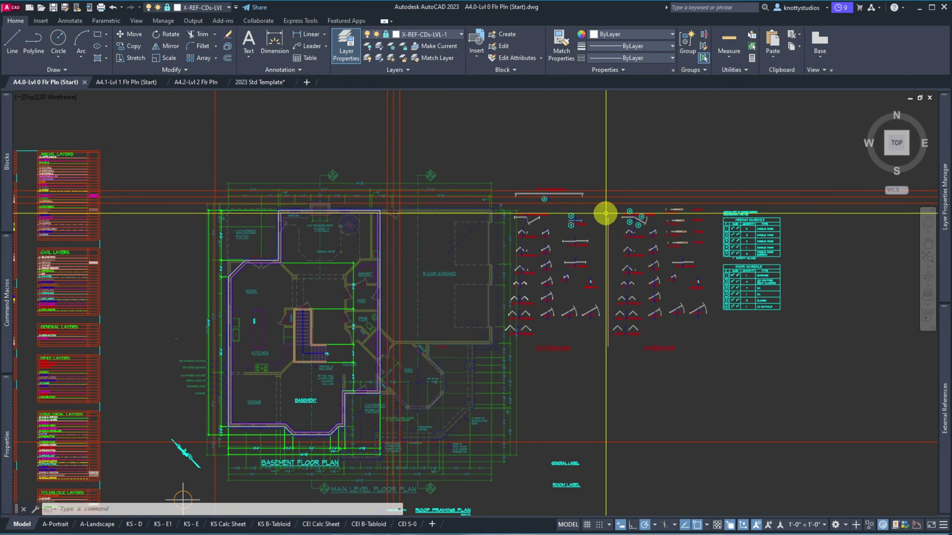
# Step: Switch to the A4.1-Lvl 1 Flr Pln (Start) drawing and show the whole main level floor plan
pyautogui.moveTo(947, 270)
pyautogui.moveTo(947, 333)
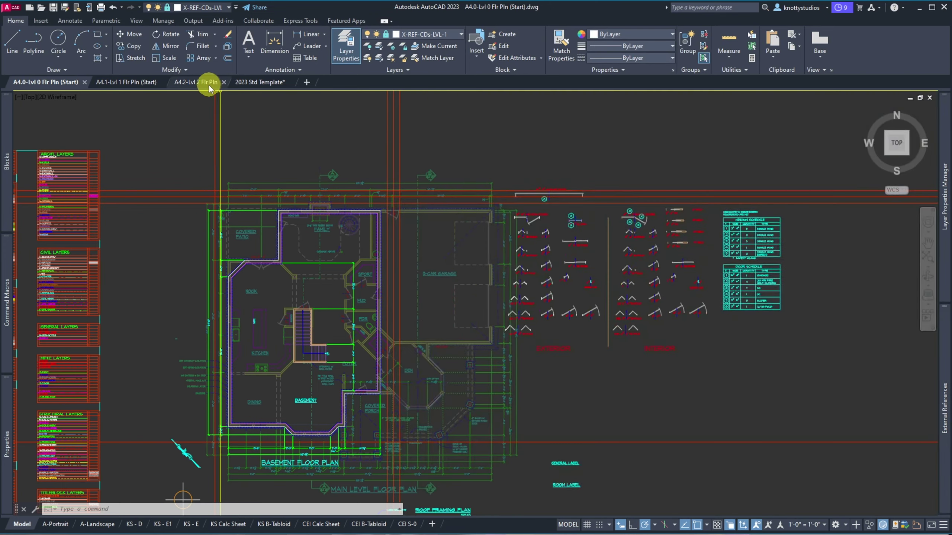
pyautogui.moveTo(211, 83)
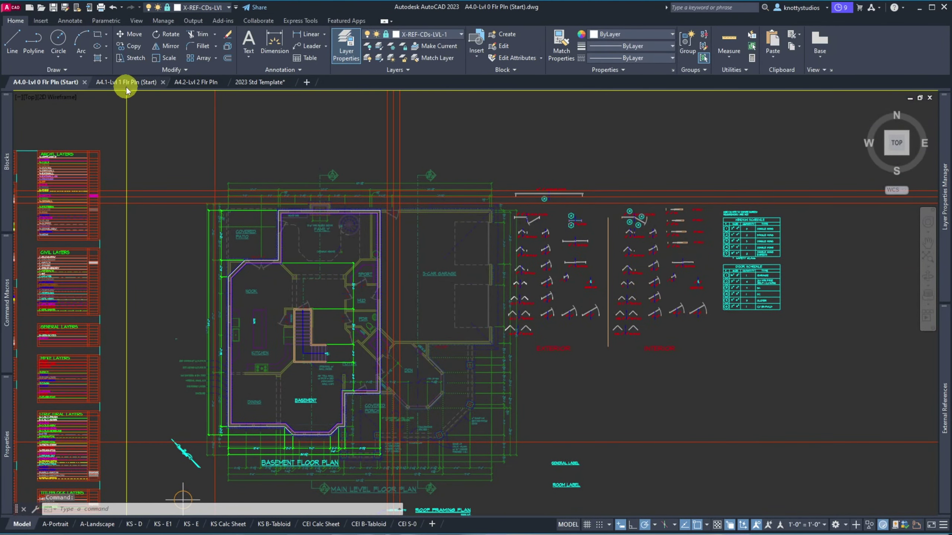
pyautogui.moveTo(127, 85)
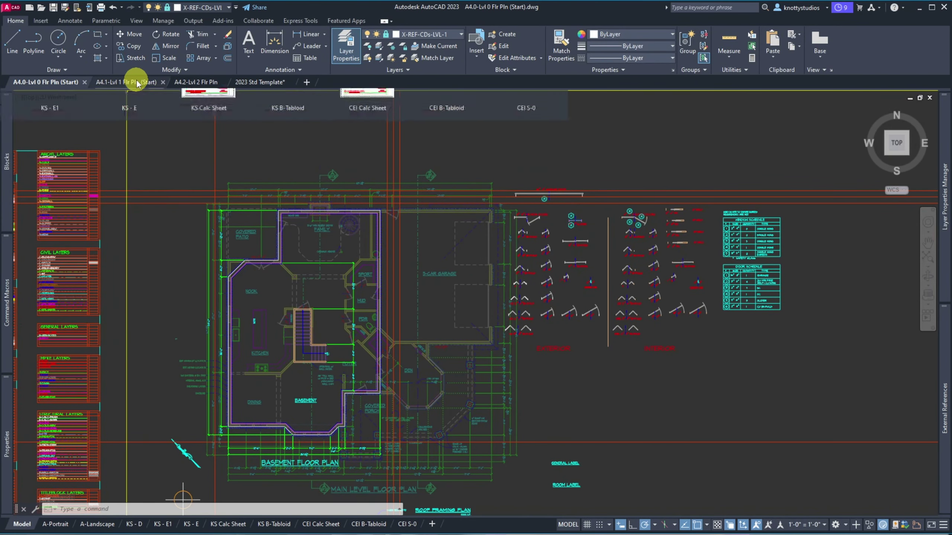
pyautogui.click(137, 83)
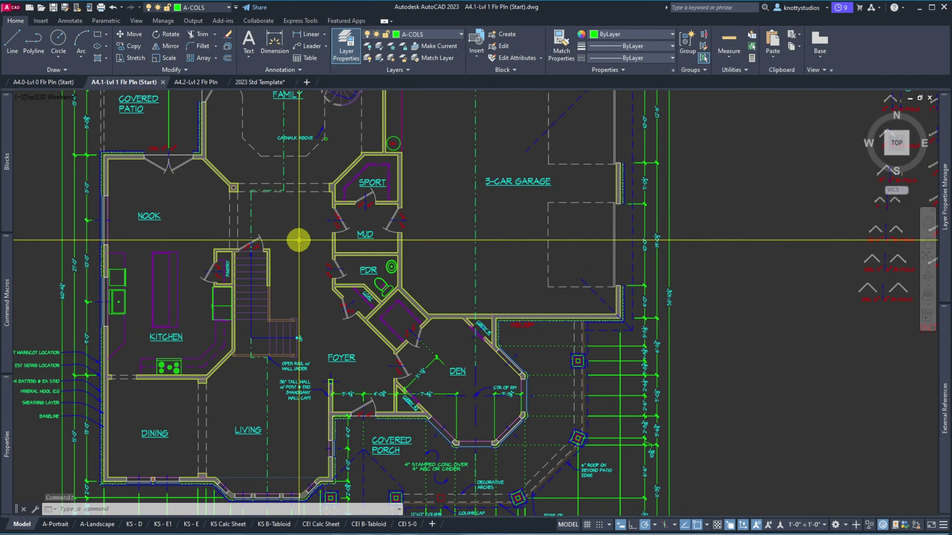
pyautogui.scroll(-2, 426, 270)
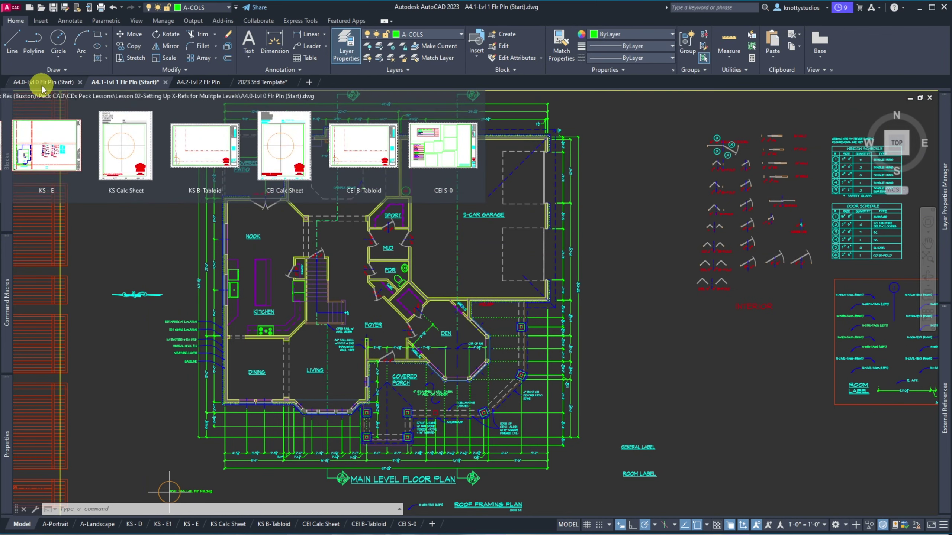
pyautogui.click(43, 85)
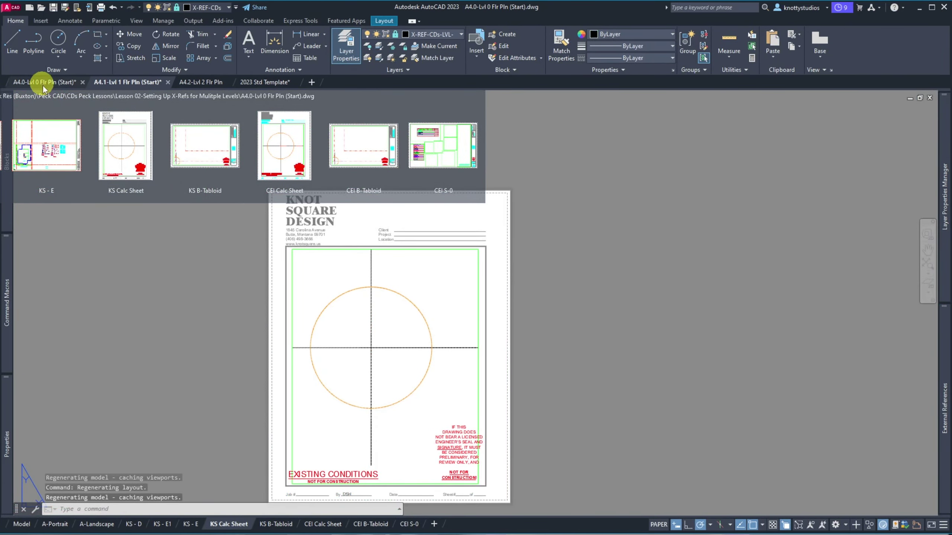
pyautogui.click(97, 81)
pyautogui.moveTo(109, 87)
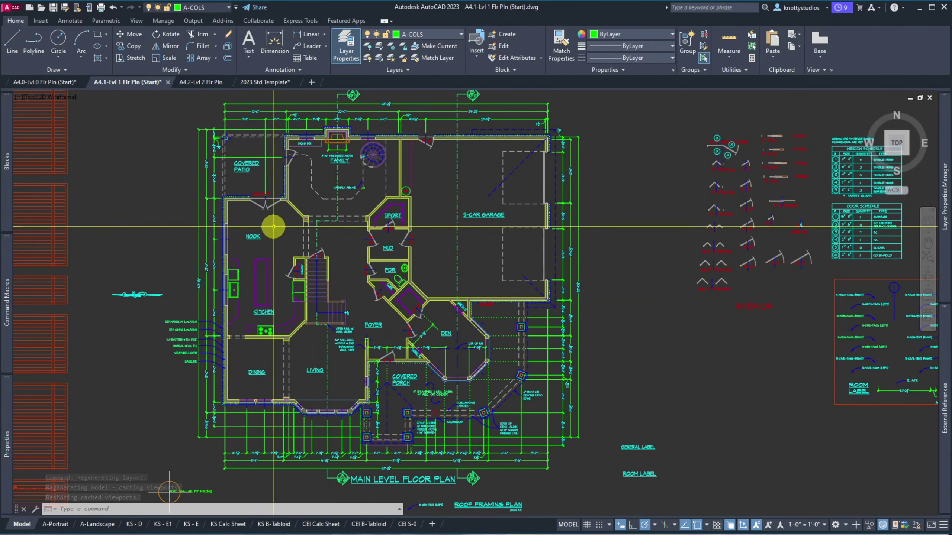
# Step: Erase the two columns of layer tables to the left of the main level floor plan
pyautogui.scroll(-2, 373, 338)
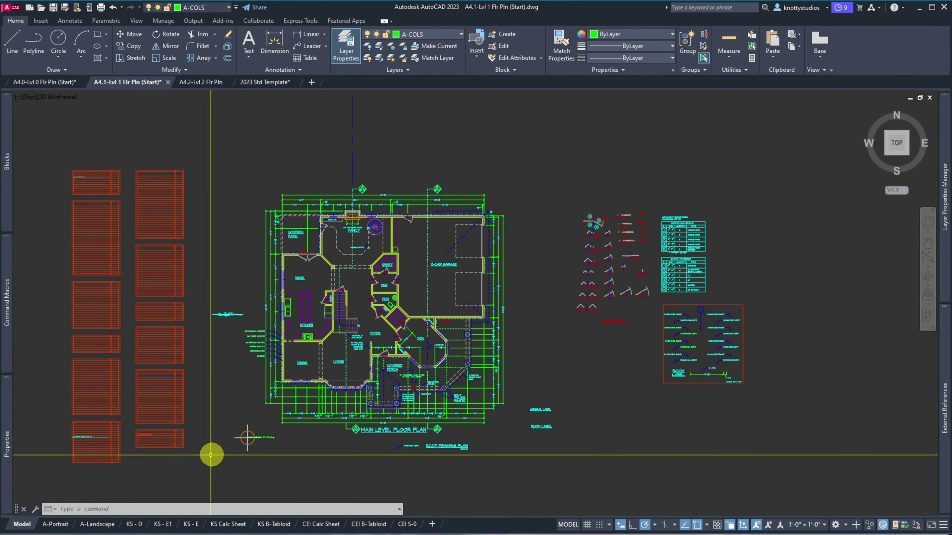
pyautogui.click(188, 467)
pyautogui.click(64, 122)
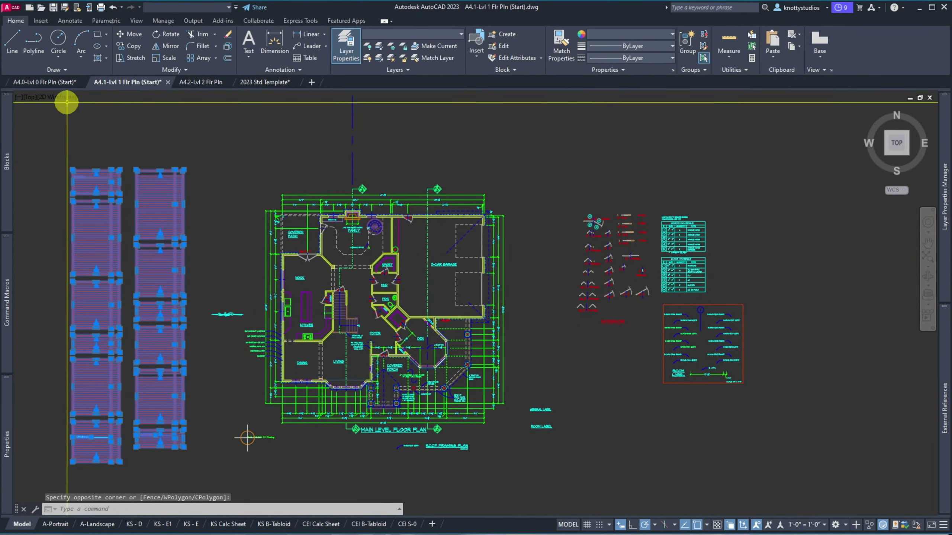
pyautogui.press('Delete')
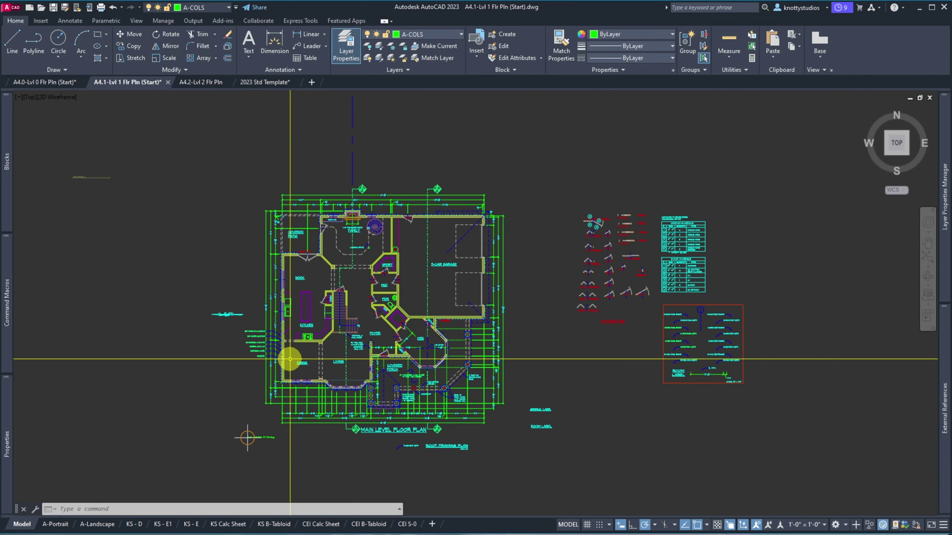
# Step: Repath the missing A4.2-UL Flr Pln overlay reference to the A4.2-Lvl 2 Flr Pln drawing in the lesson folder
pyautogui.scroll(8, 262, 444)
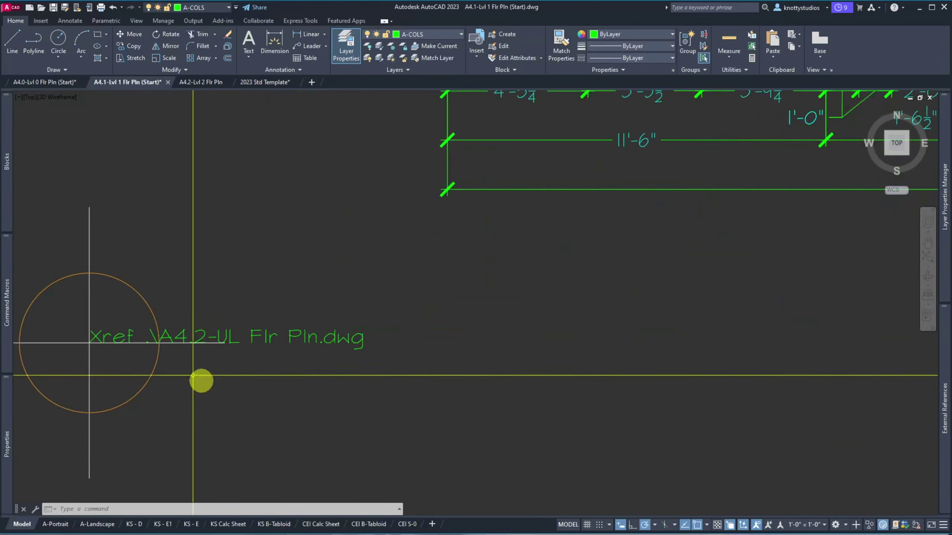
pyautogui.scroll(-6, 218, 333)
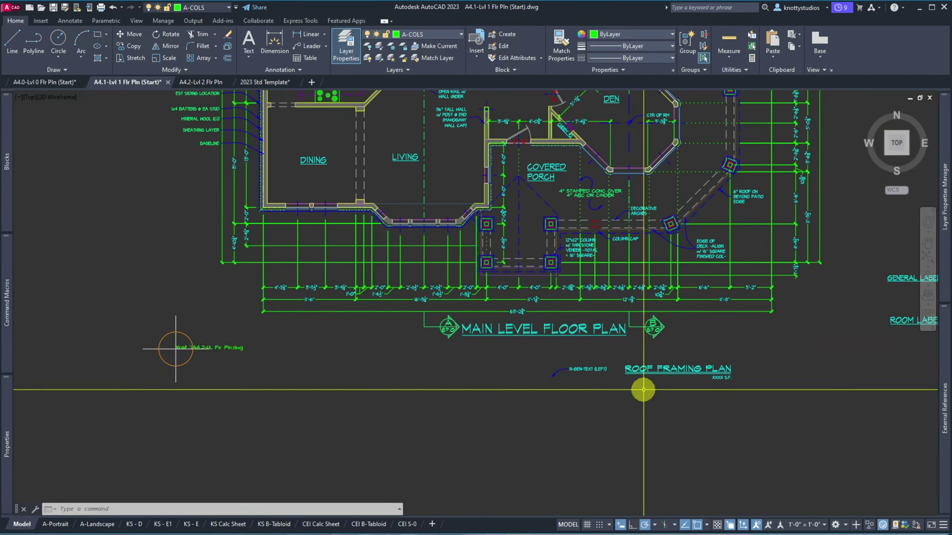
pyautogui.click(933, 398)
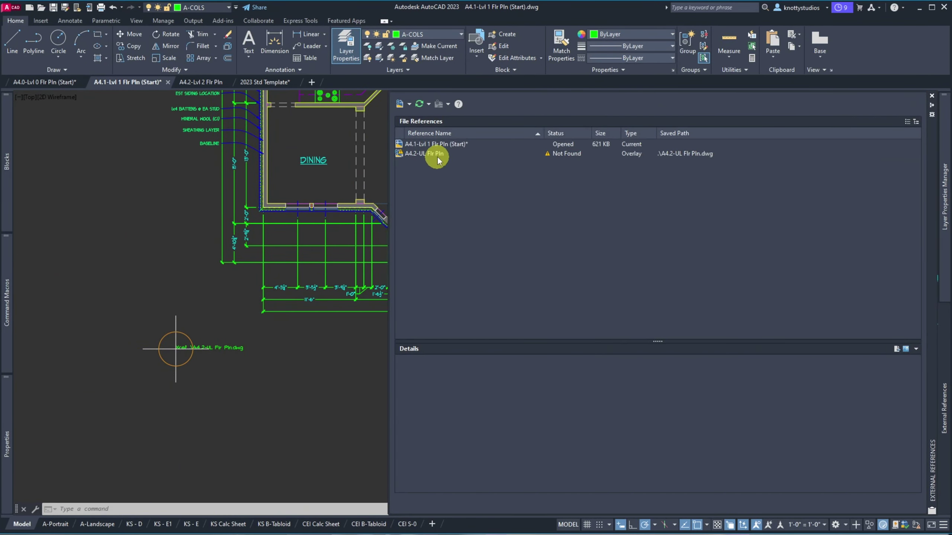
pyautogui.moveTo(437, 157)
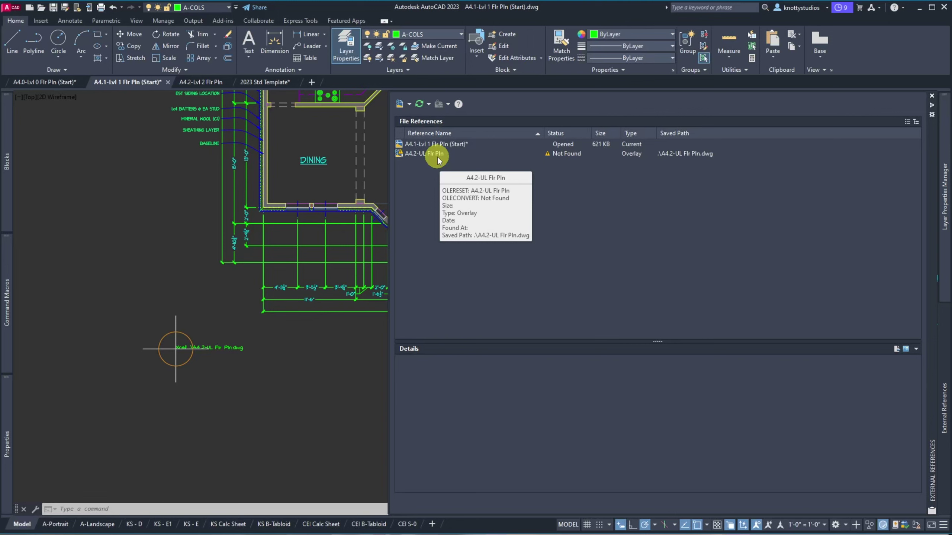
pyautogui.rightClick(437, 157)
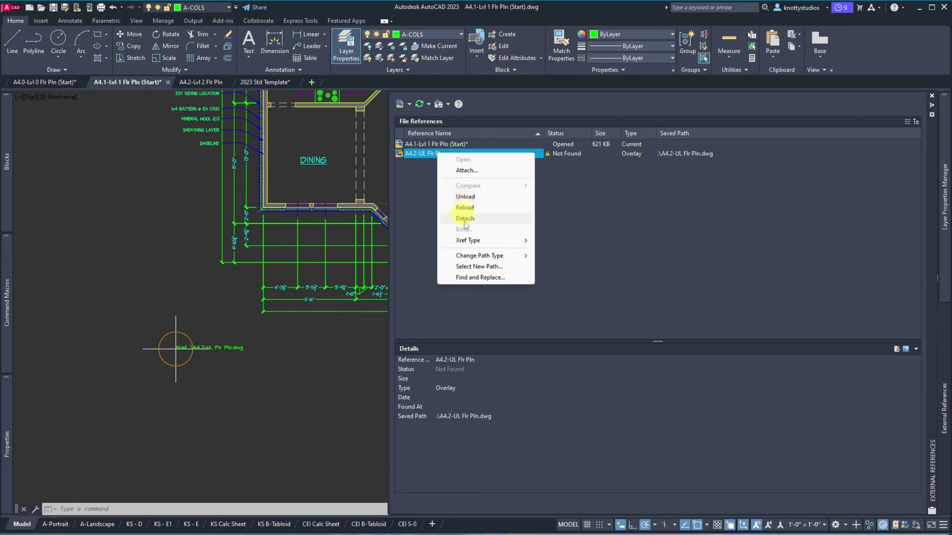
pyautogui.click(475, 267)
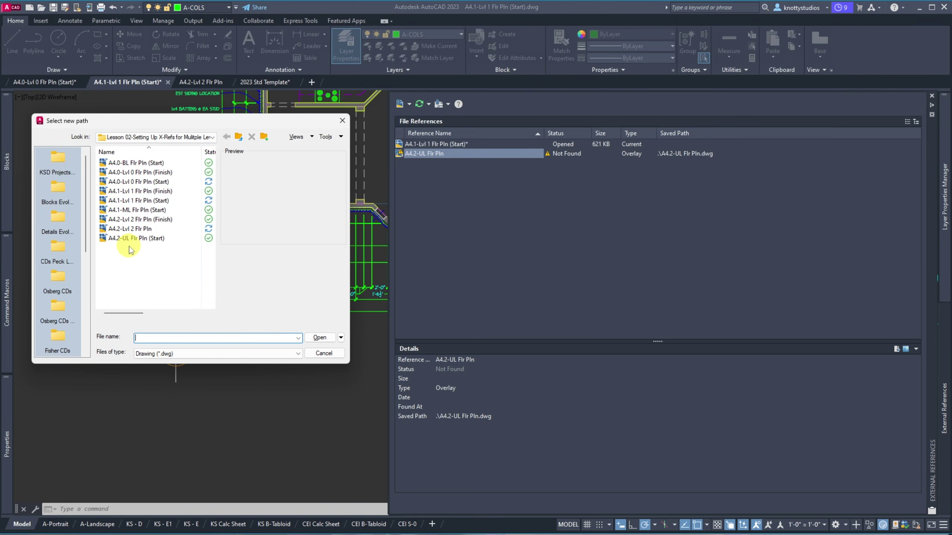
pyautogui.click(135, 228)
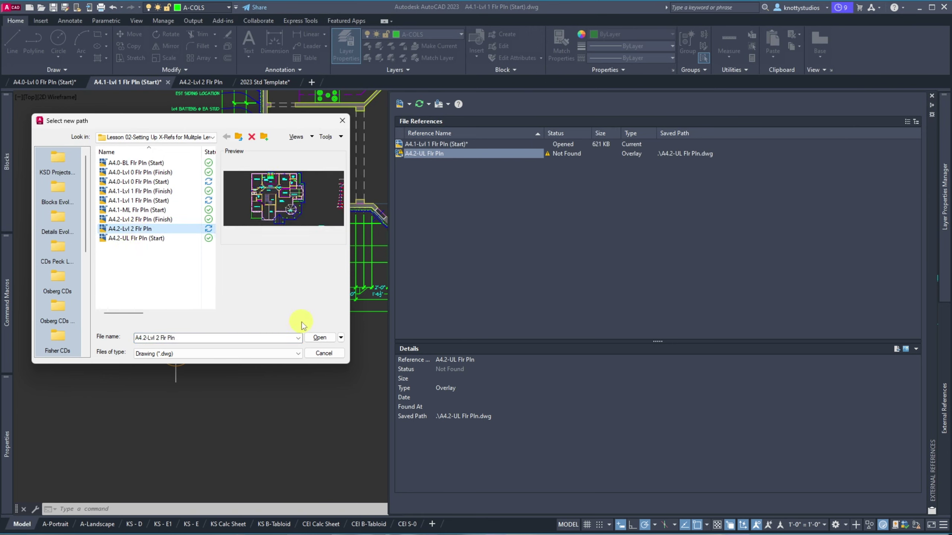
pyautogui.click(318, 338)
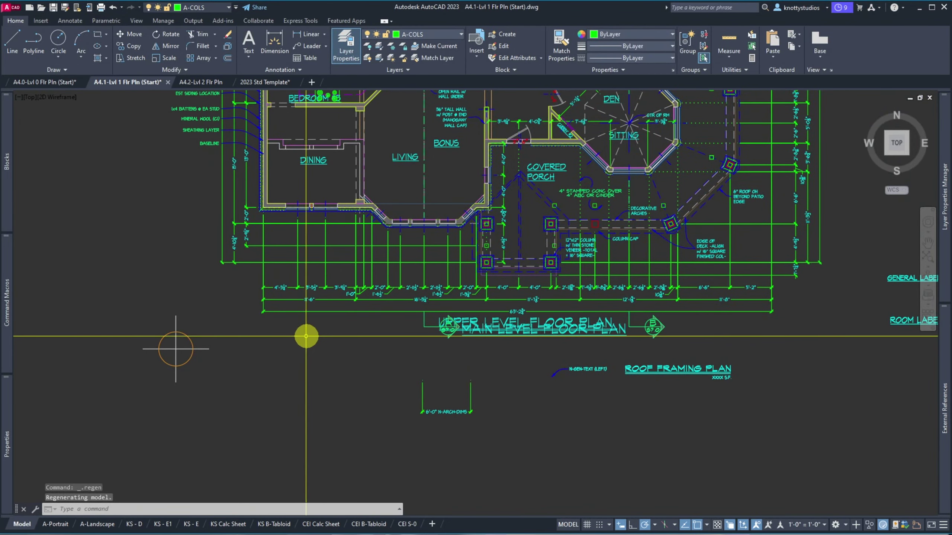
# Step: Clip the Level 2 reference with a new rectangular boundary around the floor plan, excluding the schedules and symbols beside it
pyautogui.scroll(-5, 227, 330)
pyautogui.scroll(2, 312, 235)
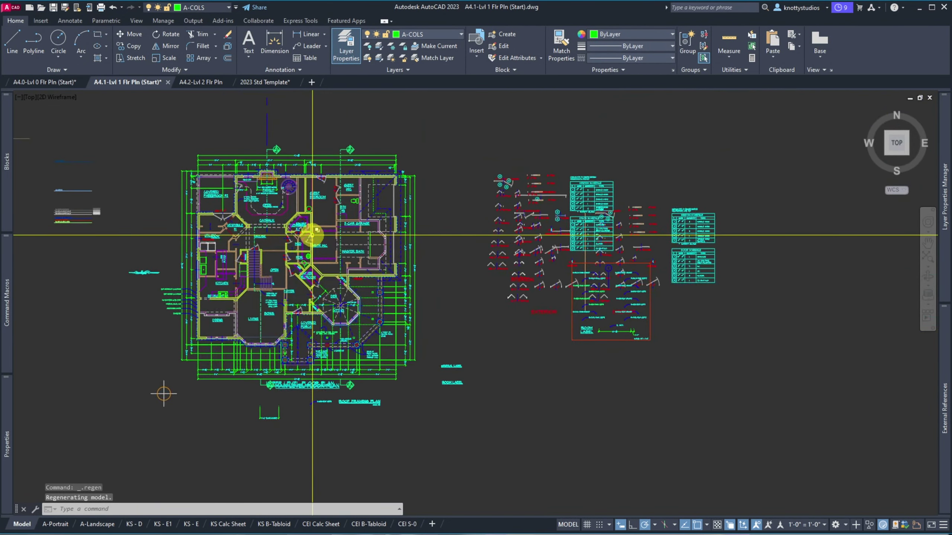
pyautogui.click(680, 311)
pyautogui.click(673, 263)
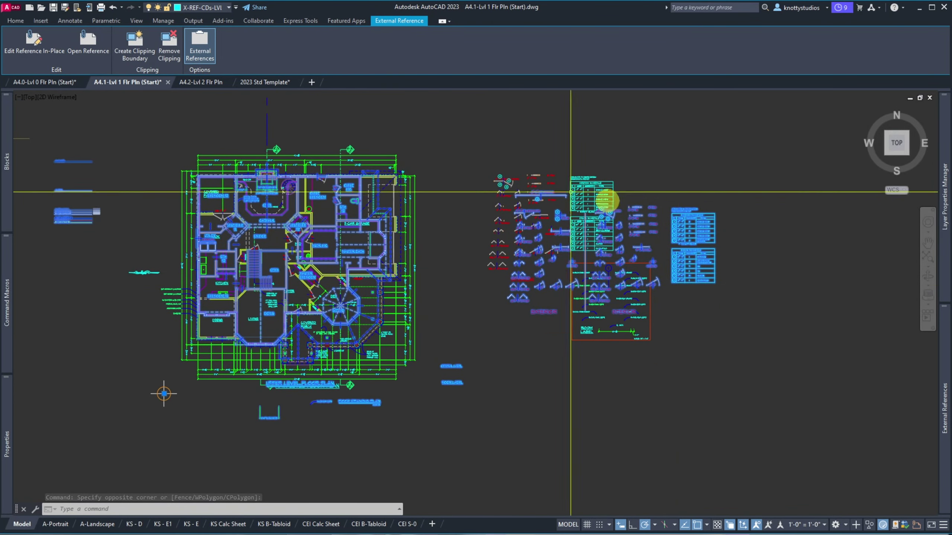
pyautogui.write('x')
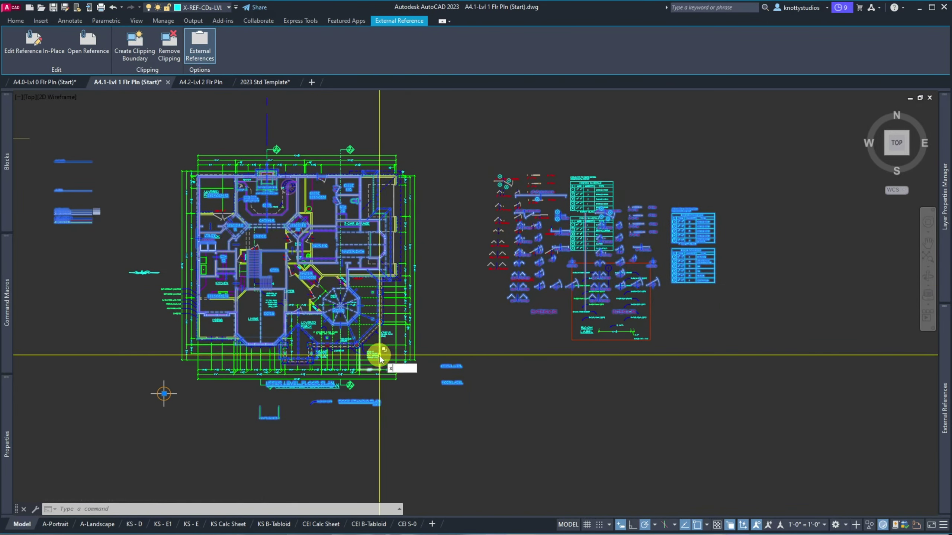
pyautogui.write('c')
pyautogui.press('Return')
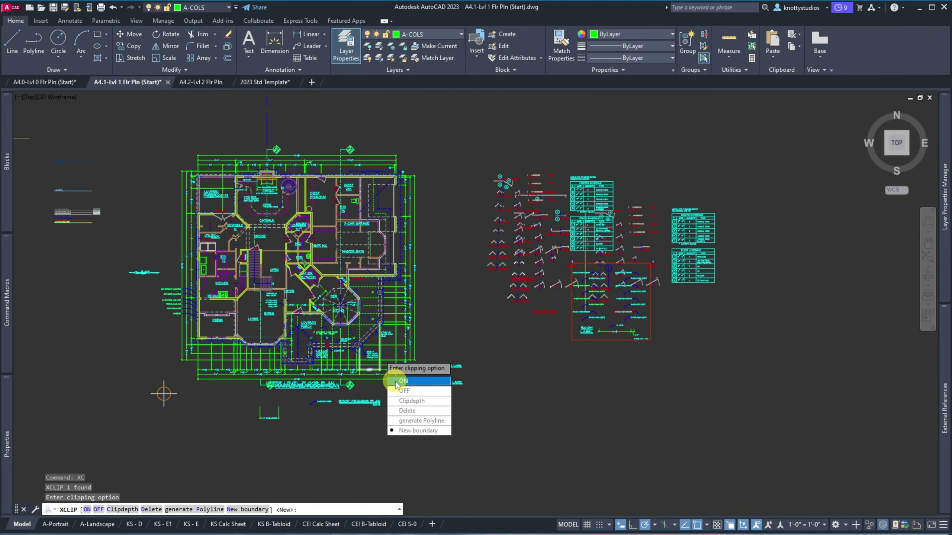
pyautogui.click(404, 430)
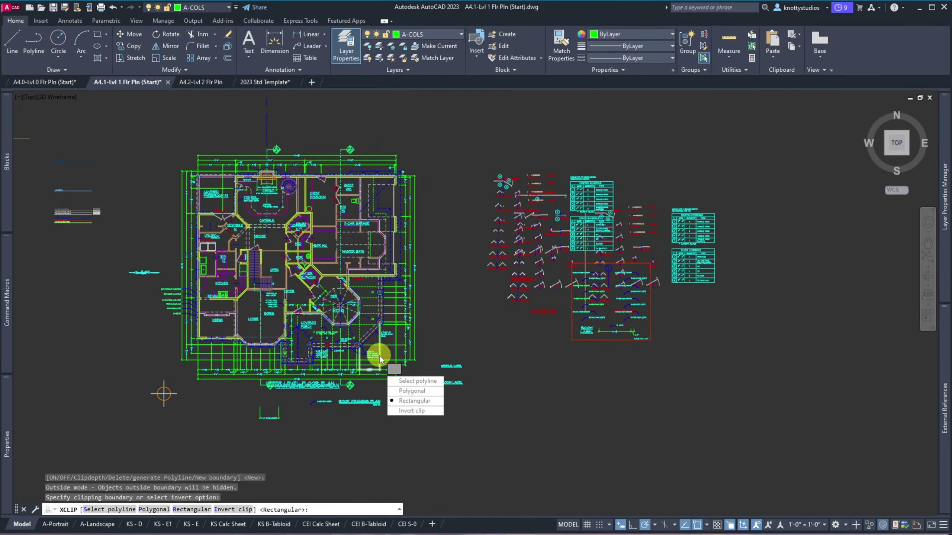
pyautogui.press('Return')
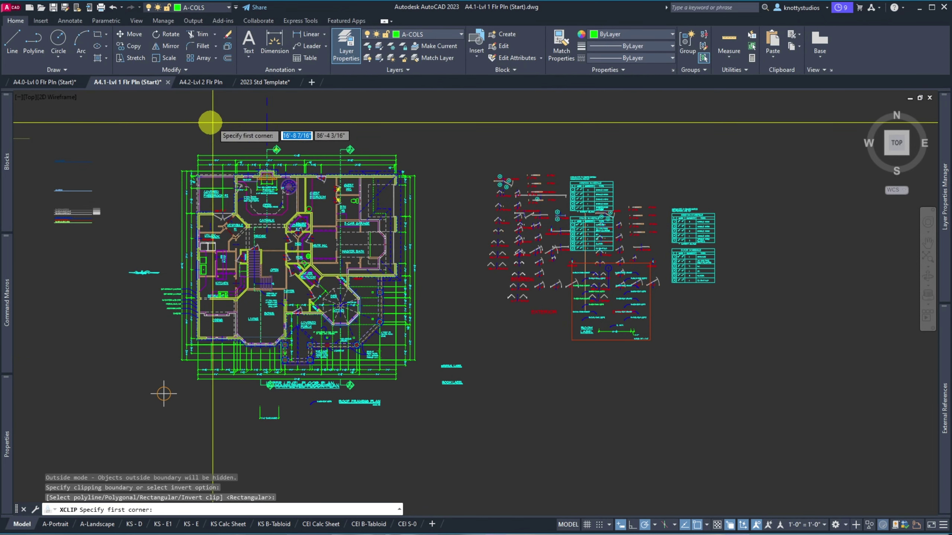
pyautogui.click(176, 151)
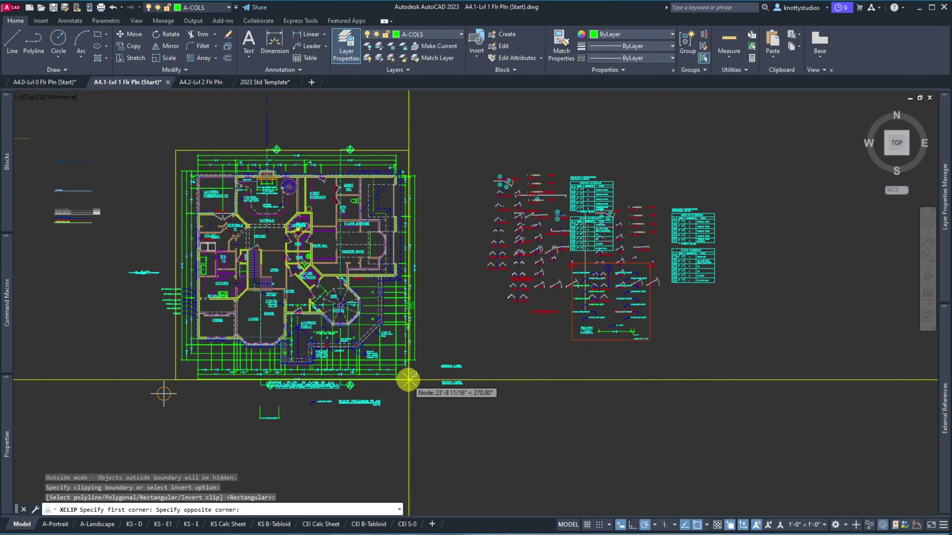
pyautogui.click(418, 390)
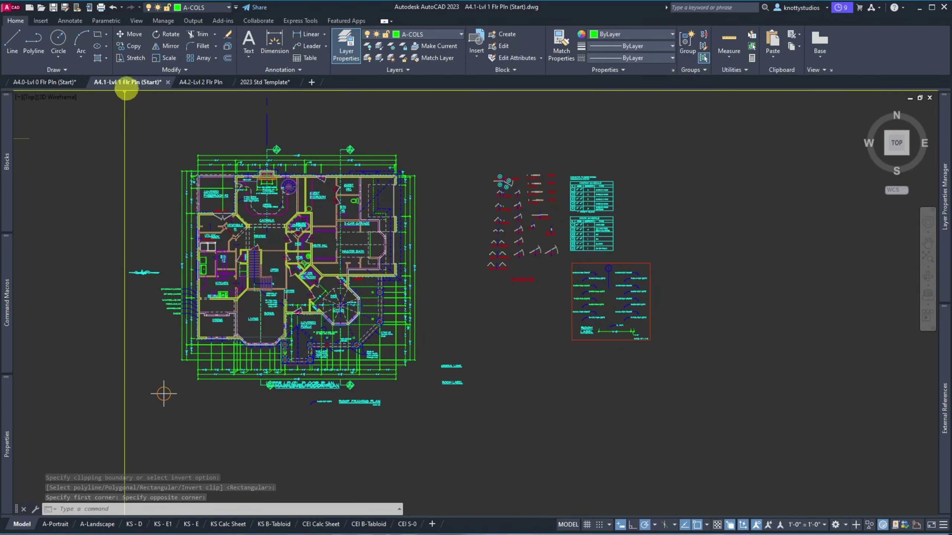
# Step: Send the Level 2 reference to the back of the draw order, behind the main level floor plan
pyautogui.scroll(6, 291, 421)
pyautogui.scroll(-2, 276, 416)
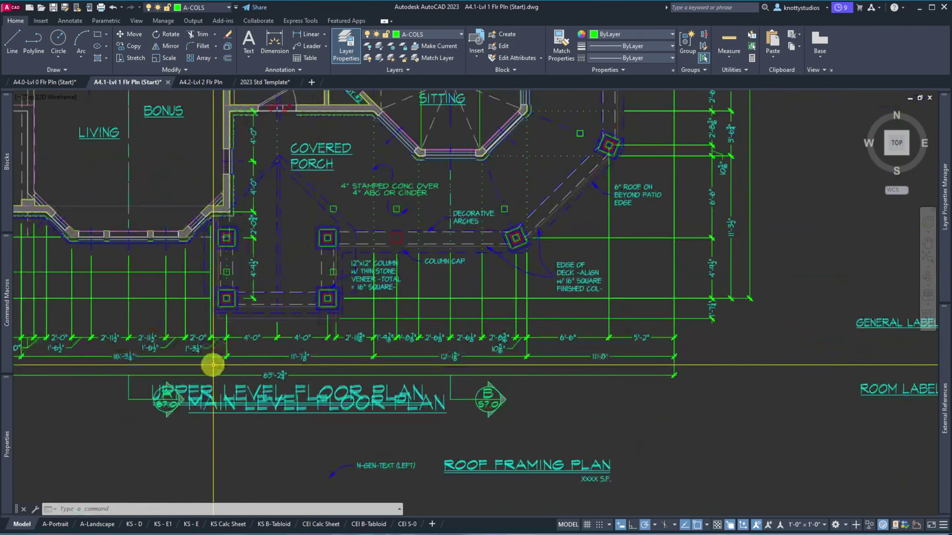
pyautogui.scroll(2, 219, 368)
pyautogui.click(203, 393)
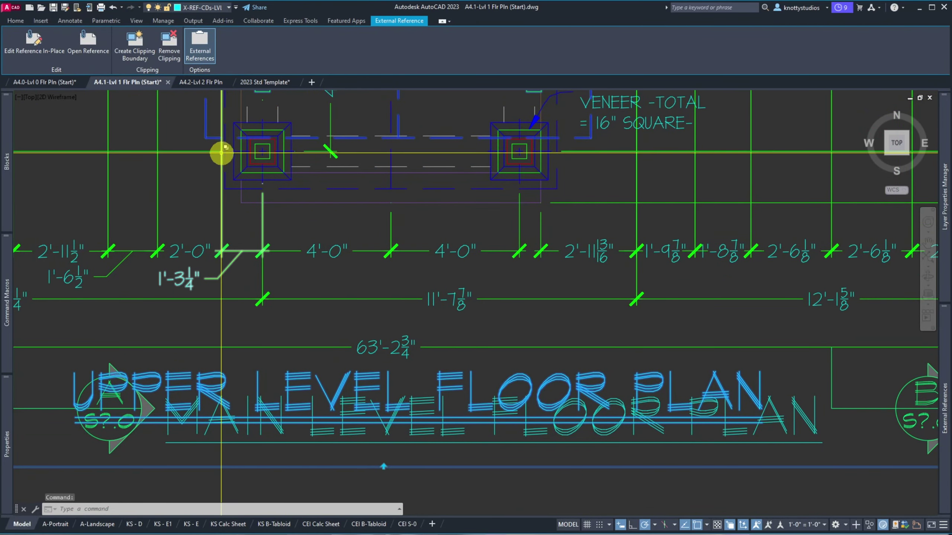
pyautogui.click(16, 21)
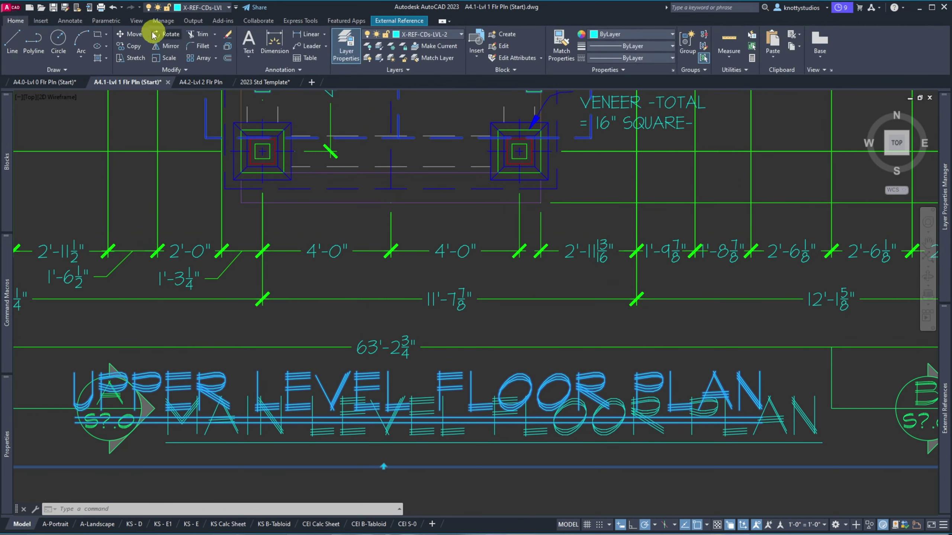
pyautogui.click(171, 69)
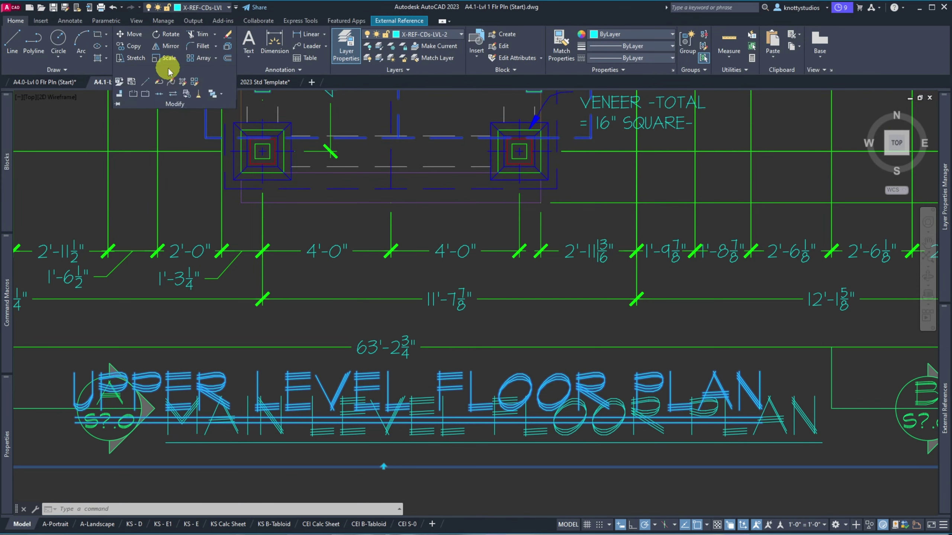
pyautogui.click(212, 95)
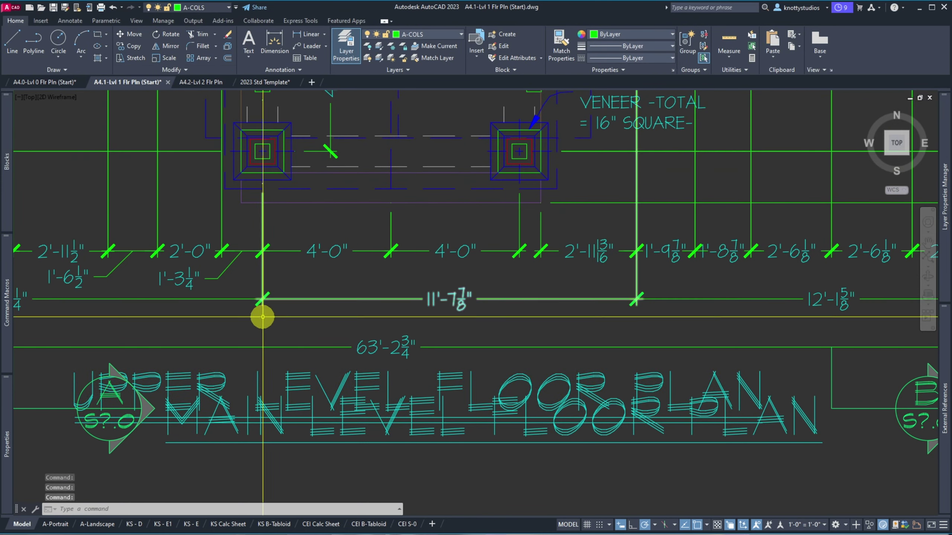
# Step: Lock the Level 2 reference's layer, X-REF-CDs-LVL-2, and clear the selection
pyautogui.click(221, 383)
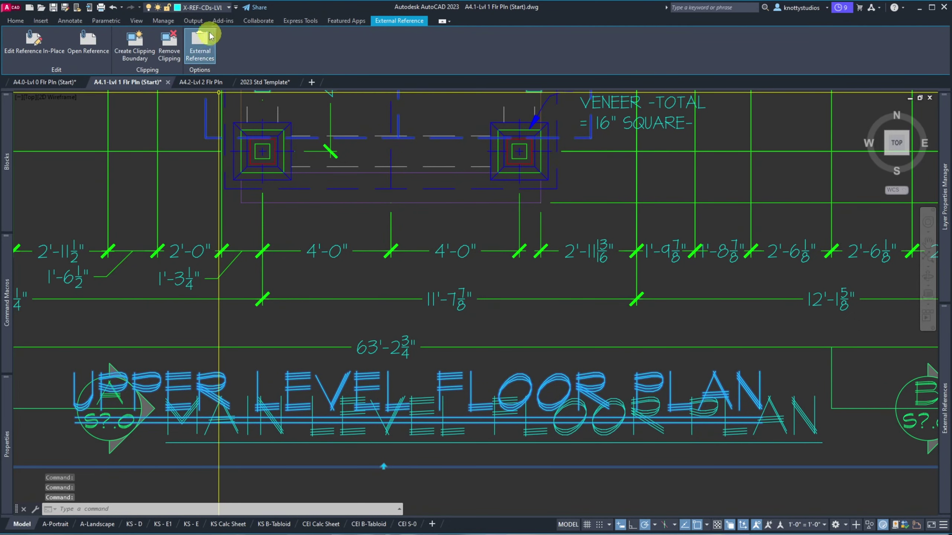
pyautogui.click(202, 7)
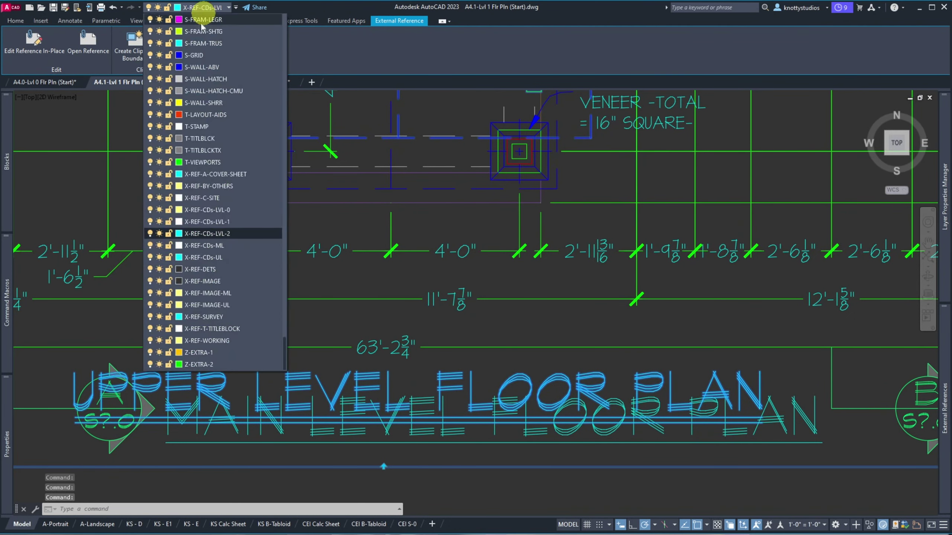
pyautogui.click(168, 233)
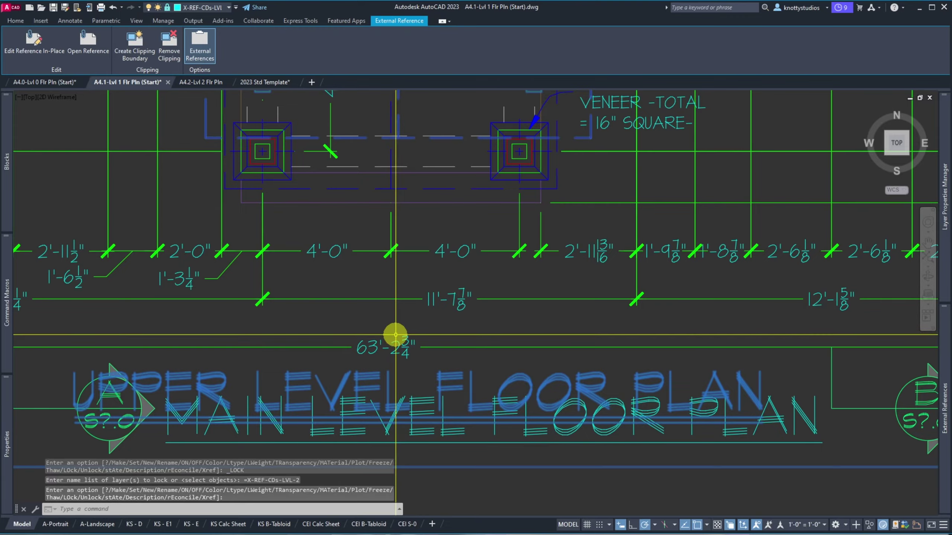
pyautogui.press('Escape')
pyautogui.scroll(-10, 390, 325)
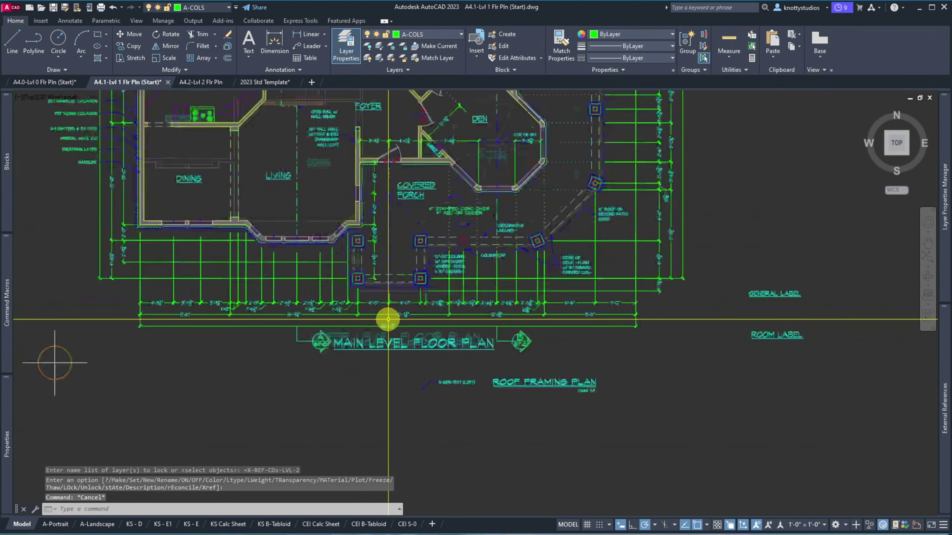
pyautogui.scroll(6, 361, 243)
pyautogui.scroll(-2, 362, 229)
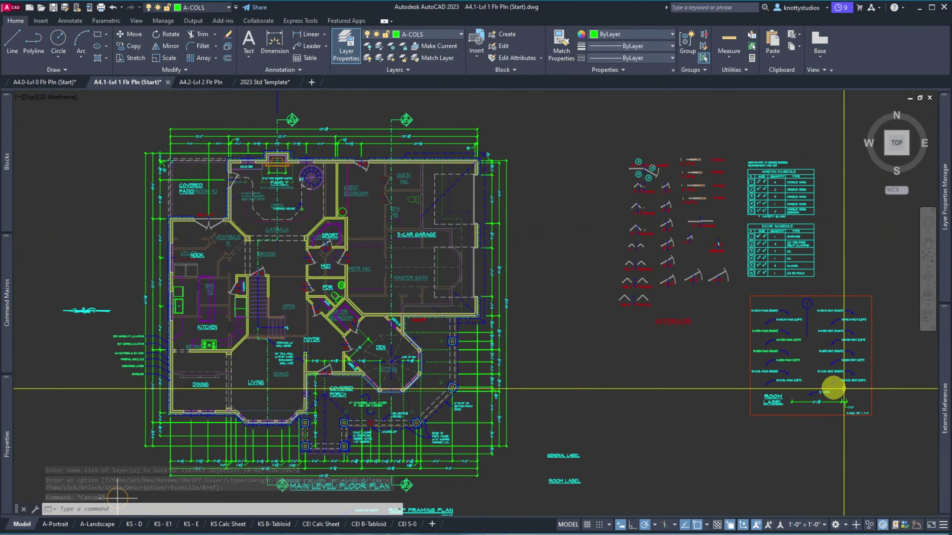
# Step: Add the suffix (Start) to the name of the A4.2-UL Flr Pln reference
pyautogui.moveTo(939, 406)
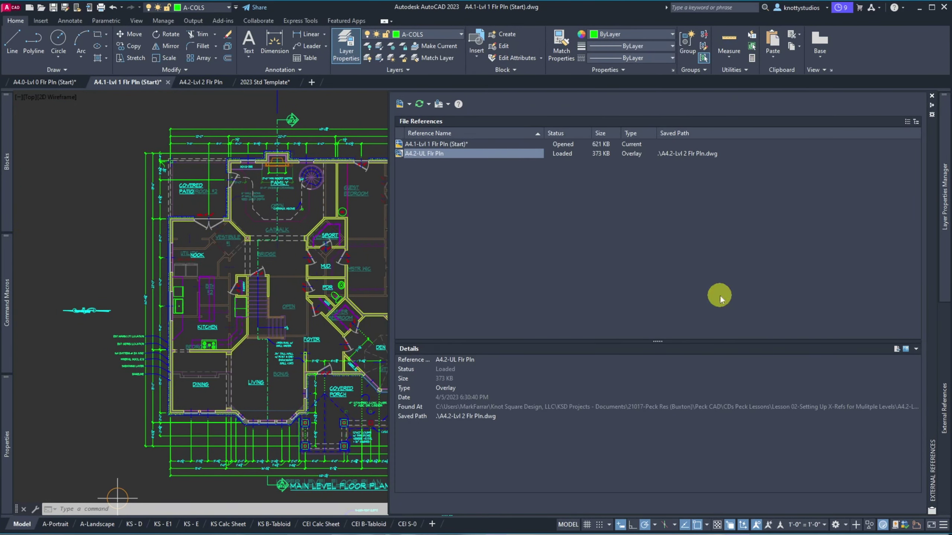
pyautogui.click(430, 153)
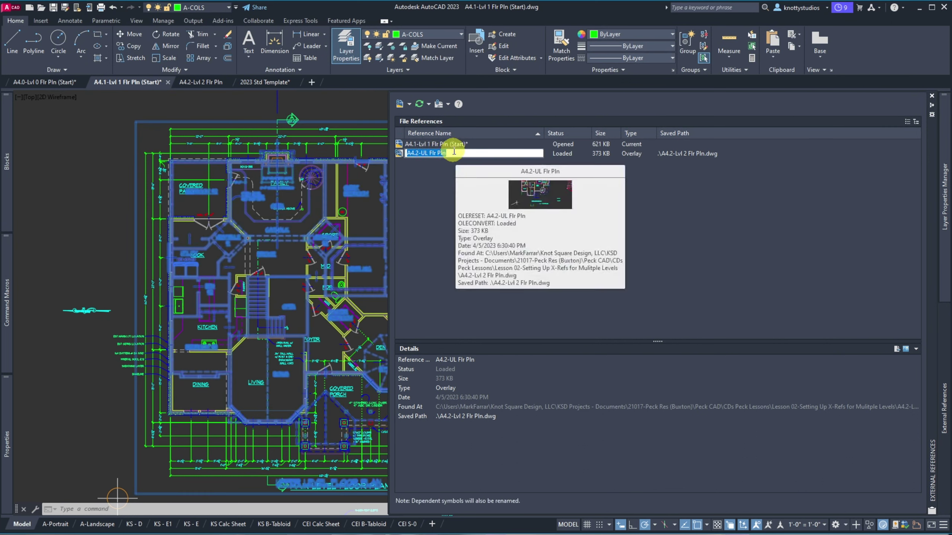
pyautogui.click(453, 153)
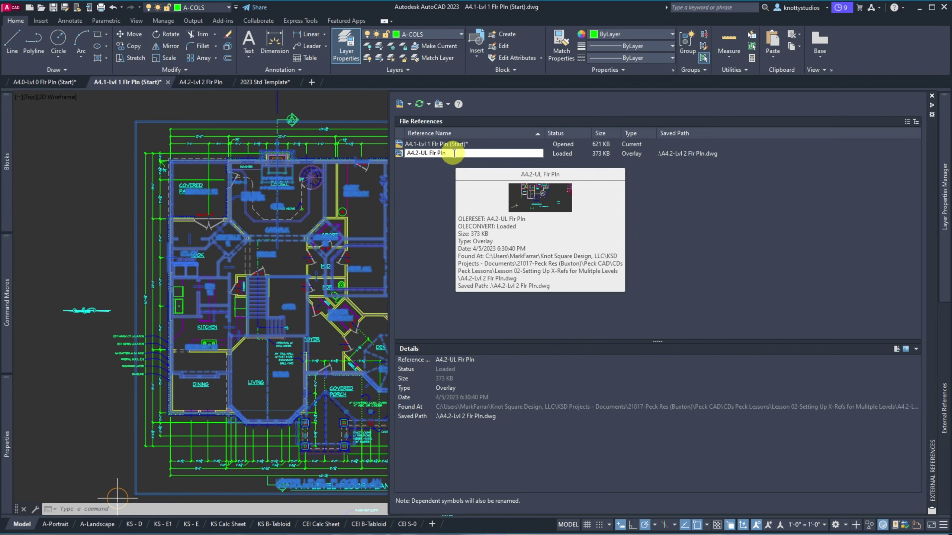
pyautogui.write('(Start')
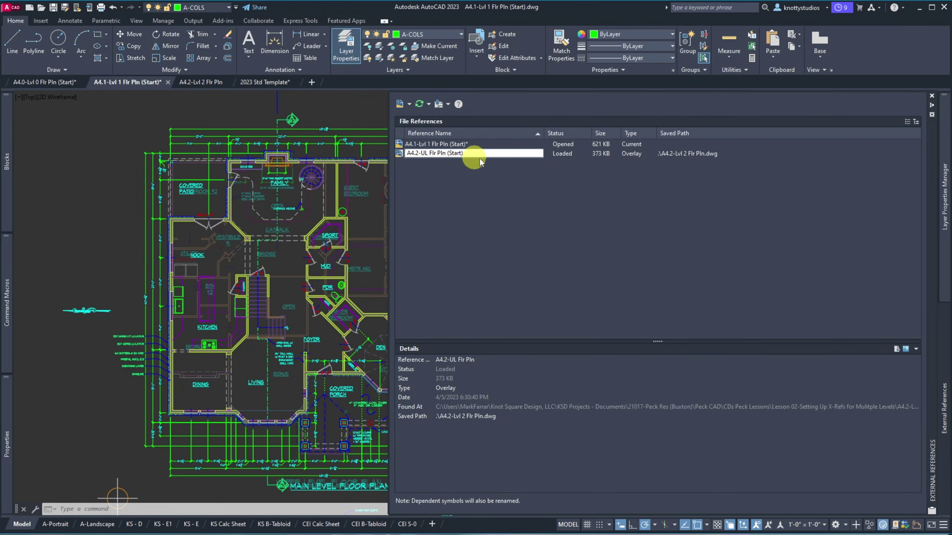
pyautogui.click(472, 188)
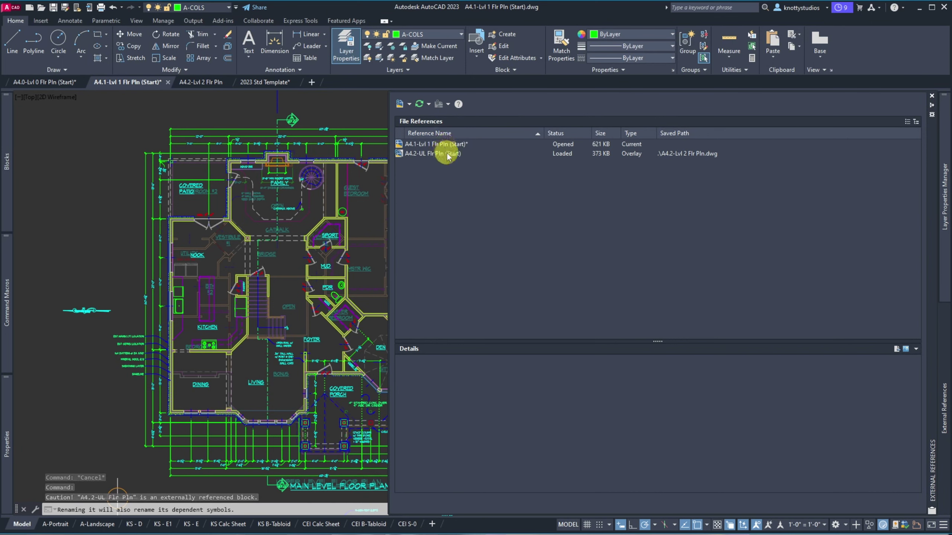
# Step: Replace UL with Lvl 2 in the upper-level reference's name, making it A4.2-Lvl 2 Flr Pln (Start)
pyautogui.click(423, 154)
pyautogui.click(424, 154)
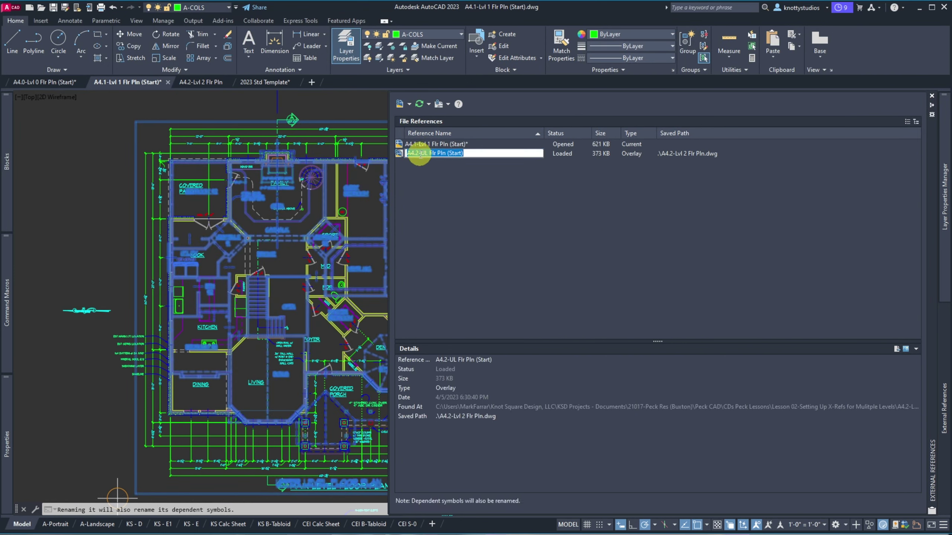
pyautogui.doubleClick(424, 153)
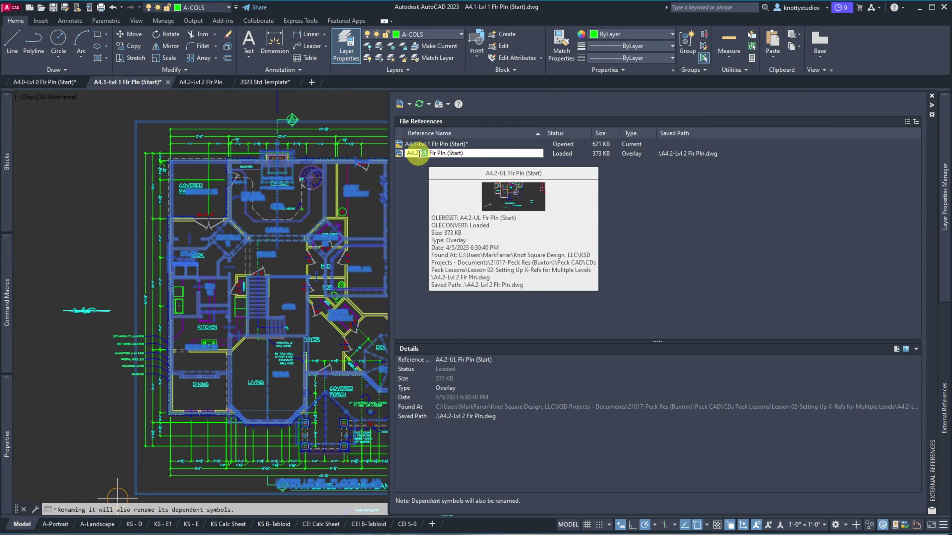
pyautogui.write('Lvl 2')
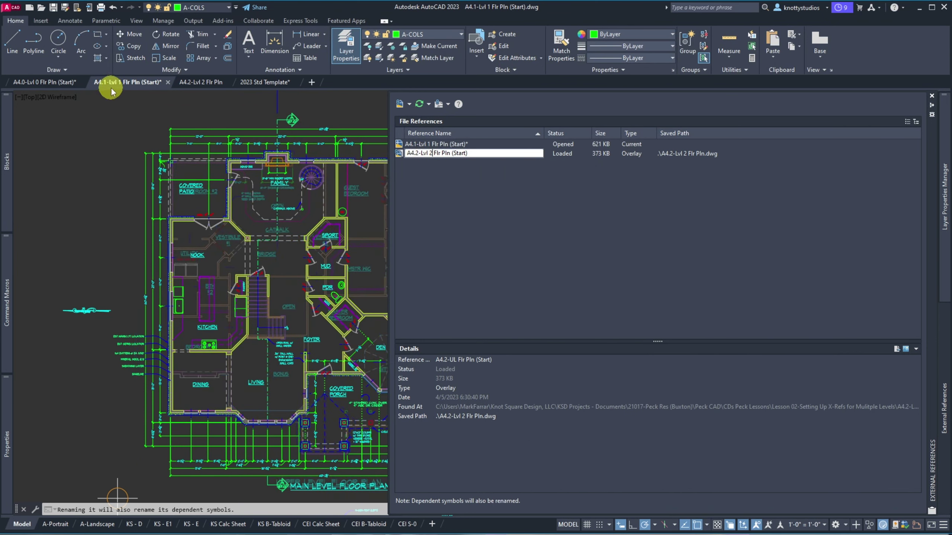
pyautogui.moveTo(215, 82)
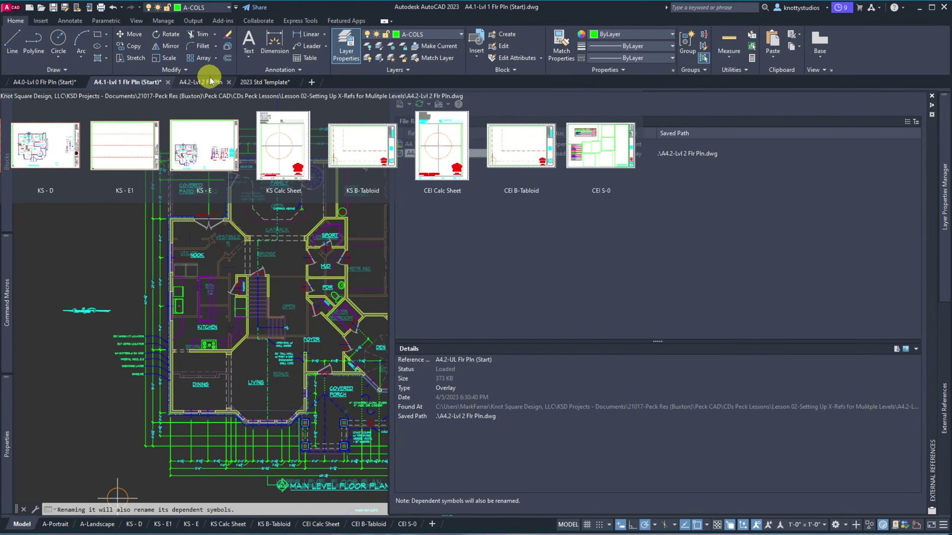
pyautogui.click(213, 82)
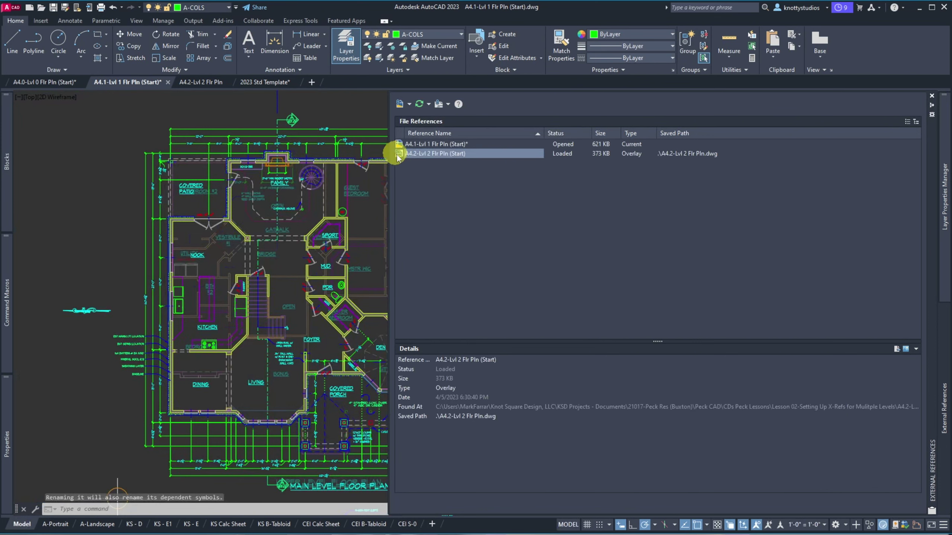
pyautogui.rightClick(429, 154)
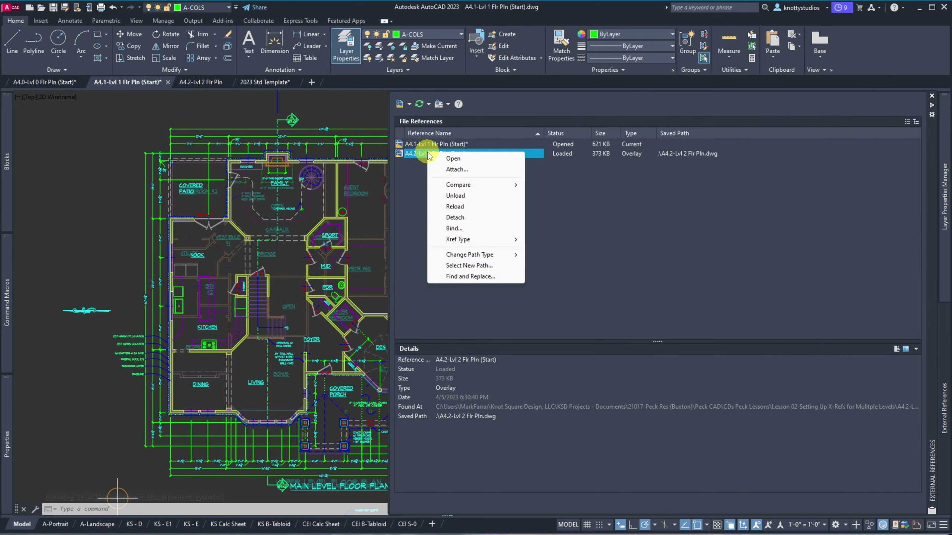
pyautogui.moveTo(478, 256)
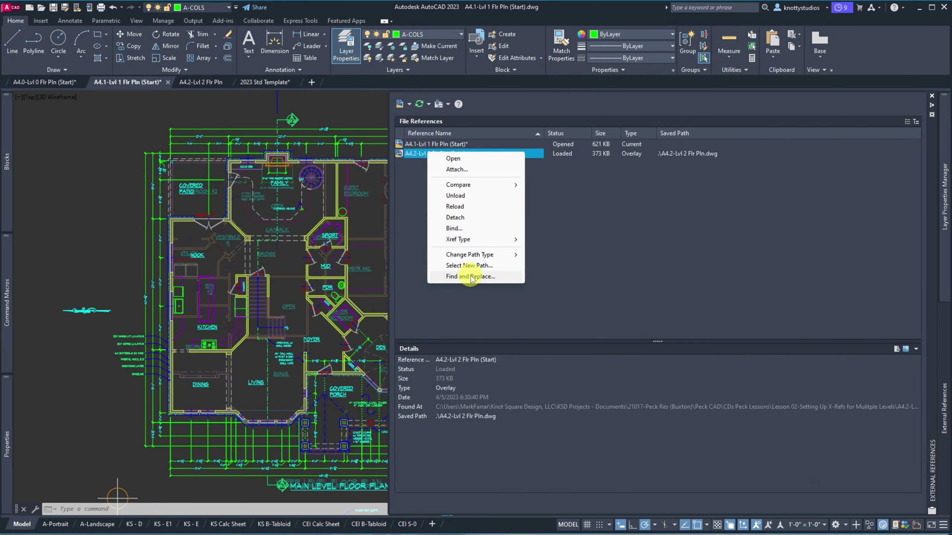
pyautogui.click(471, 276)
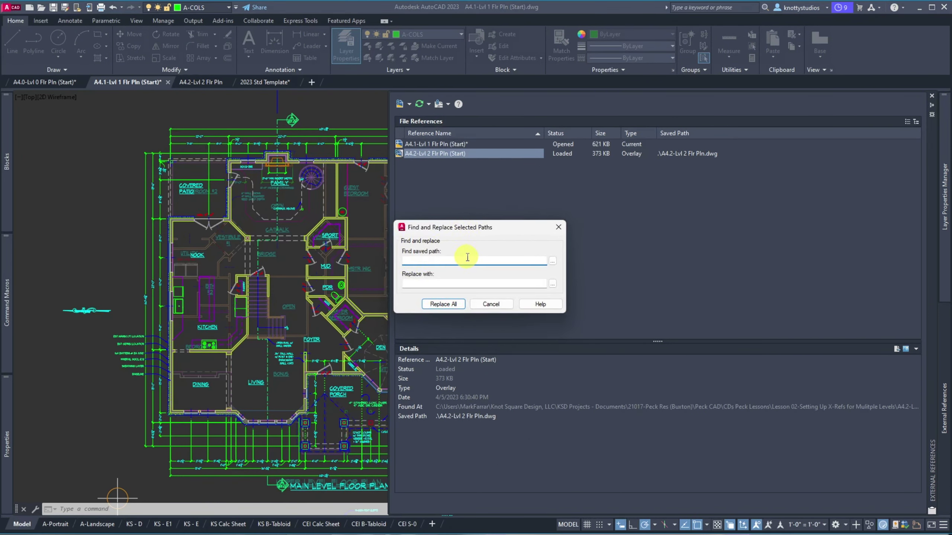
pyautogui.click(490, 304)
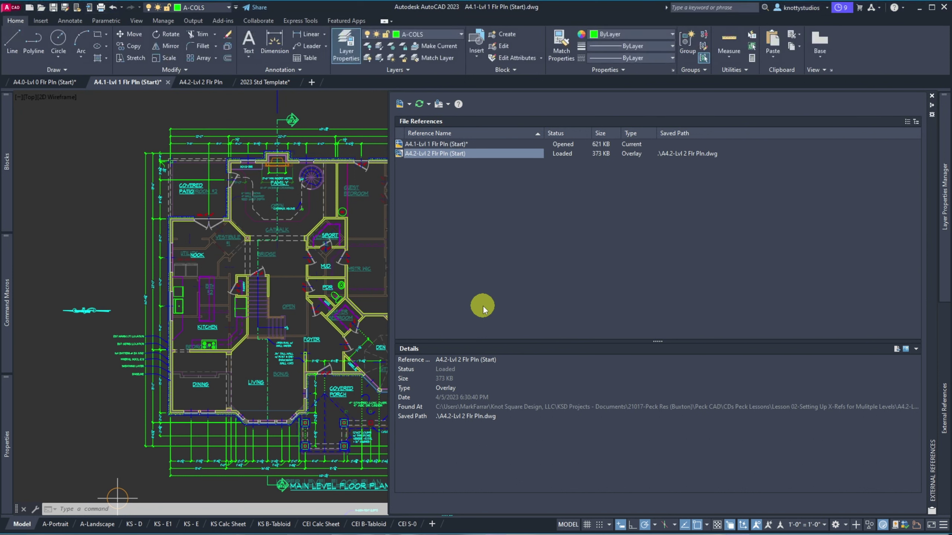
# Step: Try to unload the A4.2-Lvl 2 Flr Pln (Start) reference and check the command history for the response
pyautogui.rightClick(461, 153)
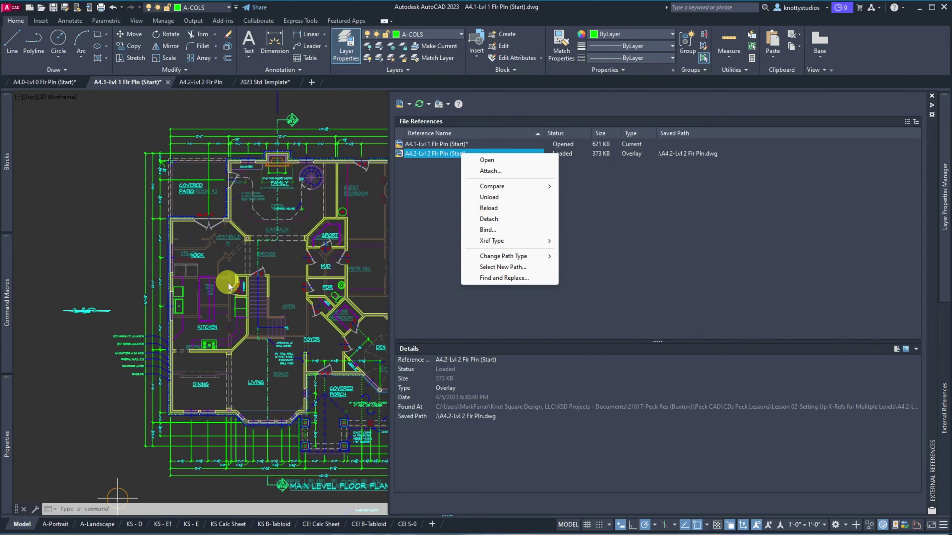
pyautogui.click(495, 198)
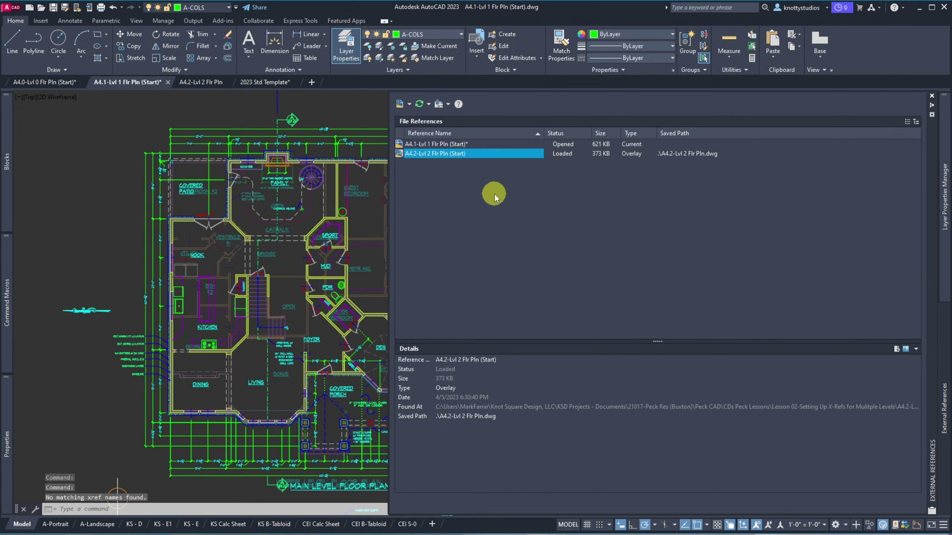
pyautogui.rightClick(480, 158)
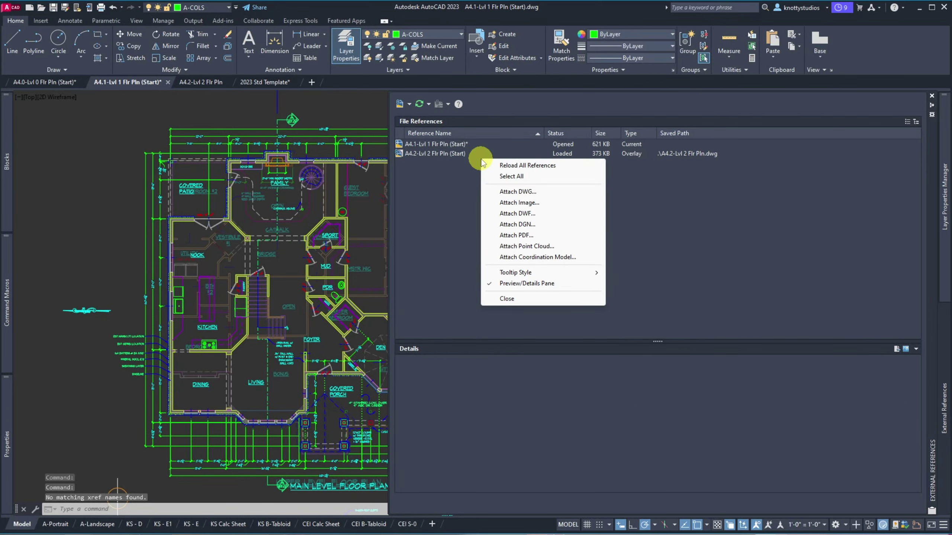
pyautogui.click(446, 154)
pyautogui.rightClick(447, 154)
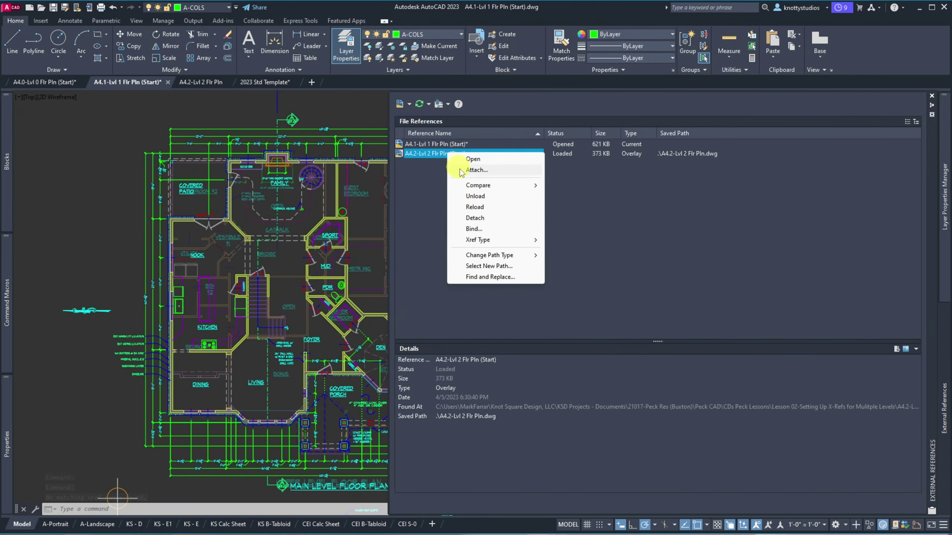
pyautogui.click(473, 195)
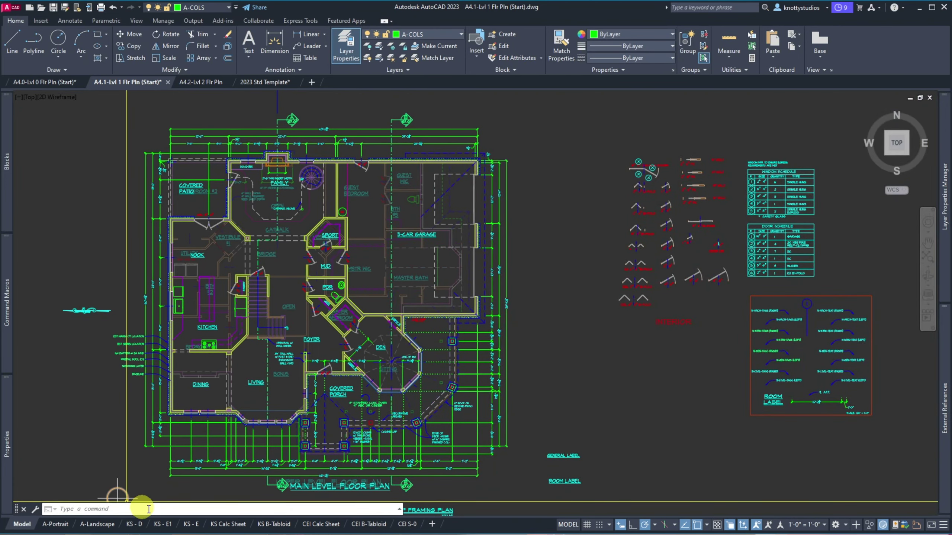
pyautogui.click(399, 508)
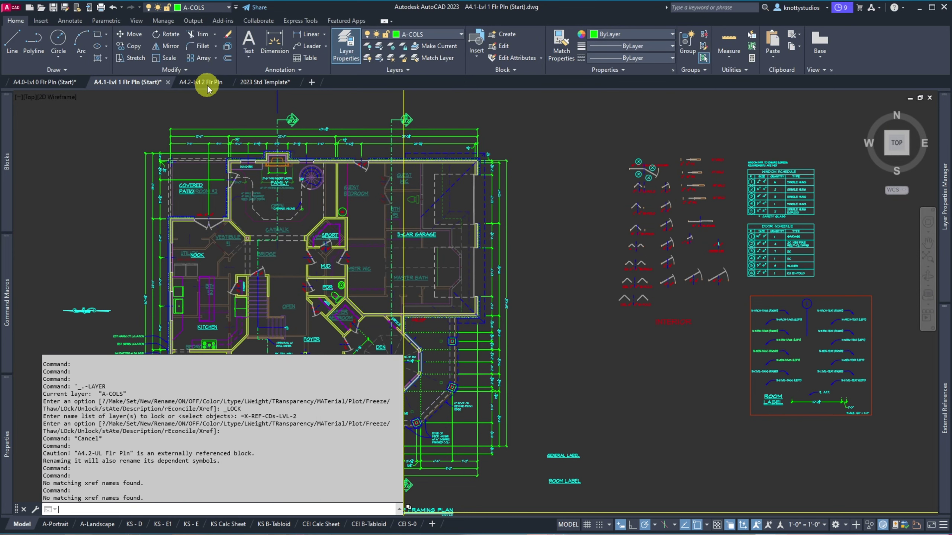
# Step: Remove the (Start) suffix from the Level 2 reference's name and try again to unload the reference
pyautogui.click(943, 409)
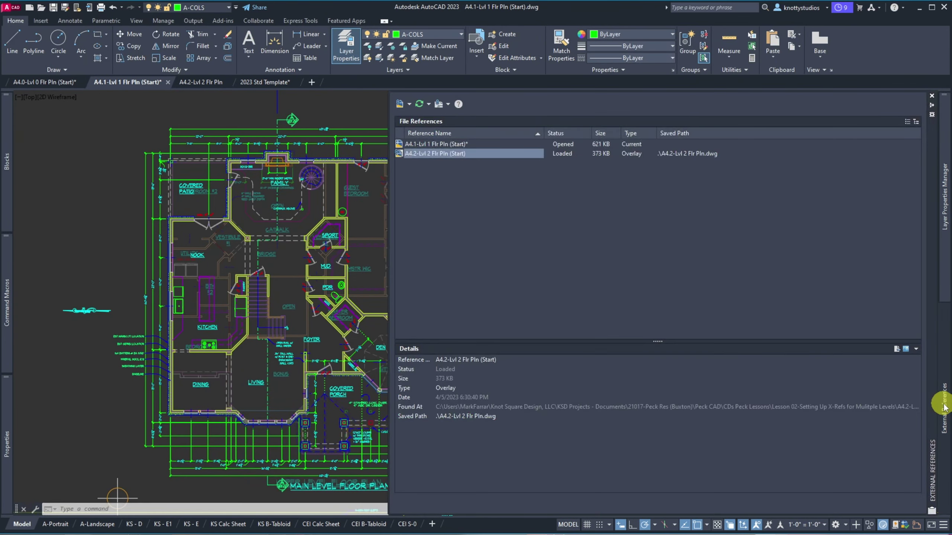
pyautogui.click(467, 154)
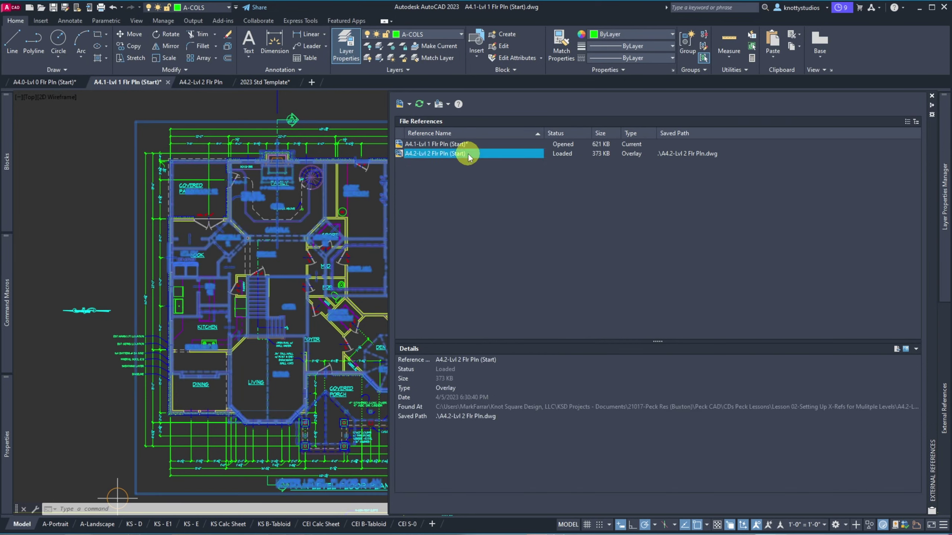
pyautogui.click(467, 153)
pyautogui.moveTo(467, 153); pyautogui.dragTo(450, 154)
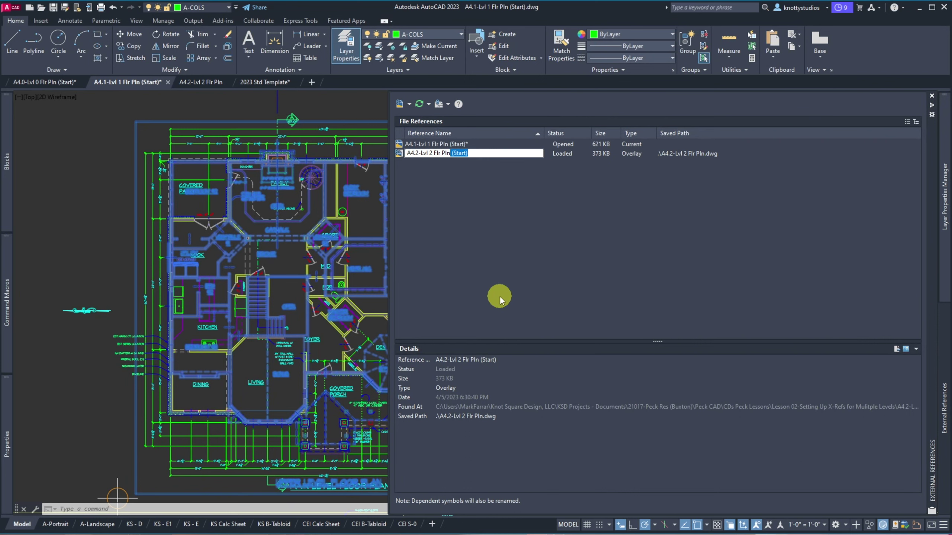
pyautogui.press('Delete')
pyautogui.click(496, 226)
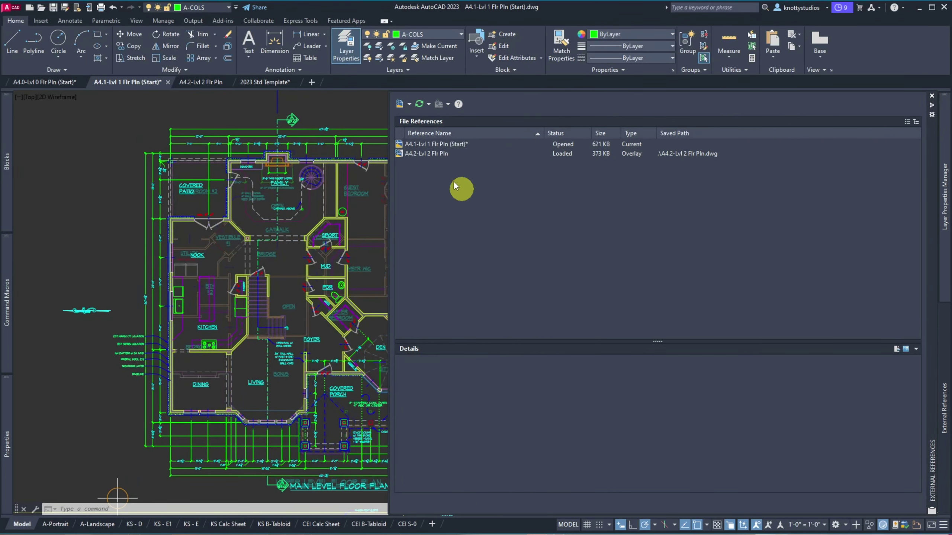
pyautogui.rightClick(420, 153)
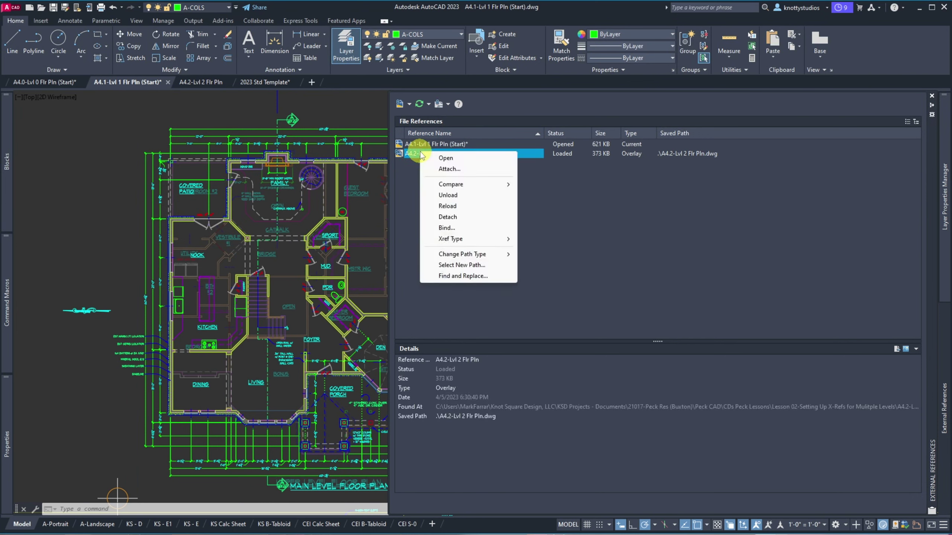
pyautogui.click(446, 195)
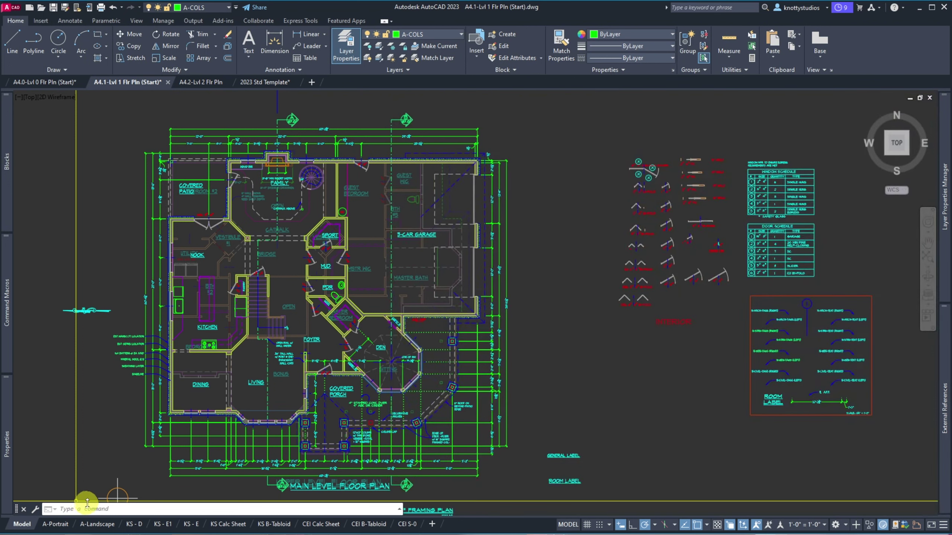
# Step: Select a new path for the Level 2 reference, choosing the A4.2-Lvl 2 Flr Pln drawing in the Lesson 02 folder
pyautogui.moveTo(943, 389)
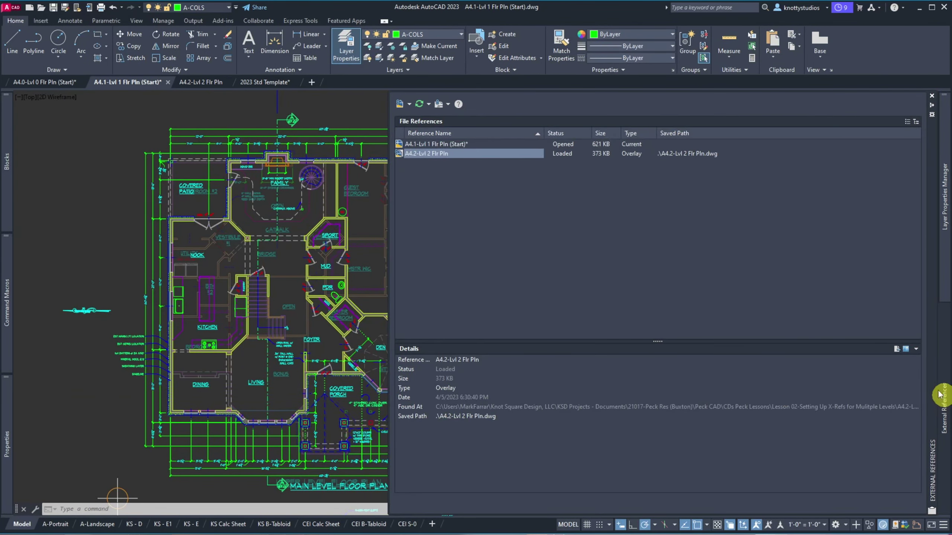
pyautogui.rightClick(437, 157)
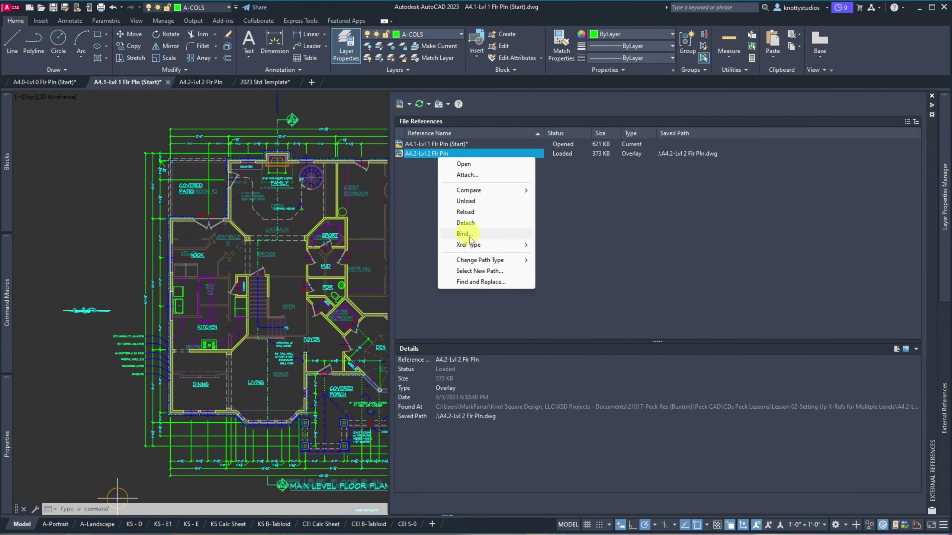
pyautogui.click(480, 271)
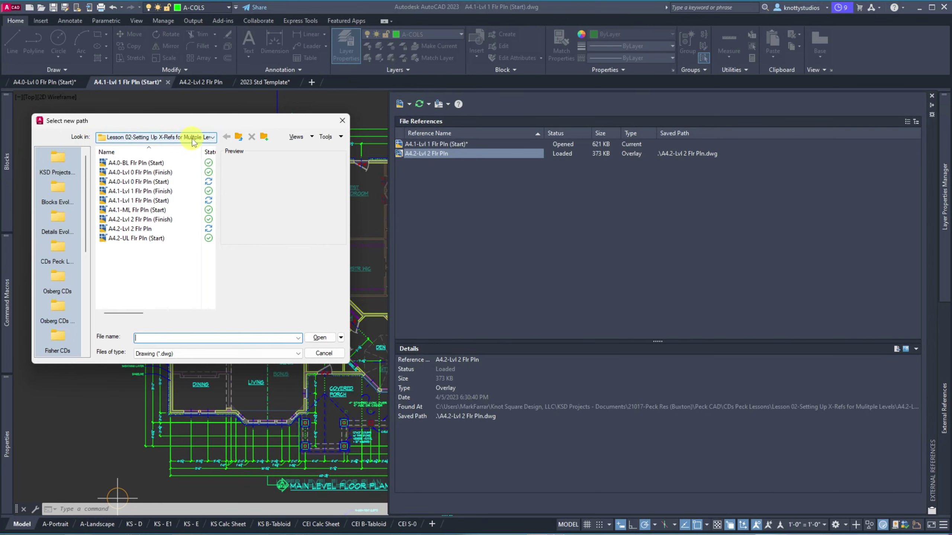
pyautogui.click(211, 137)
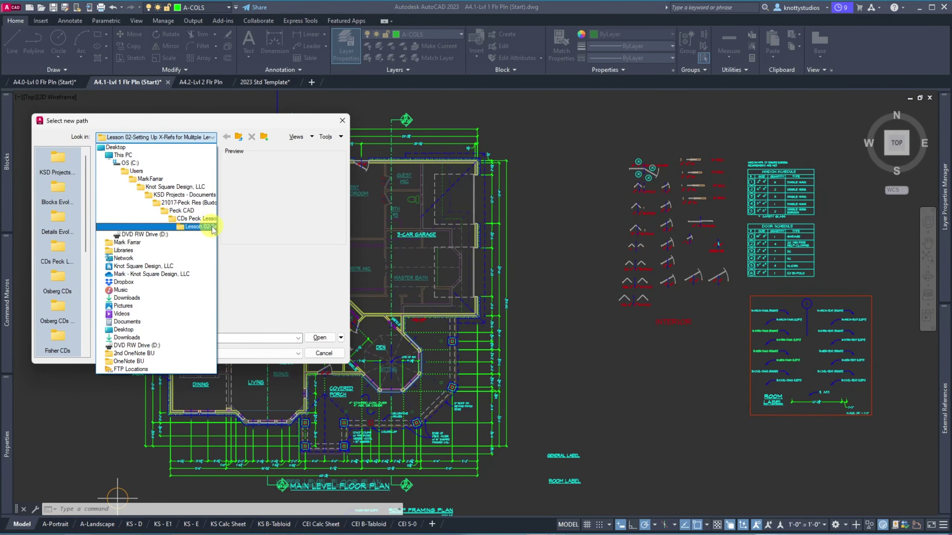
pyautogui.click(212, 227)
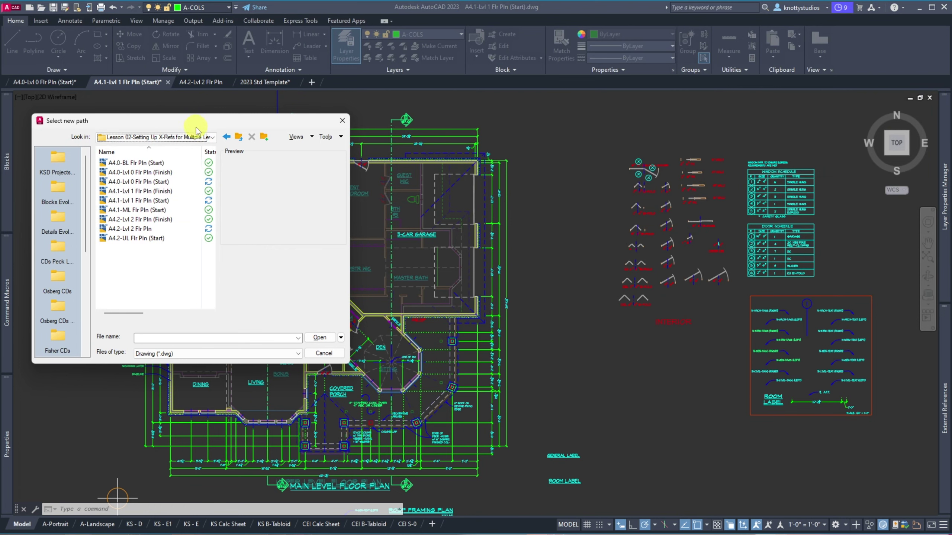
pyautogui.click(138, 230)
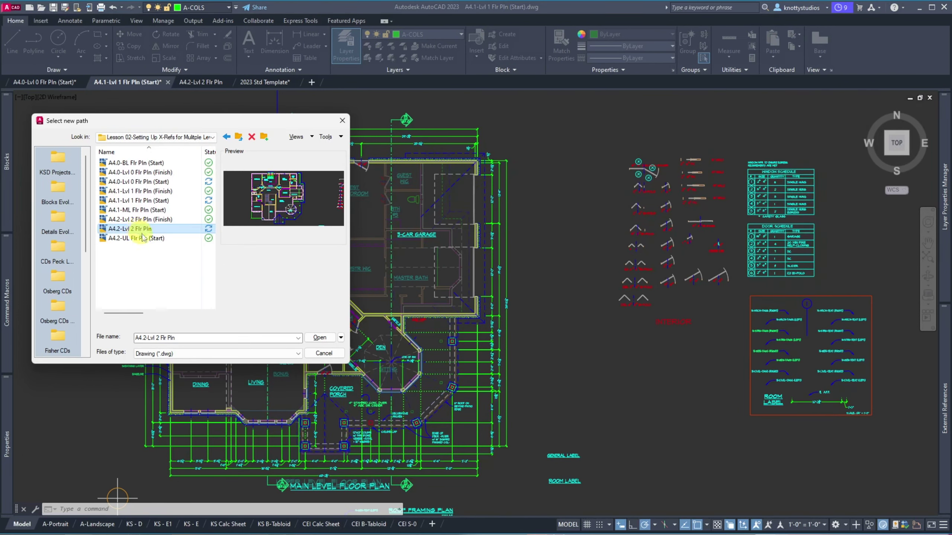
pyautogui.click(329, 338)
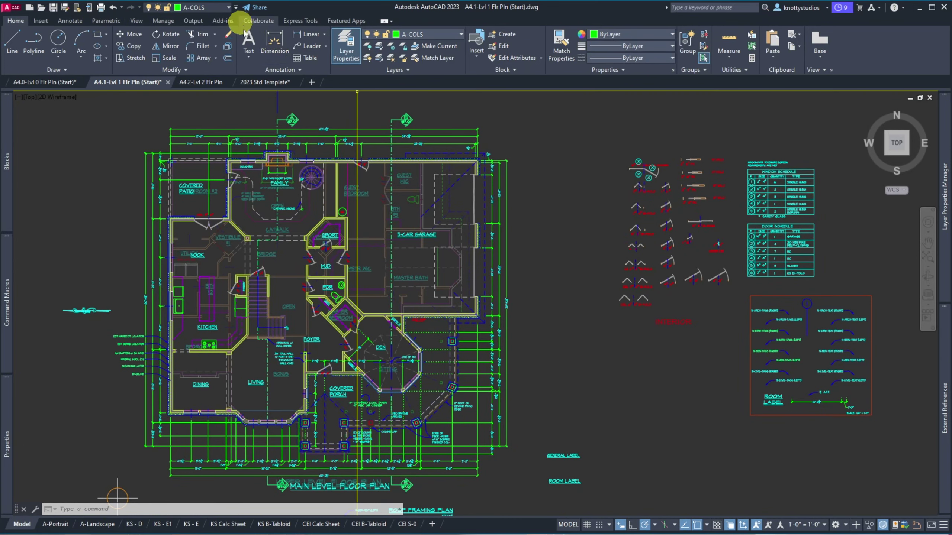
# Step: Filter the layer list to the X-Ref layers, then unlock X-REF-CDs-LVL-2 and make it the current layer
pyautogui.click(227, 7)
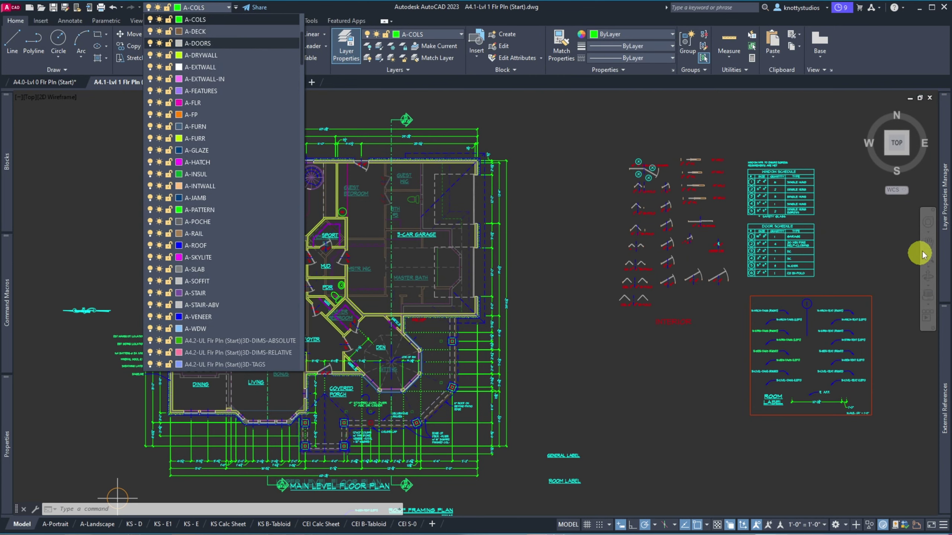
pyautogui.click(947, 220)
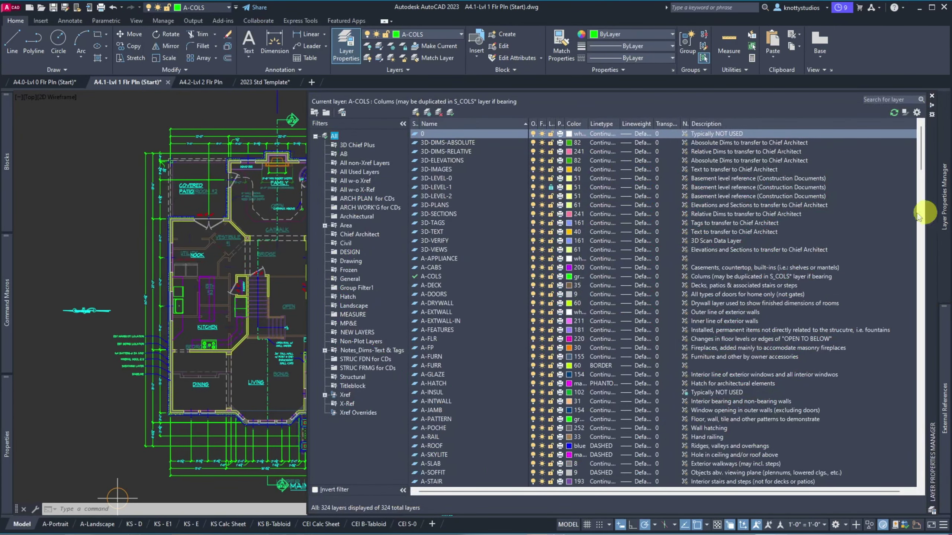
pyautogui.click(352, 404)
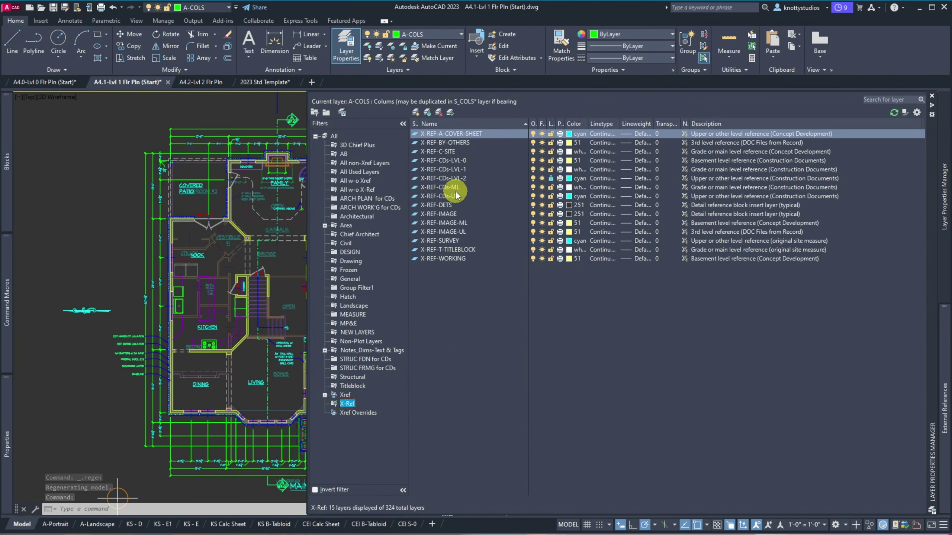
pyautogui.doubleClick(449, 179)
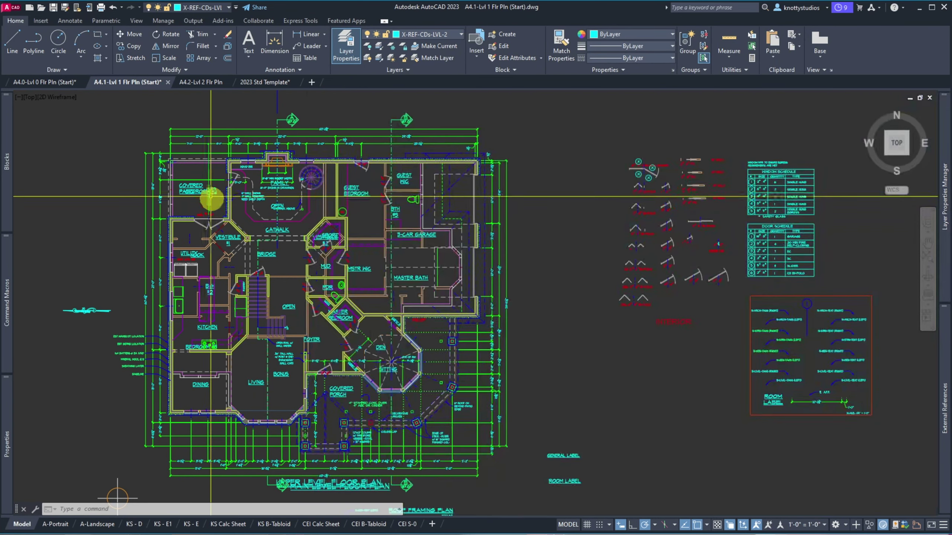
# Step: Select the Level 2 reference in the drawing and examine its name and saved path in its full properties
pyautogui.click(202, 190)
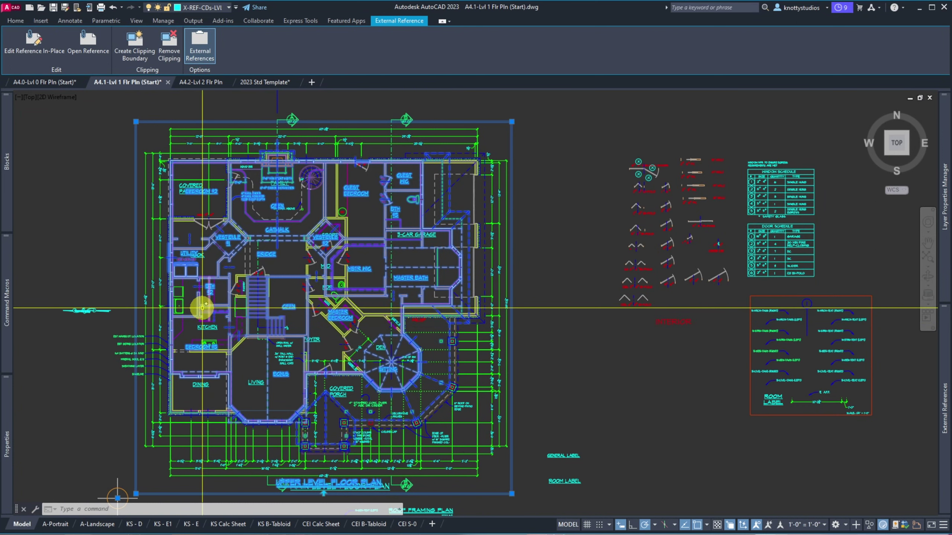
pyautogui.moveTo(11, 417)
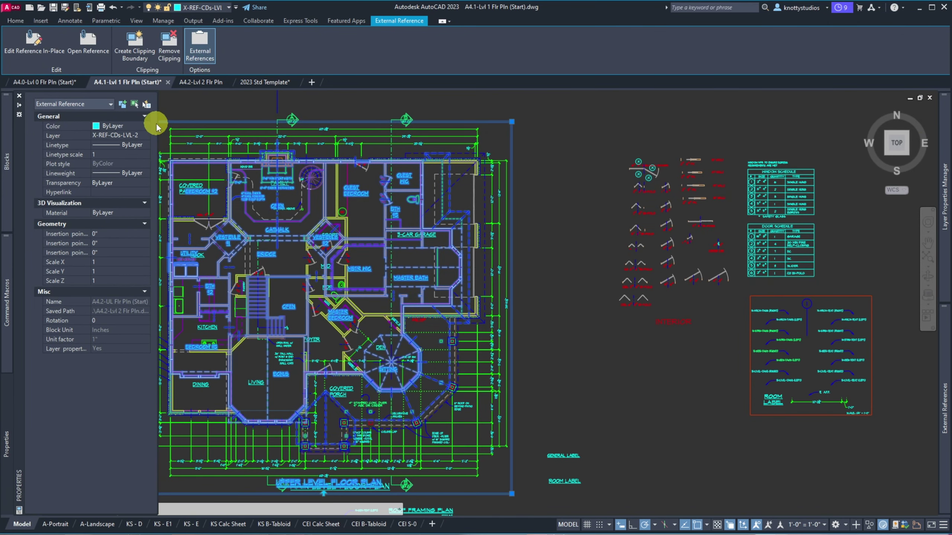
pyautogui.moveTo(158, 123); pyautogui.dragTo(297, 158)
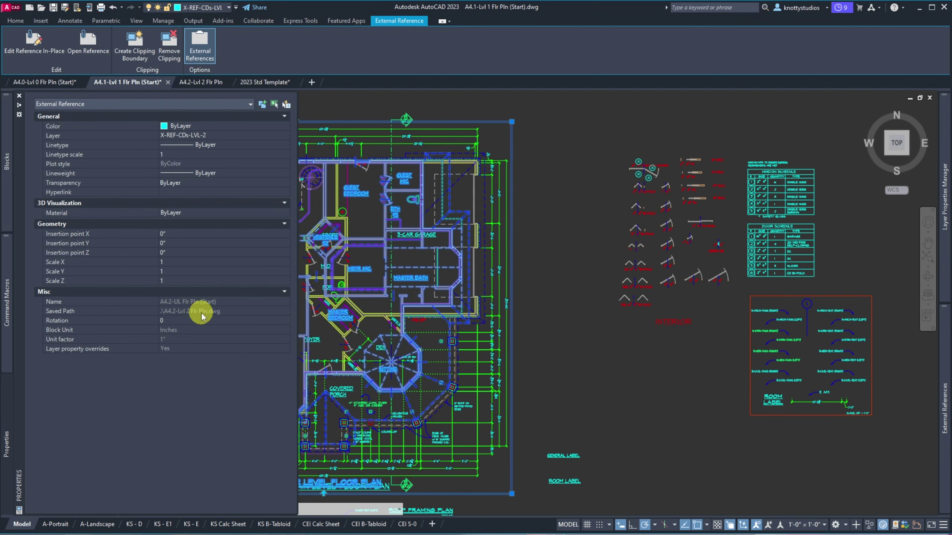
# Step: Deselect the Level 2 reference in the drawing and unload it from the file references
pyautogui.moveTo(206, 81)
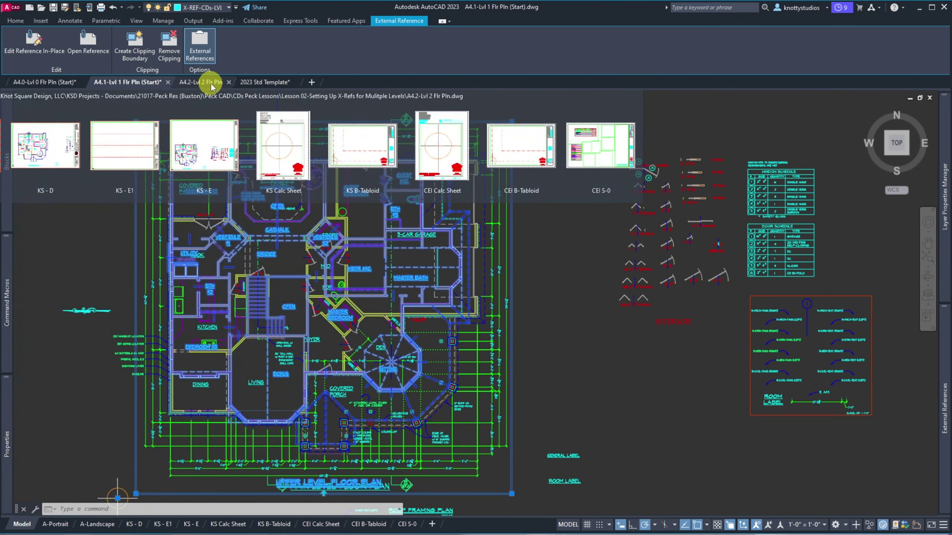
pyautogui.press('Escape')
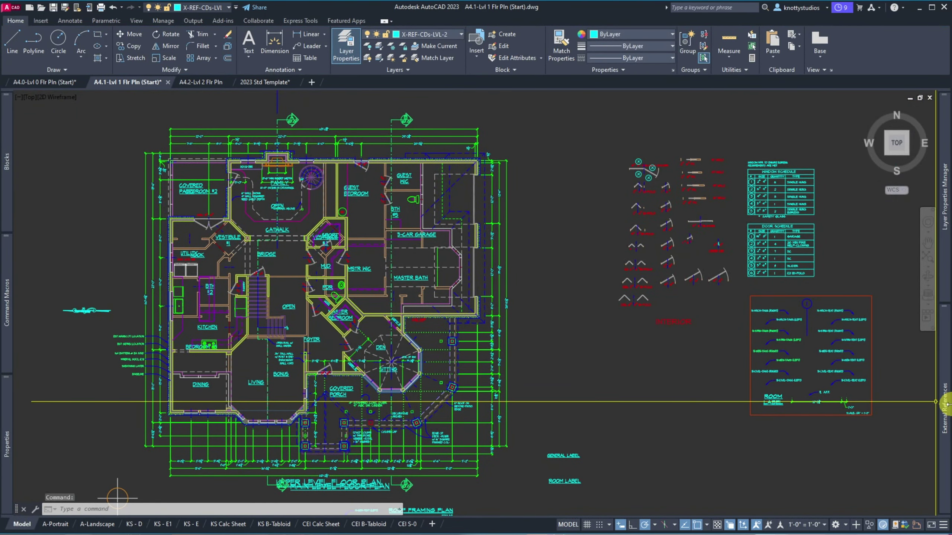
pyautogui.moveTo(947, 325)
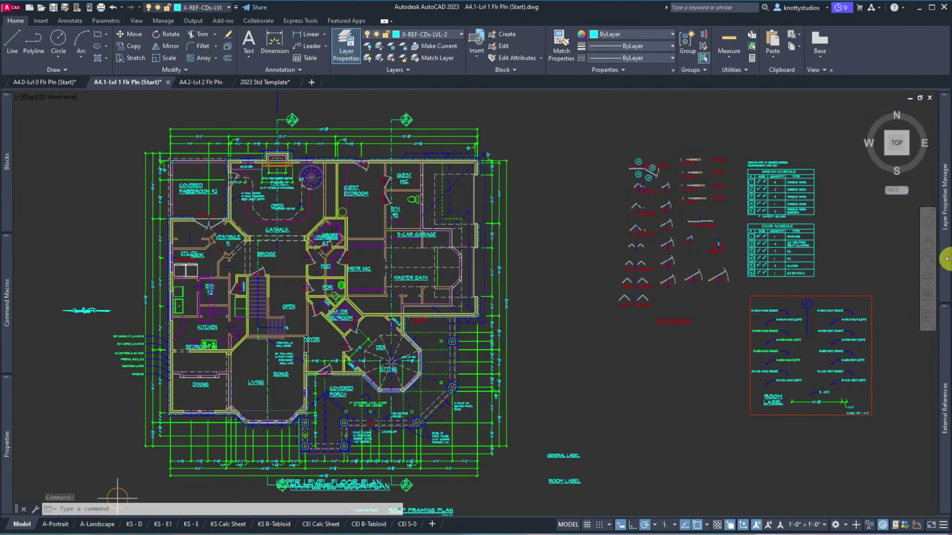
pyautogui.moveTo(945, 248)
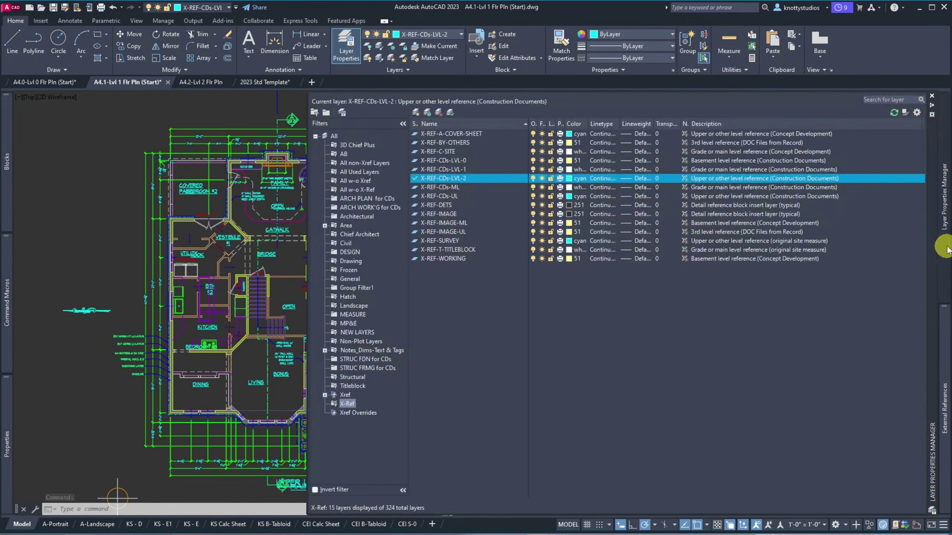
pyautogui.moveTo(942, 373)
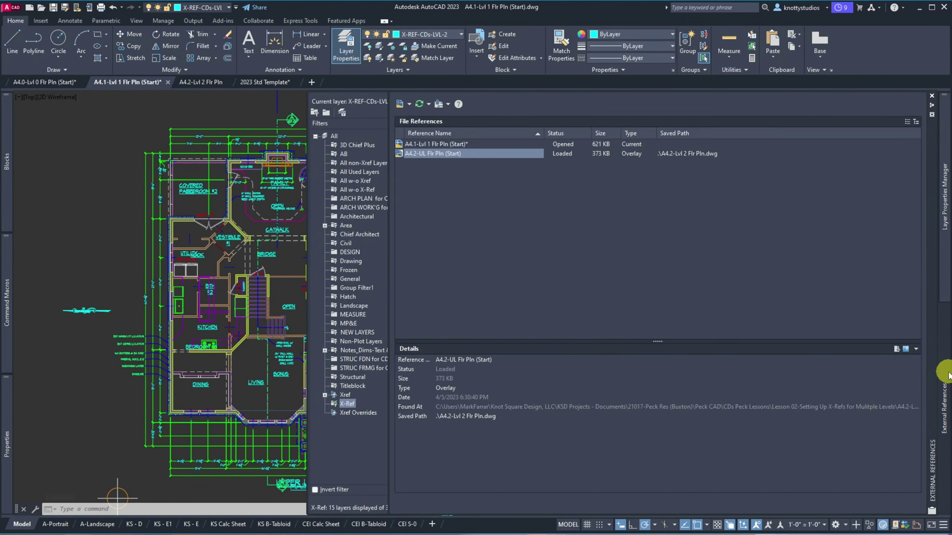
pyautogui.rightClick(454, 154)
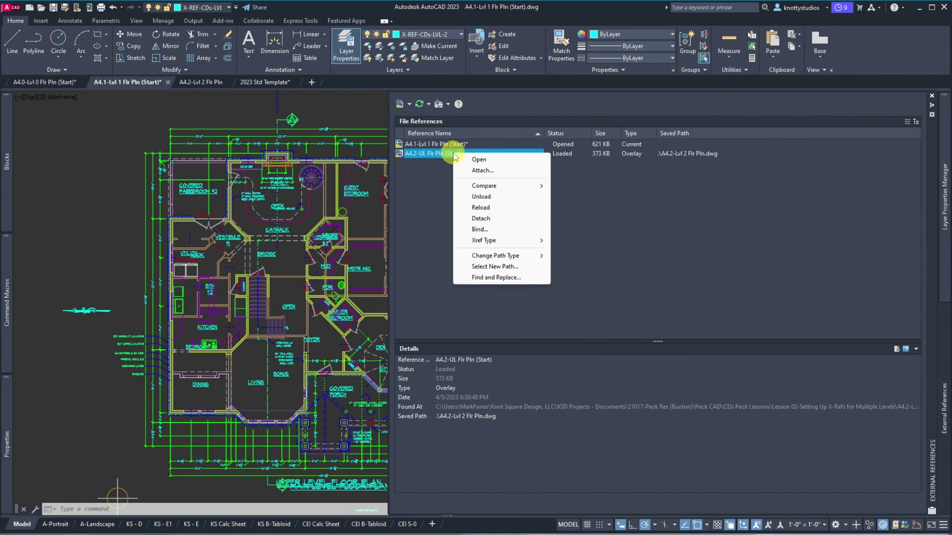
pyautogui.click(482, 197)
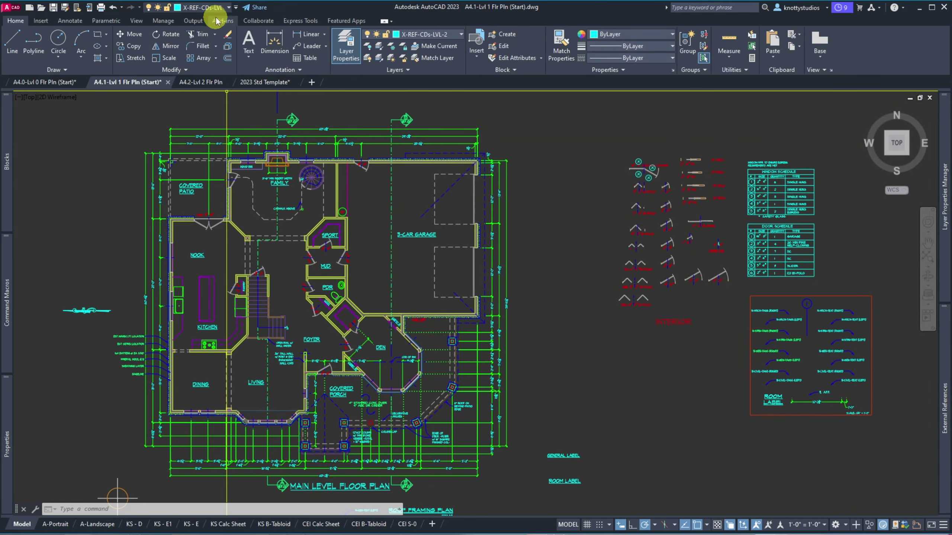
# Step: Lock the X-REF-CDs-LVL-2 layer and reload the Level 2 reference
pyautogui.click(228, 8)
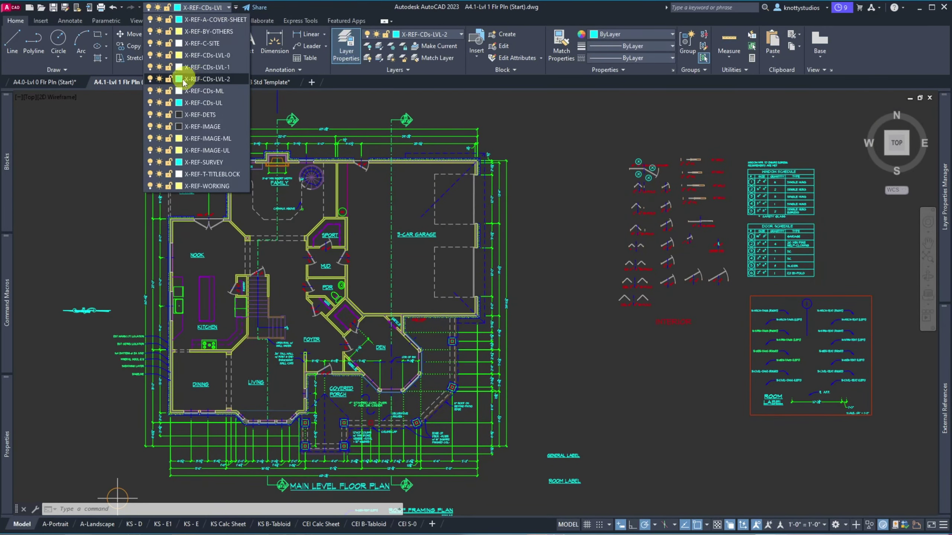
pyautogui.click(169, 79)
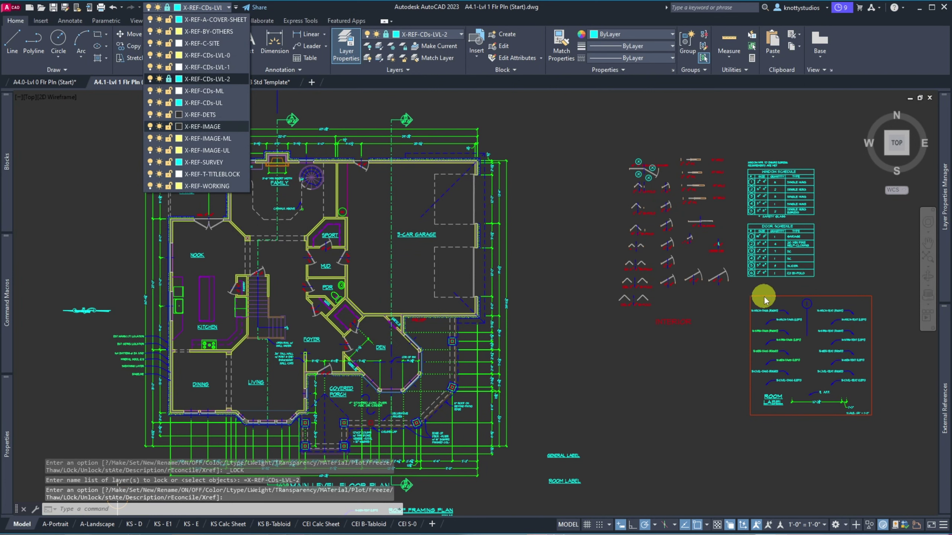
pyautogui.click(940, 388)
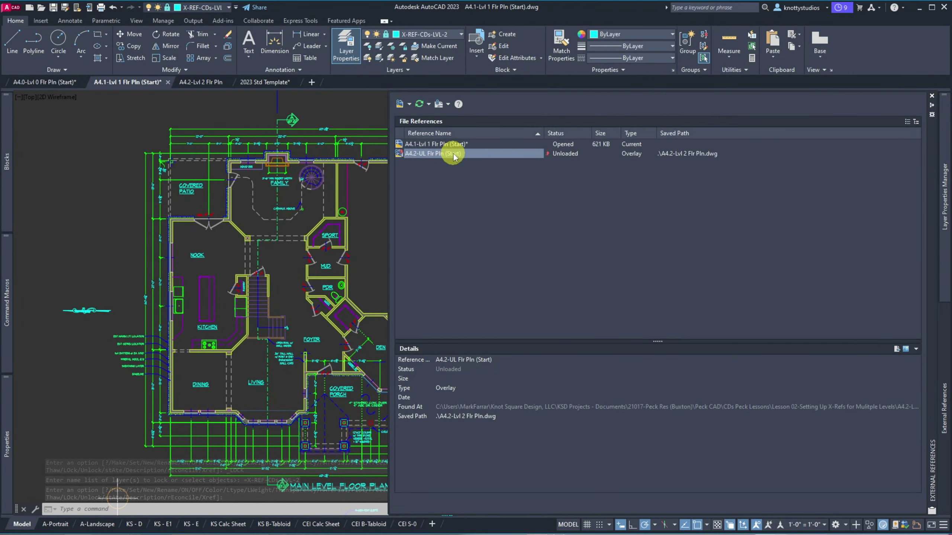
pyautogui.rightClick(453, 157)
pyautogui.click(483, 209)
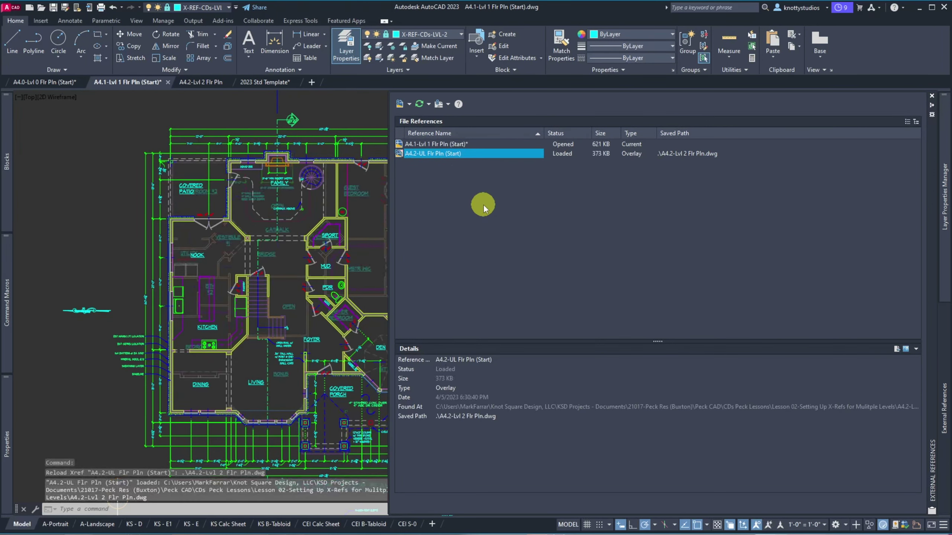
# Step: Unload the Level 2 reference again and make X-REF-CDs-LVL-0 the current layer
pyautogui.rightClick(437, 154)
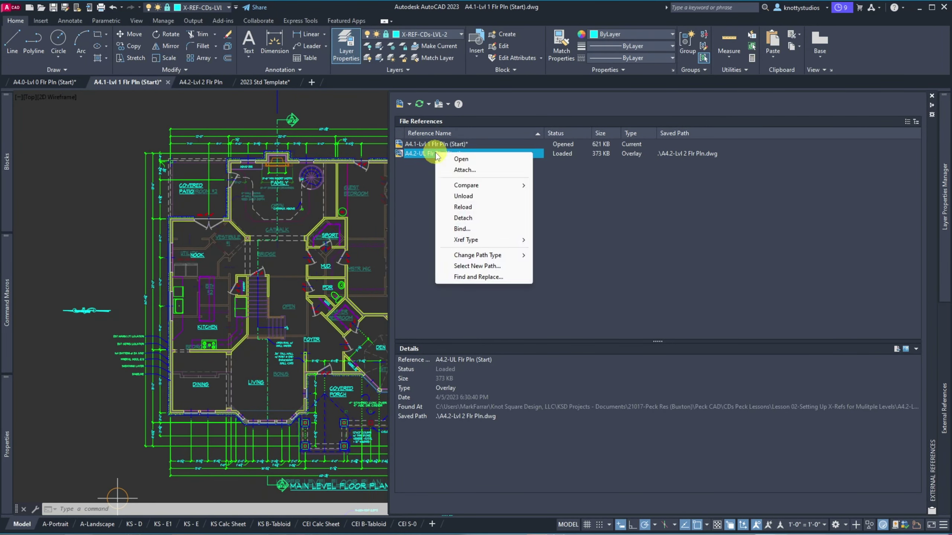
pyautogui.click(464, 196)
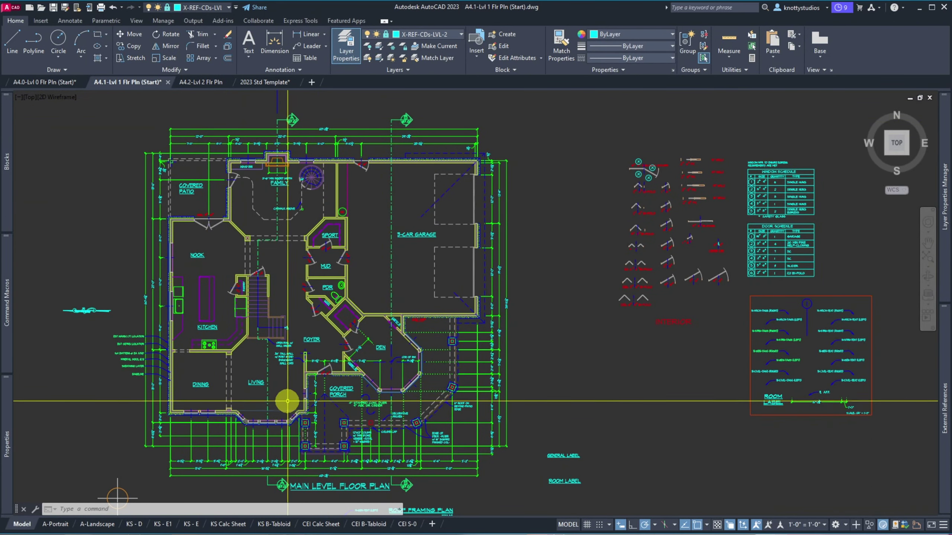
pyautogui.click(229, 9)
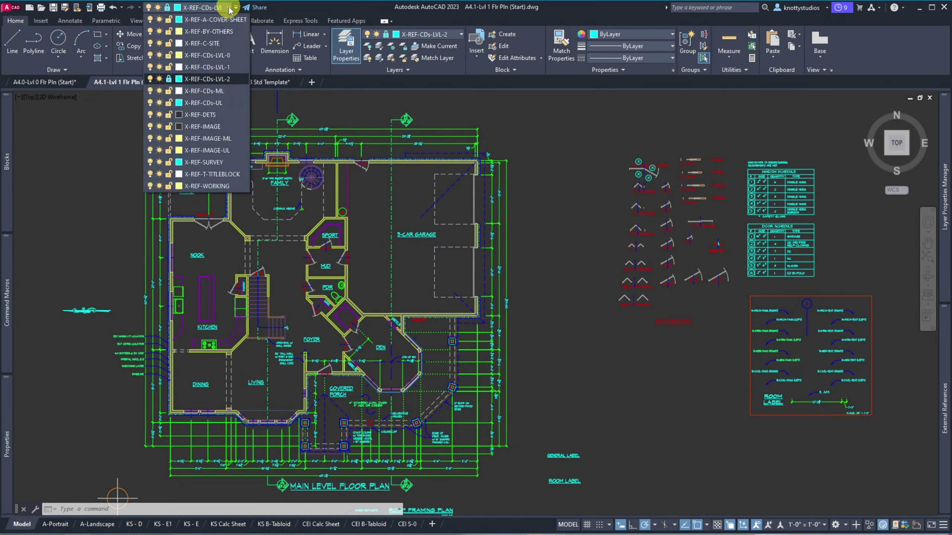
pyautogui.click(219, 55)
pyautogui.click(215, 58)
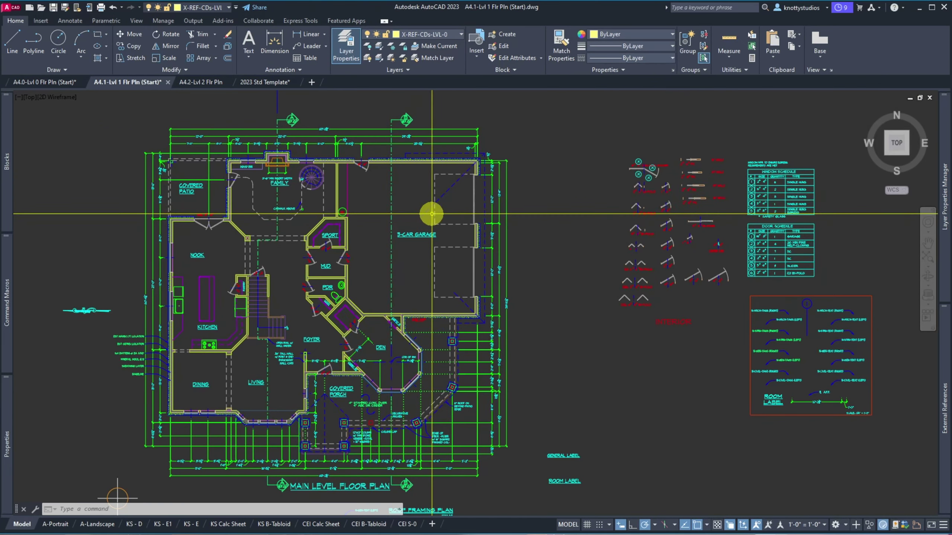
pyautogui.click(123, 309)
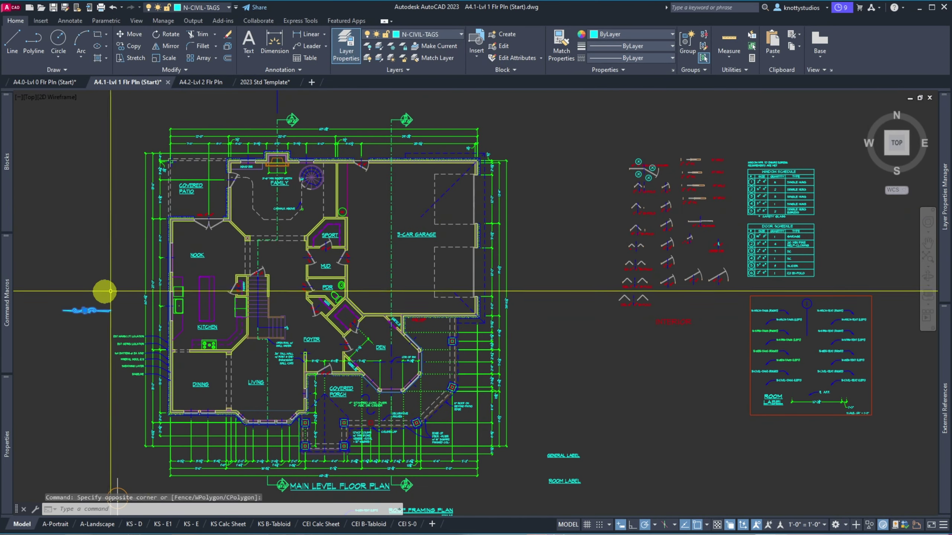
pyautogui.press('Escape')
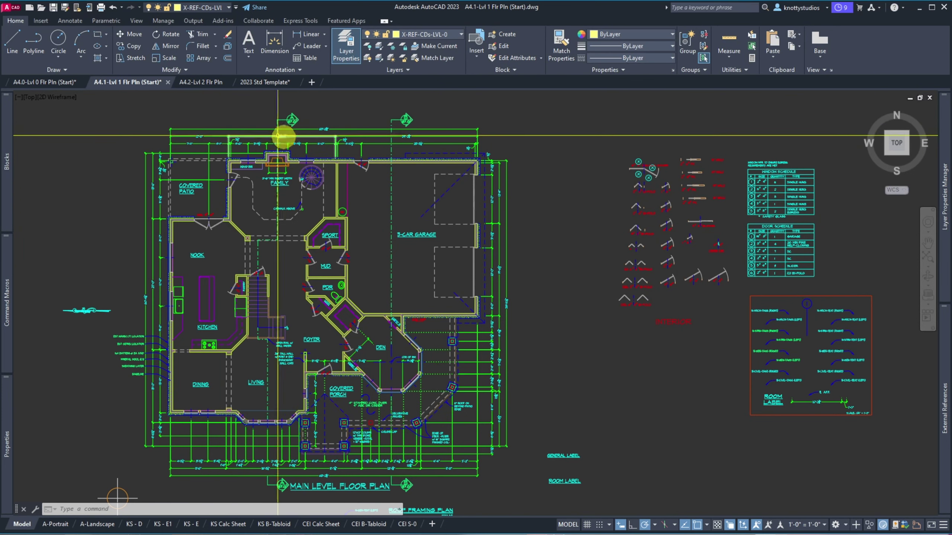
# Step: Reload the Level 2 reference with its X-REF-CDs-LVL-2 layer locked
pyautogui.moveTo(942, 377)
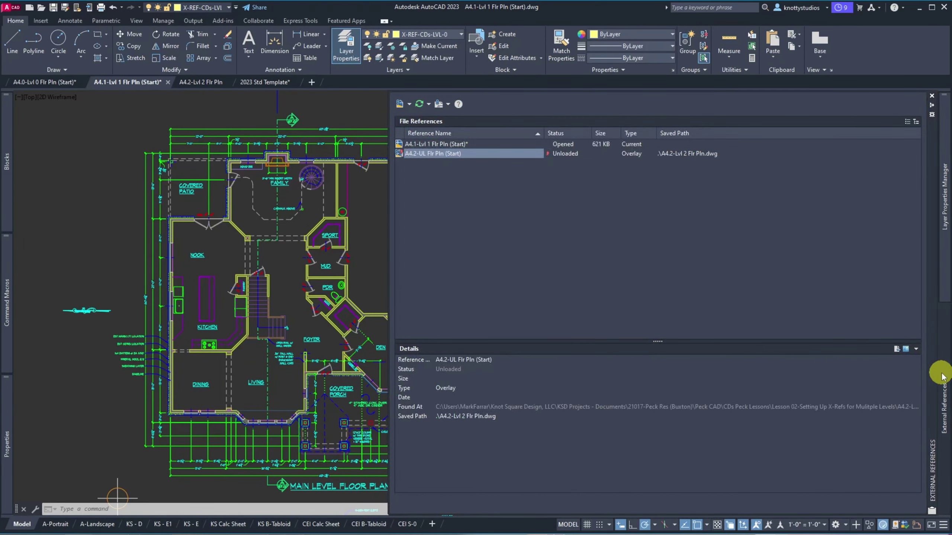
pyautogui.rightClick(439, 156)
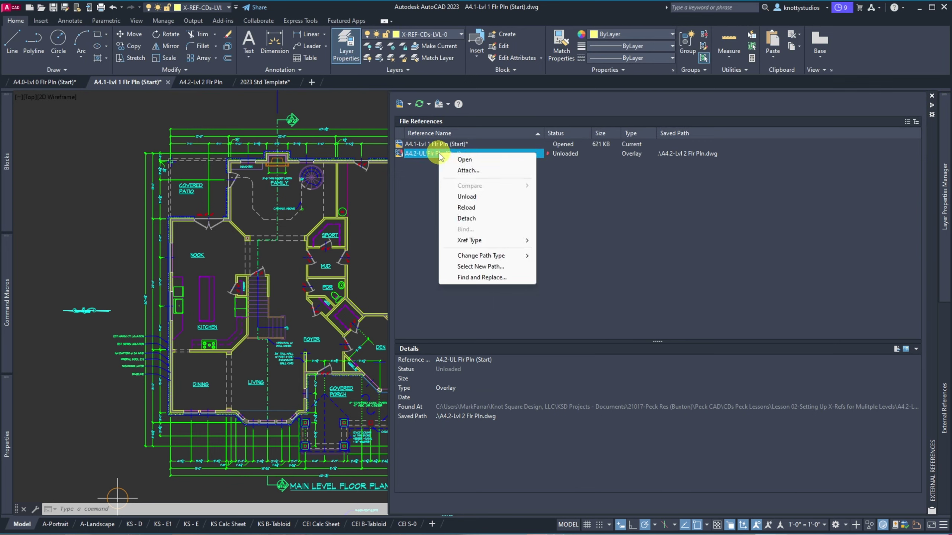
pyautogui.click(465, 208)
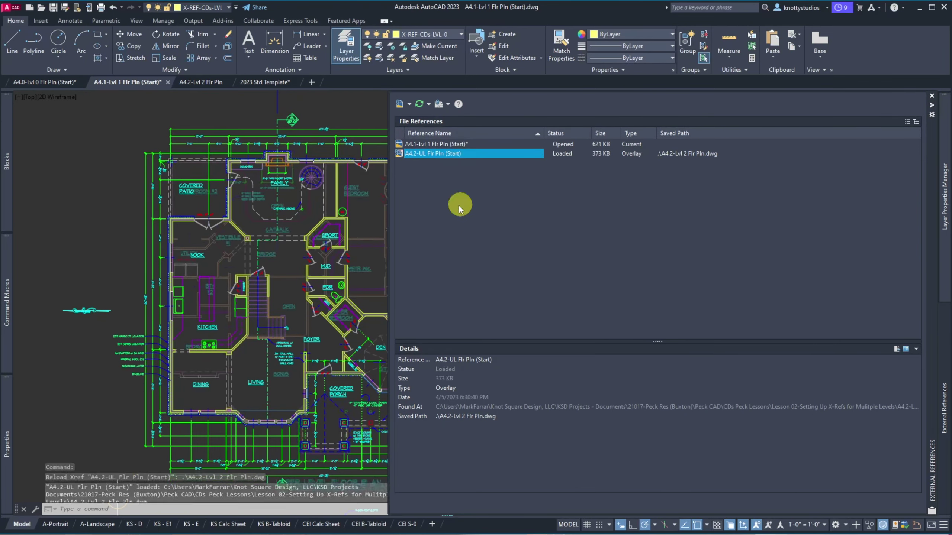
# Step: Select the Level 2 reference in the drawing and unlock its X-REF-CDs-LVL-2 layer
pyautogui.scroll(-3, 195, 315)
pyautogui.scroll(5, 183, 299)
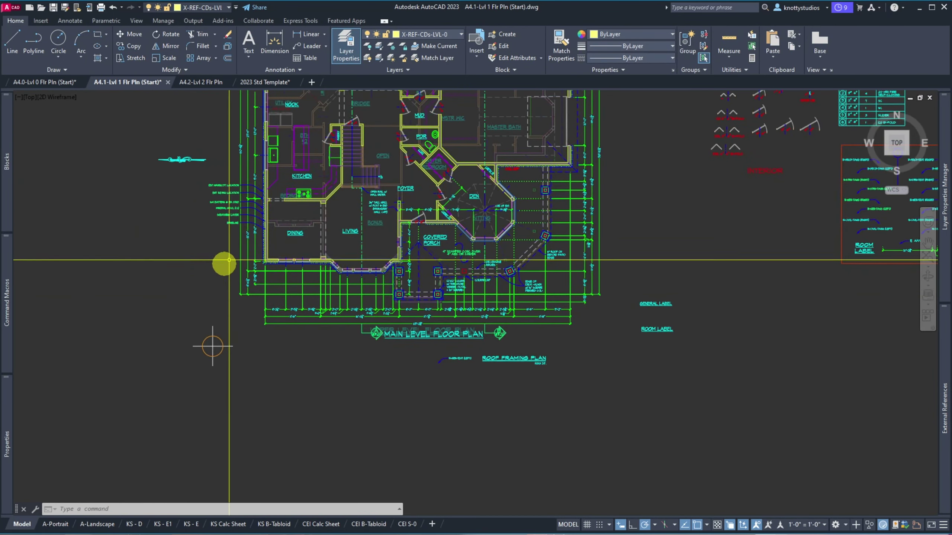
pyautogui.click(279, 220)
pyautogui.click(276, 231)
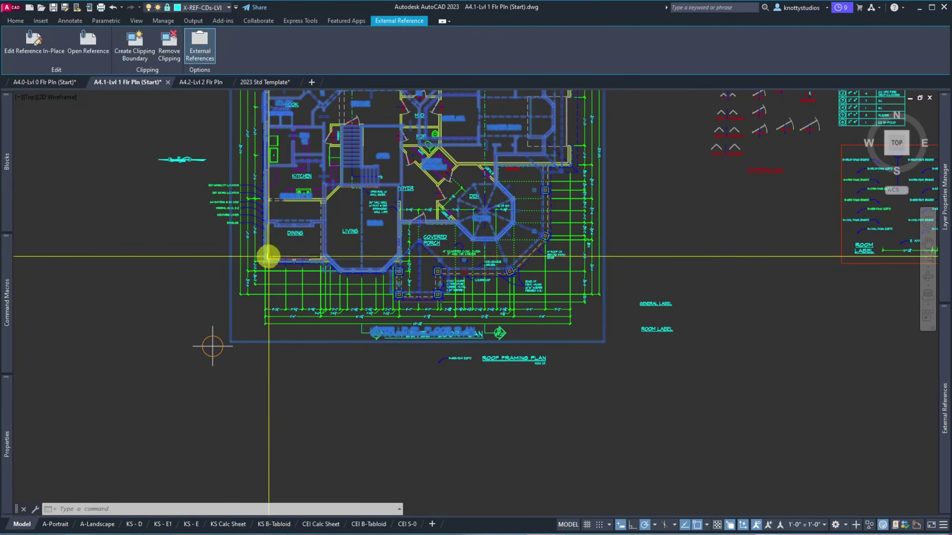
pyautogui.scroll(-5, 358, 394)
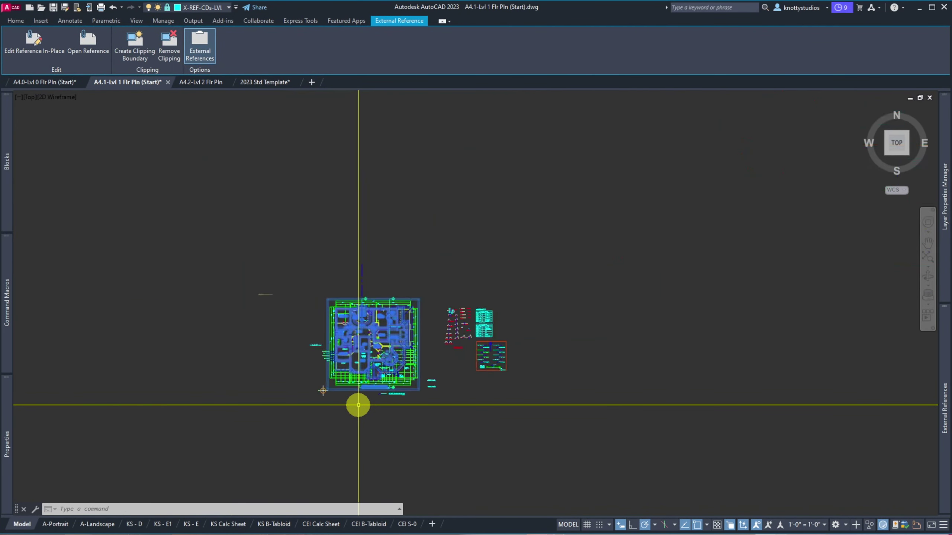
pyautogui.scroll(2, 340, 382)
pyautogui.moveTo(944, 370)
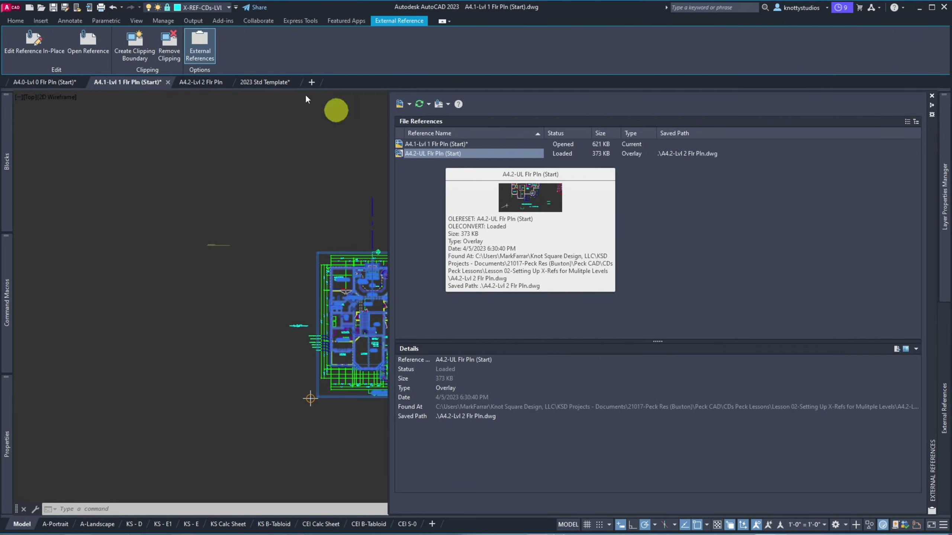
pyautogui.click(208, 7)
pyautogui.click(168, 79)
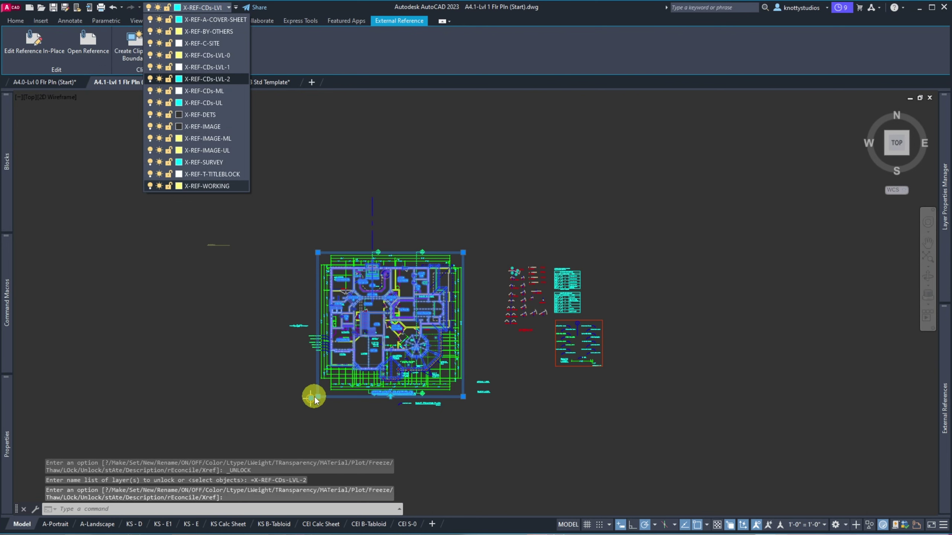
# Step: Stretch the left corners of the Level 2 reference's clipping boundary outward, well beyond the floor plan
pyautogui.click(317, 400)
pyautogui.click(311, 397)
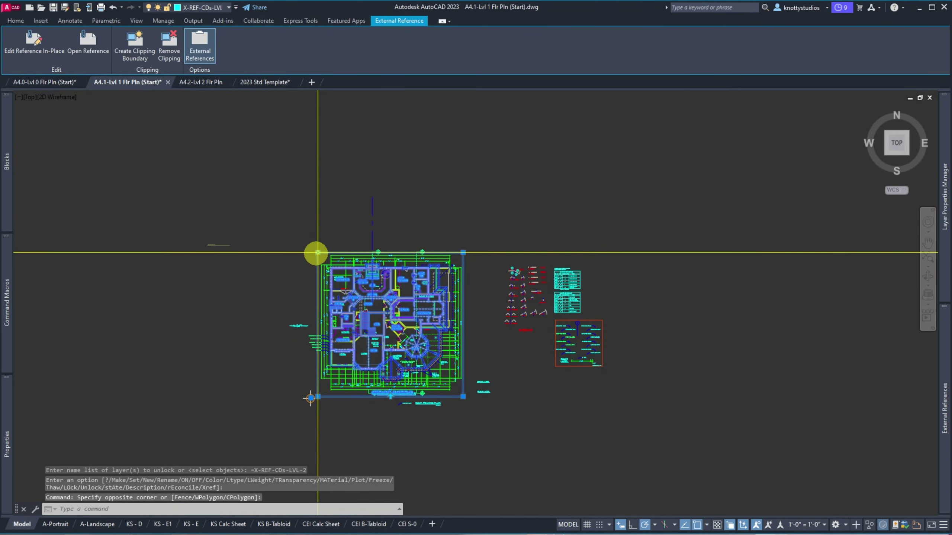
pyautogui.click(317, 252)
pyautogui.click(260, 240)
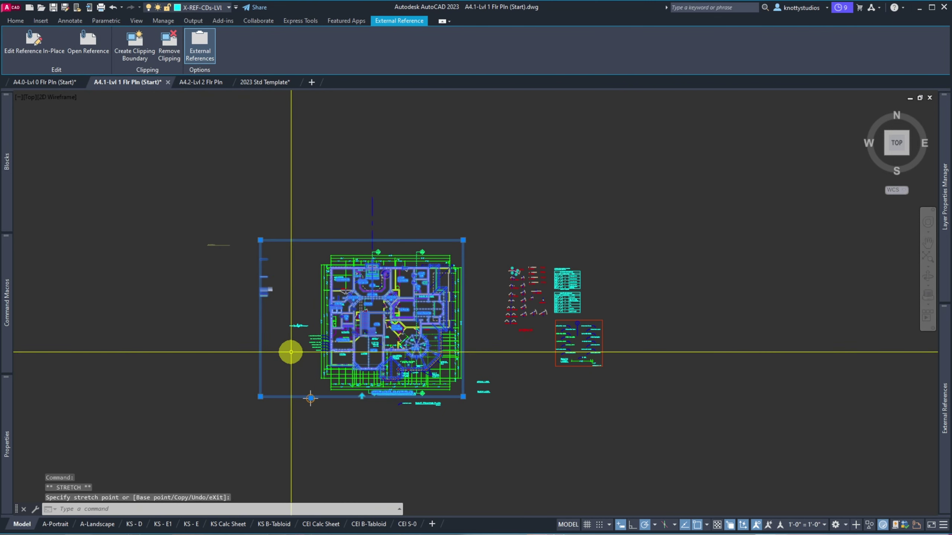
pyautogui.click(258, 397)
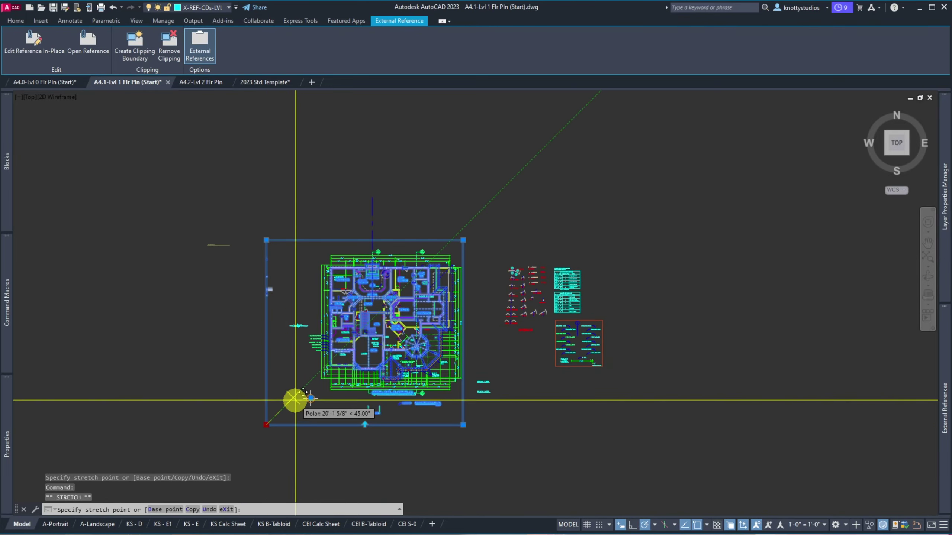
# Step: Pull the corners of the Level 2 reference's clipping boundary back in to fit closely around the dimensioned floor plan
pyautogui.scroll(5, 296, 396)
pyautogui.scroll(-6, 442, 344)
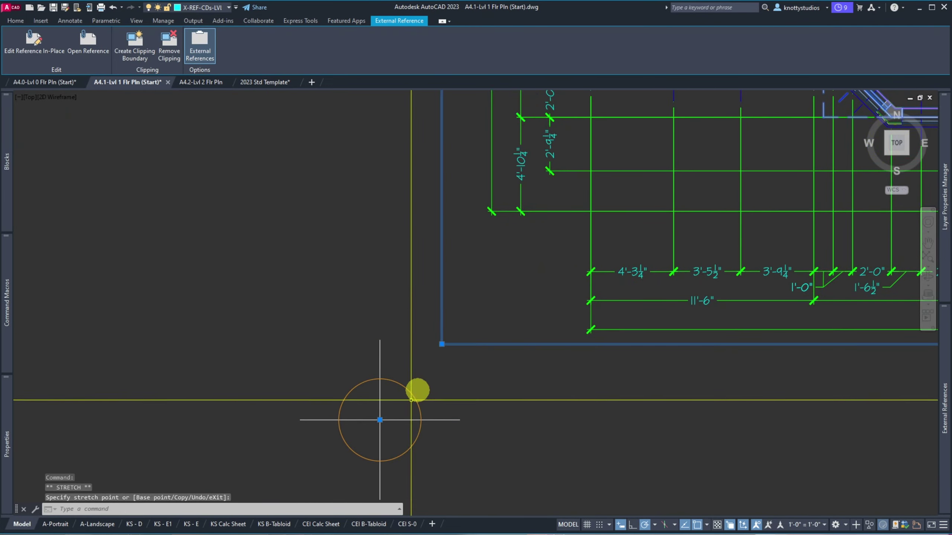
pyautogui.scroll(4, 396, 265)
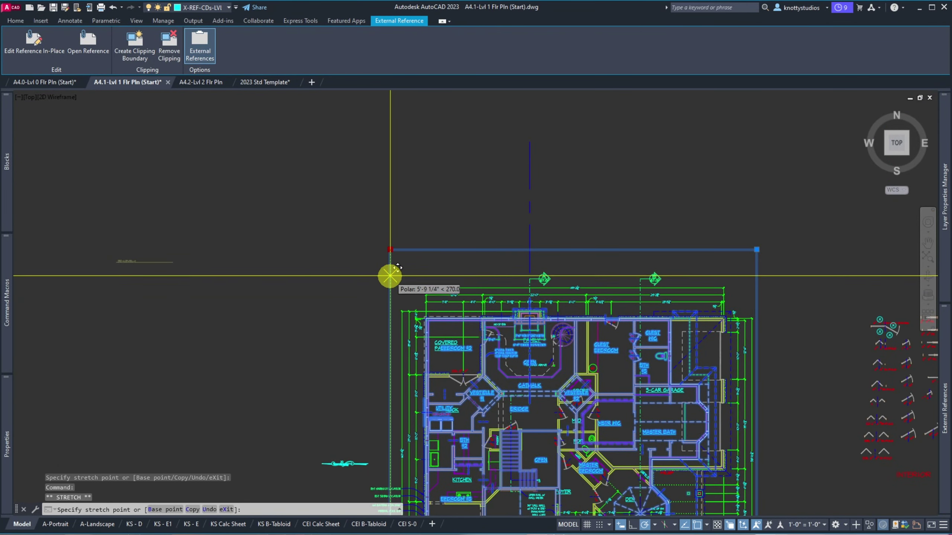
pyautogui.click(390, 270)
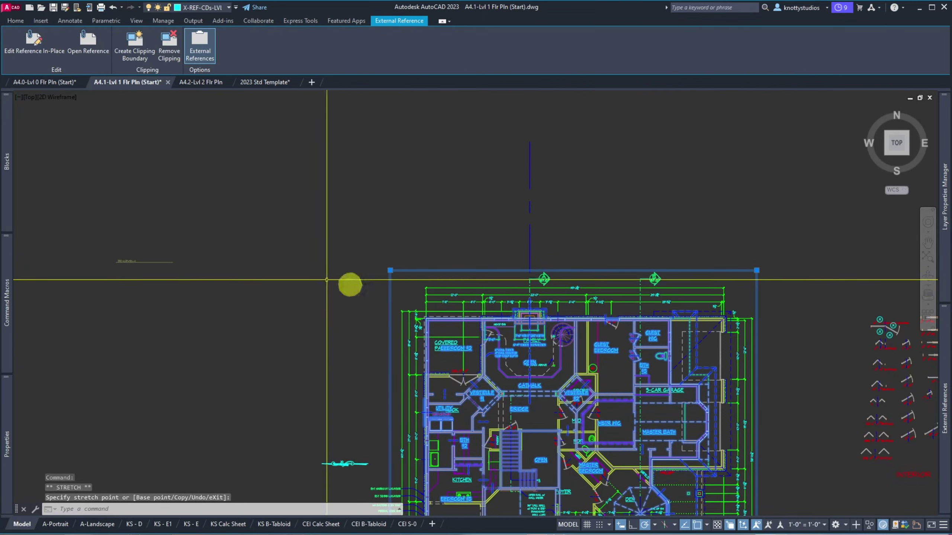
pyautogui.scroll(-4, 276, 260)
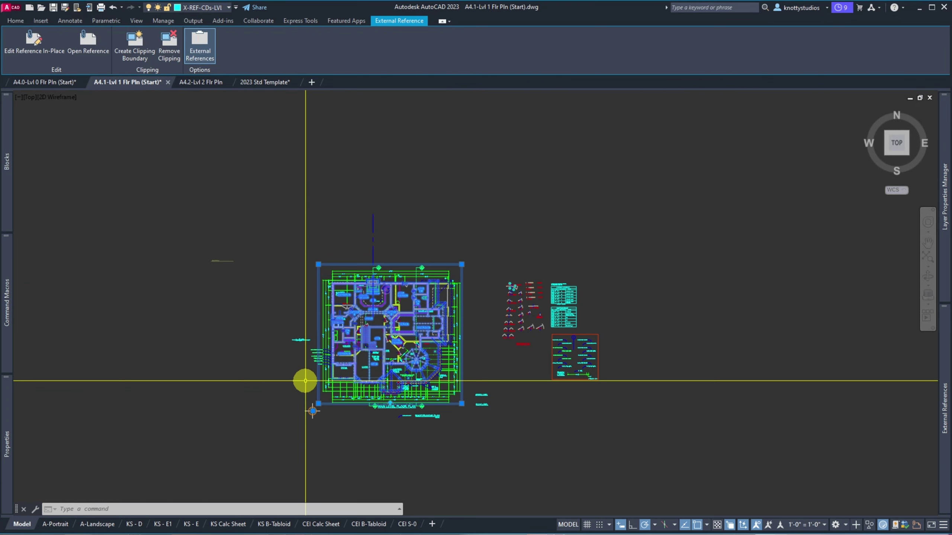
# Step: Lock the Level 2 reference's X-REF-CDs-LVL-2 layer
pyautogui.moveTo(941, 429)
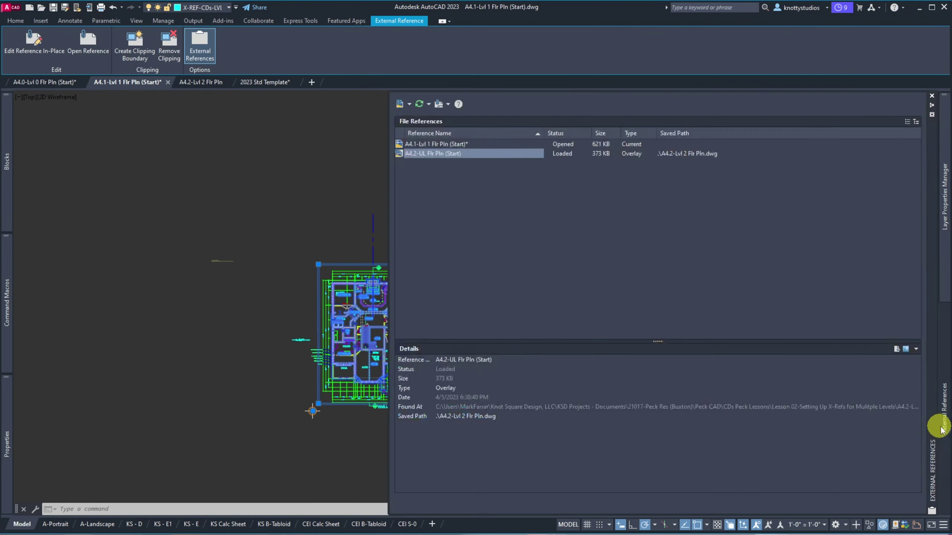
pyautogui.rightClick(437, 157)
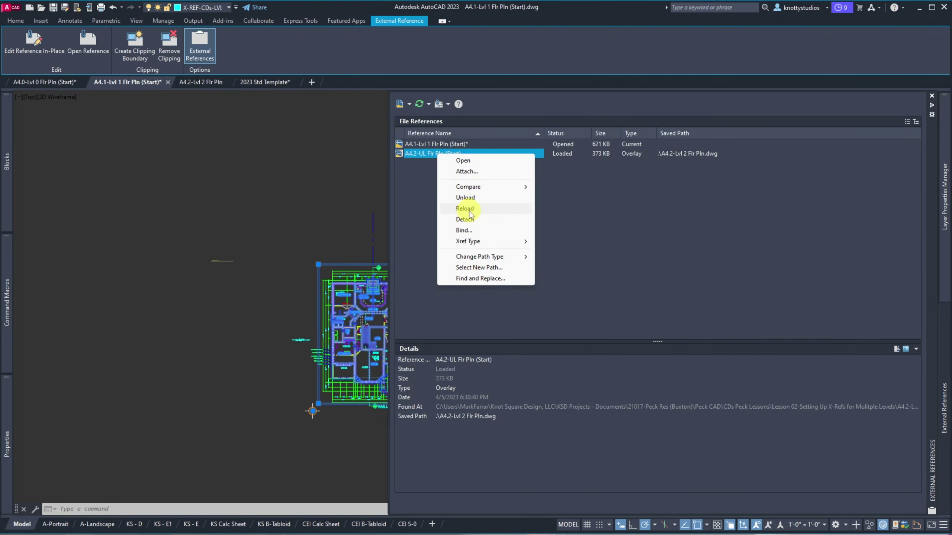
pyautogui.click(204, 9)
pyautogui.click(203, 9)
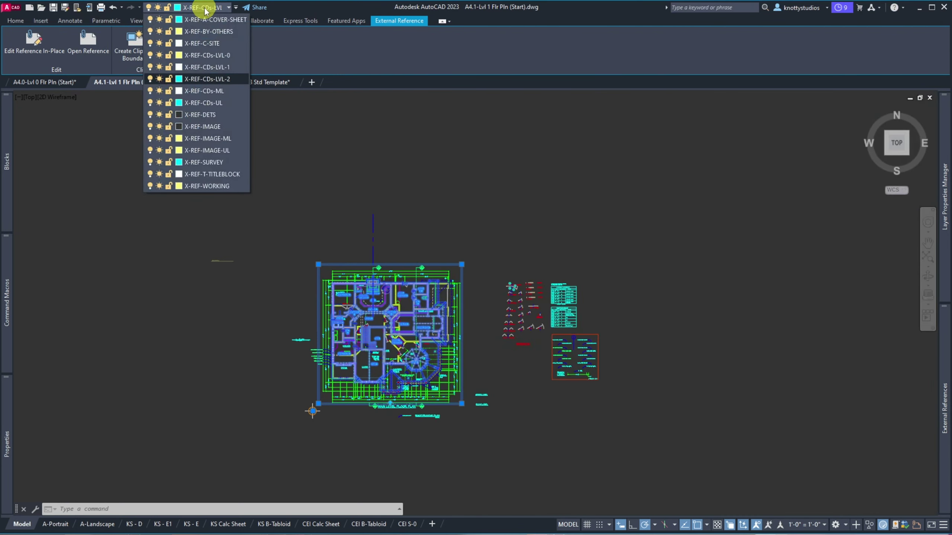
pyautogui.click(169, 79)
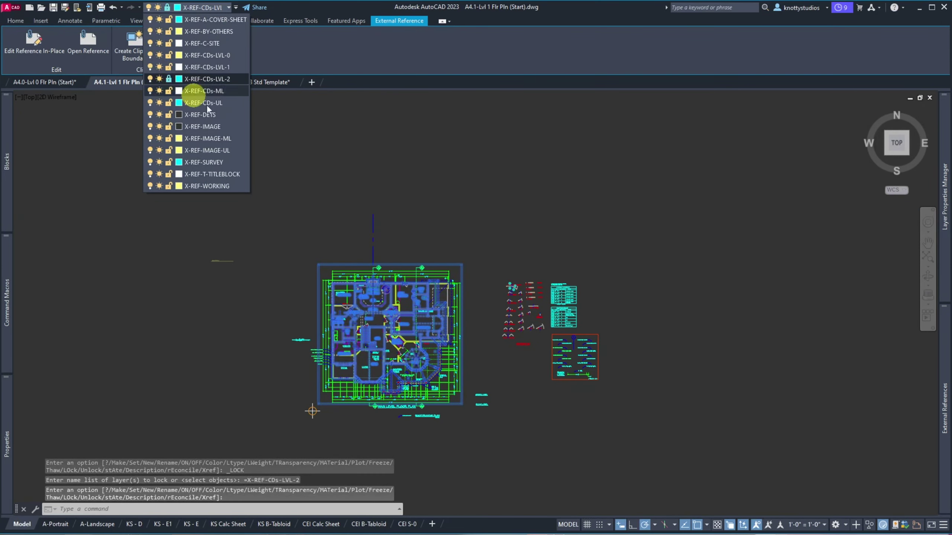
# Step: Unload the A4.2-UL Flr Pln (Start) reference and save the Level 1 floor plan drawing
pyautogui.click(949, 432)
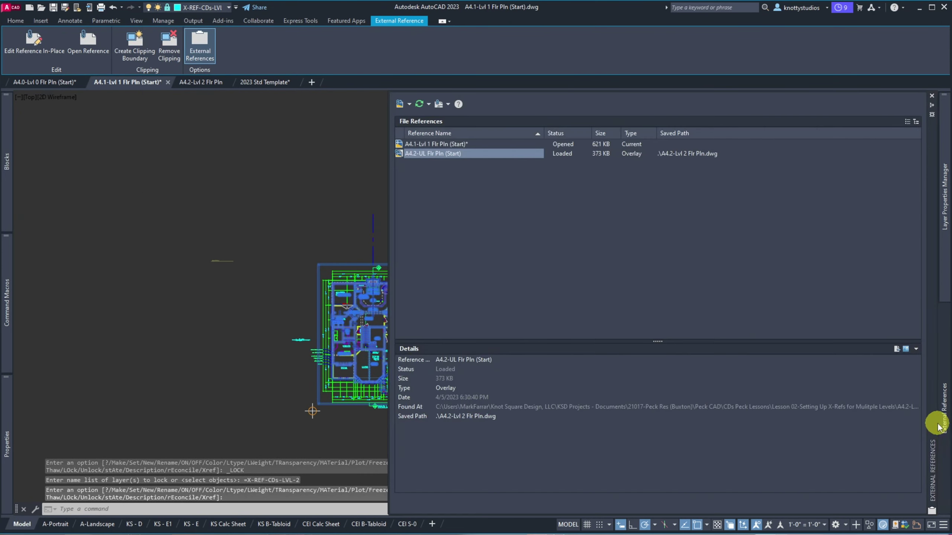
pyautogui.rightClick(453, 154)
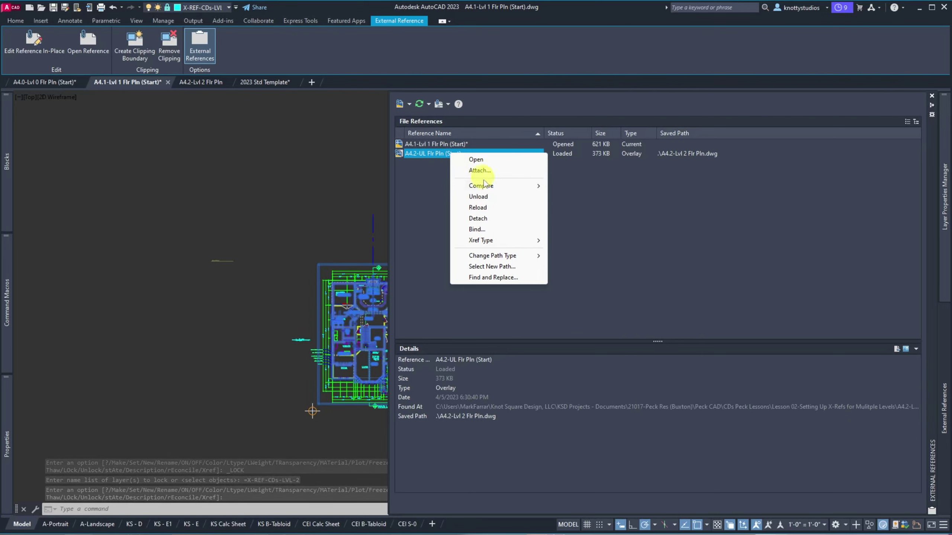
pyautogui.click(482, 198)
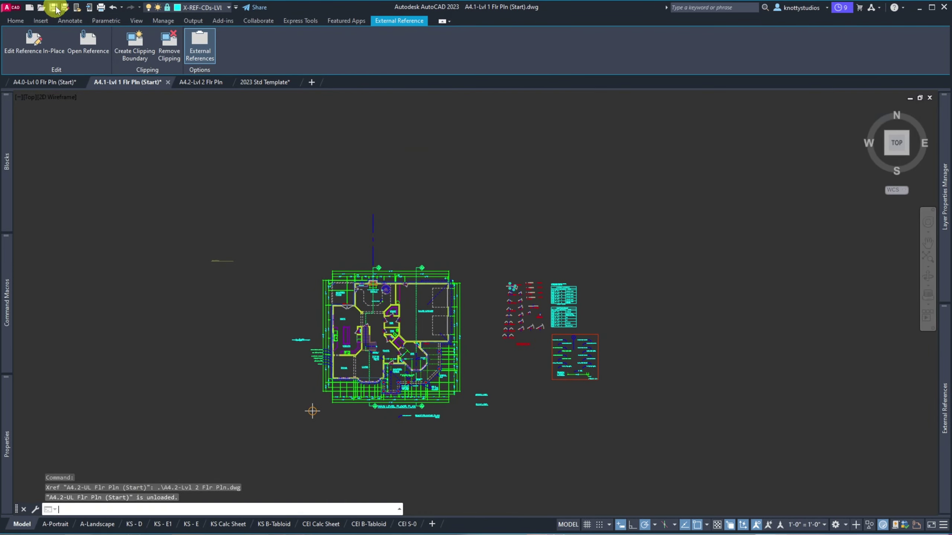
pyautogui.click(53, 8)
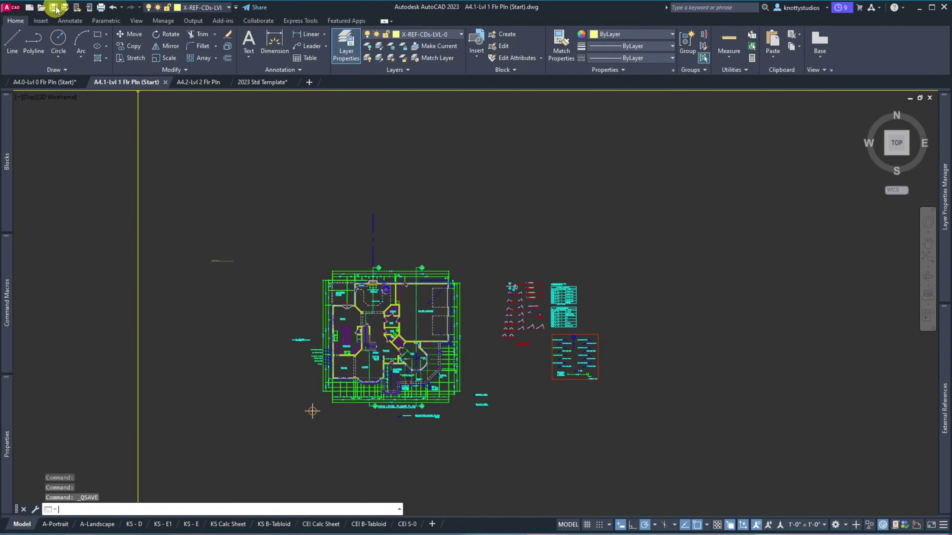
pyautogui.click(223, 9)
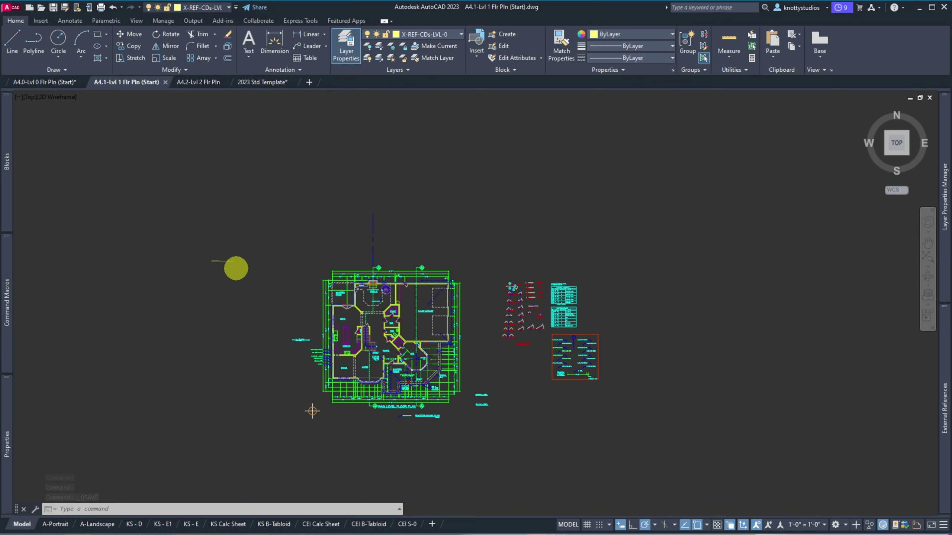
pyautogui.click(212, 302)
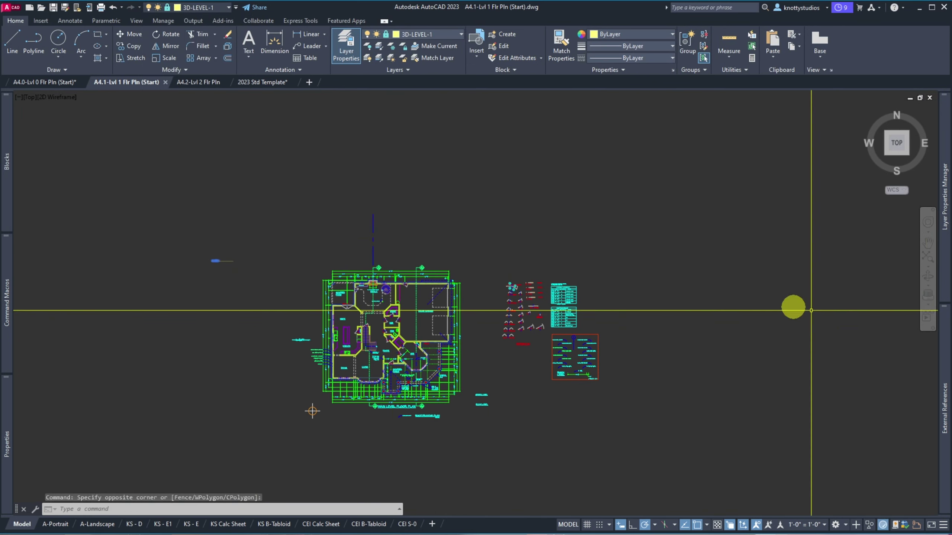
pyautogui.moveTo(941, 346)
pyautogui.click(133, 215)
pyautogui.press('Escape')
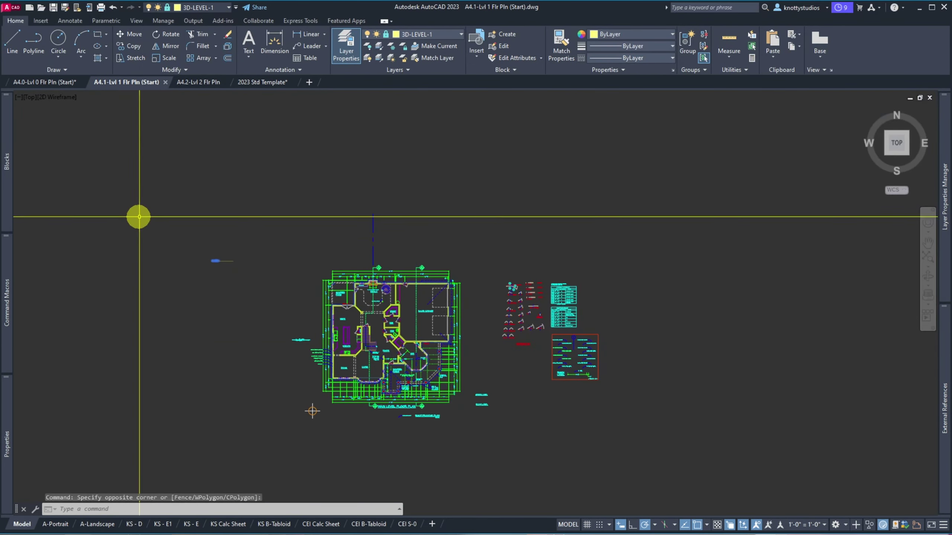
# Step: Start attaching a new external reference and choose the A4.0-Lvl 0 Flr Pln (Start) drawing as its source
pyautogui.write('xref')
pyautogui.press('Return')
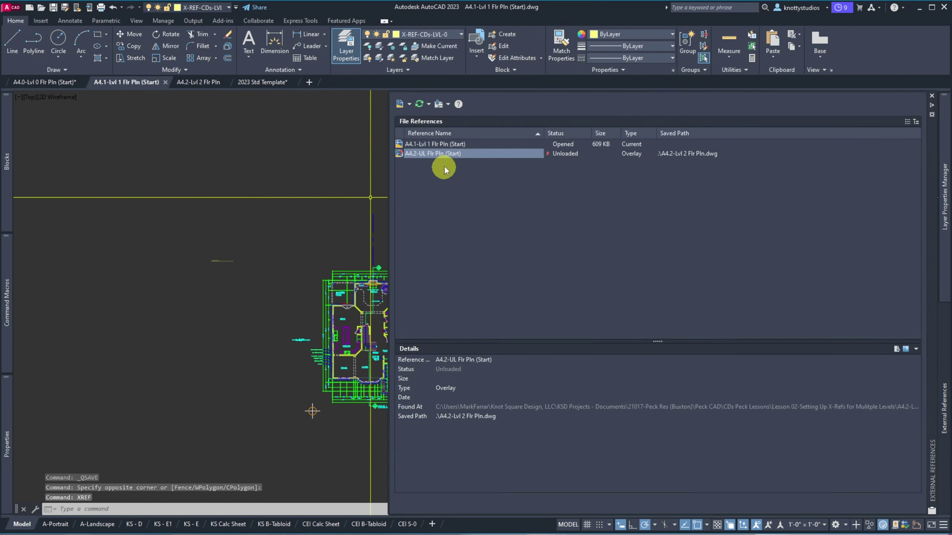
pyautogui.click(397, 105)
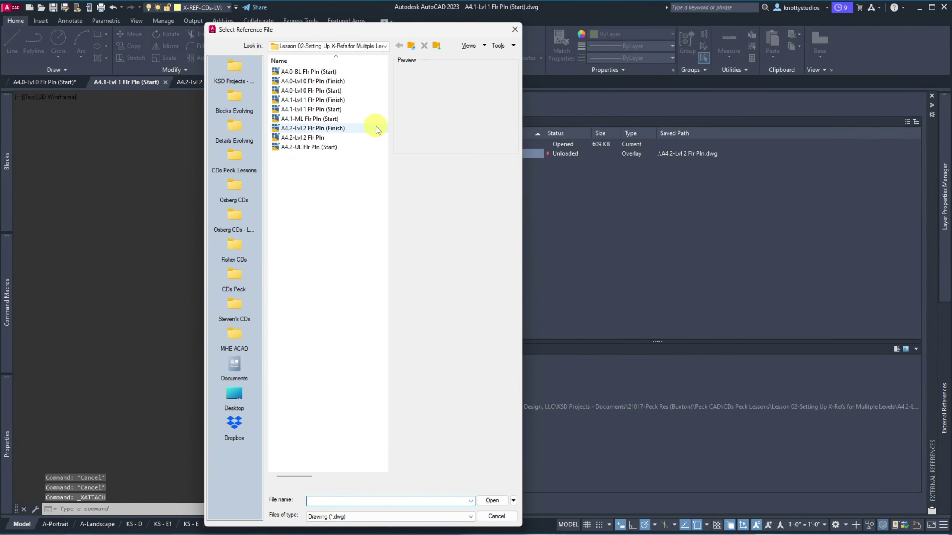
pyautogui.click(323, 91)
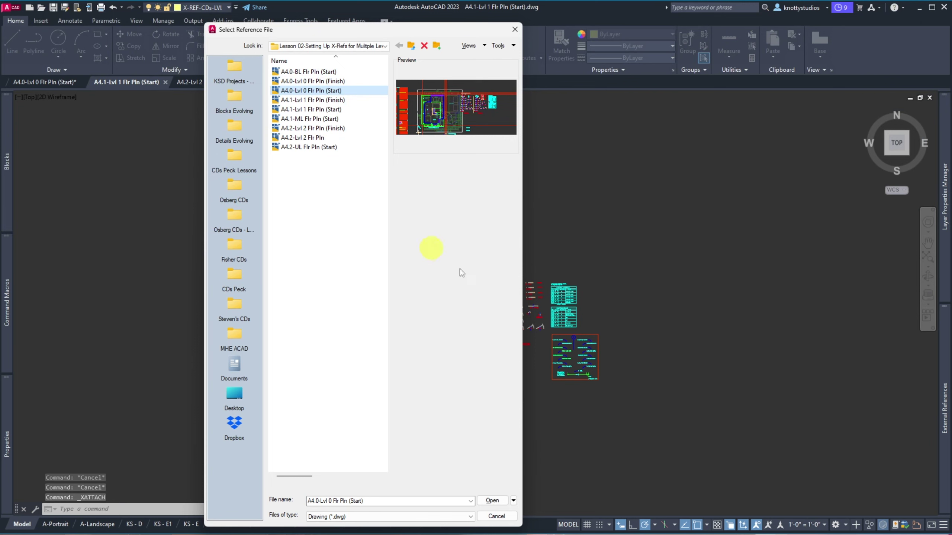
pyautogui.click(492, 500)
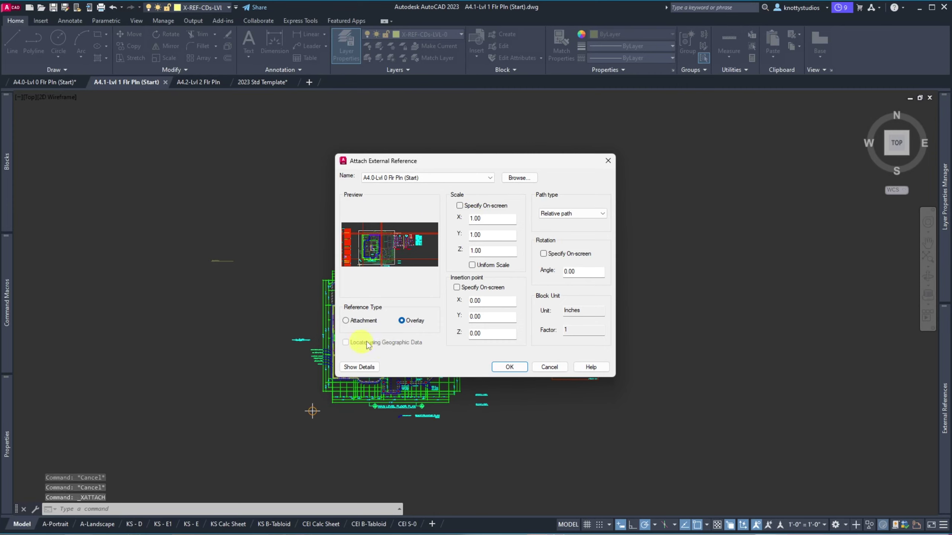
# Step: Attach the Level 0 plan as an overlay with an on-screen insertion point, placing it at the center of the base point circle
pyautogui.click(457, 288)
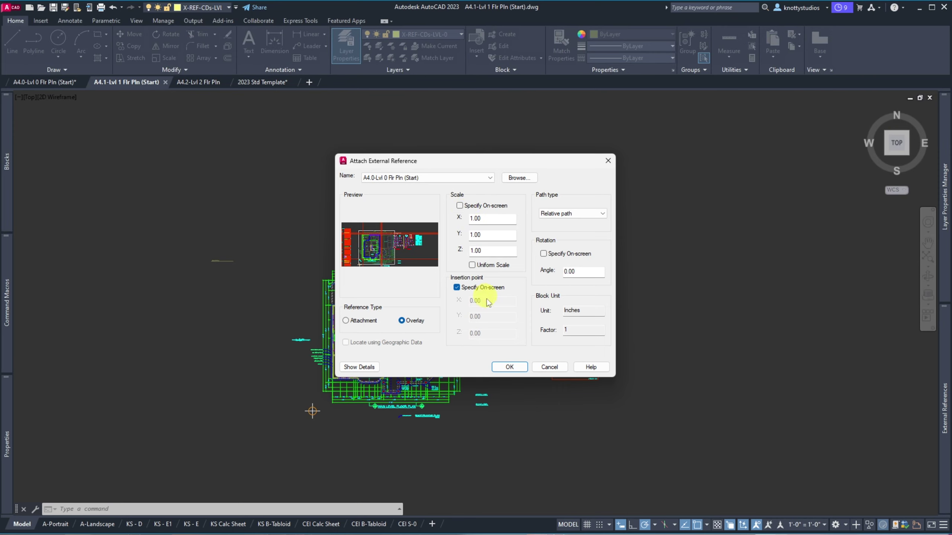
pyautogui.click(509, 367)
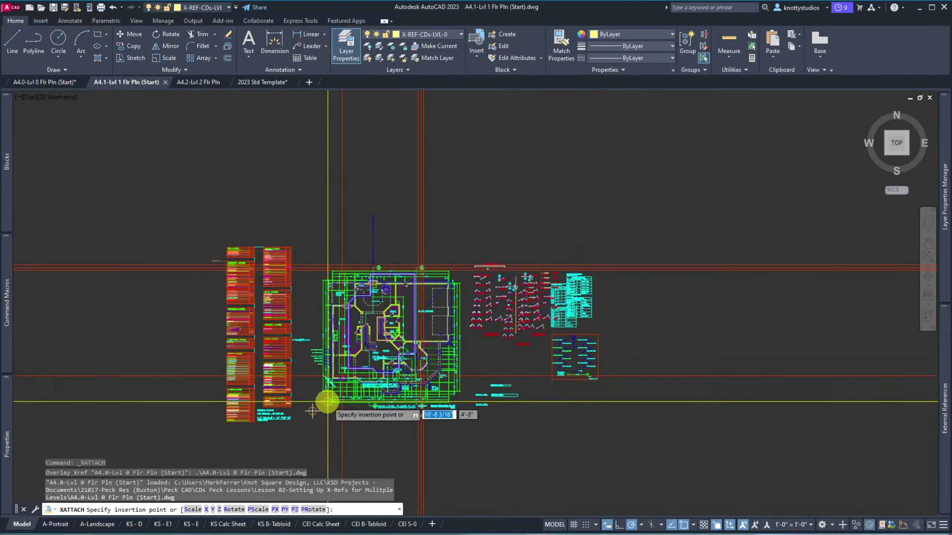
pyautogui.scroll(6, 317, 403)
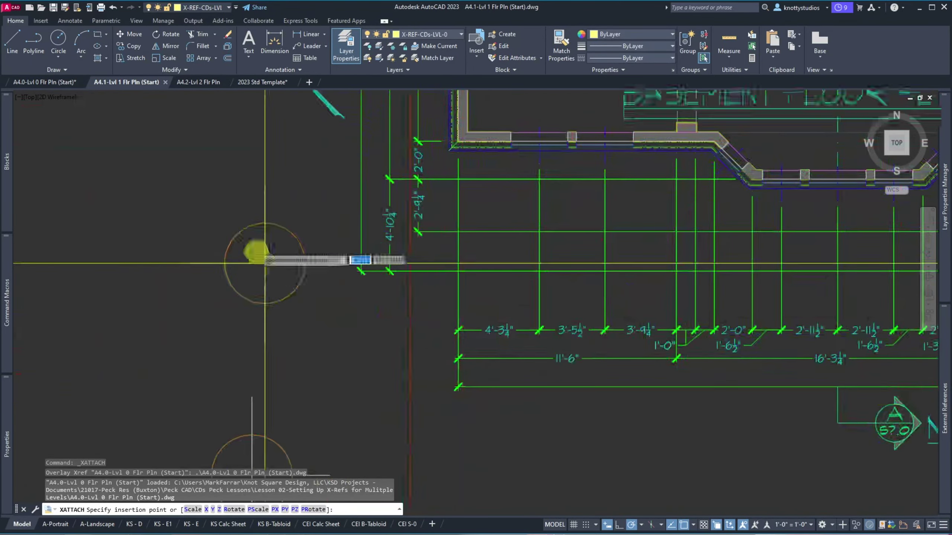
pyautogui.scroll(-6, 265, 263)
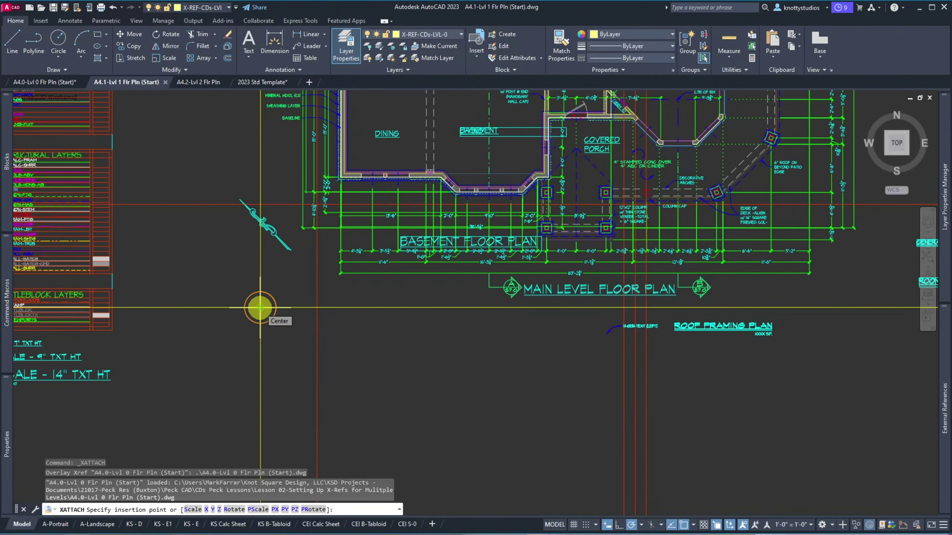
pyautogui.click(260, 308)
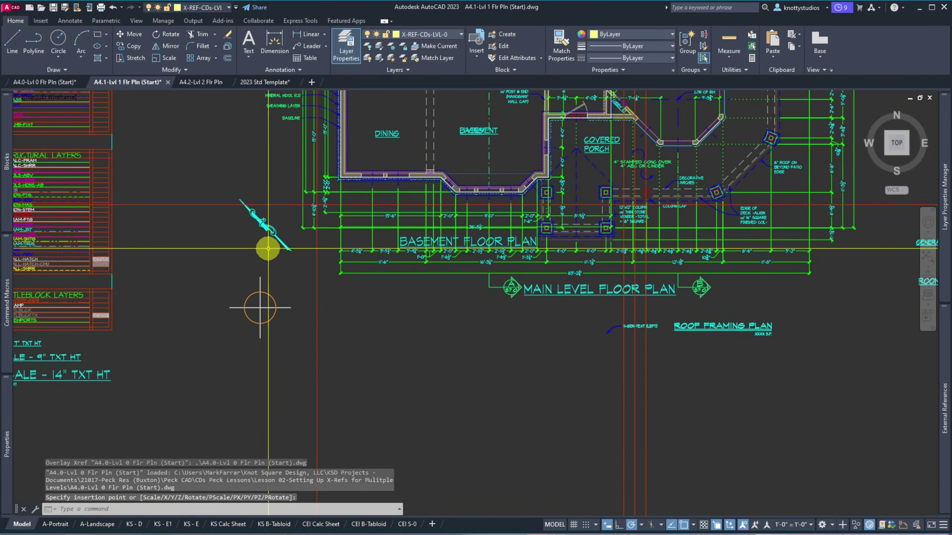
# Step: Check which layer the horizontal north arrow symbol beside the kitchen is on, then clear the selection
pyautogui.scroll(-4, 278, 327)
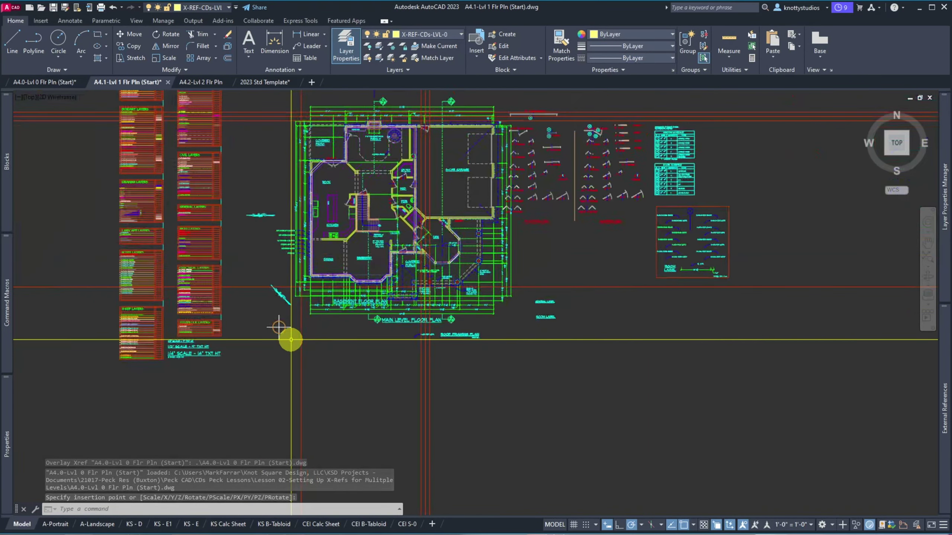
pyautogui.scroll(4, 278, 215)
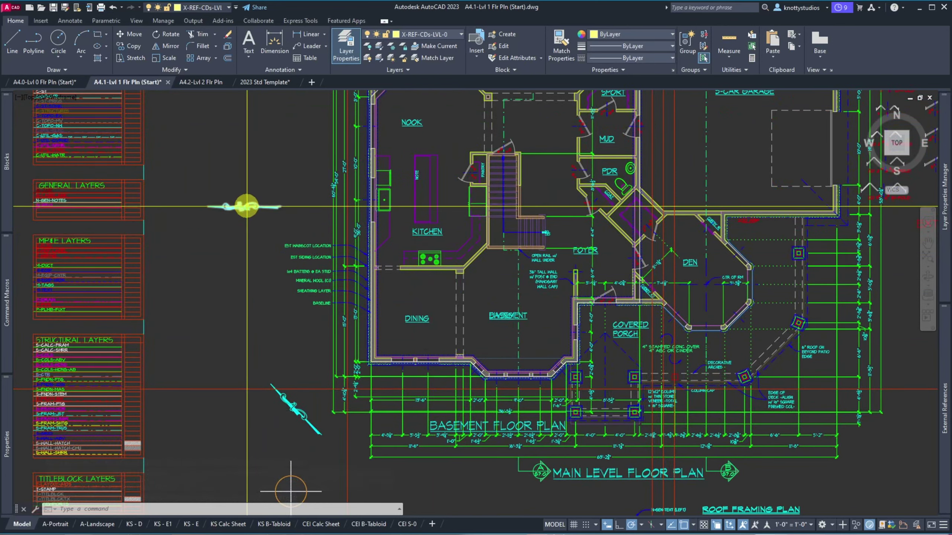
pyautogui.click(296, 224)
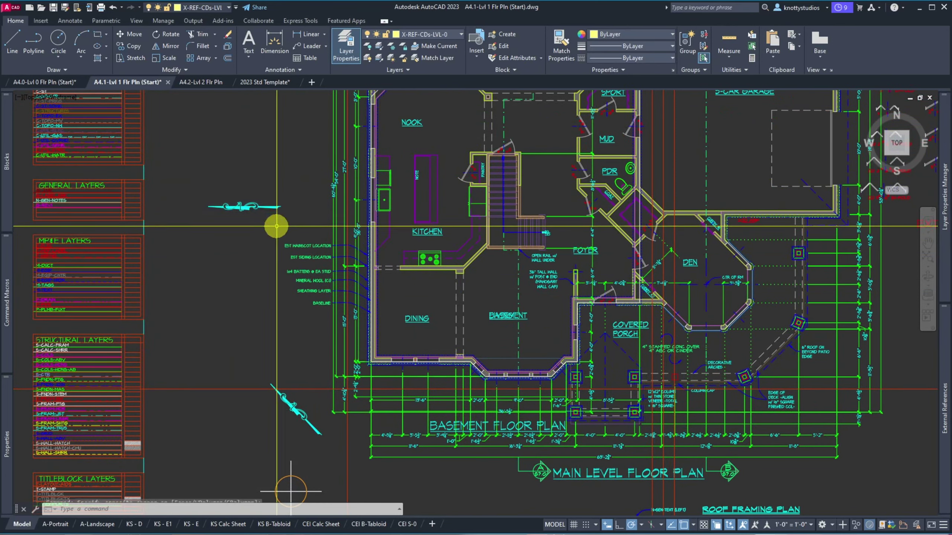
pyautogui.click(222, 183)
pyautogui.press('Escape')
pyautogui.press('Escape')
pyautogui.click(200, 176)
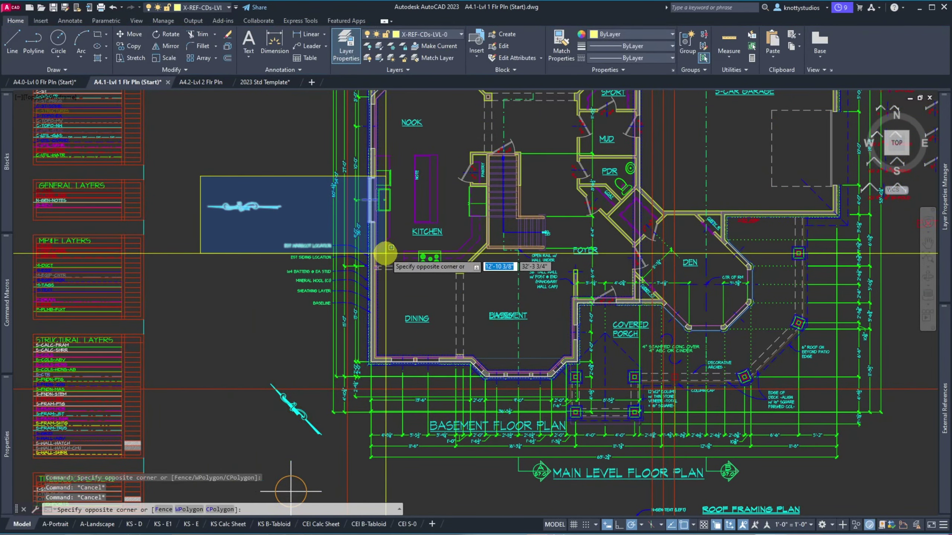
pyautogui.click(324, 222)
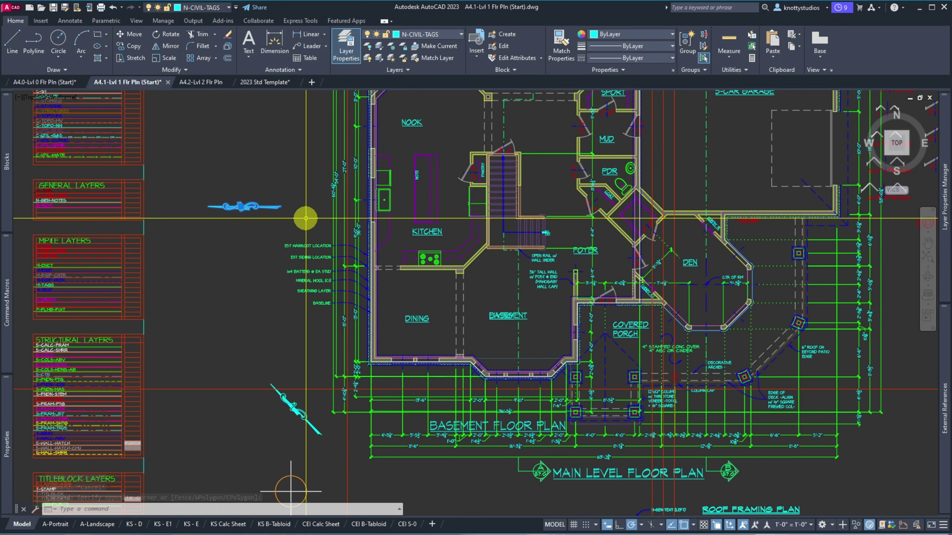
pyautogui.click(306, 218)
pyautogui.press('Escape')
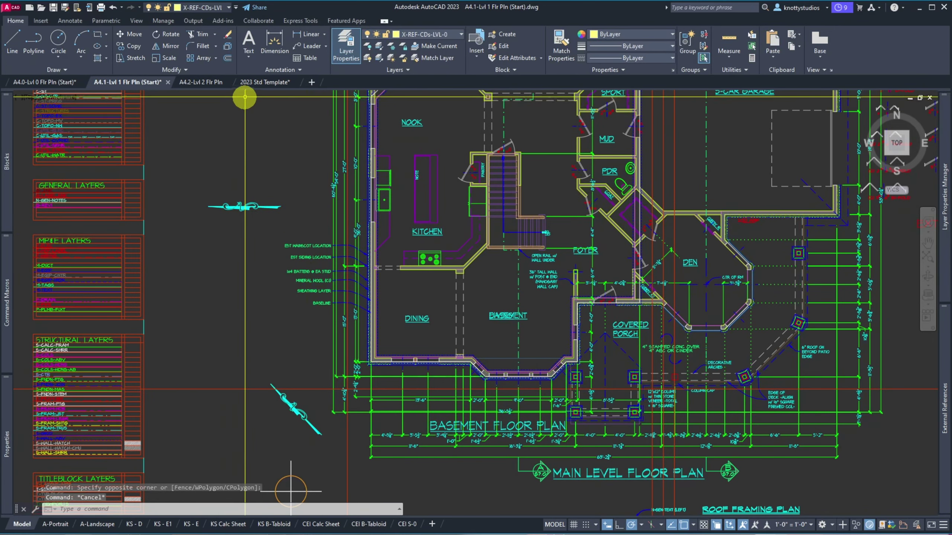
# Step: Select the Level 0 reference and send it behind the main level floor plan in the draw order
pyautogui.click(317, 413)
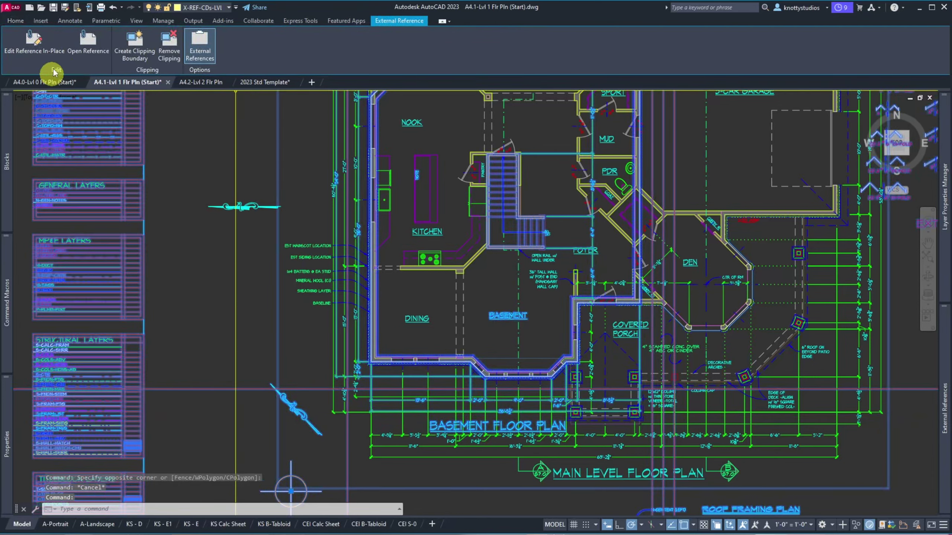
pyautogui.click(21, 22)
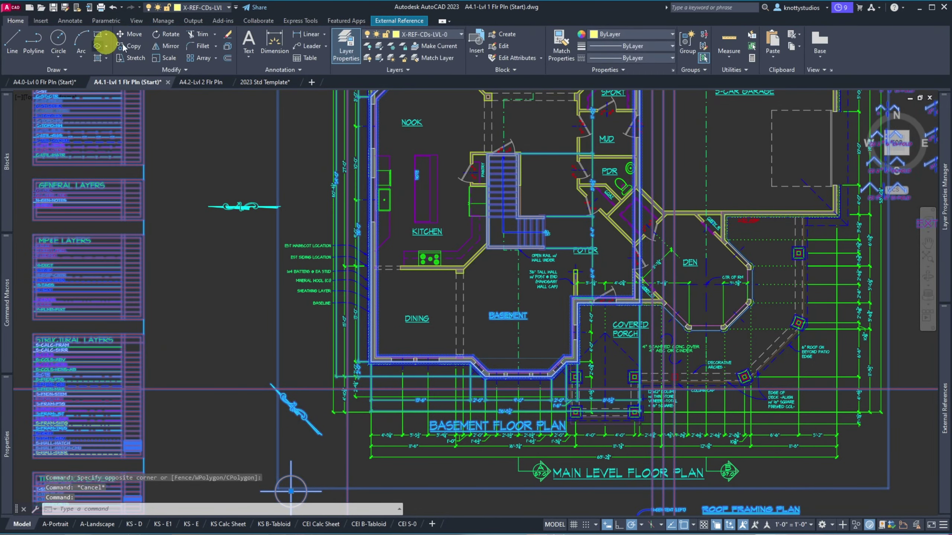
pyautogui.click(188, 70)
pyautogui.click(212, 96)
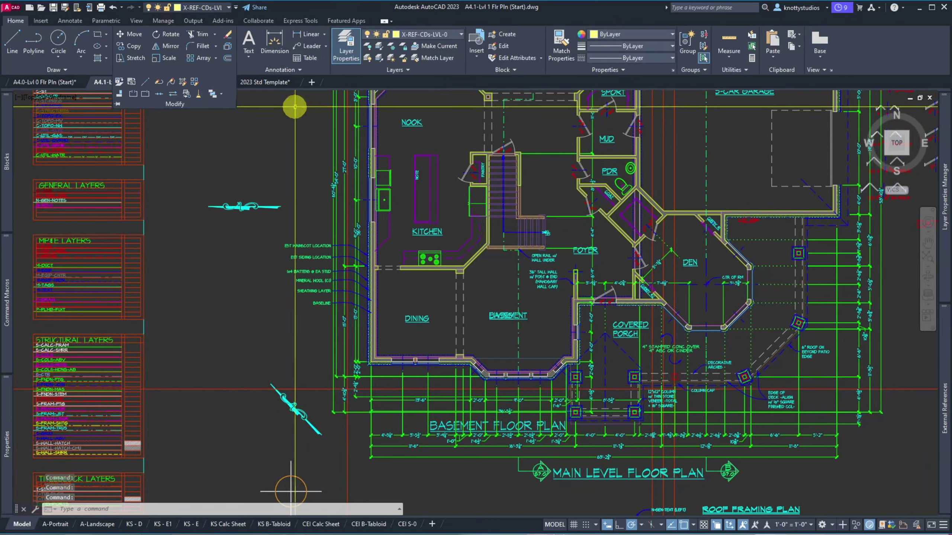
# Step: Select the Level 0 reference again, lock its X-REF-CDs-LVL-0 layer and clear the selection
pyautogui.click(309, 409)
pyautogui.click(300, 412)
pyautogui.click(165, 98)
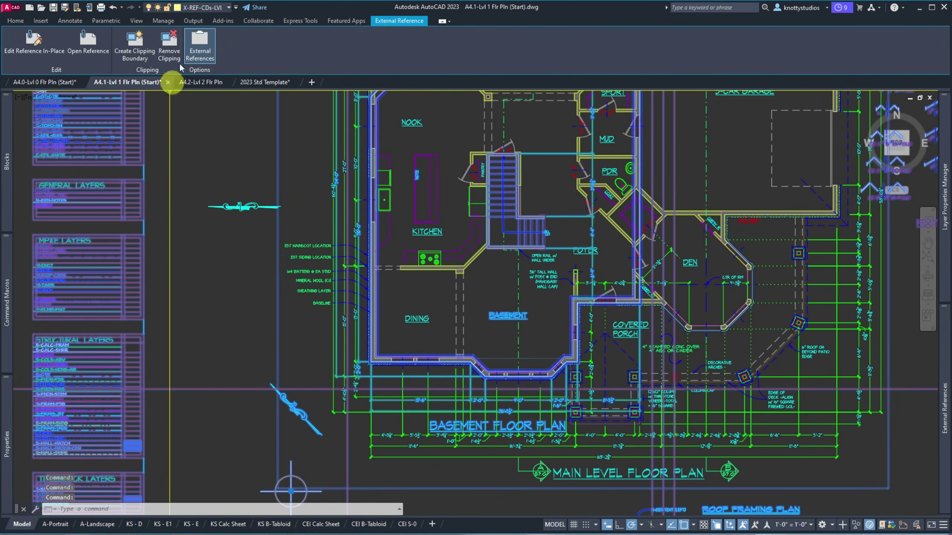
pyautogui.click(199, 8)
pyautogui.click(159, 55)
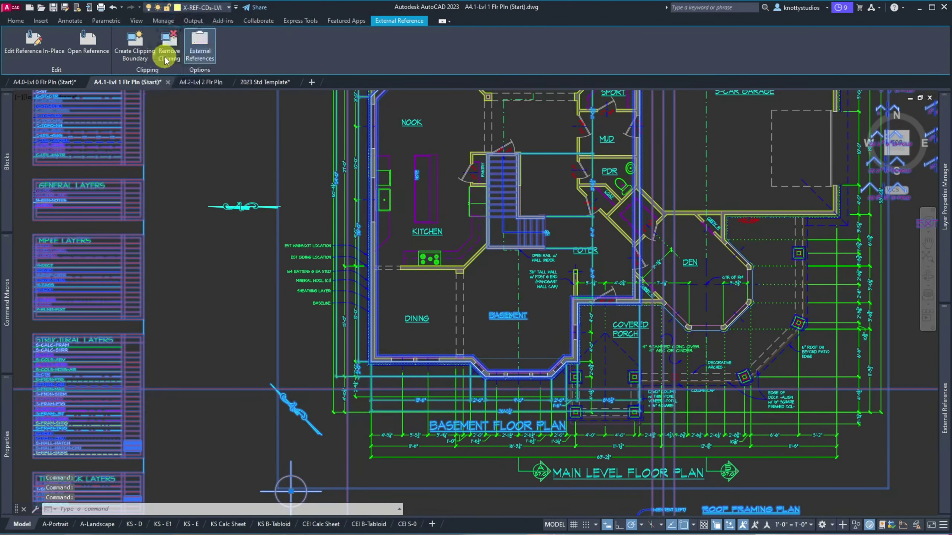
pyautogui.click(179, 8)
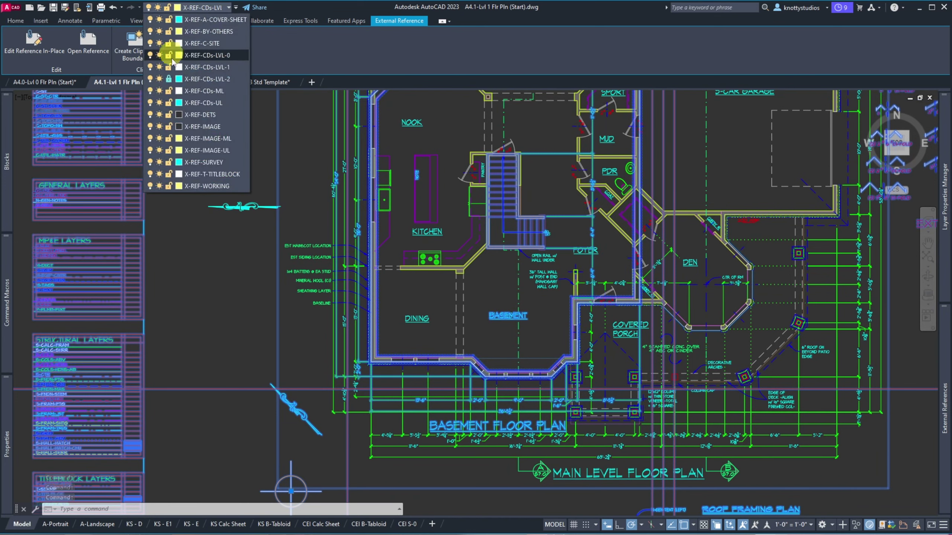
pyautogui.click(169, 56)
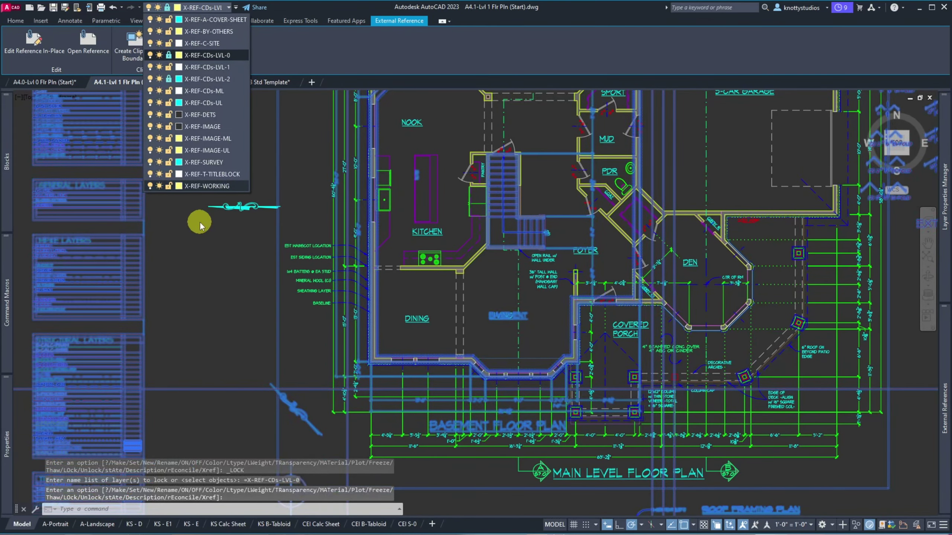
pyautogui.press('Escape')
pyautogui.press('Escape')
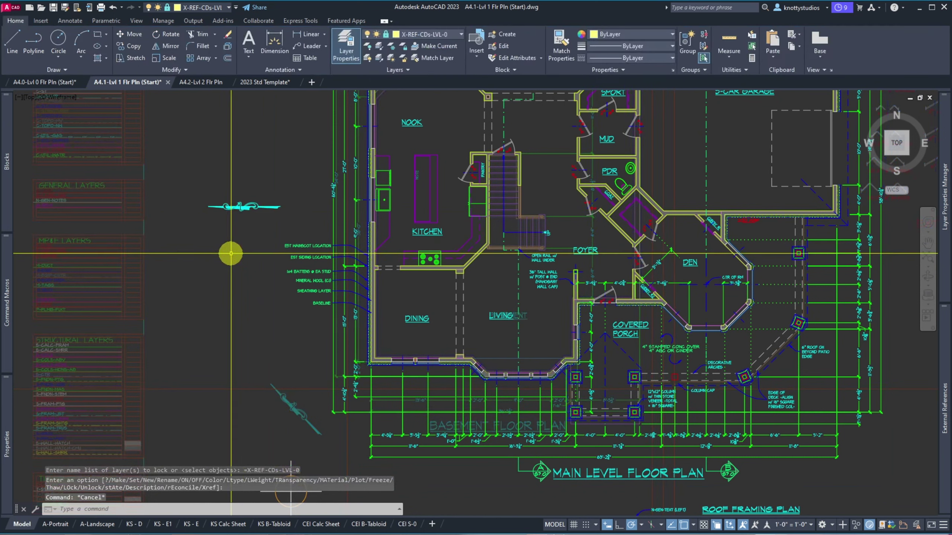
# Step: Begin aligning the horizontal north arrow, matching its left tip to the upper tip of the slanted north arrow in the Level 0 reference
pyautogui.click(270, 223)
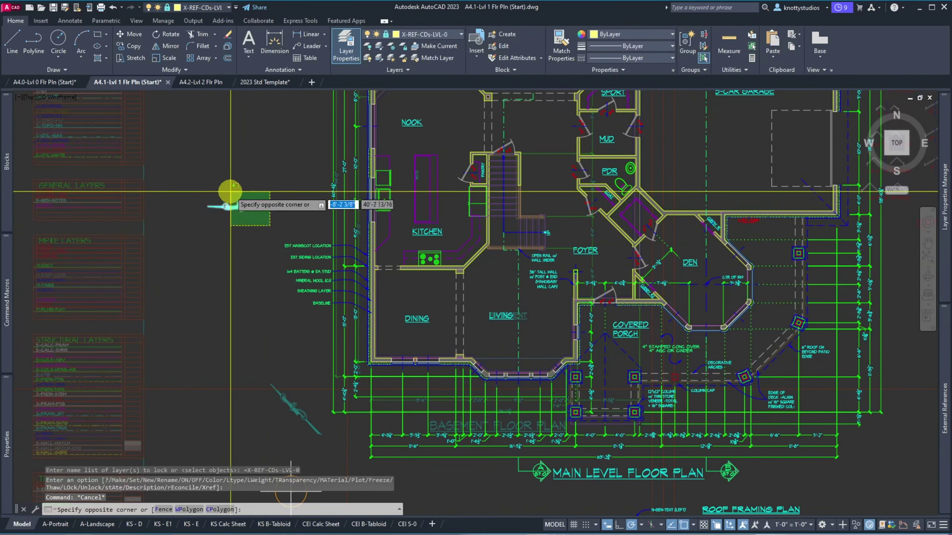
pyautogui.click(228, 191)
pyautogui.write('a')
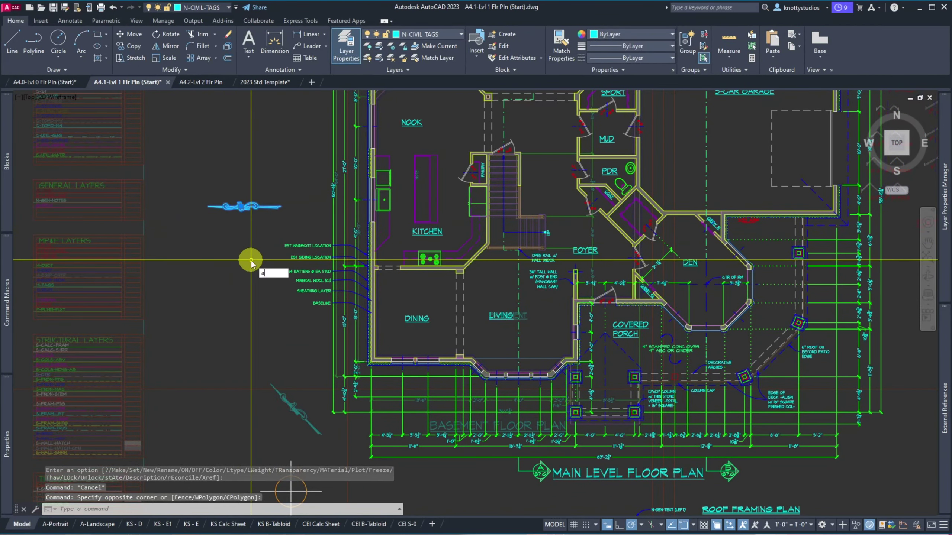
pyautogui.write('l')
pyautogui.press('Return')
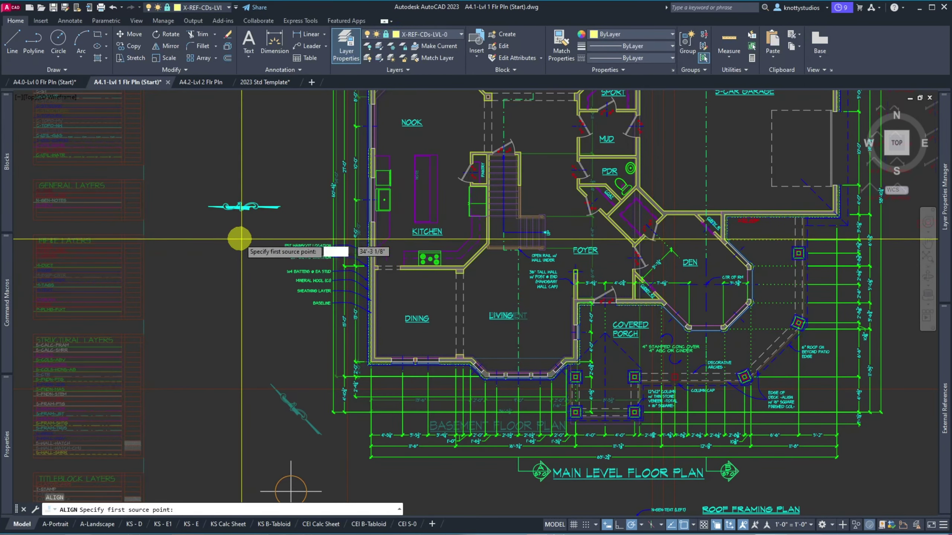
pyautogui.scroll(10, 228, 225)
pyautogui.scroll(-5, 174, 175)
pyautogui.scroll(8, 155, 159)
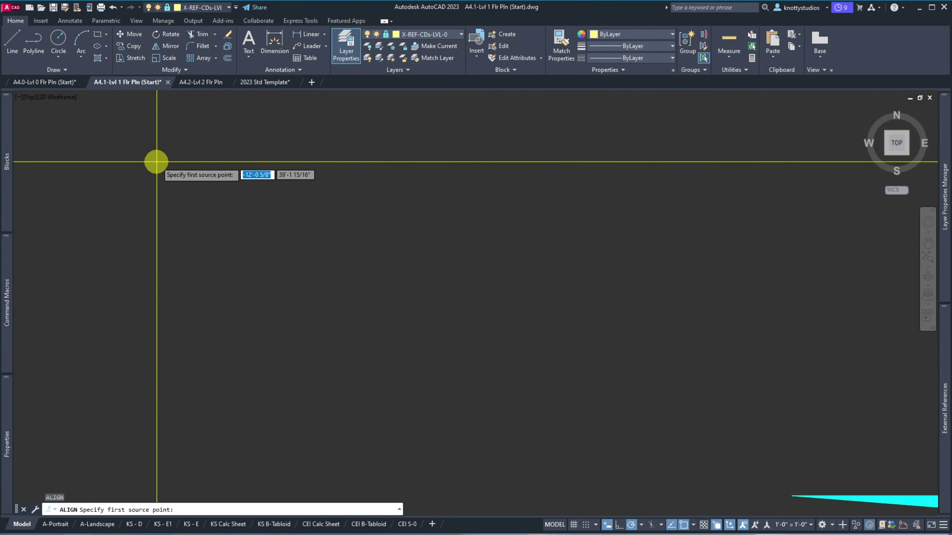
pyautogui.click(559, 377)
pyautogui.scroll(-8, 453, 333)
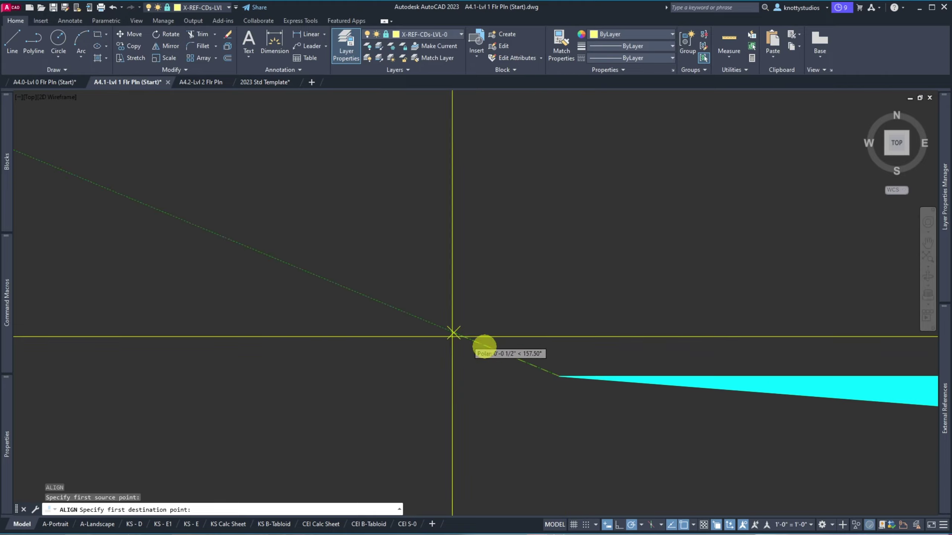
pyautogui.scroll(8, 444, 432)
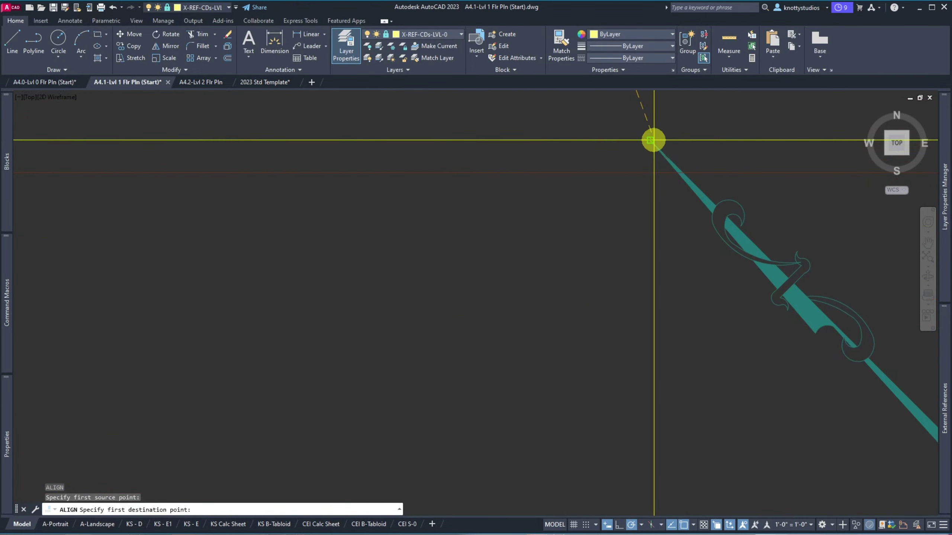
pyautogui.click(652, 140)
# Step: Match the north arrow's right tip to the lower tip of the reference's slanted arrow and finish the alignment without scaling
pyautogui.scroll(-8, 457, 273)
pyautogui.scroll(10, 469, 192)
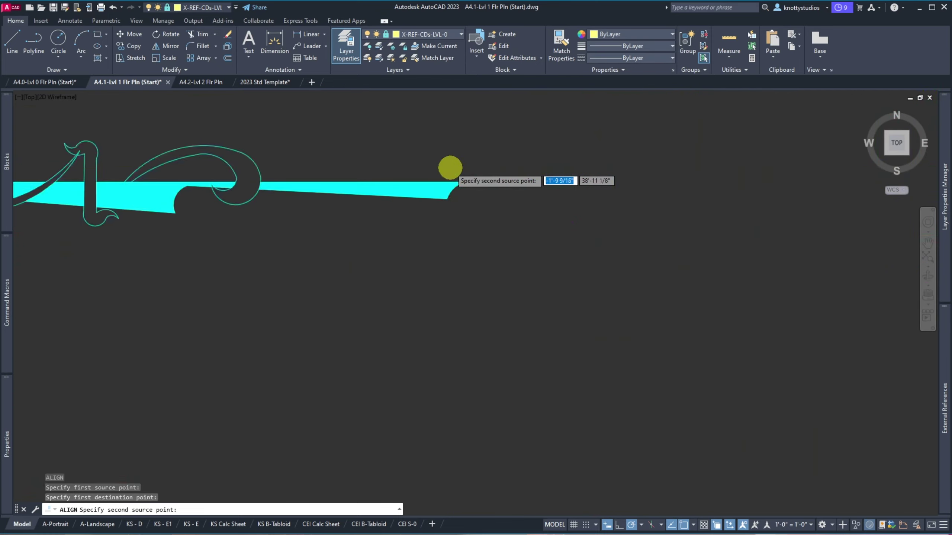
pyautogui.click(517, 203)
pyautogui.scroll(-8, 475, 144)
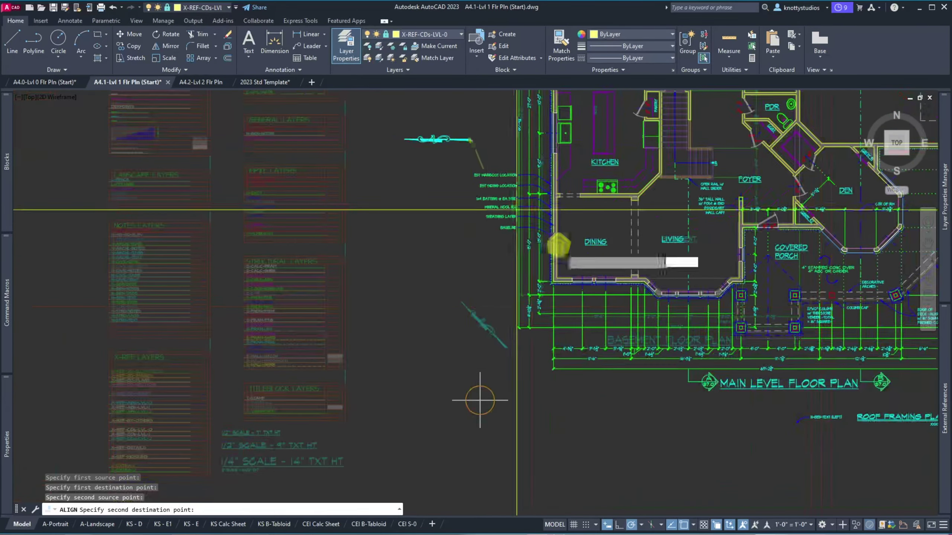
pyautogui.scroll(8, 519, 342)
pyautogui.scroll(6, 519, 342)
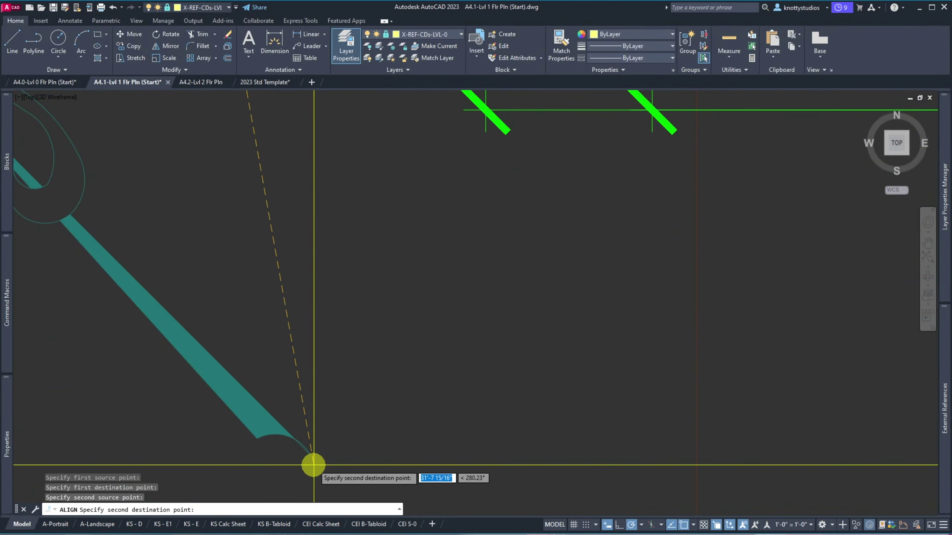
pyautogui.click(275, 394)
pyautogui.press('Return')
pyautogui.press('Return')
pyautogui.scroll(-6, 415, 395)
pyautogui.scroll(6, 419, 399)
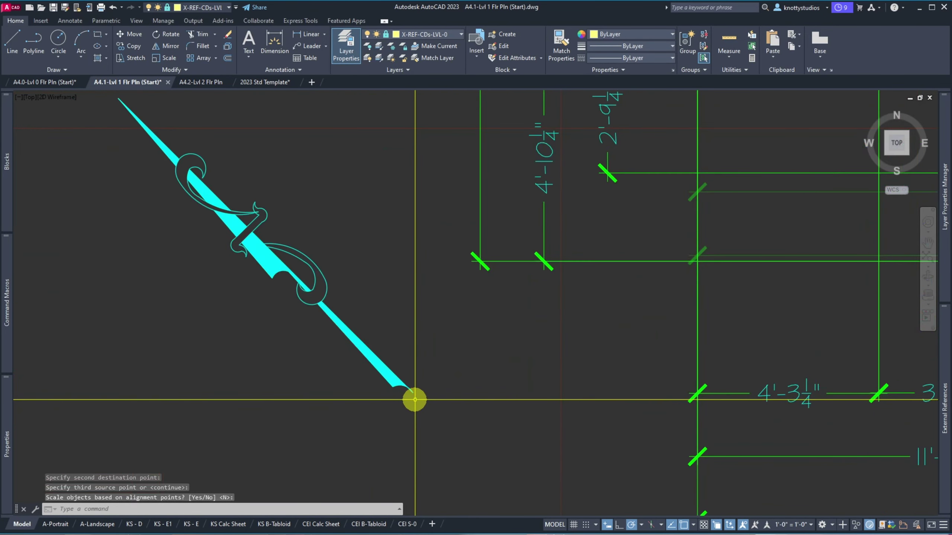
pyautogui.scroll(-2, 419, 397)
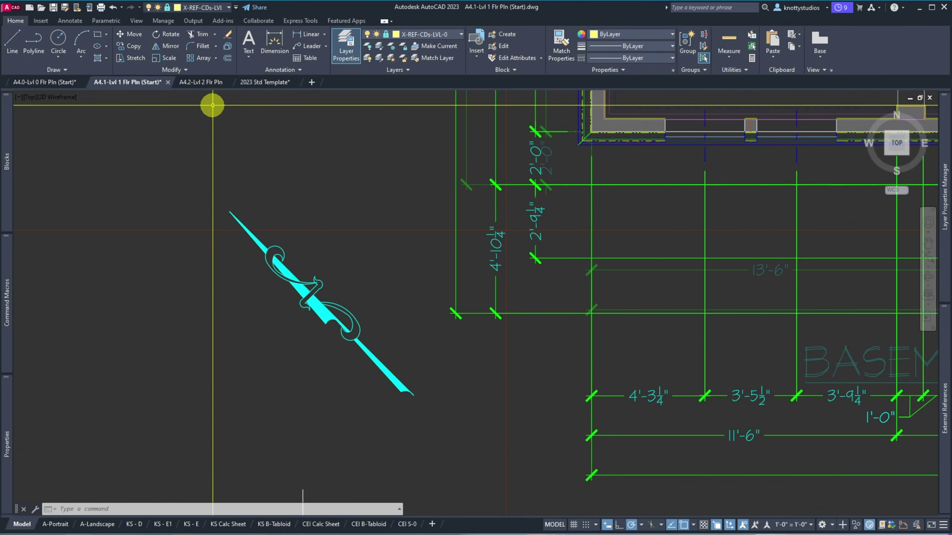
# Step: Save the Level 1 drawing and reconcile all of the unreconciled new layers brought in by the Level 0 reference
pyautogui.click(53, 7)
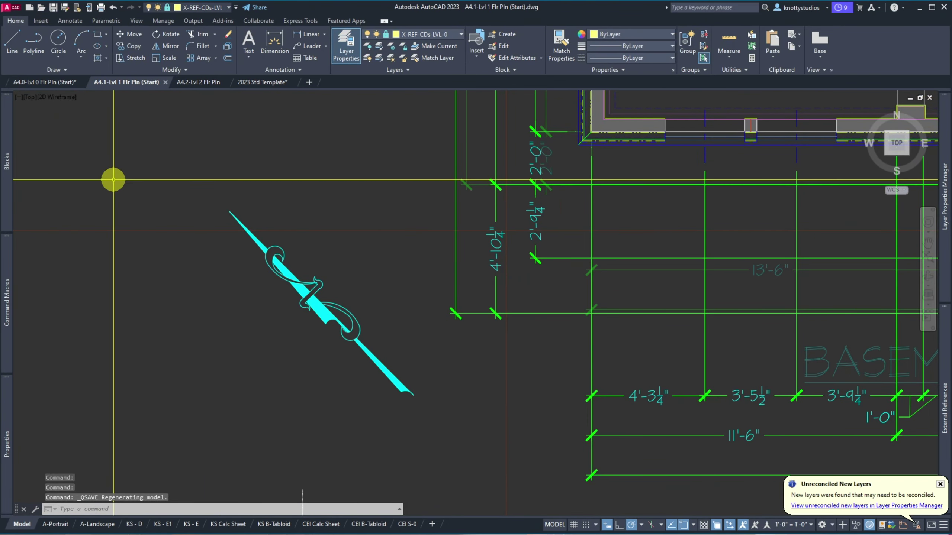
pyautogui.click(846, 505)
pyautogui.click(447, 330)
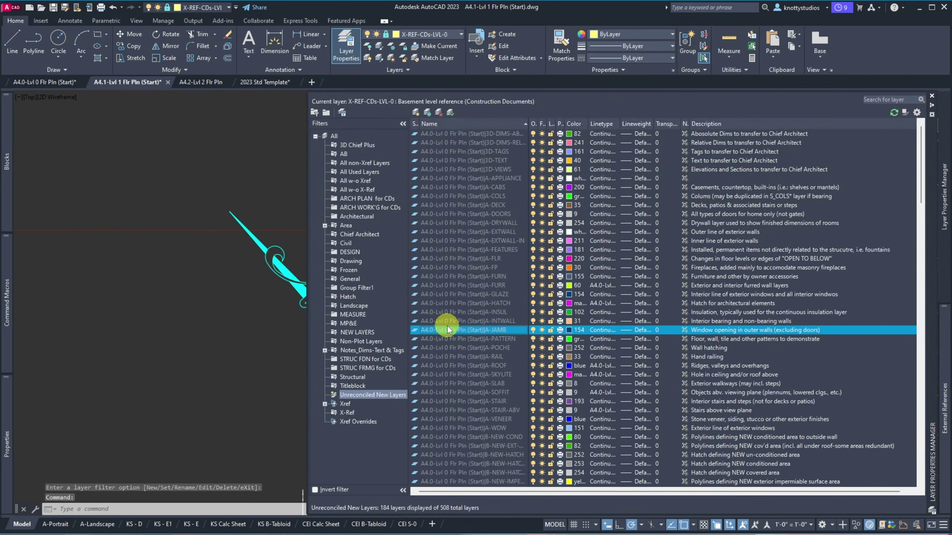
pyautogui.hotkey('ctrl', 'a')
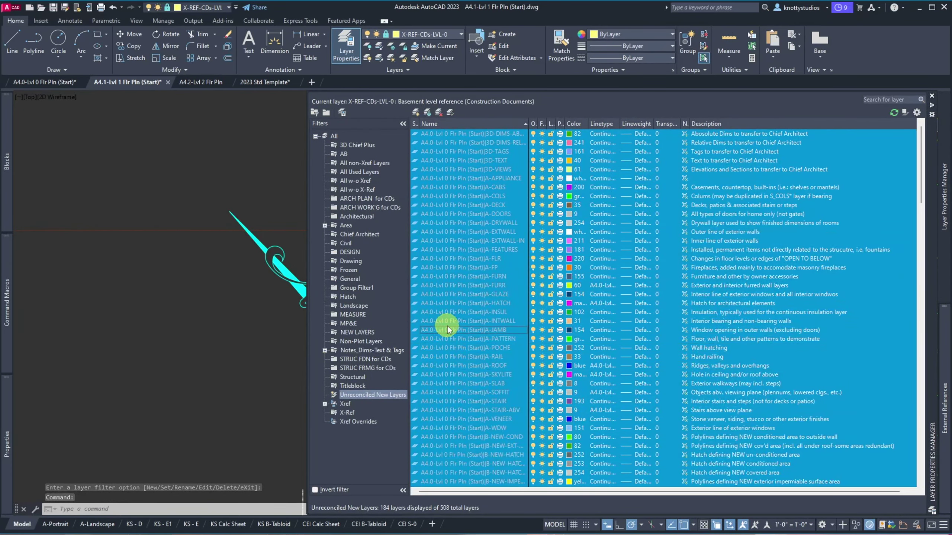
pyautogui.rightClick(448, 329)
pyautogui.click(485, 121)
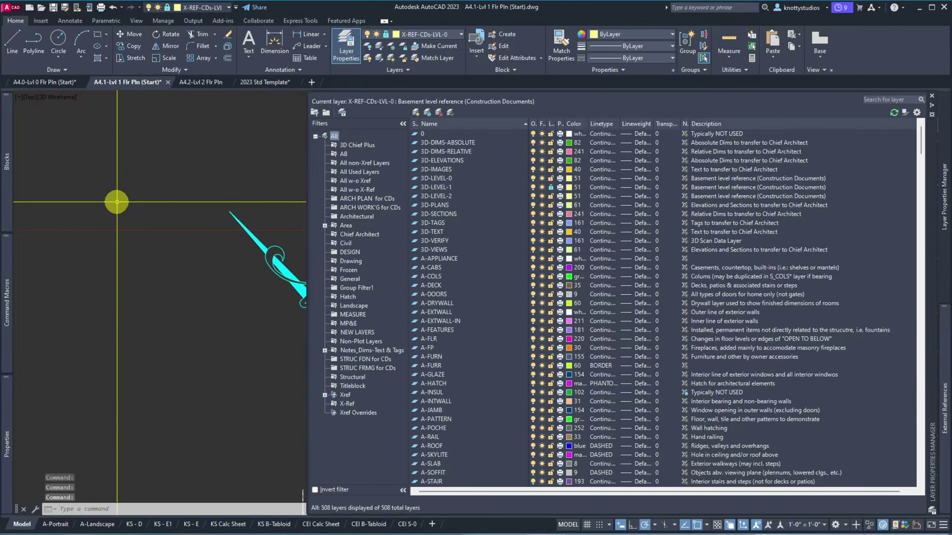
# Step: Check the current value of the VISRETAIN system variable and leave it as it is
pyautogui.write('vi')
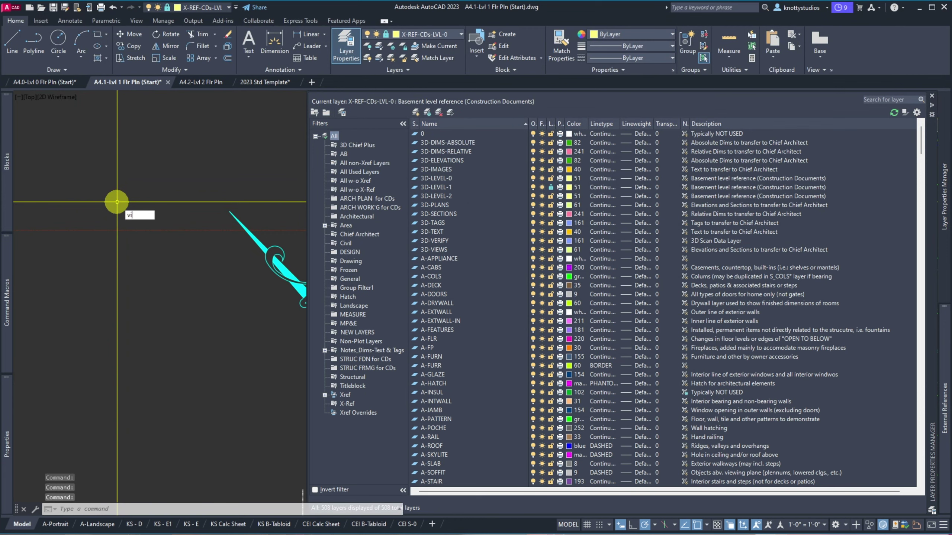
pyautogui.write('sret')
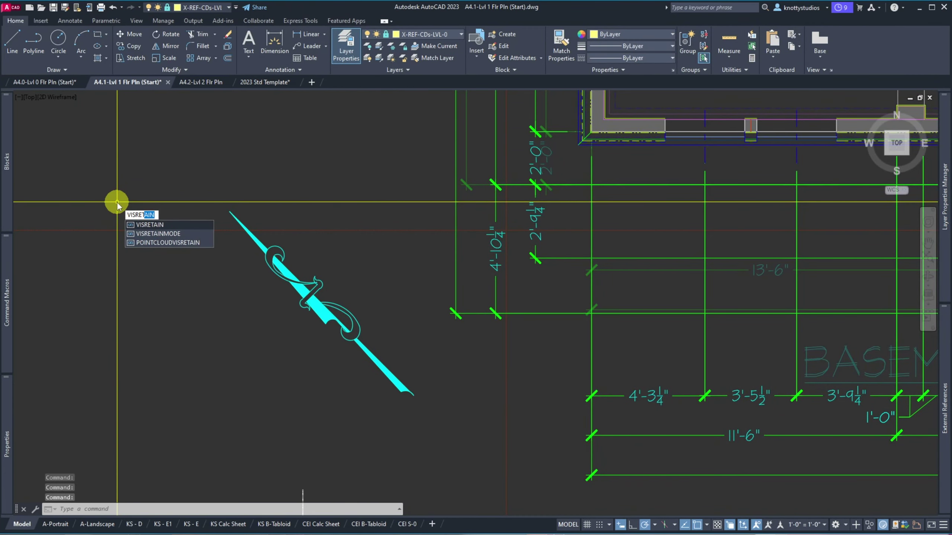
pyautogui.press('Return')
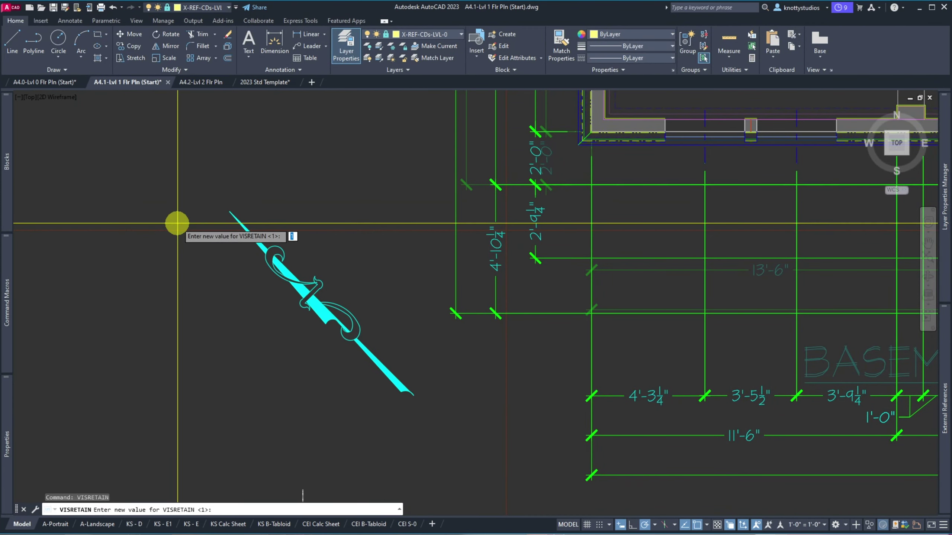
pyautogui.press('Escape')
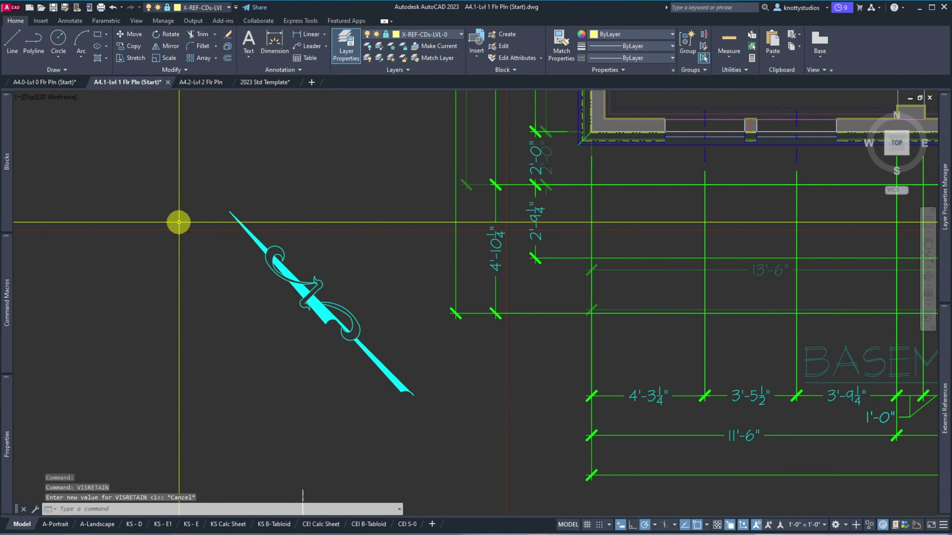
# Step: Unlock the X-REF-CDs-LVL-0 layer with the whole drawing in view
pyautogui.write('z')
pyautogui.press('Return')
pyautogui.write('e')
pyautogui.press('Return')
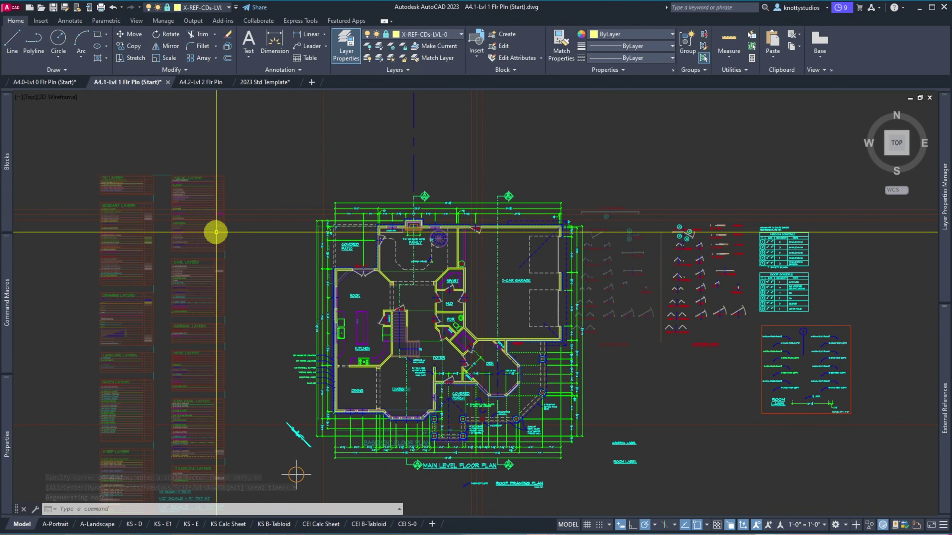
pyautogui.click(228, 8)
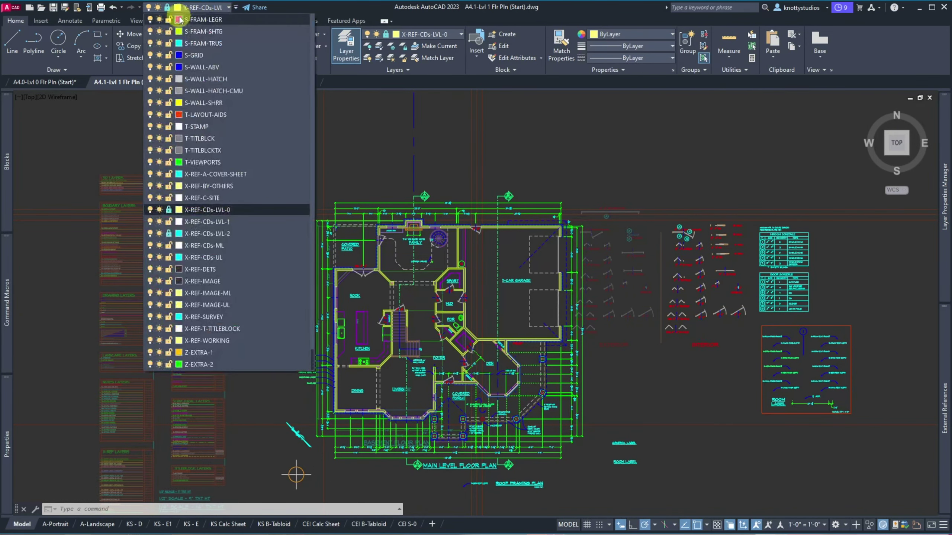
pyautogui.click(169, 210)
pyautogui.click(168, 210)
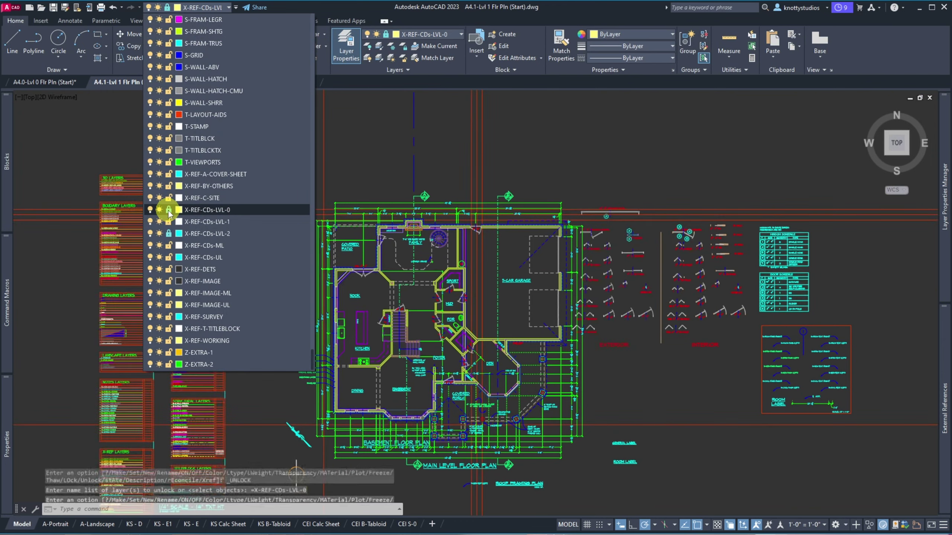
pyautogui.click(88, 144)
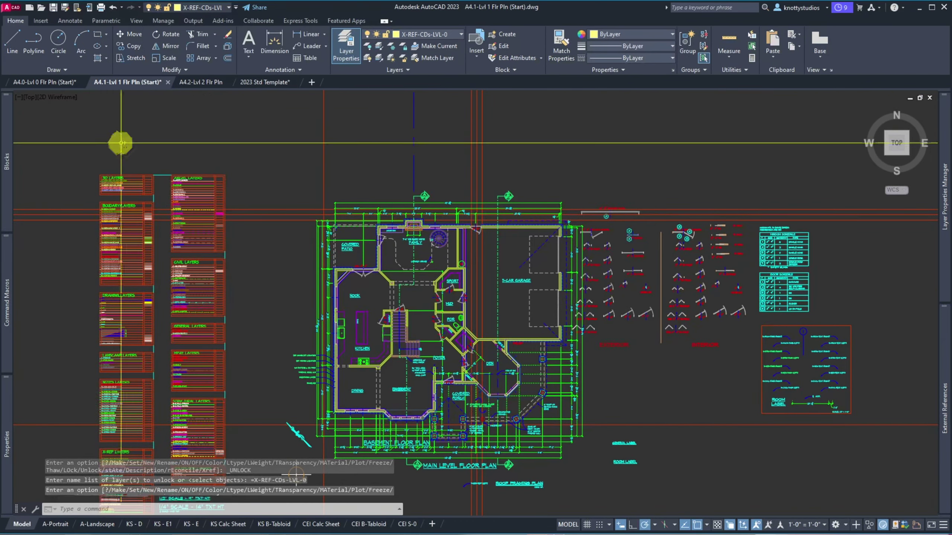
# Step: Clip the Level 0 reference with a new rectangular boundary drawn around the floor plan, its dimensions and the base point circle
pyautogui.click(248, 237)
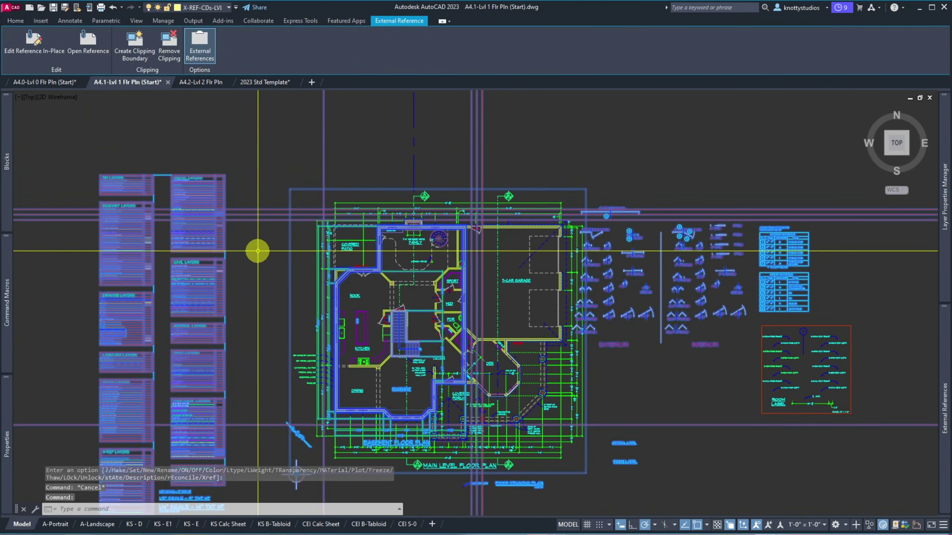
pyautogui.write('xc')
pyautogui.press('Return')
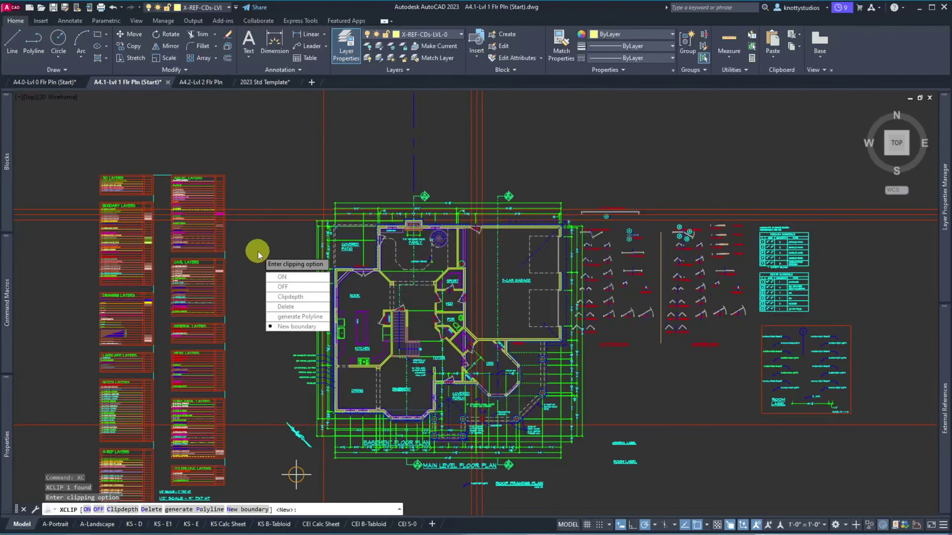
pyautogui.press('Return')
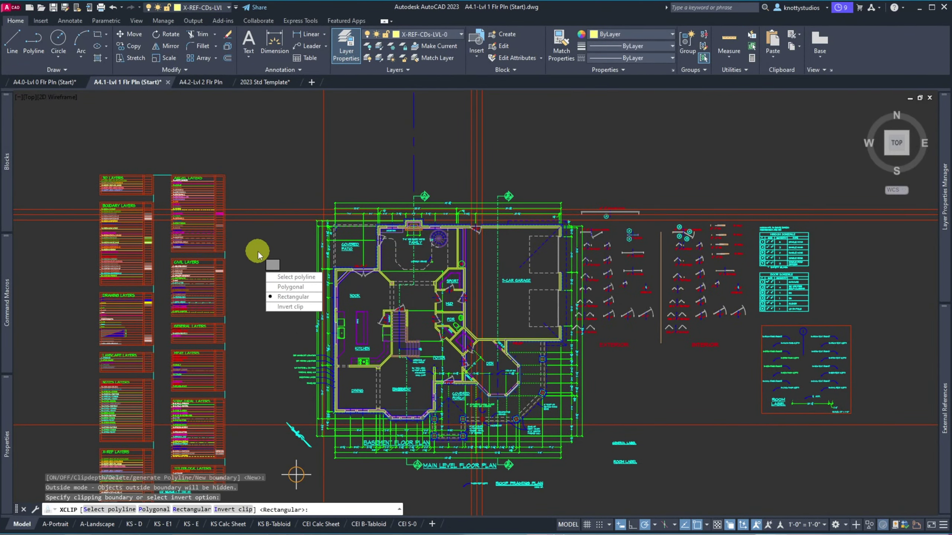
pyautogui.press('Return')
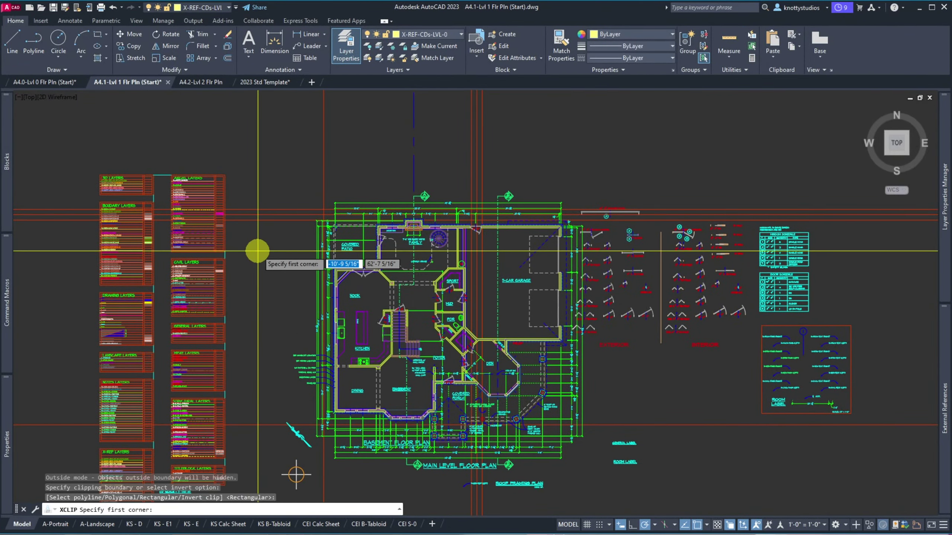
pyautogui.click(282, 189)
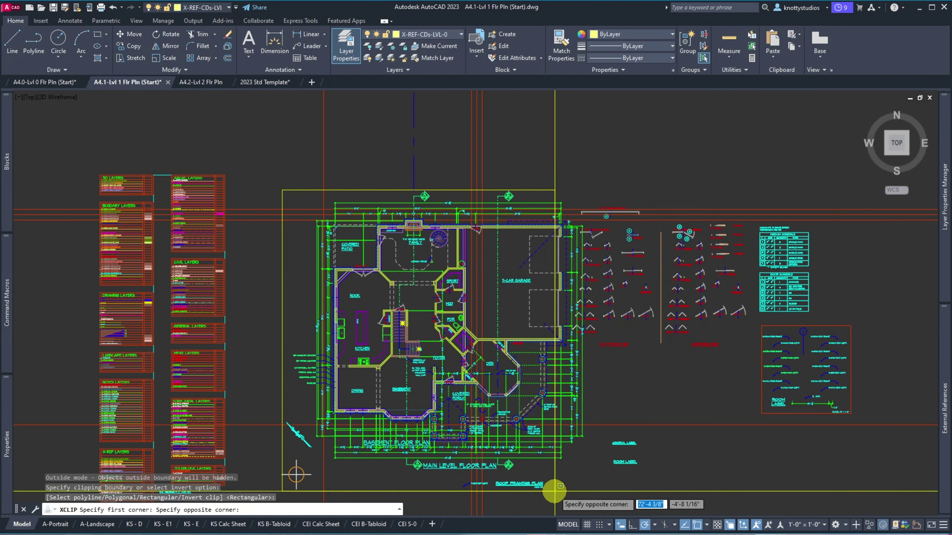
pyautogui.click(586, 478)
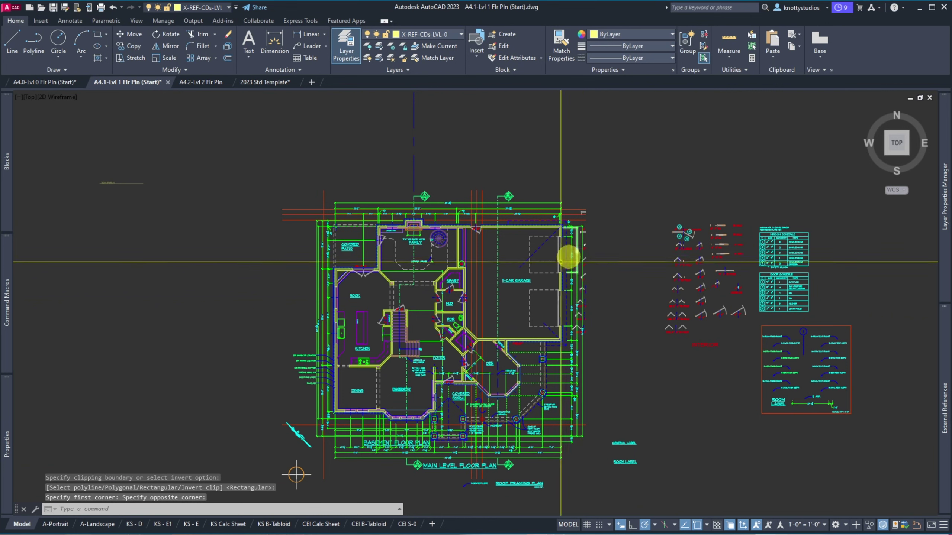
# Step: Select the clipped Level 0 reference to check its boundary, lock the X-REF-CDs-LVL-0 layer again and clear the selection
pyautogui.click(586, 274)
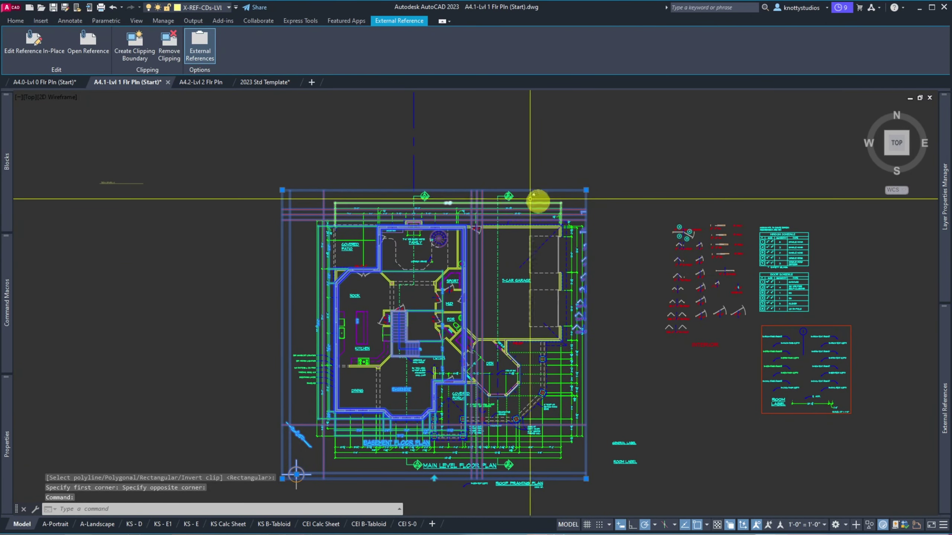
pyautogui.click(229, 9)
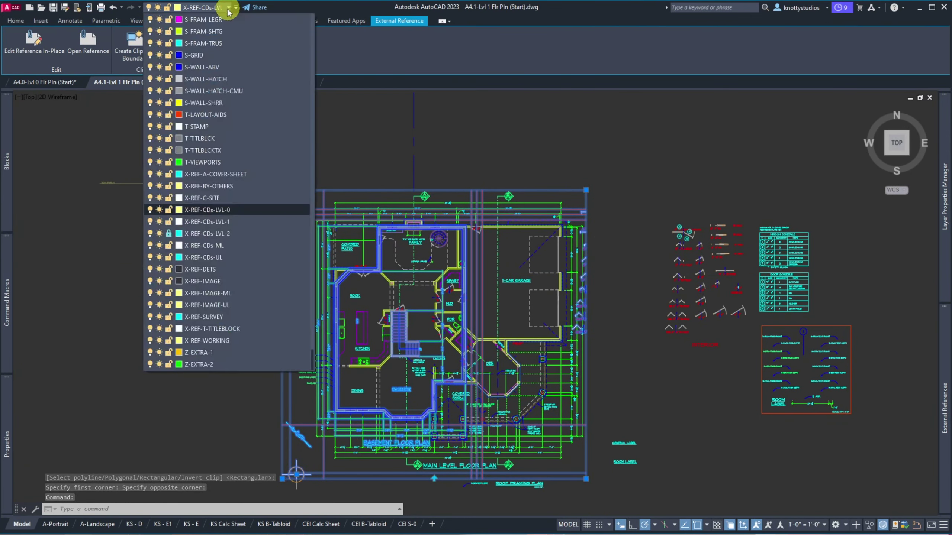
pyautogui.click(169, 210)
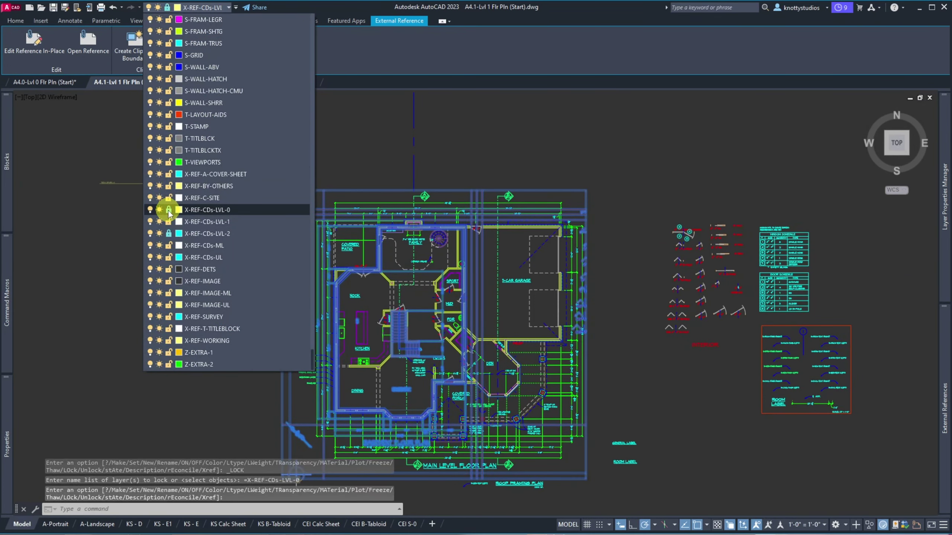
pyautogui.click(339, 123)
pyautogui.press('Escape')
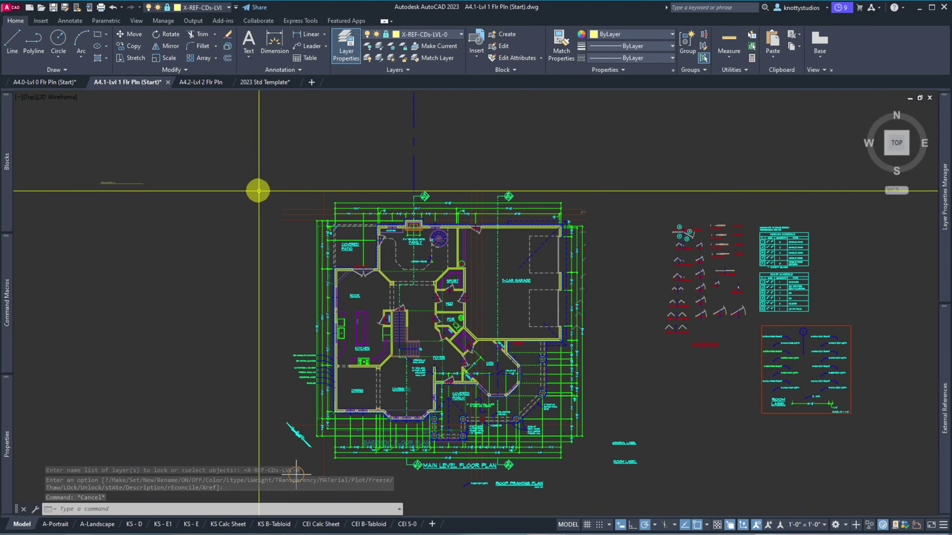
pyautogui.scroll(6, 363, 300)
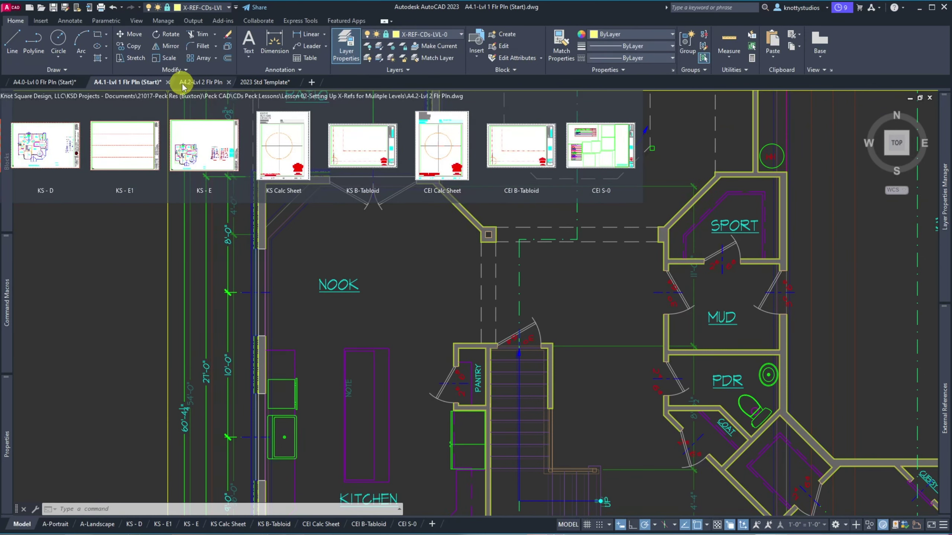
# Step: Switch to the A4.2-Lvl 2 Flr Pln drawing, go to its model space and open its list of external references
pyautogui.click(182, 83)
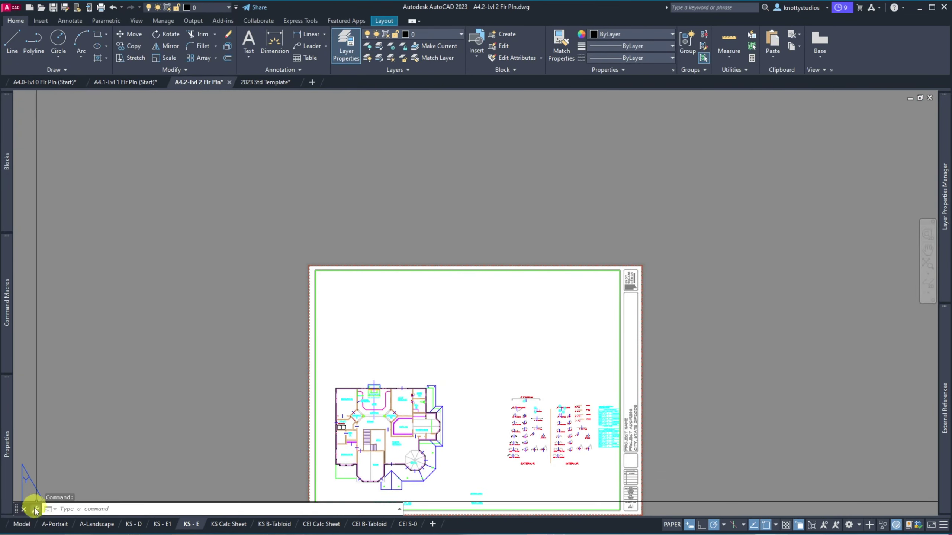
pyautogui.write('z')
pyautogui.press('Return')
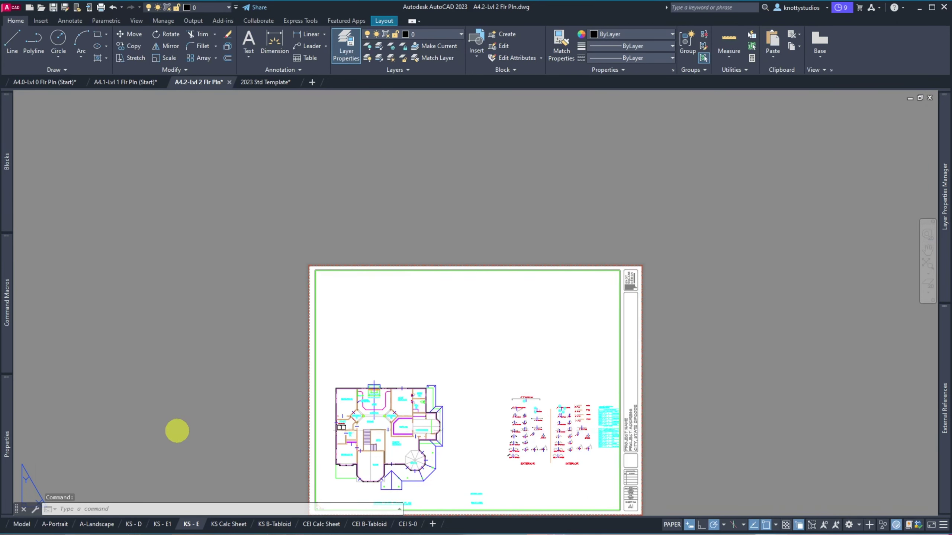
pyautogui.write('e')
pyautogui.press('Return')
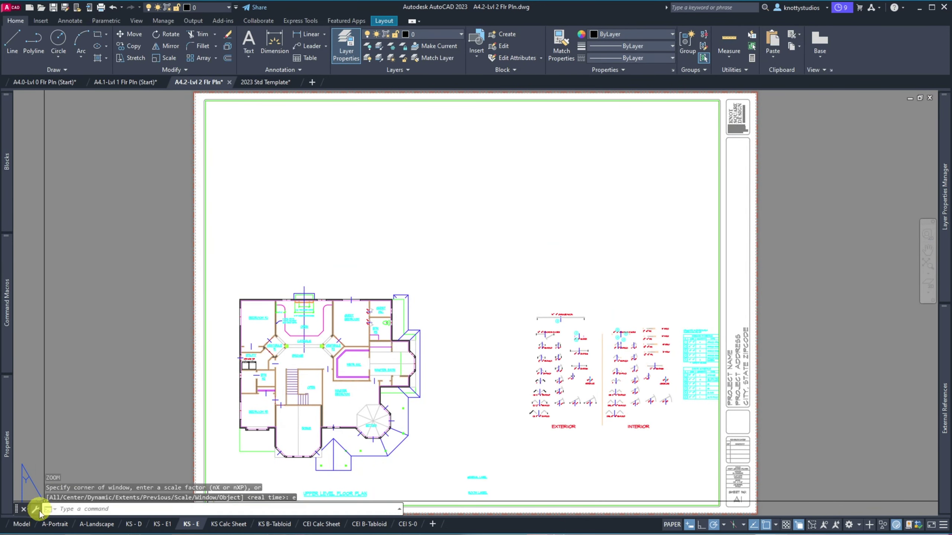
pyautogui.moveTo(34, 527)
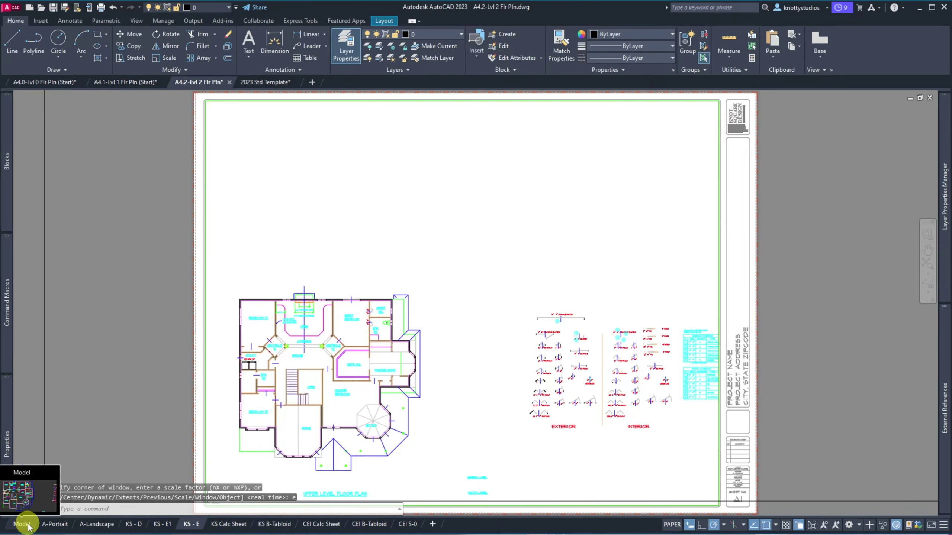
pyautogui.click(29, 527)
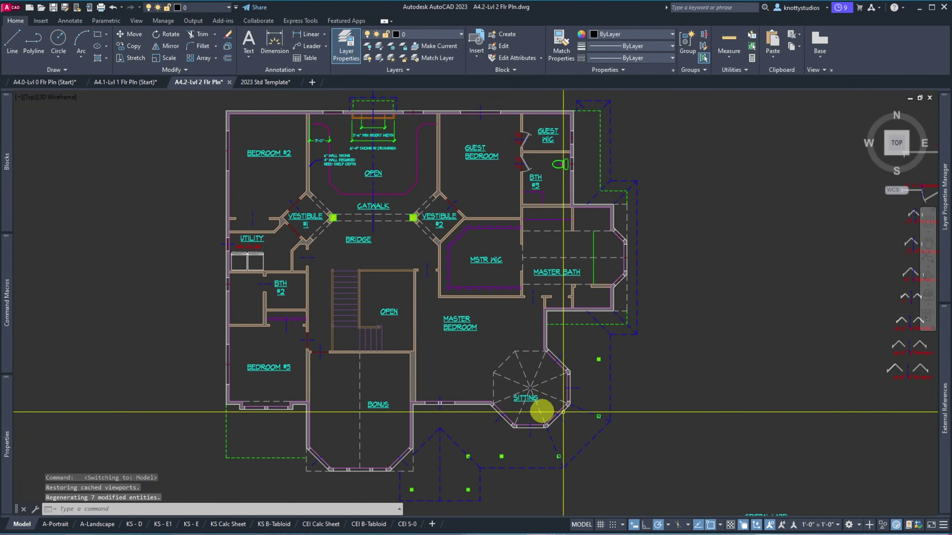
pyautogui.click(945, 406)
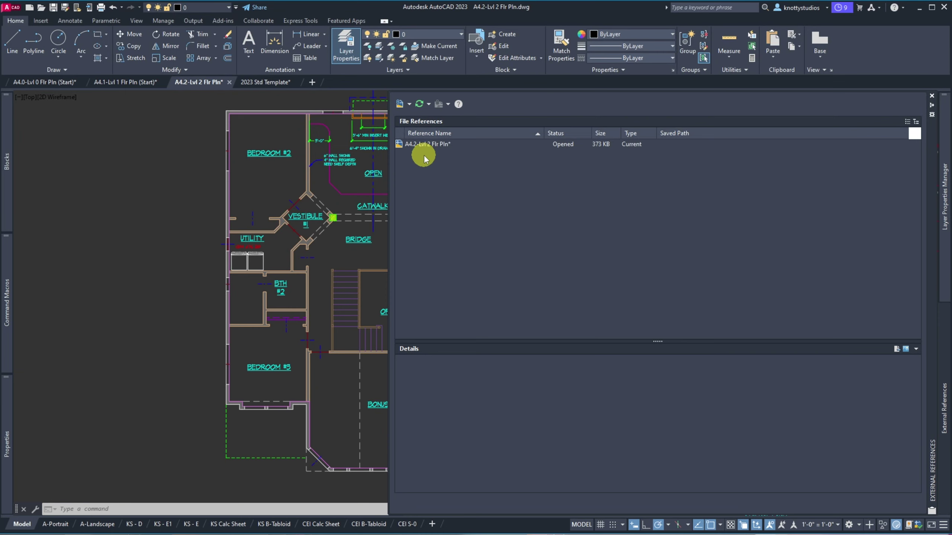
# Step: Filter the layer list to the X-Ref group and make layer X-REF-CDs-ML current
pyautogui.click(400, 106)
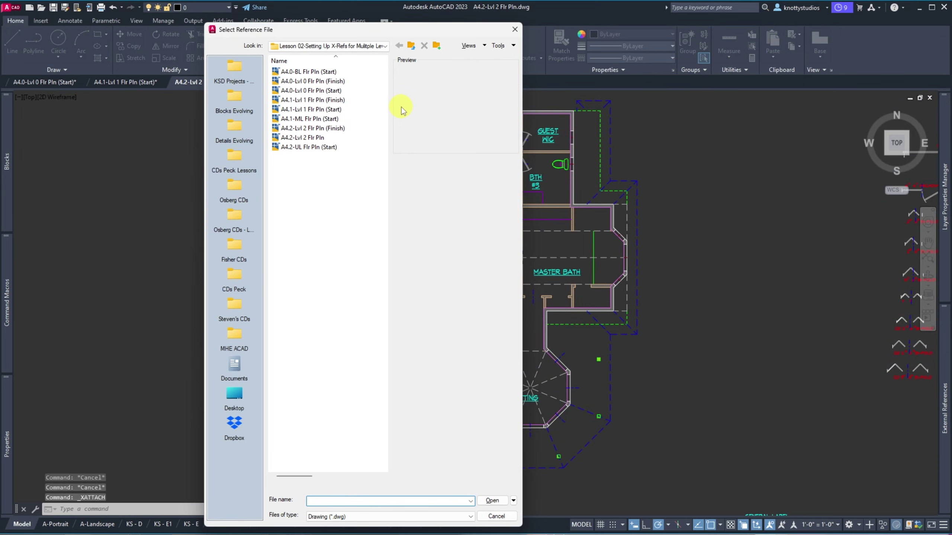
pyautogui.click(496, 517)
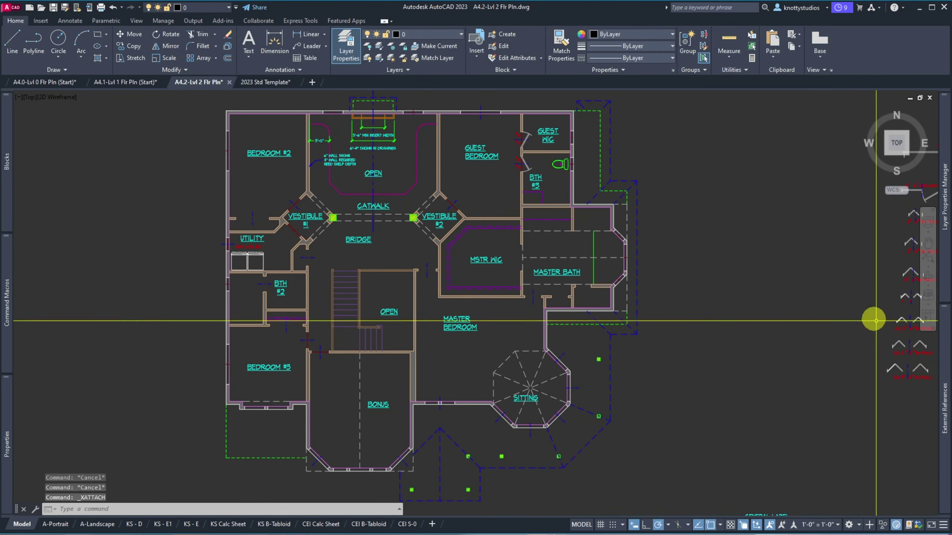
pyautogui.moveTo(947, 254)
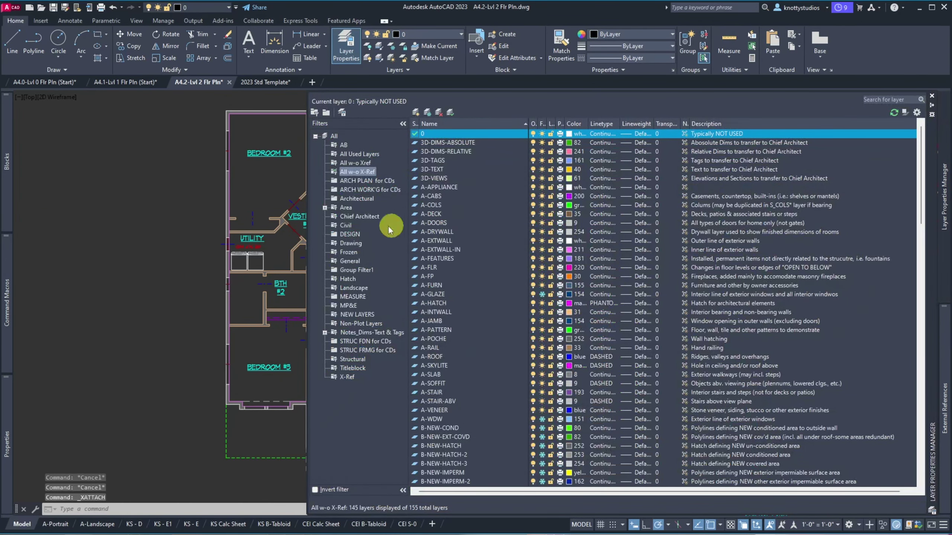
pyautogui.click(347, 377)
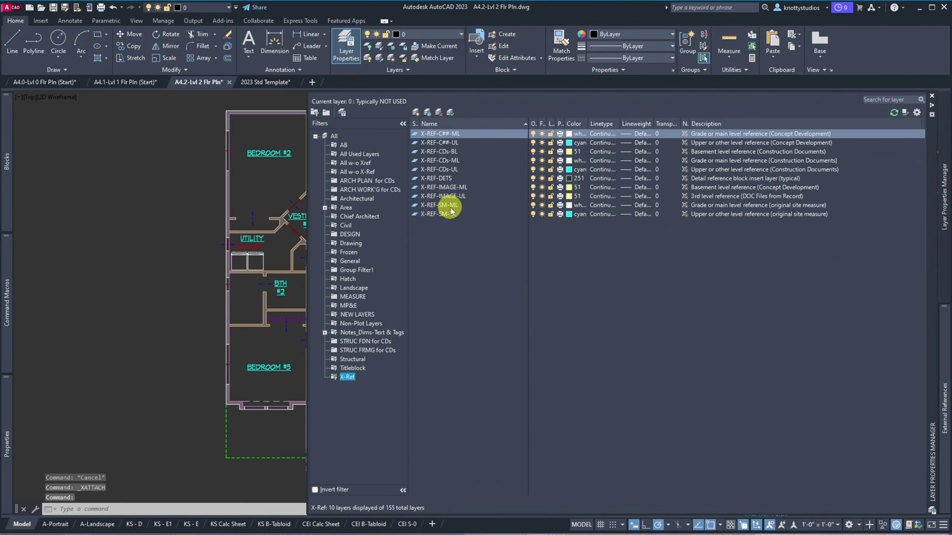
pyautogui.click(454, 162)
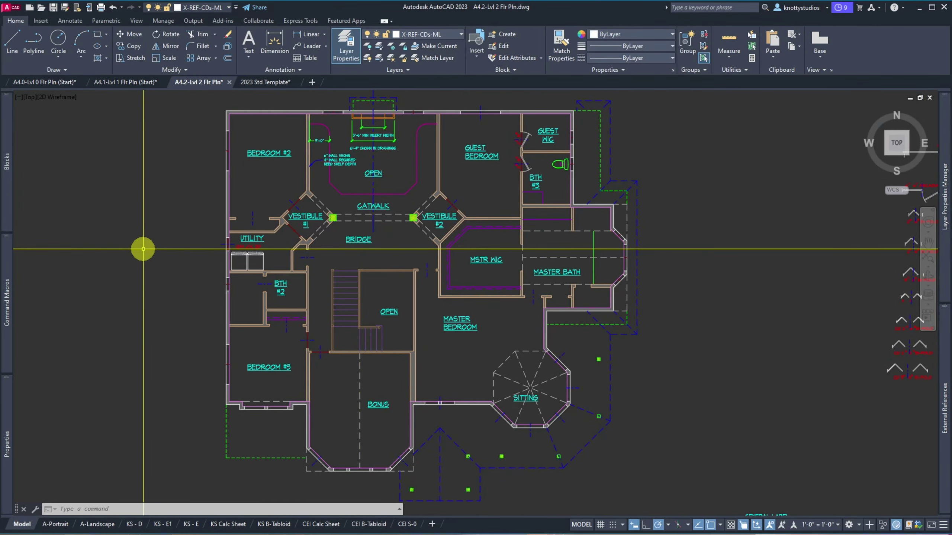
# Step: Attach A4.1-Lvl 1 Flr Pln (Start) as an overlay external reference and place it just off the upper level plan's lower-left corner
pyautogui.press('Return')
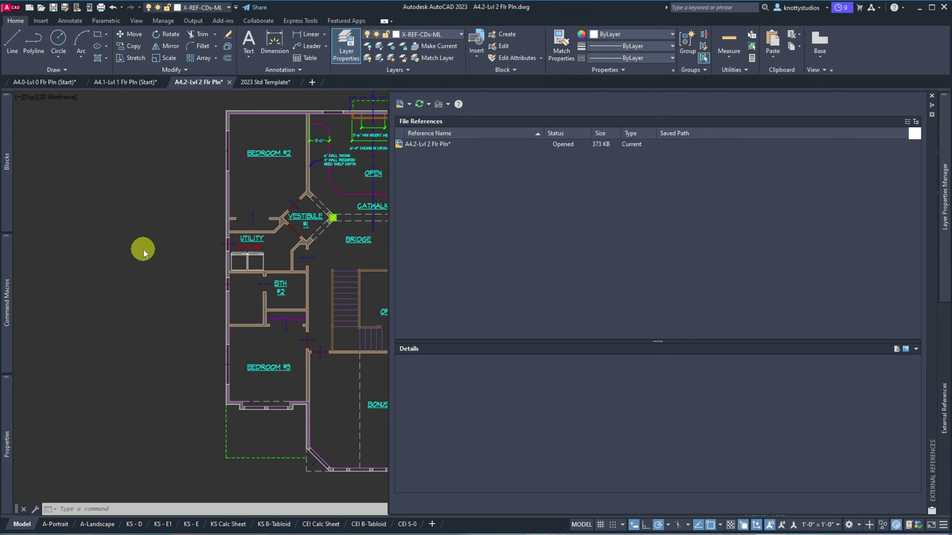
pyautogui.click(399, 106)
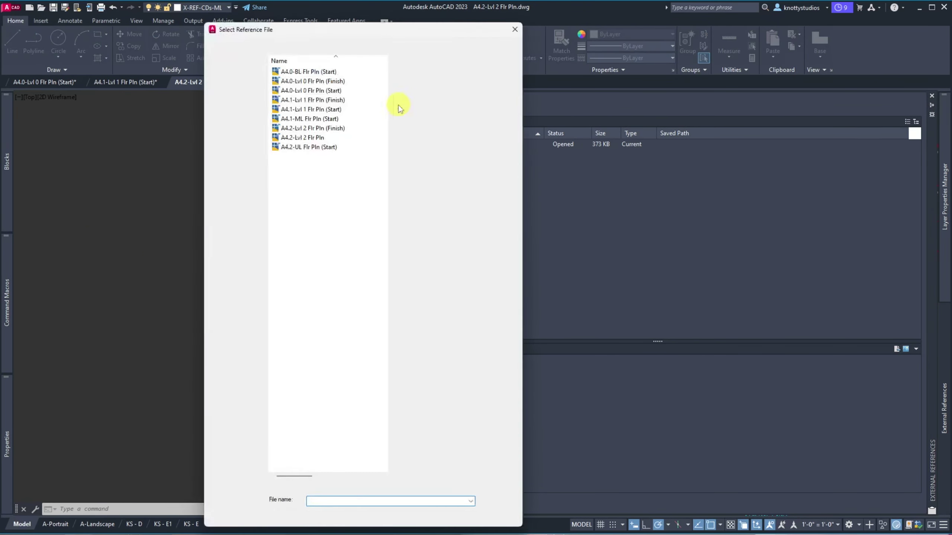
pyautogui.click(297, 109)
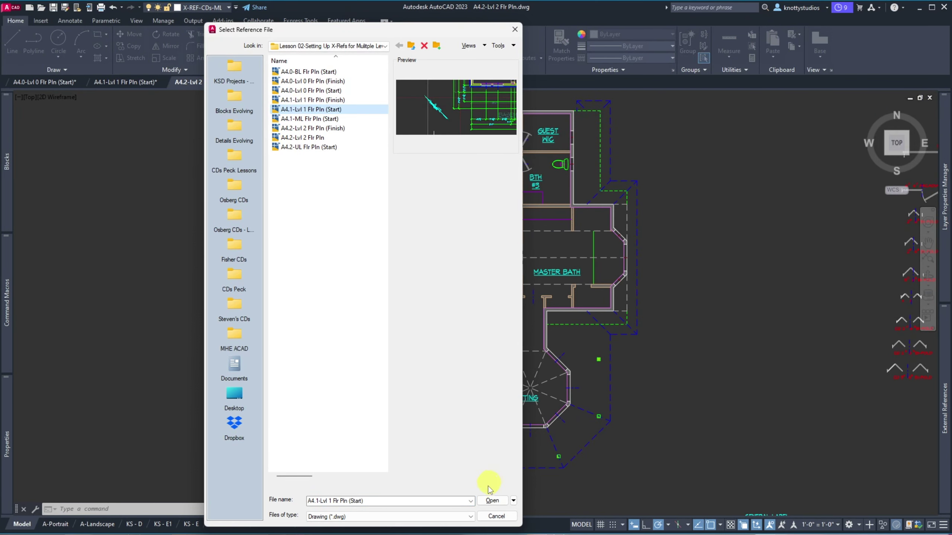
pyautogui.click(491, 501)
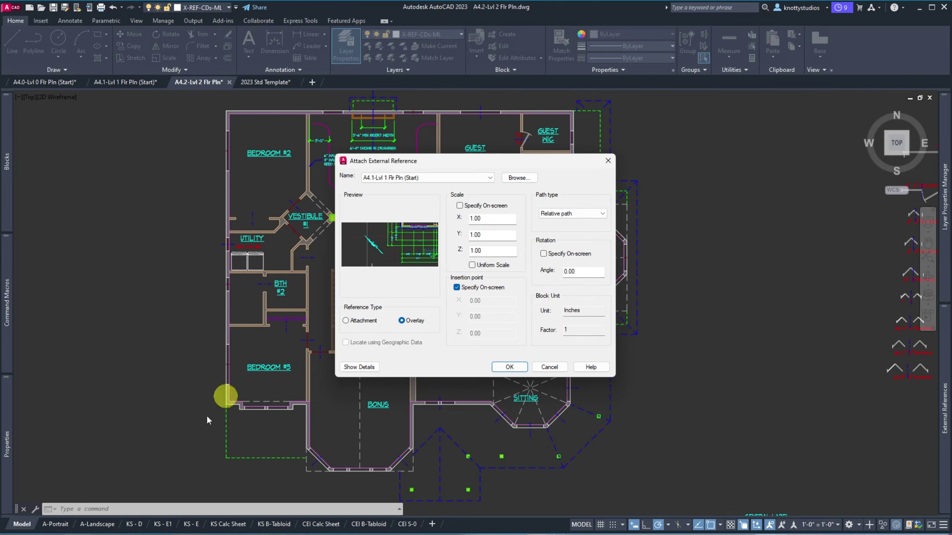
pyautogui.click(518, 370)
pyautogui.scroll(-6, 375, 315)
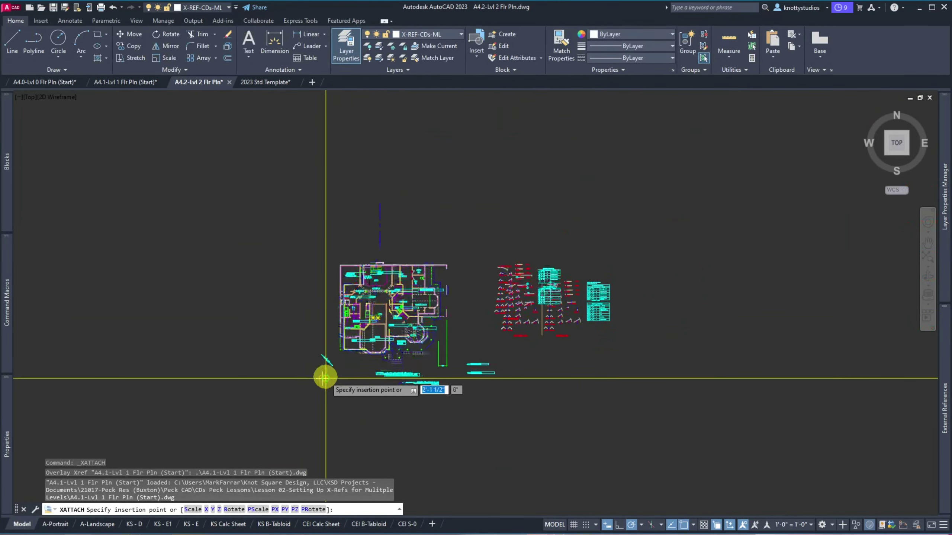
pyautogui.scroll(5, 324, 378)
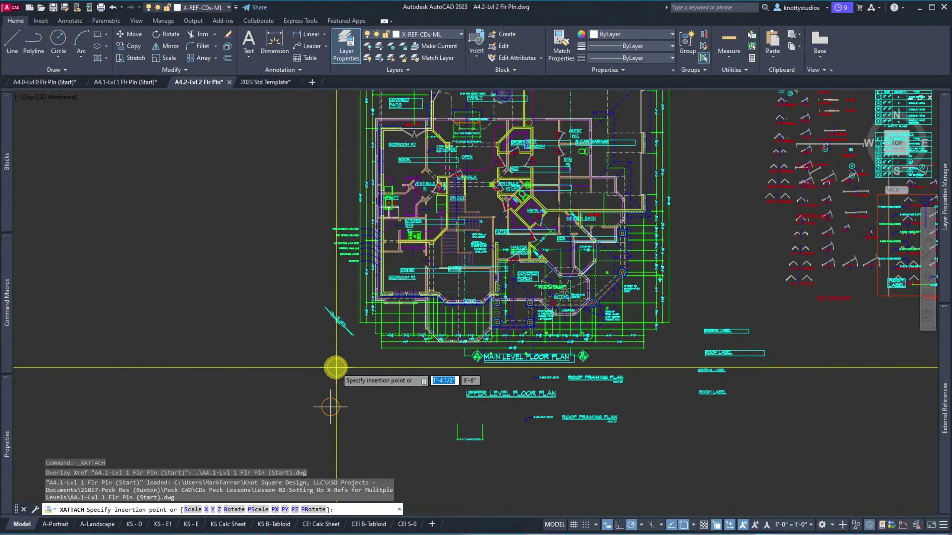
pyautogui.click(330, 407)
pyautogui.click(336, 367)
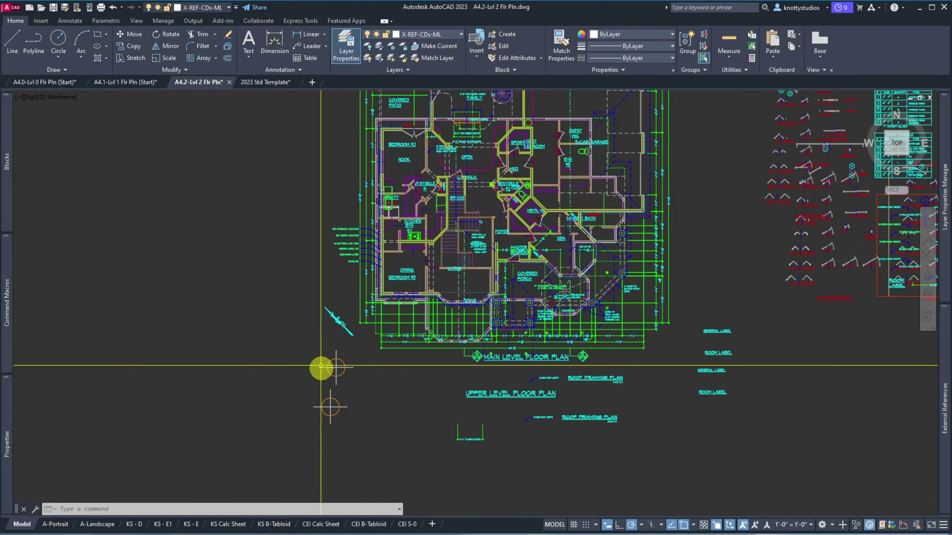
# Step: Move the main level reference by its lower-left exterior wall corner onto the matching exterior wall corner of the upper level plan
pyautogui.scroll(8, 371, 305)
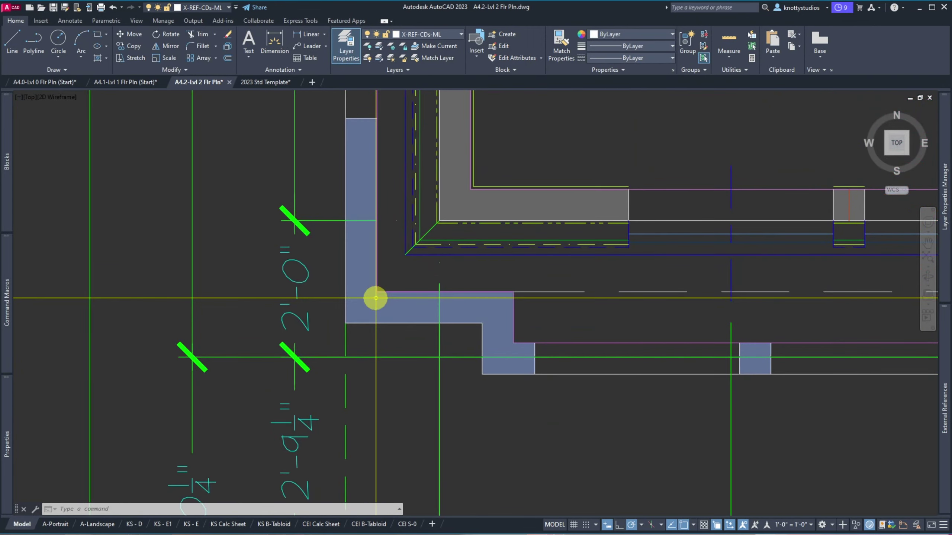
pyautogui.write('m')
pyautogui.press('Return')
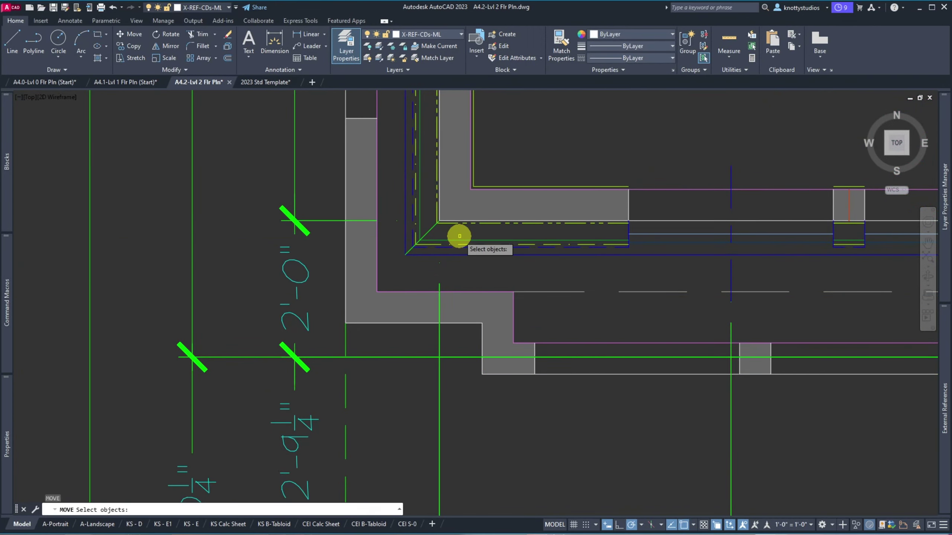
pyautogui.scroll(6, 450, 217)
pyautogui.click(332, 242)
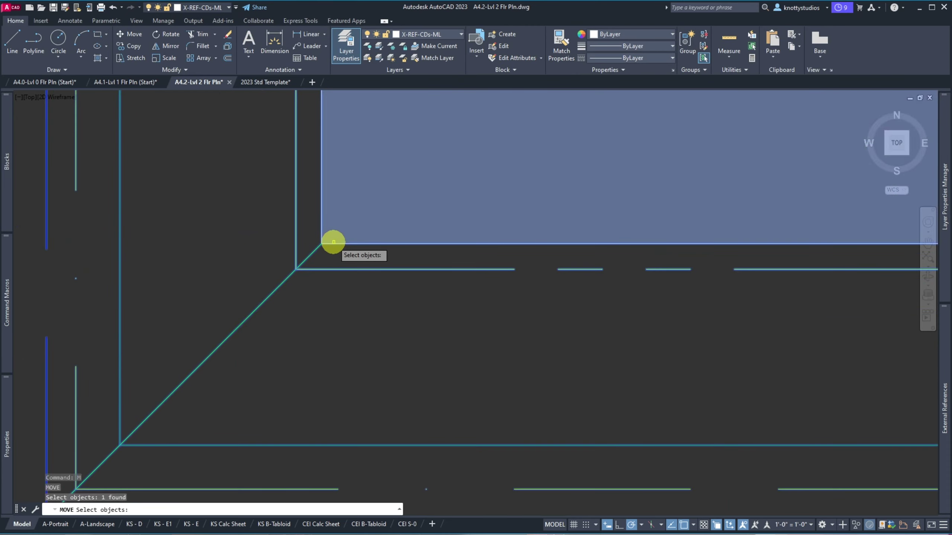
pyautogui.press('Return')
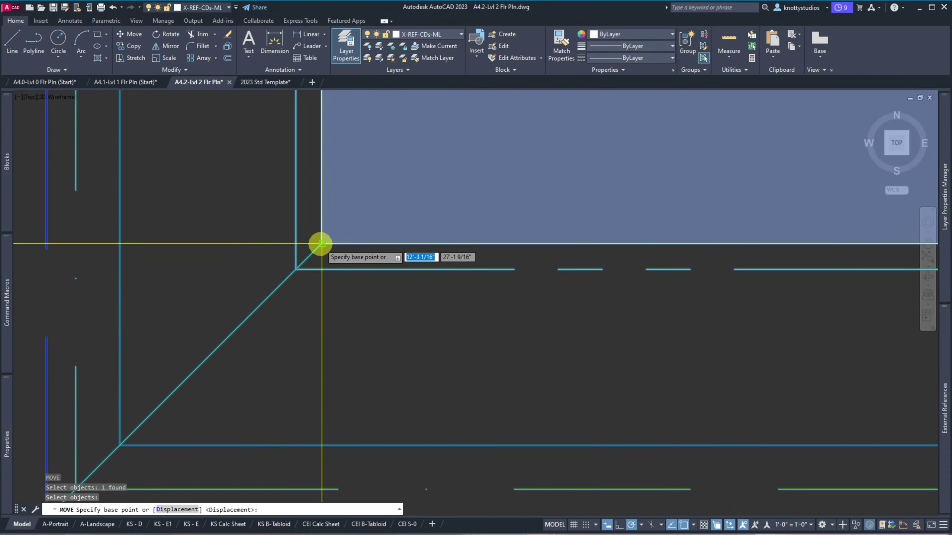
pyautogui.click(321, 243)
pyautogui.scroll(-5, 361, 164)
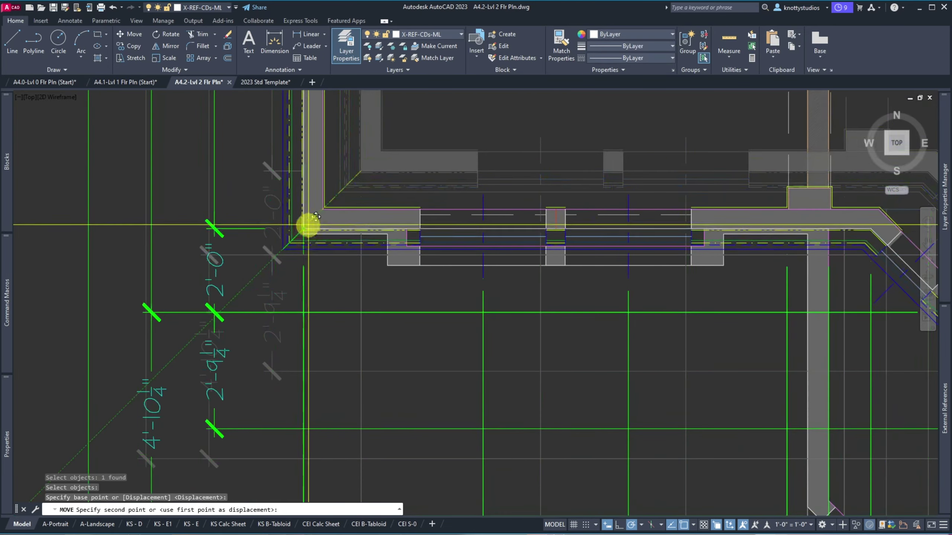
pyautogui.scroll(5, 308, 225)
pyautogui.moveTo(308, 225)
pyautogui.mouseDown(button='middle')
pyautogui.moveTo(292, 255)
pyautogui.moveTo(318, 297)
pyautogui.moveTo(366, 208)
pyautogui.moveTo(333, 225)
pyautogui.mouseUp(button='middle')
pyautogui.click(322, 231)
pyautogui.scroll(-6, 230, 241)
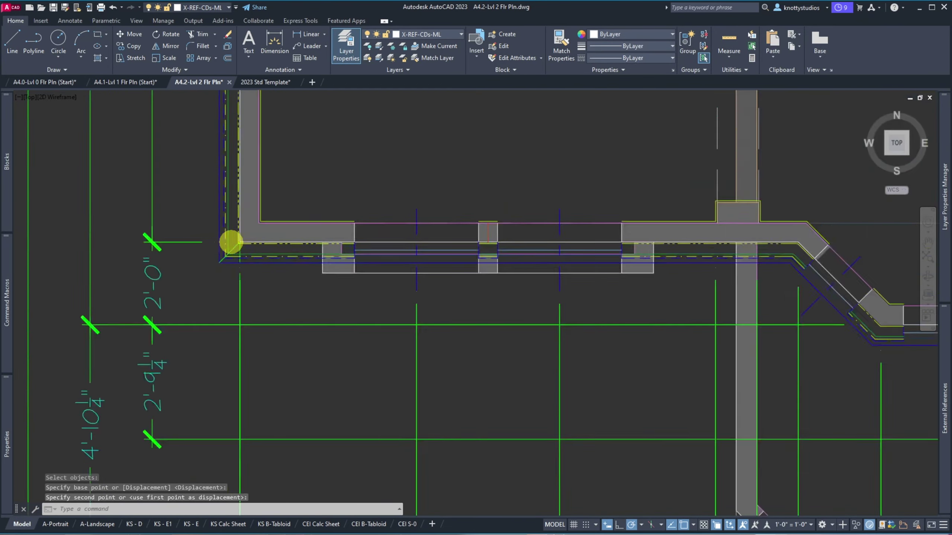
# Step: Examine how the overlaid main and upper level plans line up at the exterior corners, garage, stairs and sitting area
pyautogui.scroll(-4, 270, 300)
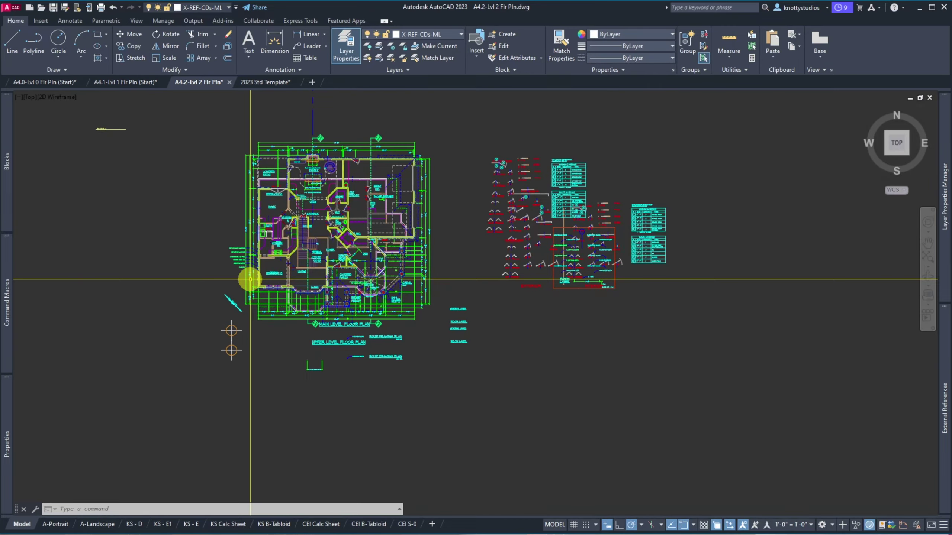
pyautogui.scroll(10, 250, 280)
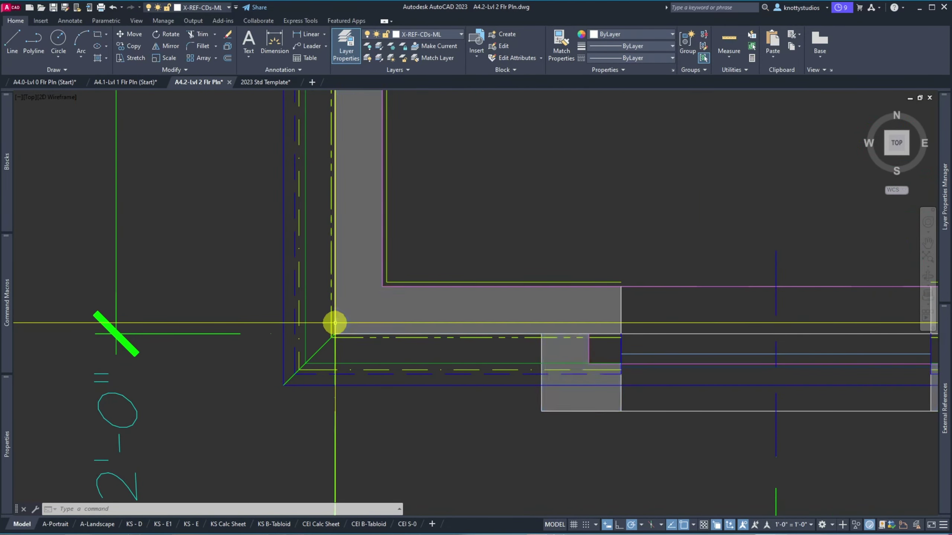
pyautogui.scroll(-10, 296, 373)
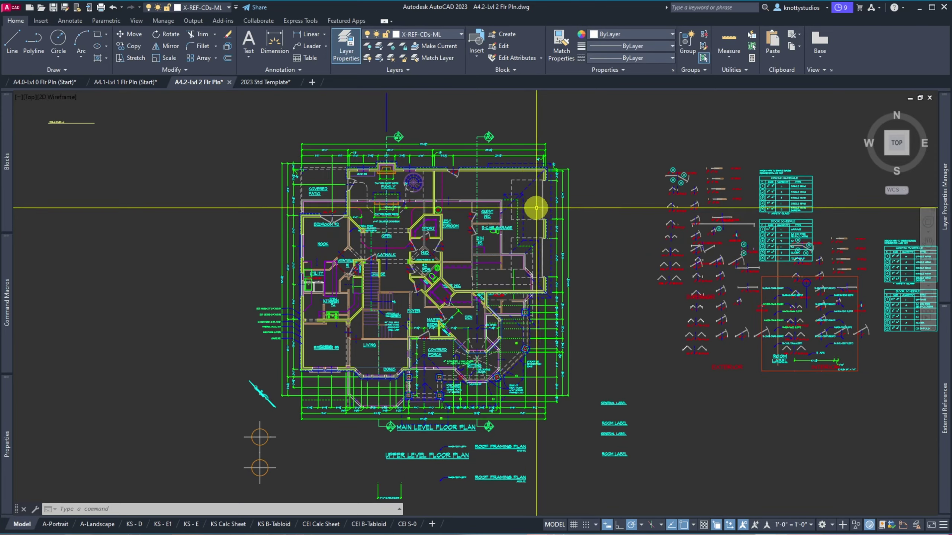
pyautogui.scroll(10, 532, 205)
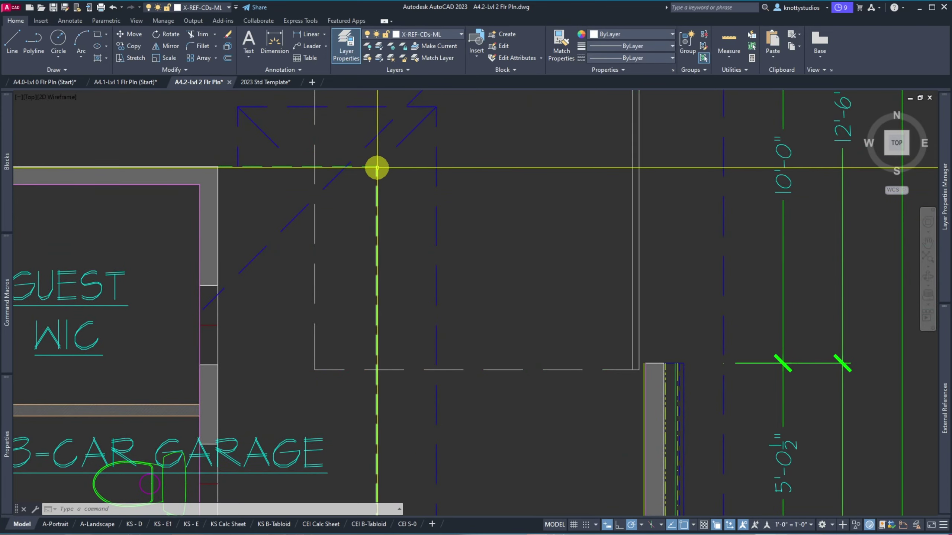
pyautogui.scroll(-10, 377, 168)
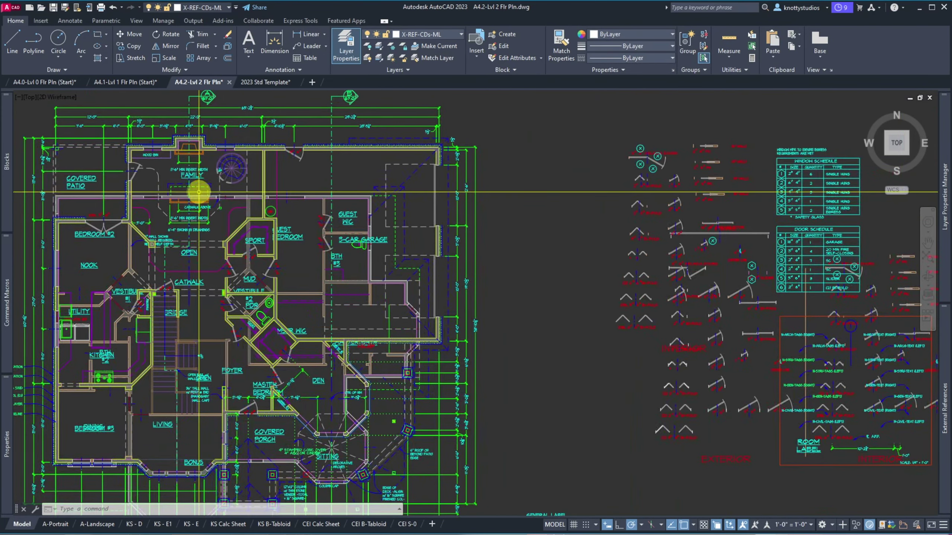
pyautogui.scroll(6, 198, 192)
pyautogui.scroll(-4, 236, 240)
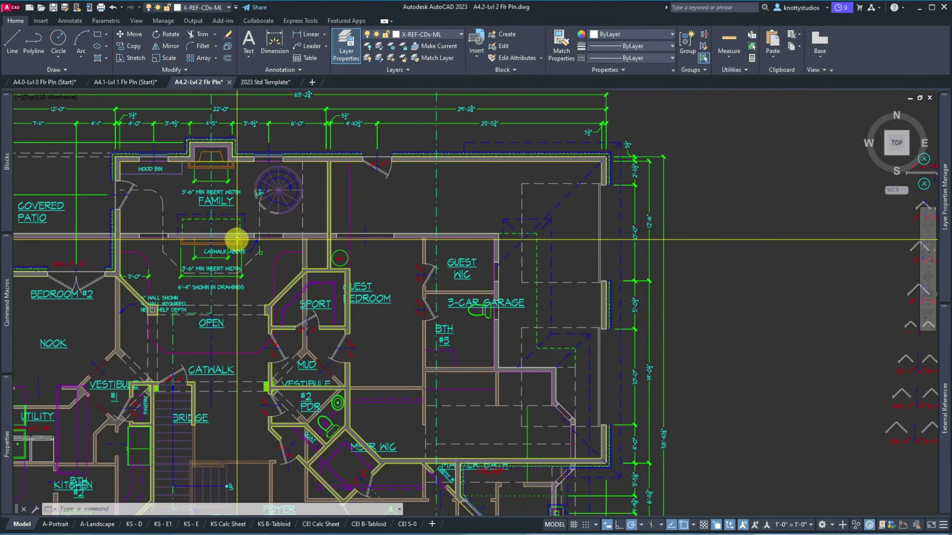
pyautogui.scroll(-3, 237, 240)
pyautogui.scroll(3, 171, 455)
pyautogui.scroll(2, 171, 455)
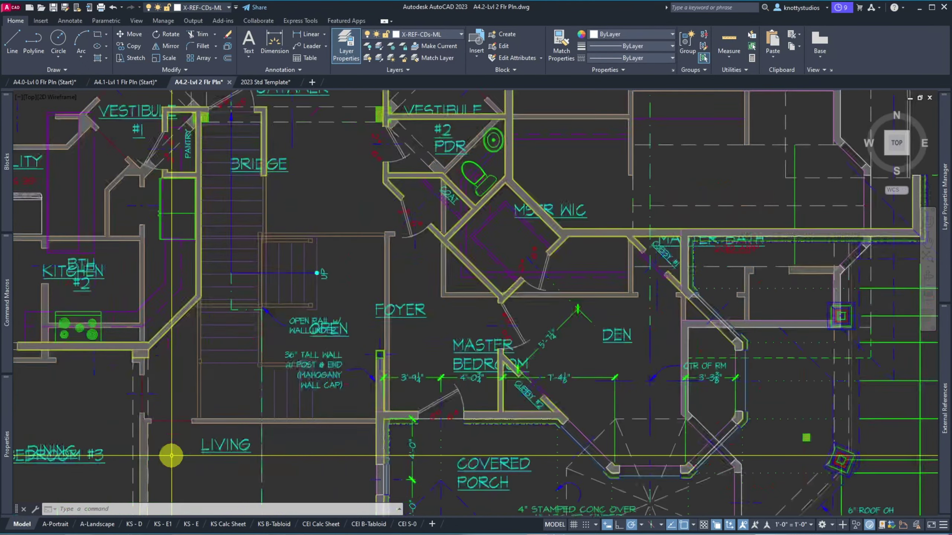
pyautogui.scroll(-5, 272, 240)
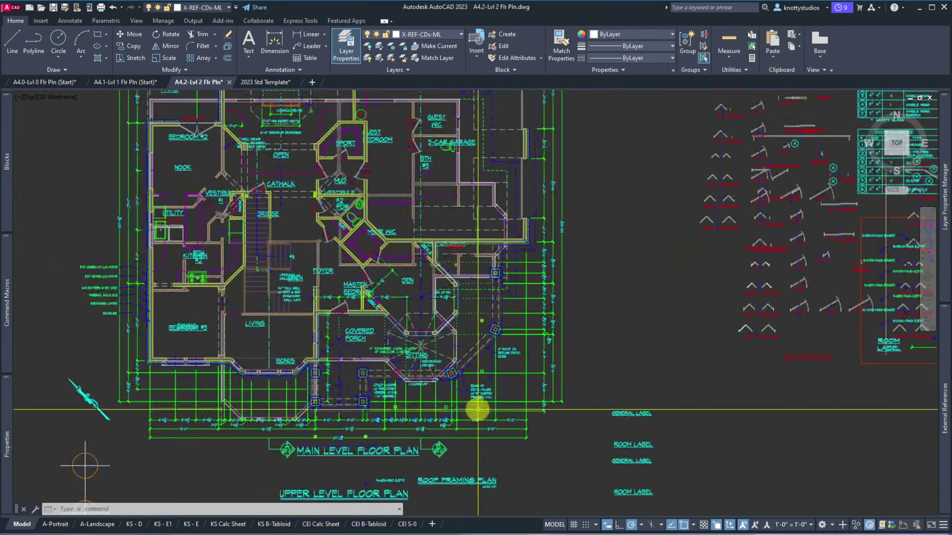
pyautogui.scroll(6, 477, 410)
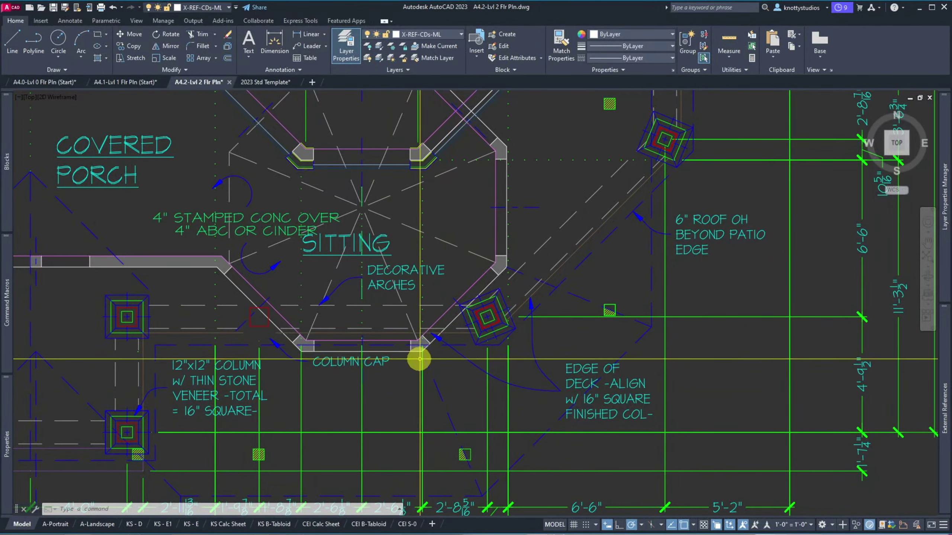
pyautogui.scroll(-1, 419, 359)
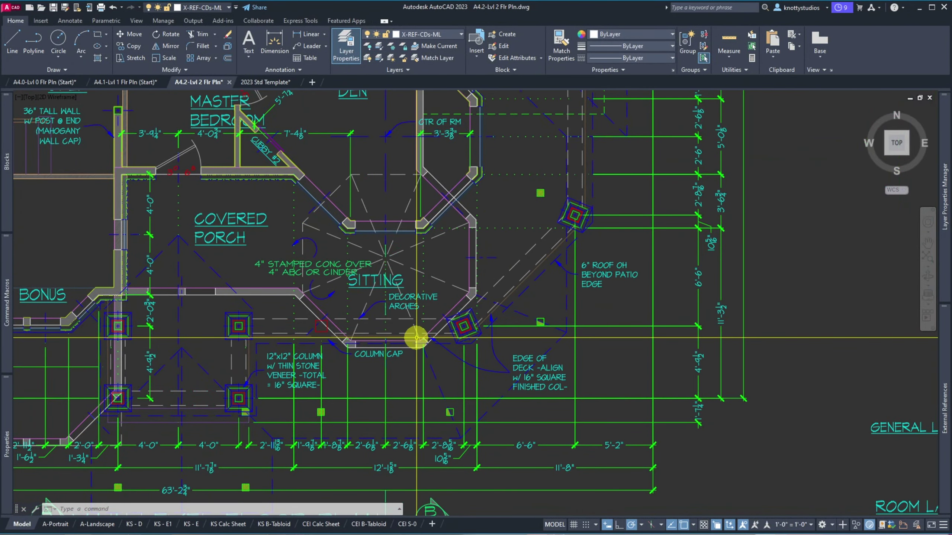
pyautogui.scroll(-4, 314, 389)
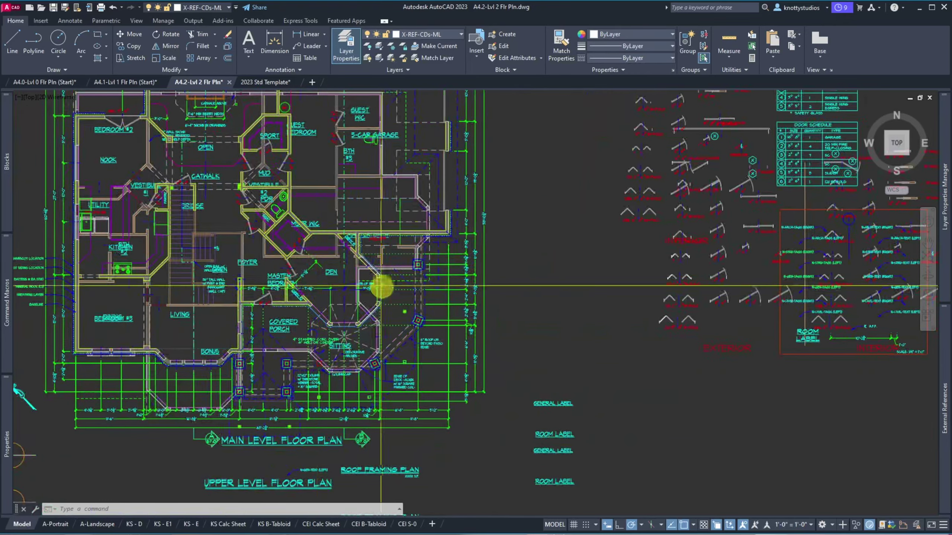
pyautogui.scroll(-2, 382, 361)
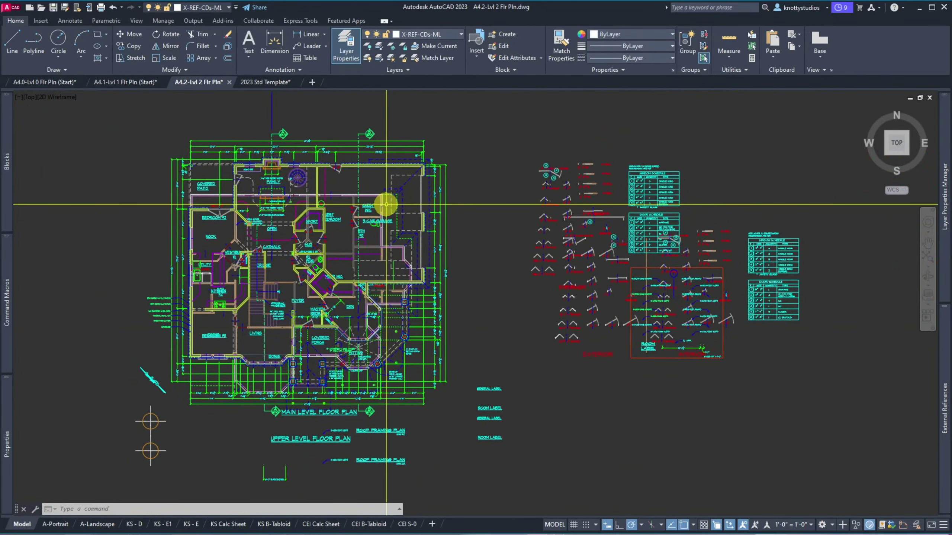
pyautogui.scroll(5, 386, 204)
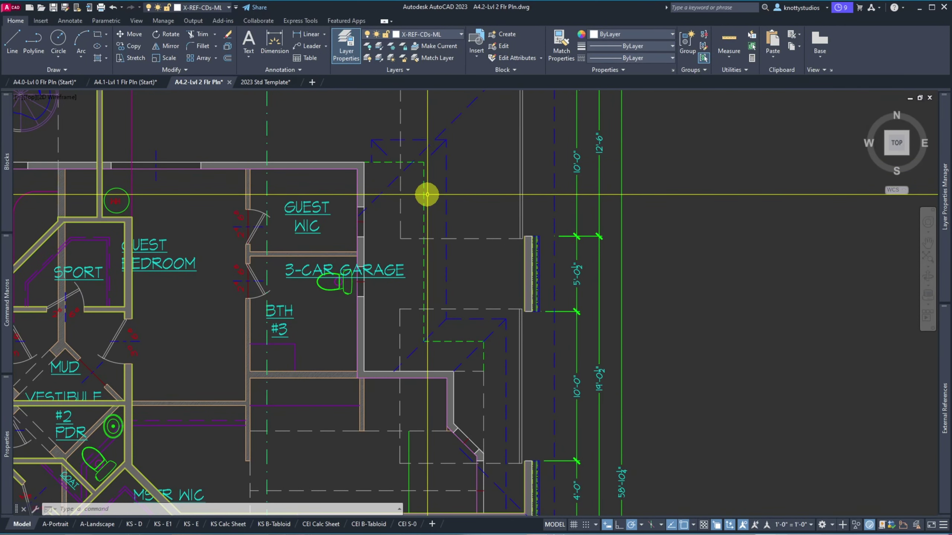
pyautogui.write('m')
pyautogui.press('Return')
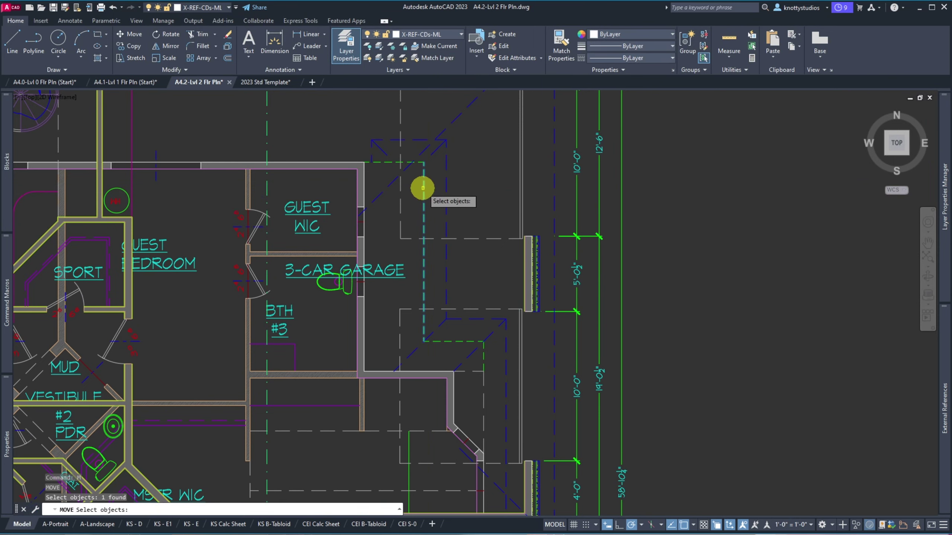
pyautogui.press('Return')
pyautogui.press('Escape')
pyautogui.scroll(-2, 427, 191)
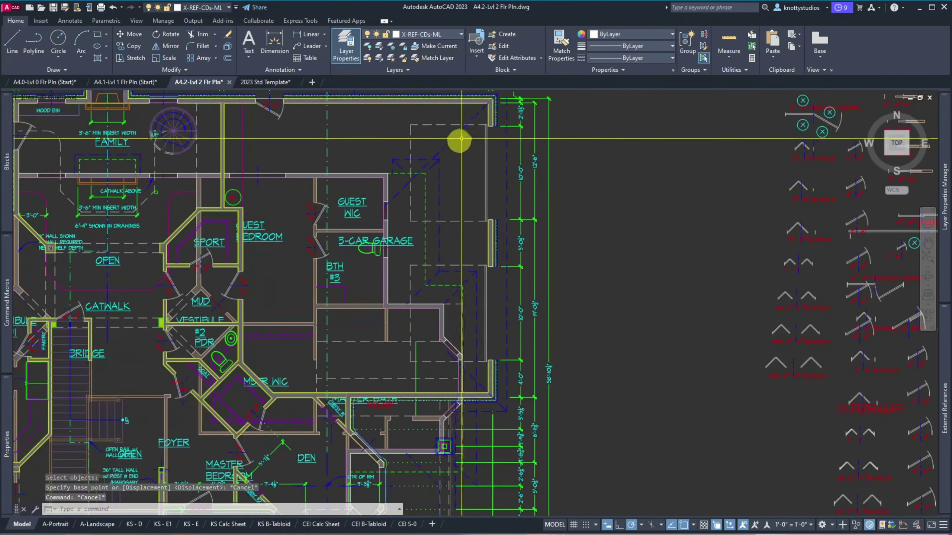
# Step: Move the main level reference by the garage's upper-right exterior corner onto the upper level plan's corner beyond the guest closet
pyautogui.press('Return')
pyautogui.click(487, 109)
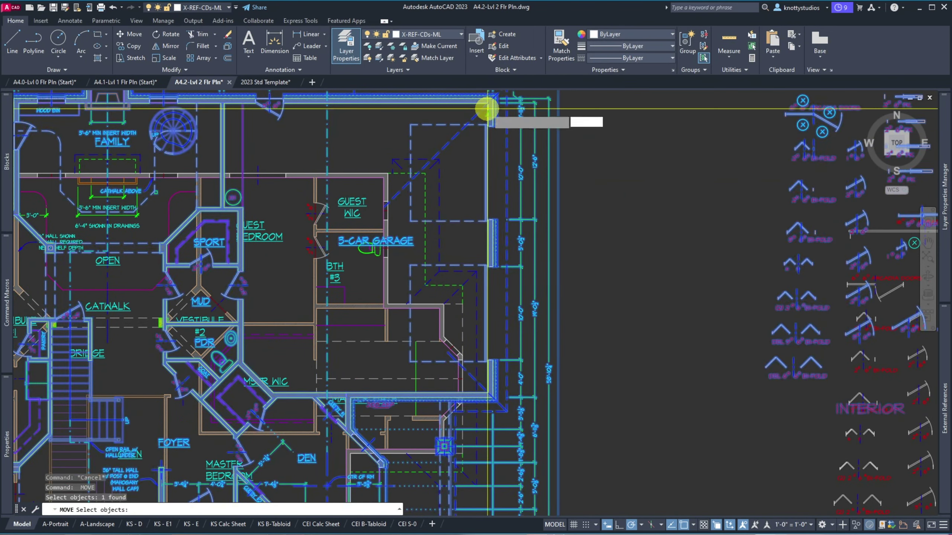
pyautogui.press('Return')
pyautogui.scroll(10, 487, 103)
pyautogui.click(460, 161)
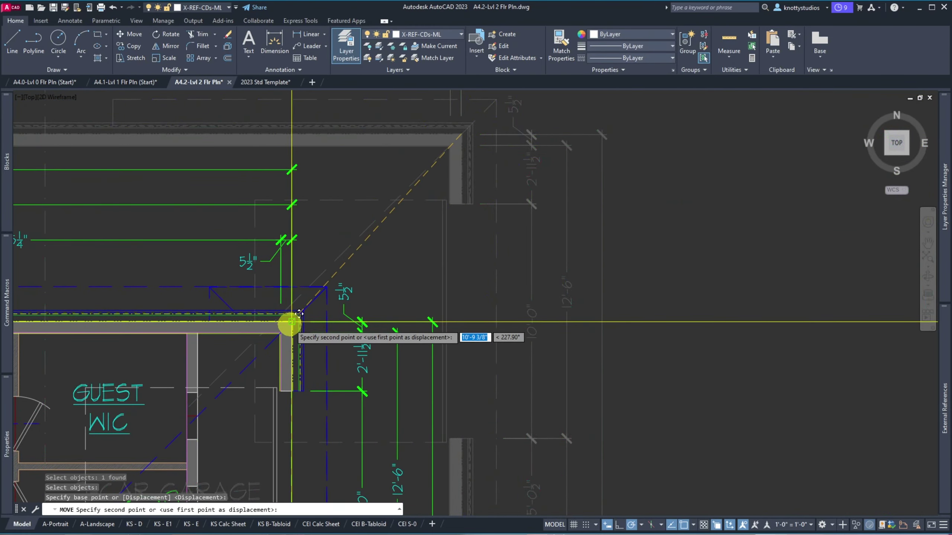
pyautogui.click(292, 322)
# Step: Examine how the two plans line up at the garage, guest closet, covered patio and sitting area
pyautogui.scroll(-10, 365, 234)
pyautogui.scroll(5, 325, 257)
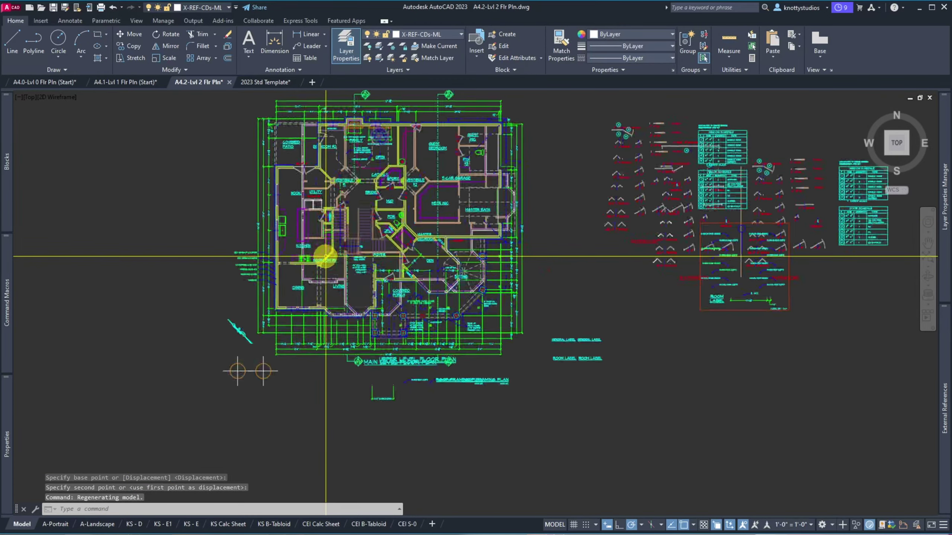
pyautogui.scroll(2, 325, 257)
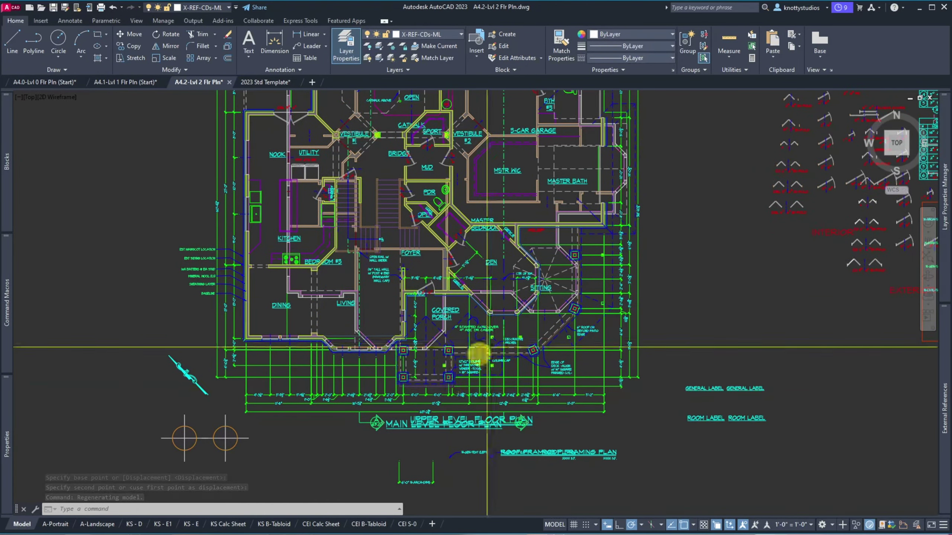
pyautogui.scroll(-4, 528, 303)
pyautogui.scroll(10, 552, 221)
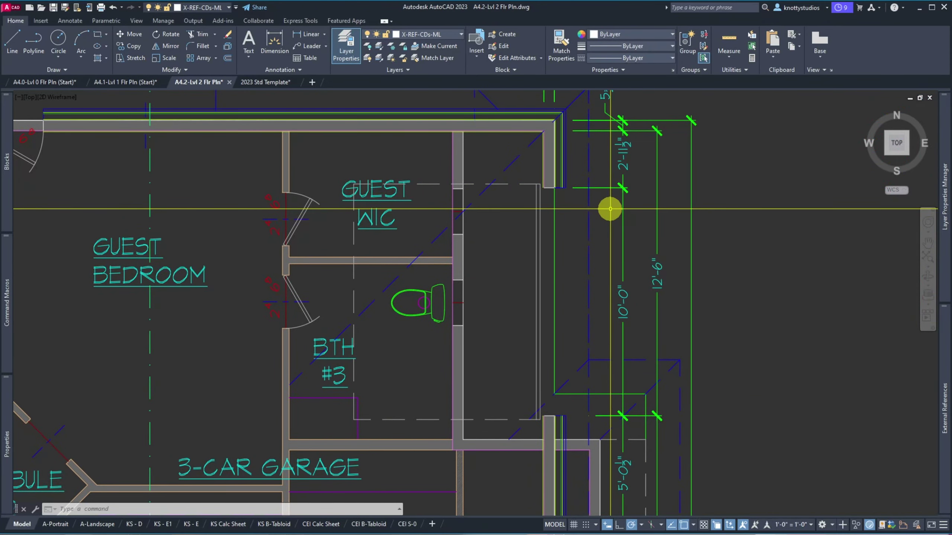
pyautogui.scroll(-2, 439, 262)
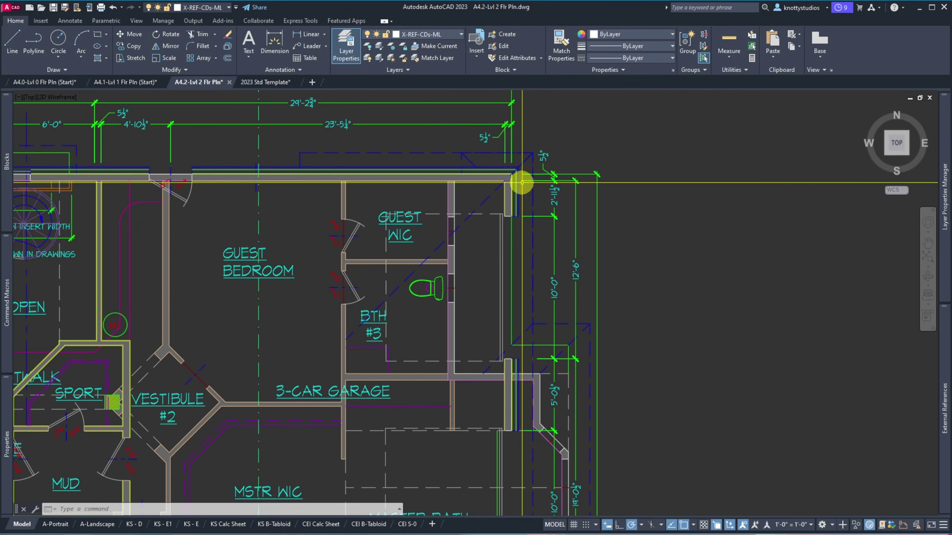
pyautogui.scroll(-4, 490, 181)
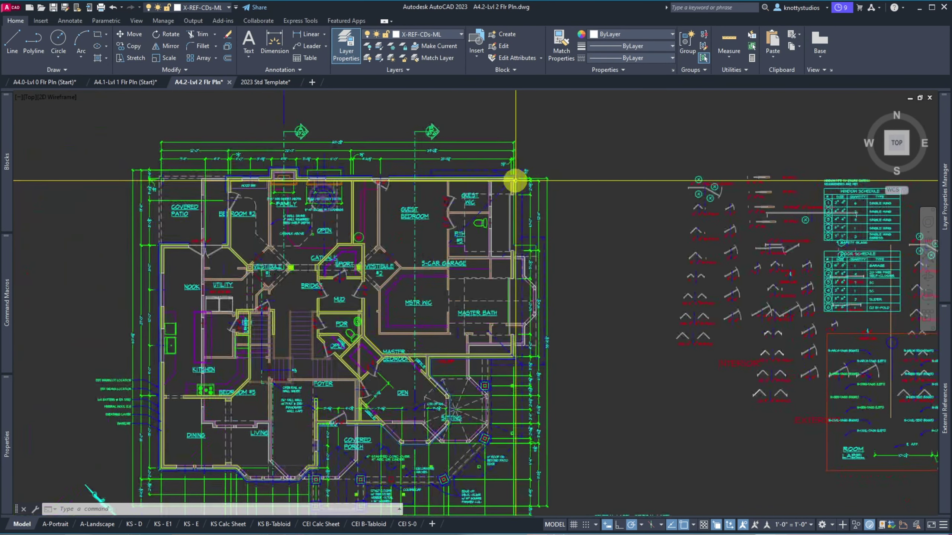
pyautogui.scroll(8, 166, 185)
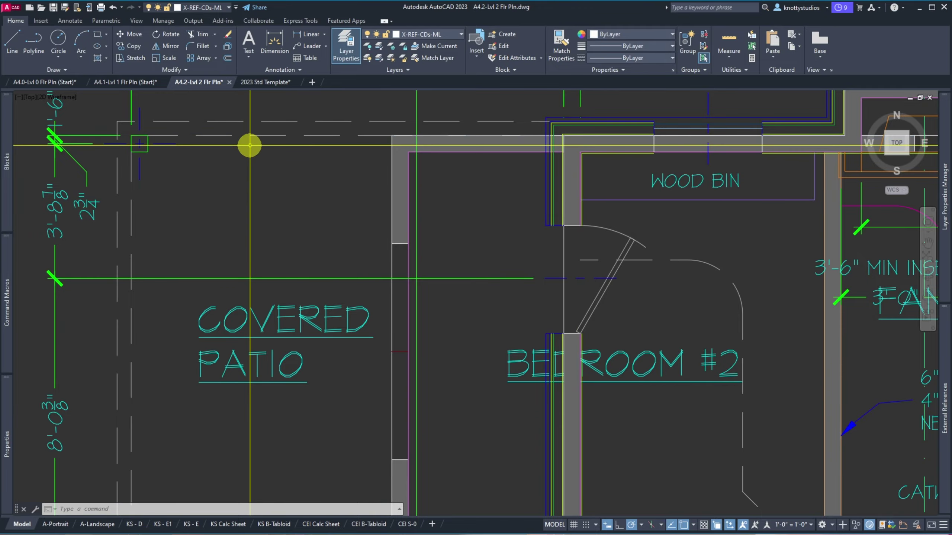
pyautogui.scroll(-2, 126, 132)
pyautogui.scroll(-5, 126, 131)
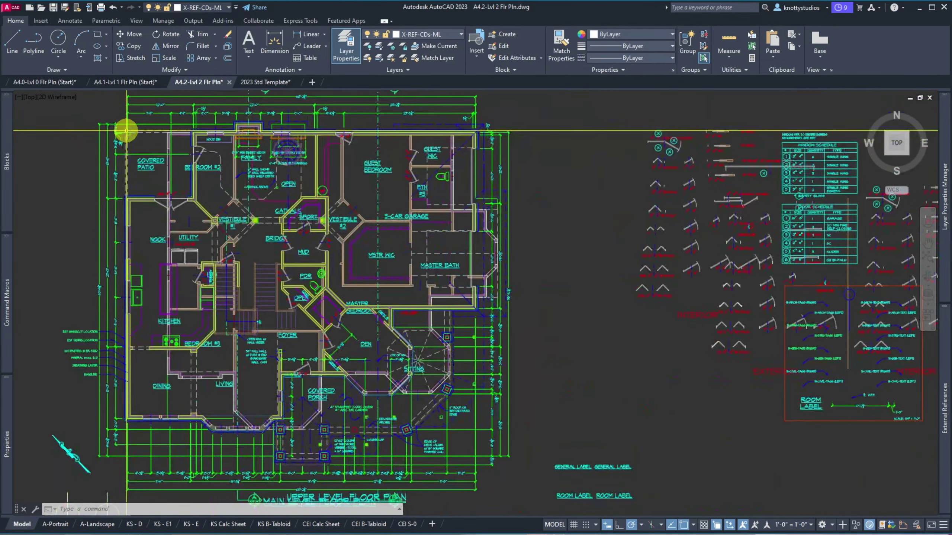
pyautogui.scroll(4, 436, 384)
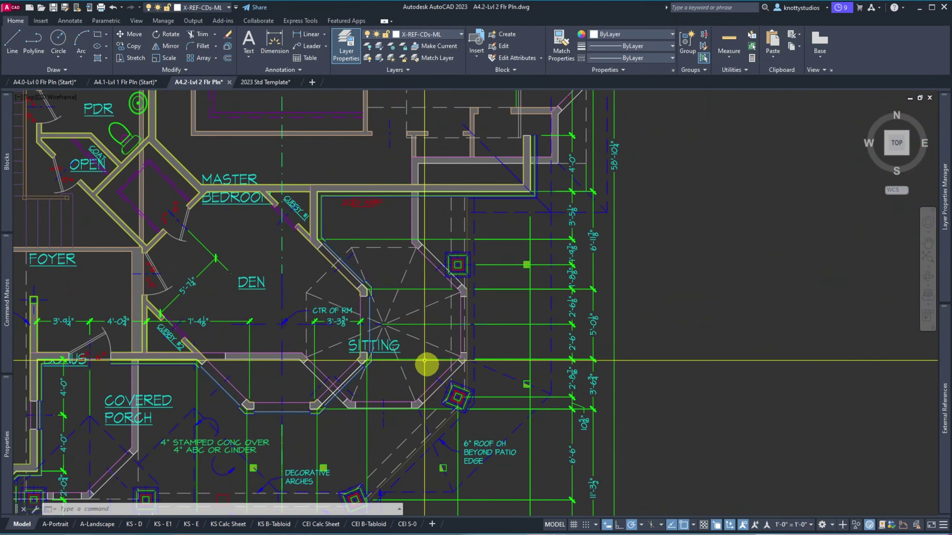
# Step: Move the main level reference by the den bay's upper-right outer wall corner onto the matching corner of the upper level sitting area
pyautogui.scroll(2, 378, 337)
pyautogui.scroll(4, 377, 337)
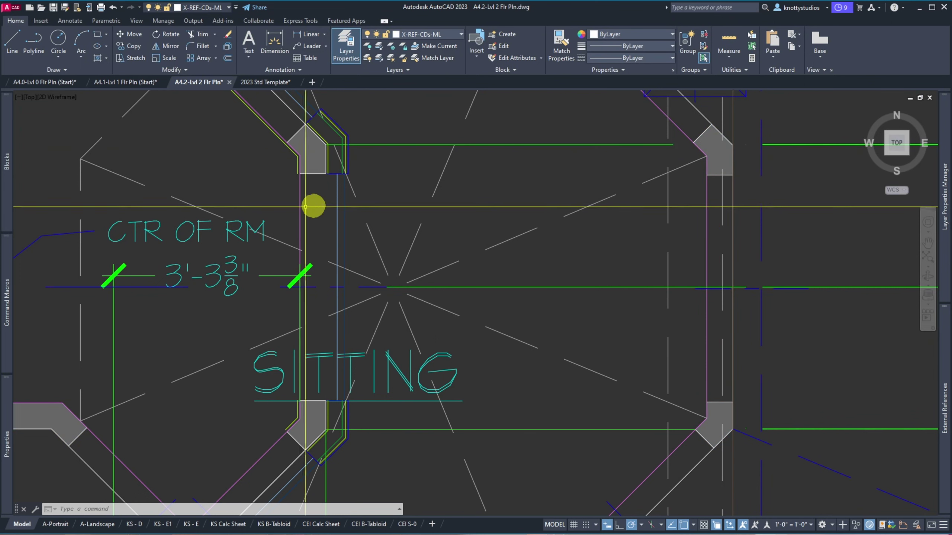
pyautogui.write('m')
pyautogui.press('Return')
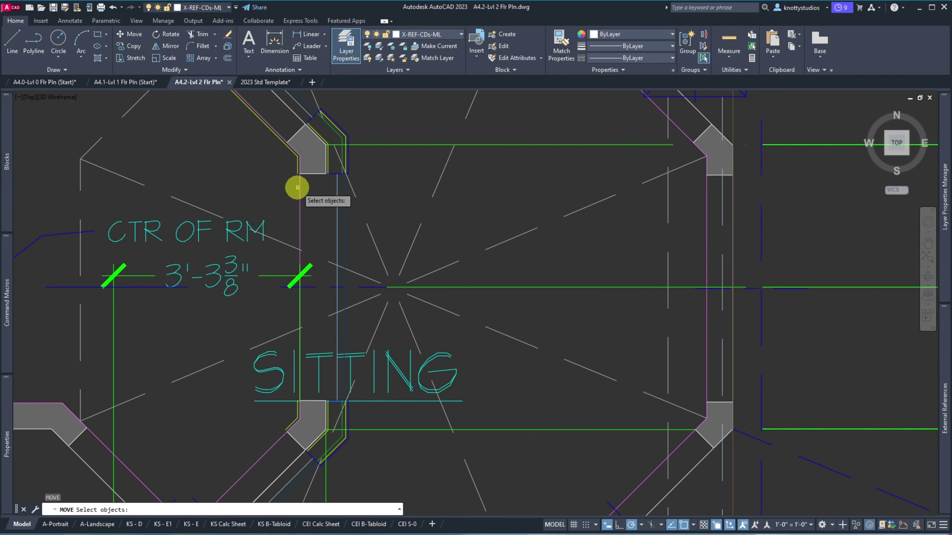
pyautogui.click(300, 191)
pyautogui.press('Return')
pyautogui.scroll(4, 324, 148)
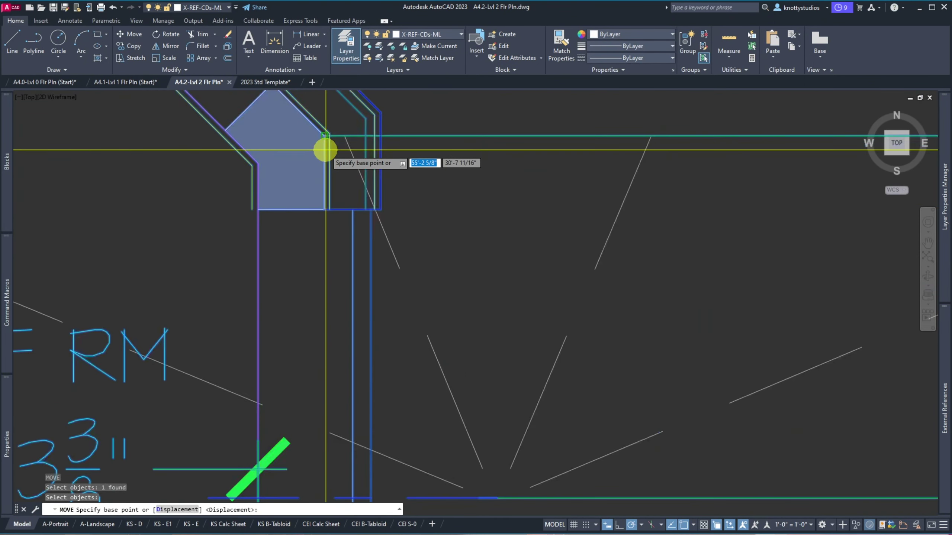
pyautogui.click(323, 135)
pyautogui.scroll(-4, 251, 159)
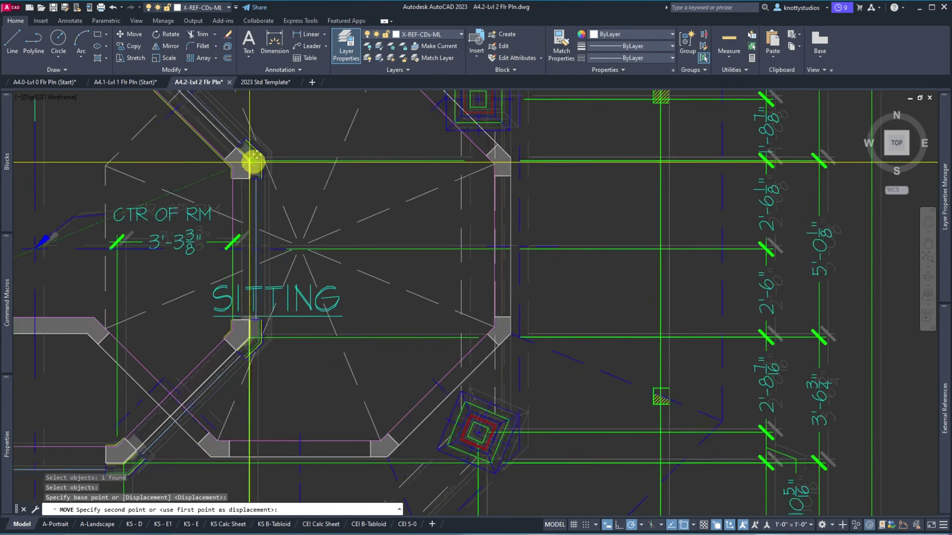
pyautogui.scroll(2, 529, 155)
pyautogui.scroll(5, 401, 205)
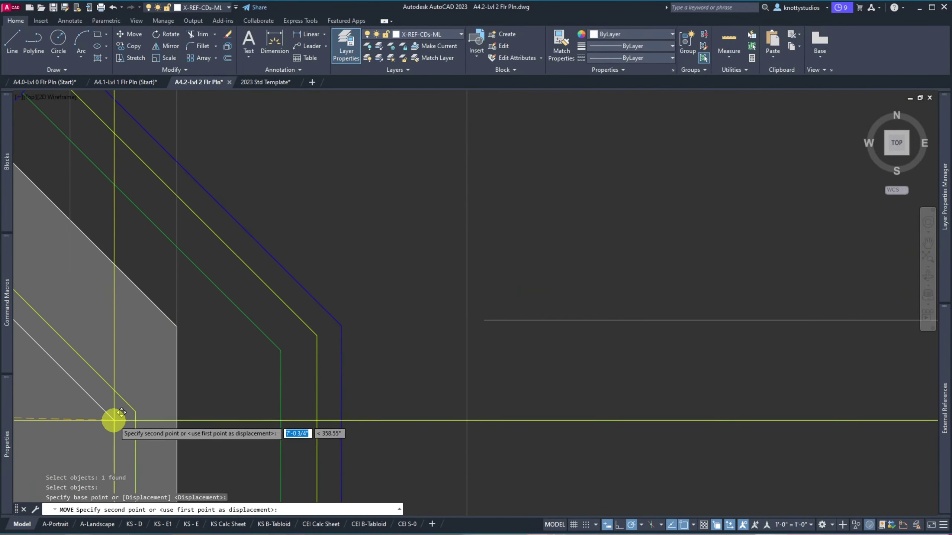
pyautogui.click(176, 328)
pyautogui.scroll(-6, 329, 276)
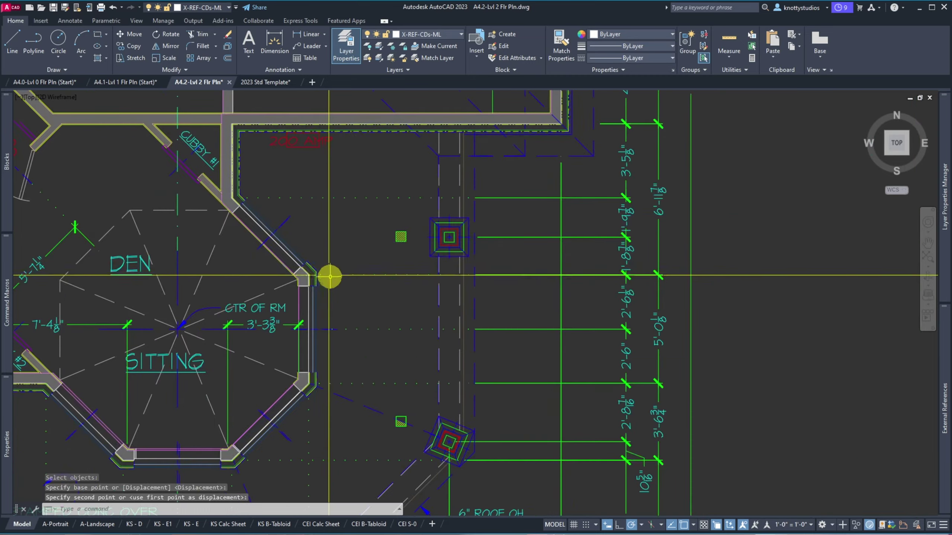
# Step: Examine the alignment of the overlaid plans at the covered patio corner post and the family room fireplace
pyautogui.scroll(2, 350, 276)
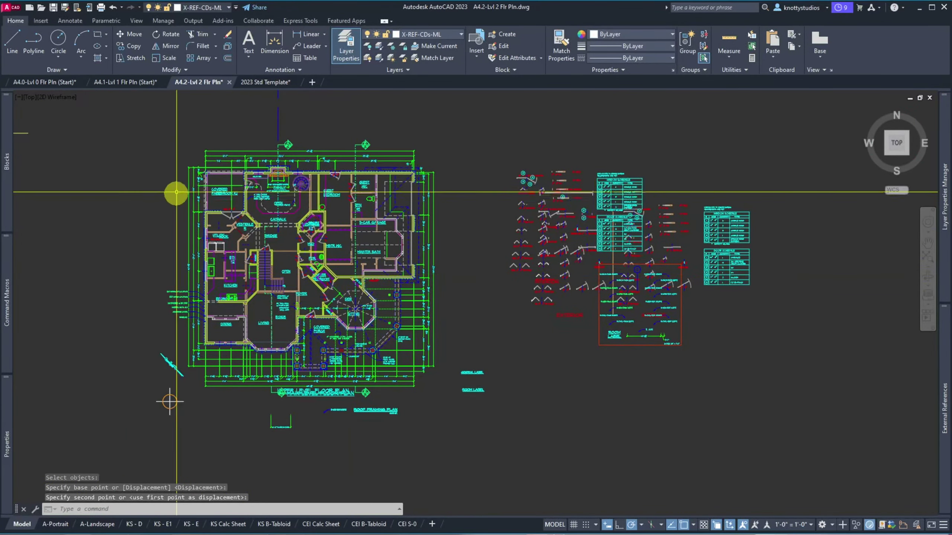
pyautogui.scroll(12, 176, 192)
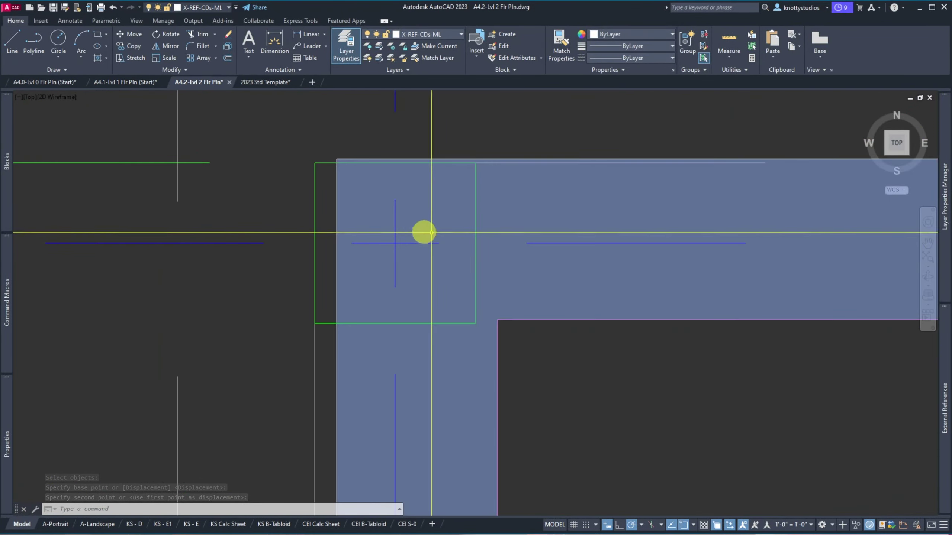
pyautogui.scroll(-8, 312, 300)
pyautogui.scroll(3, 309, 288)
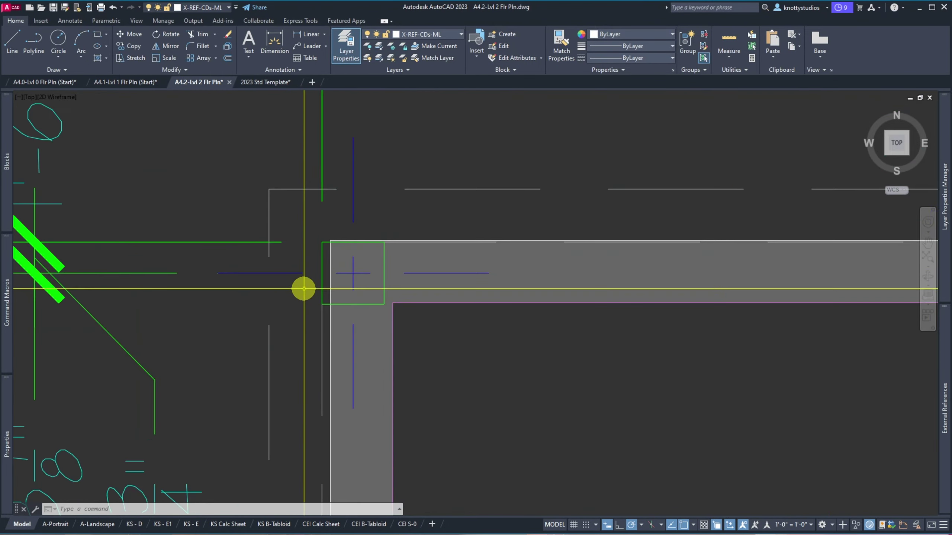
pyautogui.scroll(-5, 301, 198)
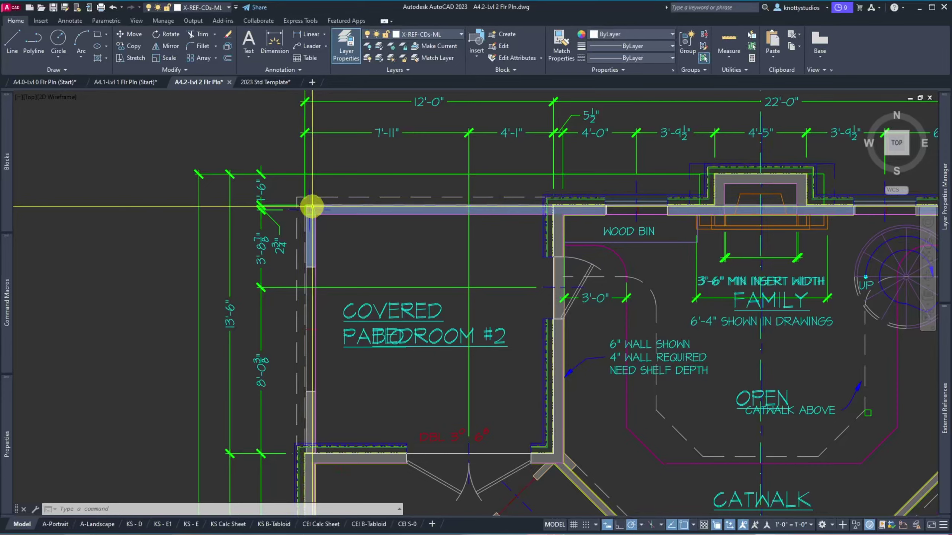
pyautogui.scroll(-2, 307, 206)
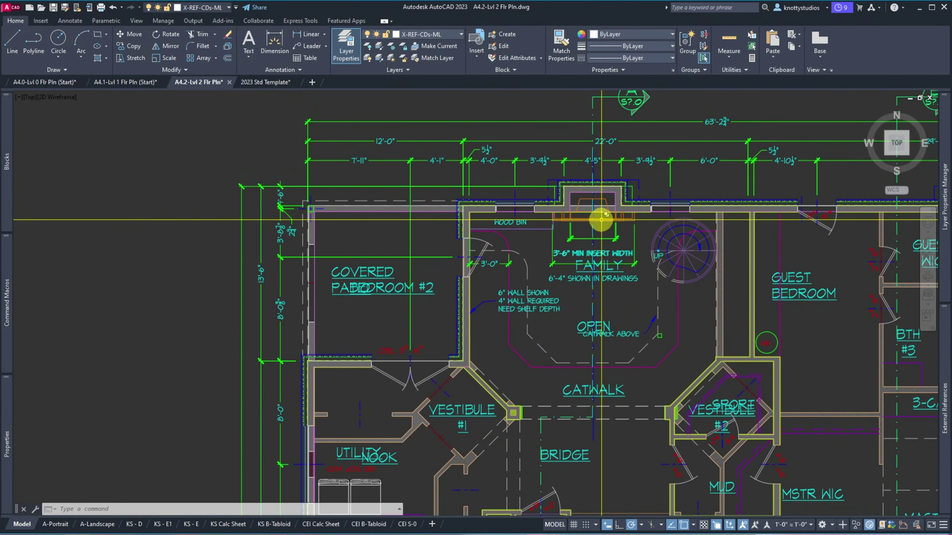
pyautogui.scroll(-3, 580, 211)
pyautogui.scroll(8, 585, 206)
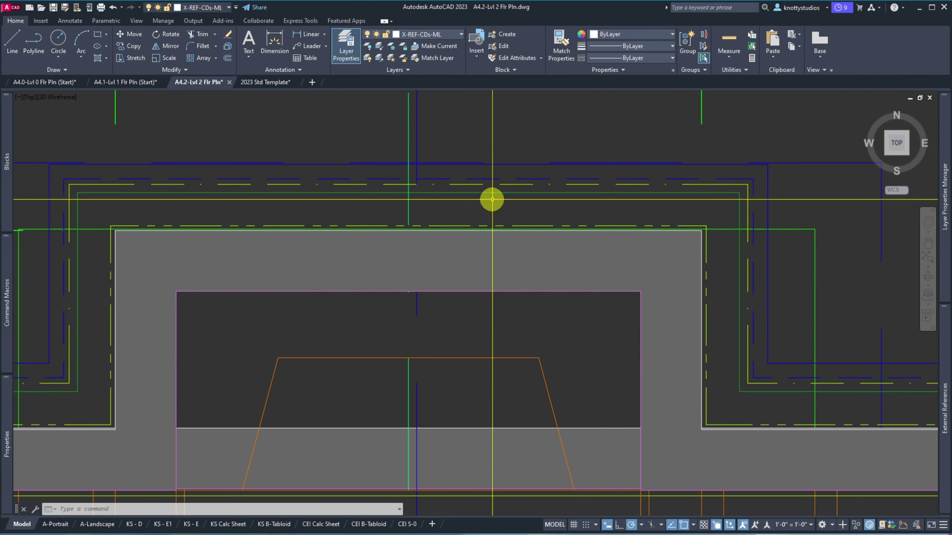
pyautogui.scroll(-4, 494, 210)
# Step: Move the main level reference by the wall corner of the fireplace bump-out onto the matching upper level wall corner
pyautogui.click(478, 236)
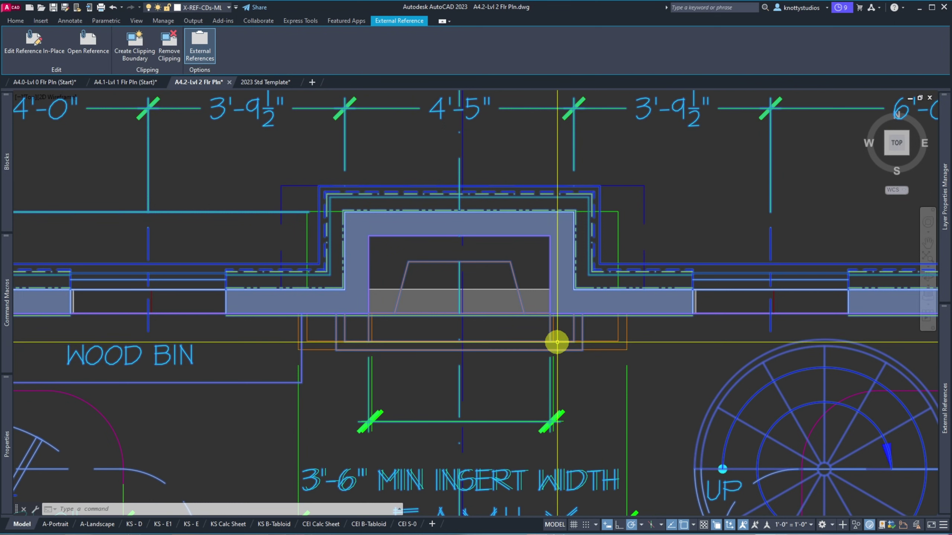
pyautogui.scroll(8, 557, 342)
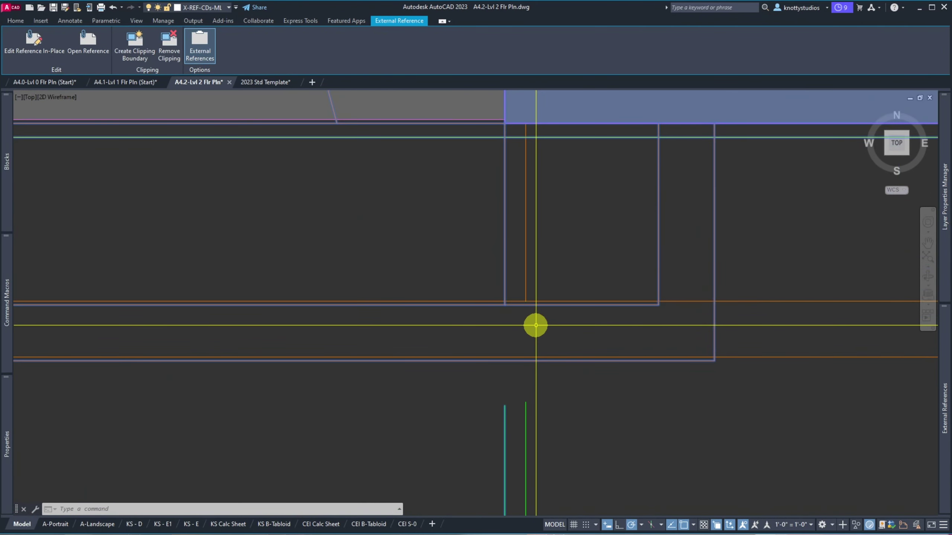
pyautogui.scroll(-4, 536, 325)
pyautogui.scroll(8, 542, 229)
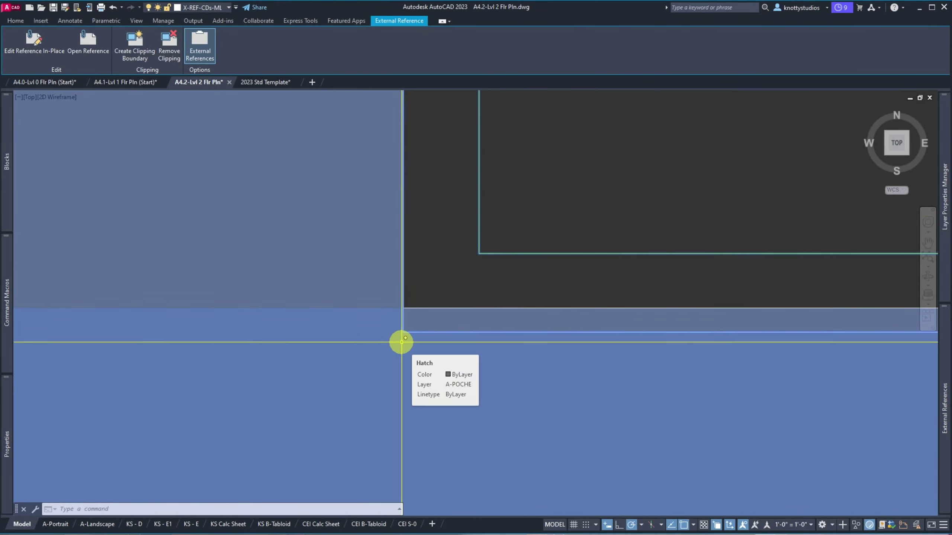
pyautogui.press('Return')
pyautogui.click(404, 332)
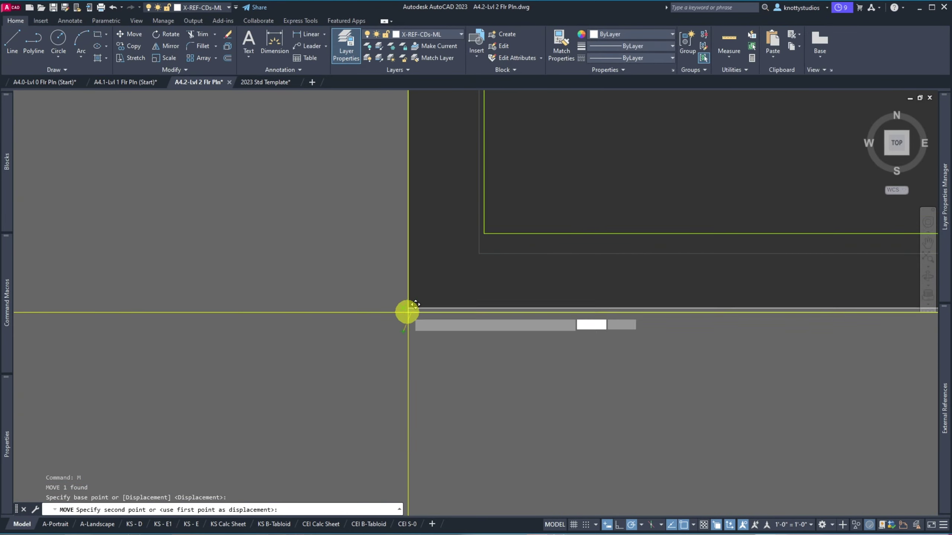
pyautogui.click(450, 332)
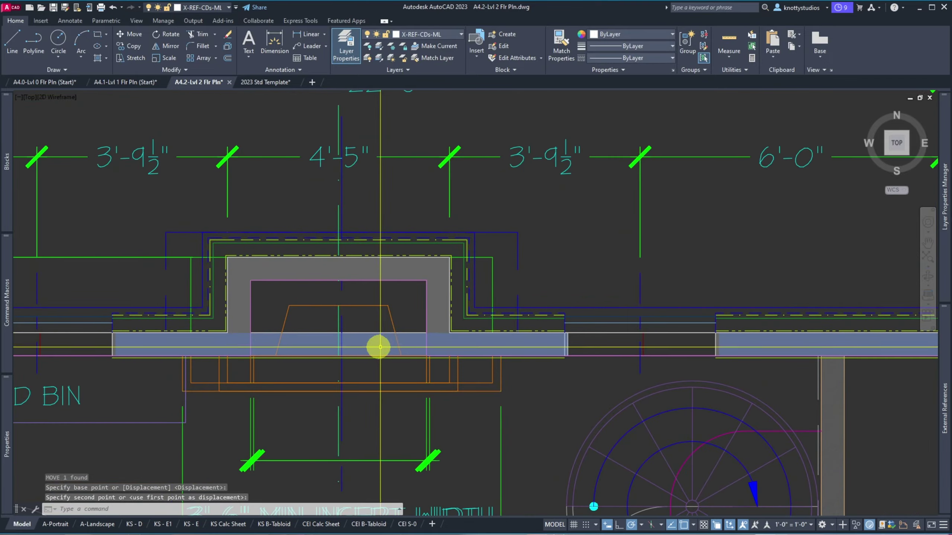
# Step: Move the main level reference by the fireplace surround's inner corner onto the matching upper level corner, and check the covered patio post corner
pyautogui.scroll(-8, 378, 347)
pyautogui.scroll(7, 380, 352)
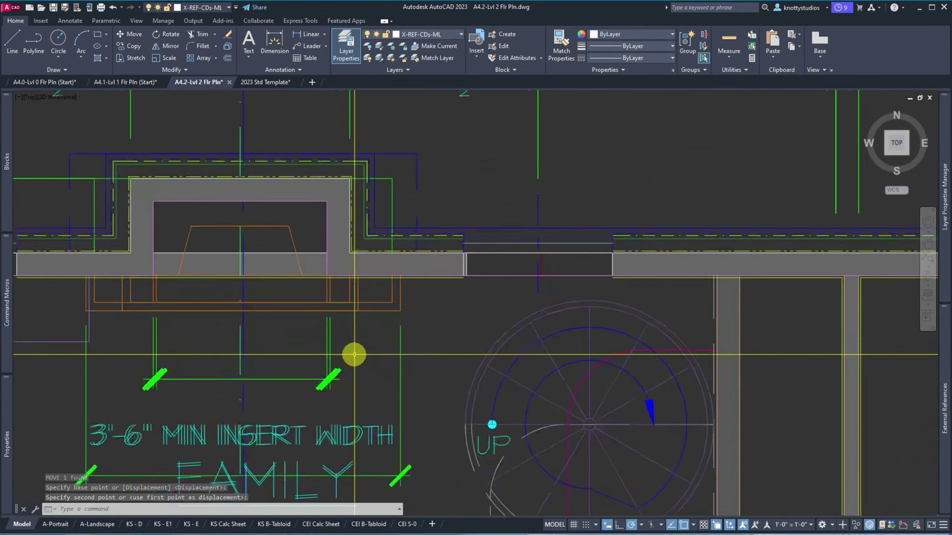
pyautogui.scroll(2, 323, 316)
pyautogui.click(313, 286)
pyautogui.press('space')
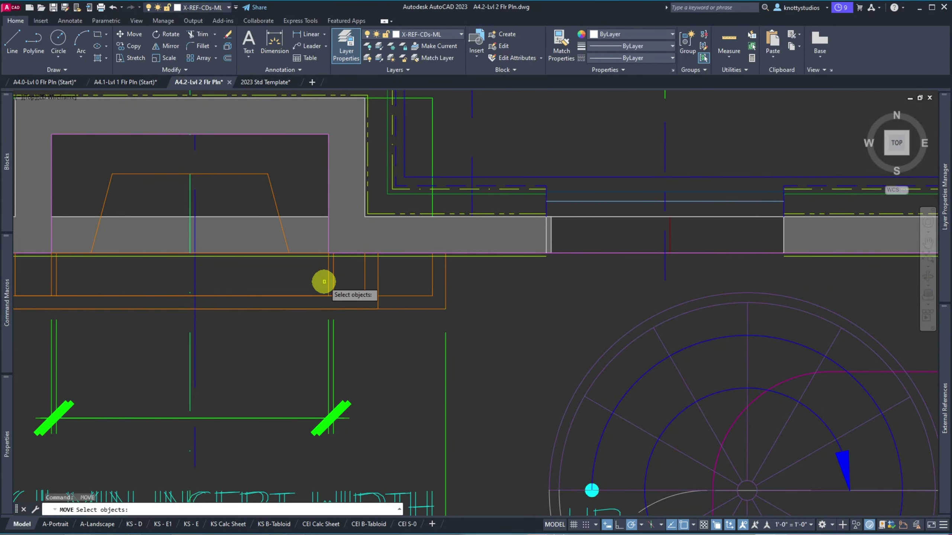
pyautogui.click(326, 277)
pyautogui.press('space')
pyautogui.click(329, 297)
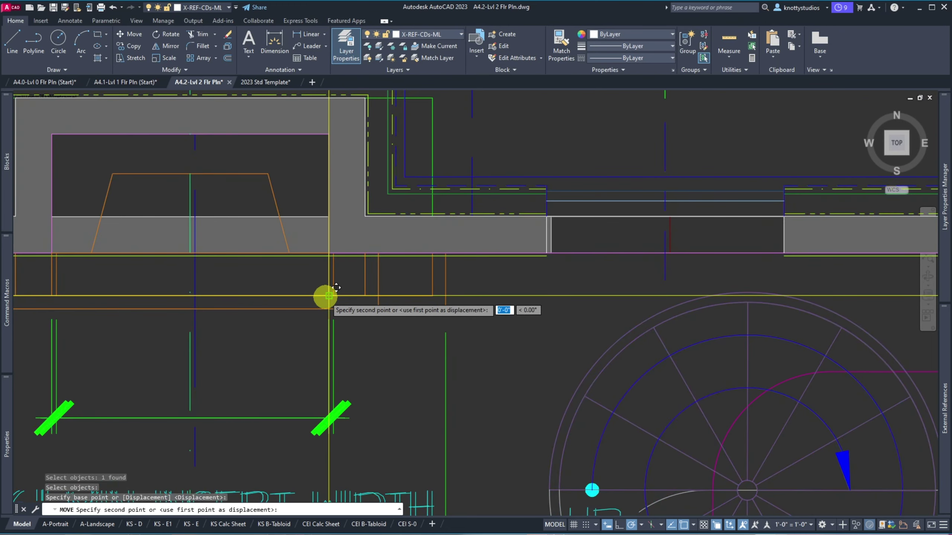
pyautogui.moveTo(328, 298); pyautogui.dragTo(333, 295, button='middle')
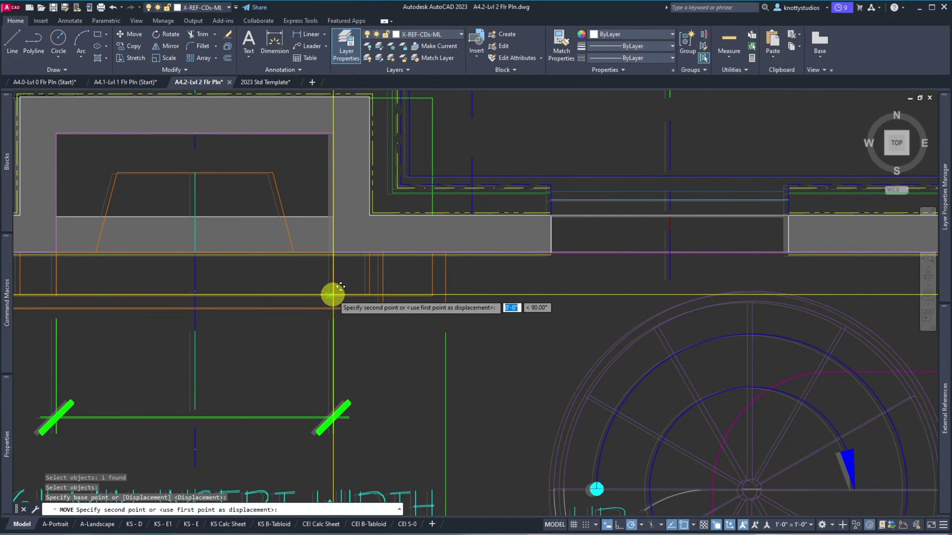
pyautogui.scroll(5, 333, 294)
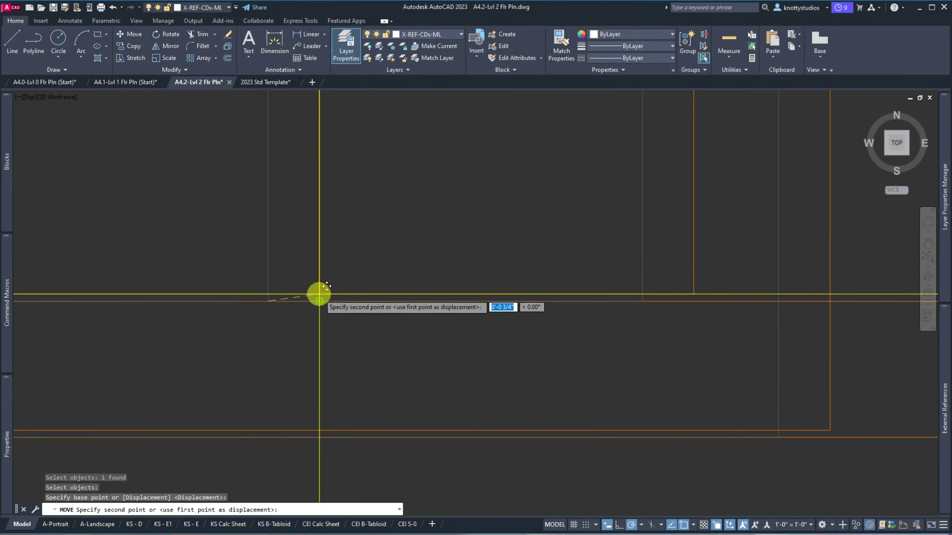
pyautogui.click(319, 290)
pyautogui.scroll(-5, 378, 315)
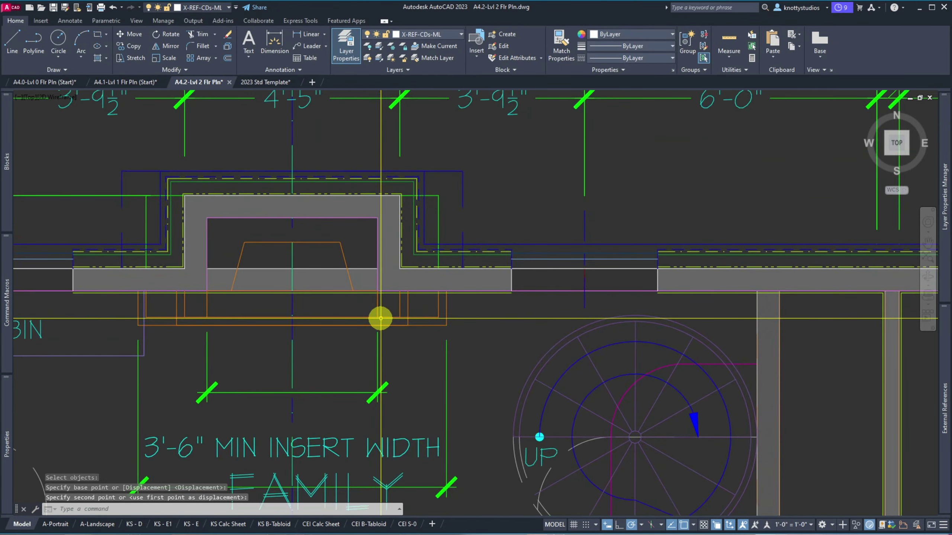
pyautogui.scroll(8, 101, 315)
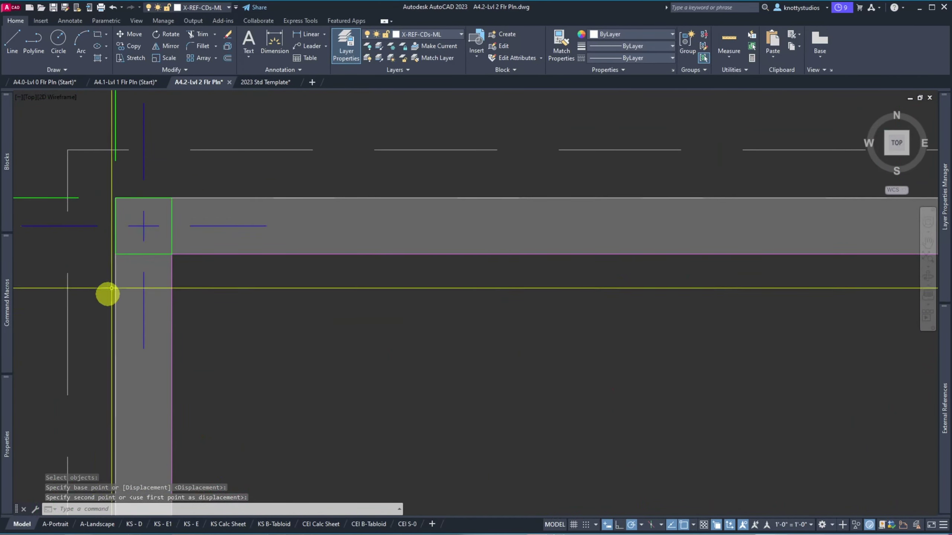
pyautogui.click(144, 162)
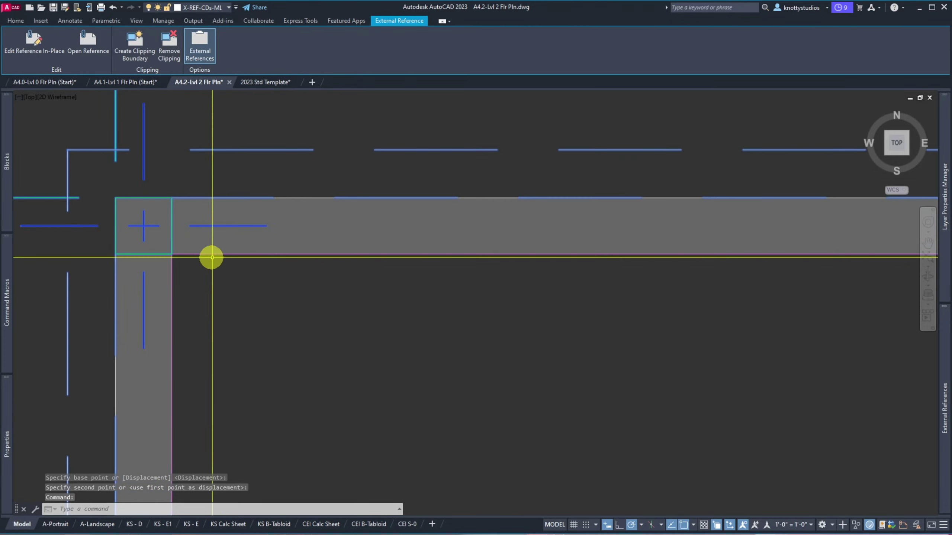
# Step: Examine the covered patio's corner post and upper wall line against the overlaid main level plan
pyautogui.press('Escape')
pyautogui.click(274, 197)
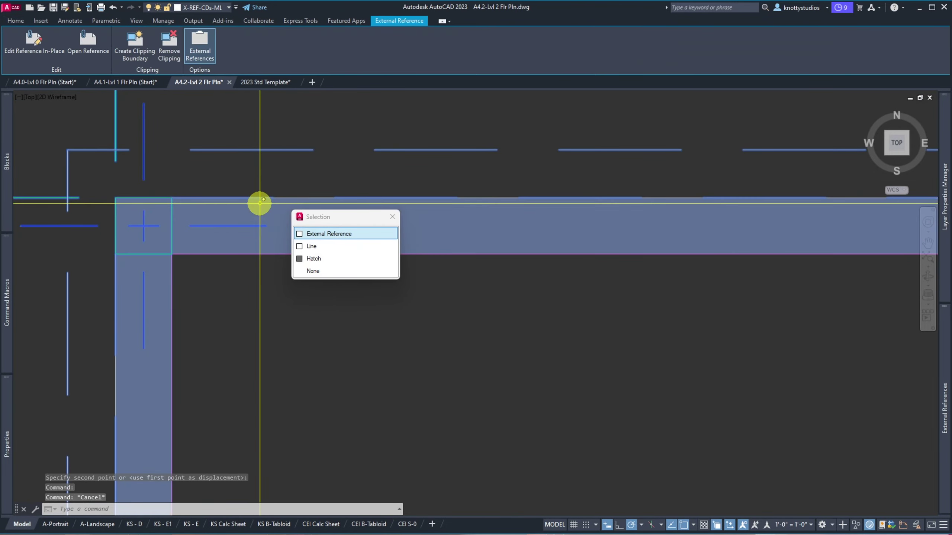
pyautogui.click(317, 246)
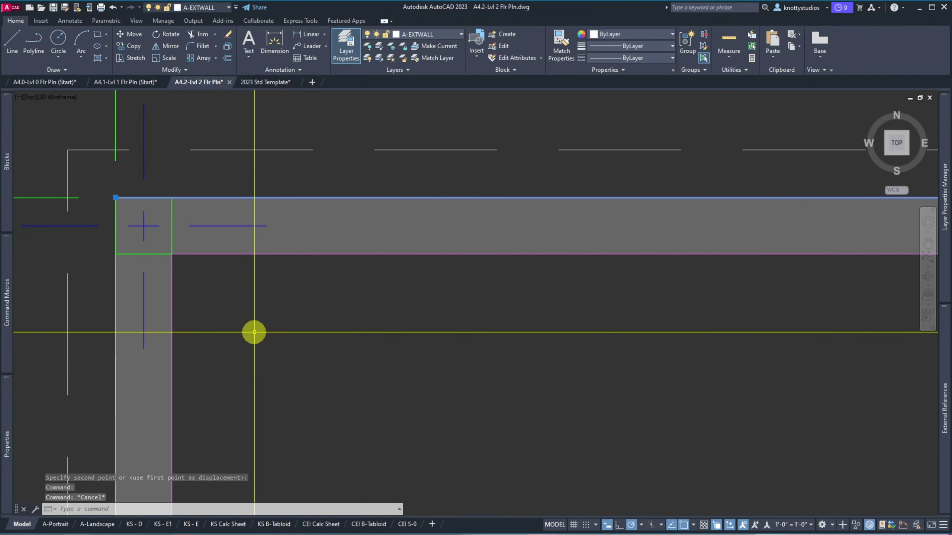
pyautogui.press('Escape')
pyautogui.scroll(-5, 65, 160)
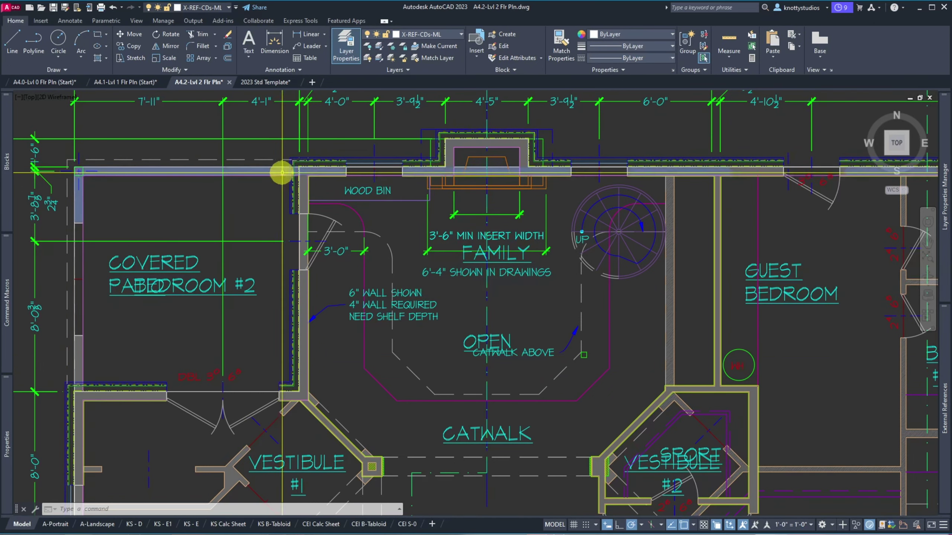
pyautogui.scroll(8, 292, 158)
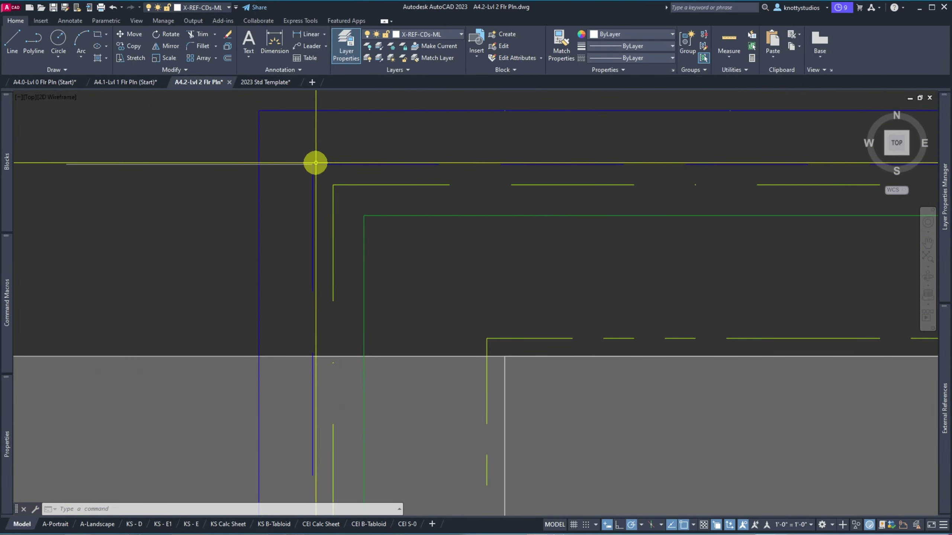
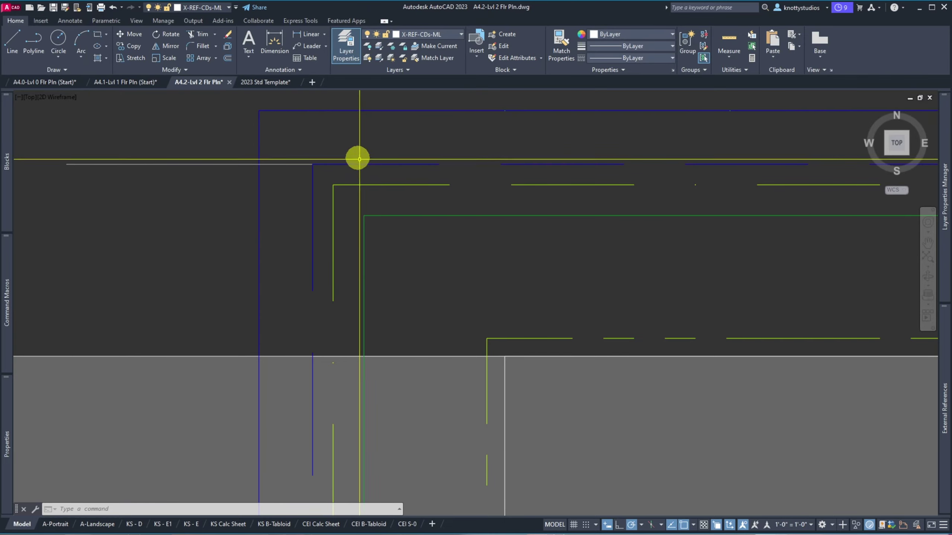
# Step: Examine how the overlaid wall, window and finish lines match at the corners of the living room bay
pyautogui.scroll(-8, 234, 179)
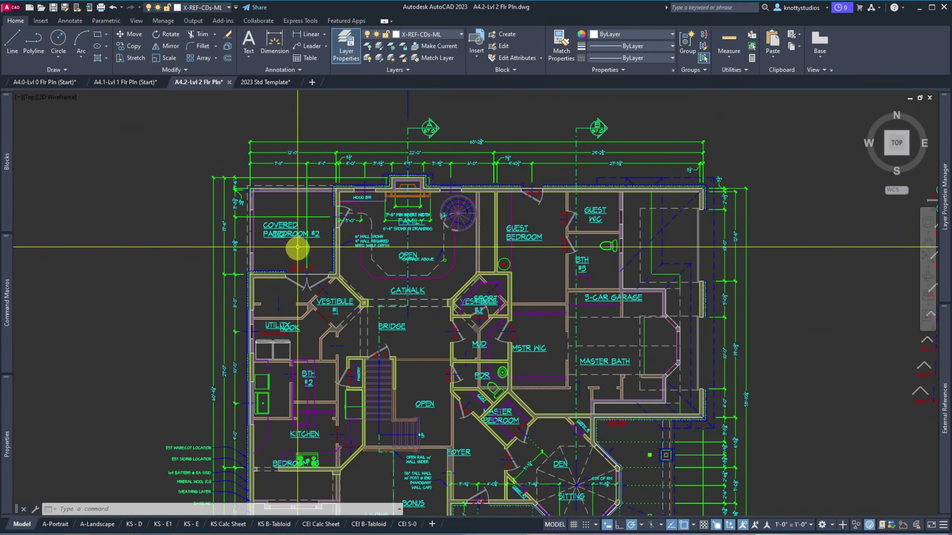
pyautogui.scroll(-5, 286, 228)
pyautogui.scroll(8, 323, 385)
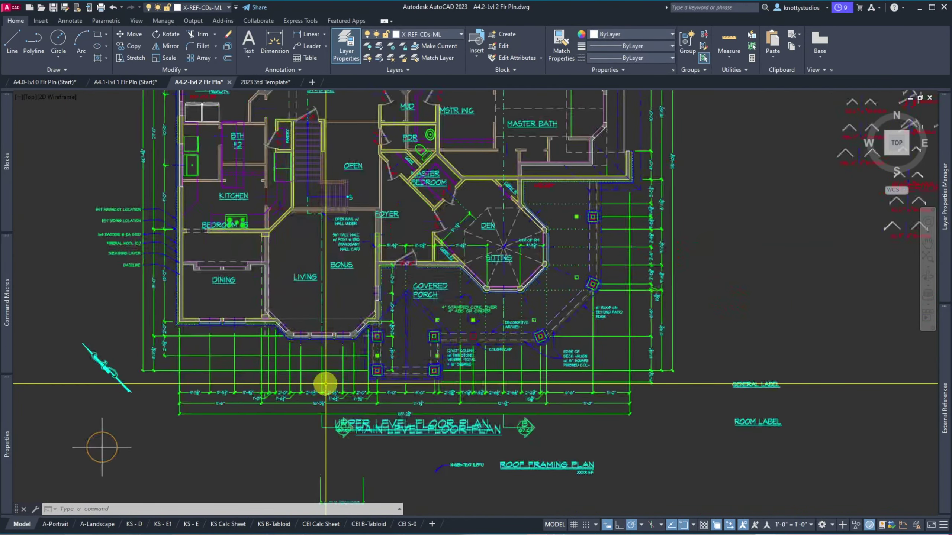
pyautogui.scroll(-3, 364, 248)
pyautogui.scroll(6, 363, 248)
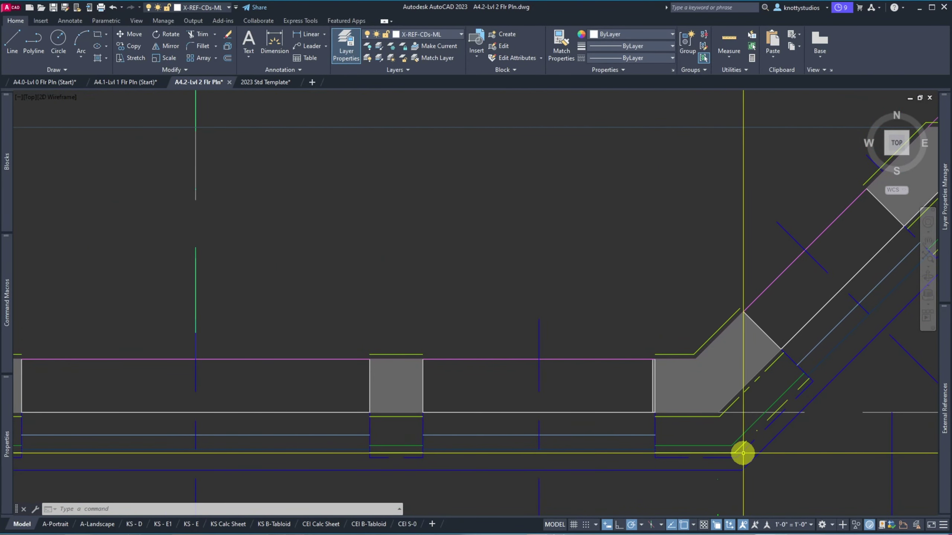
pyautogui.scroll(5, 733, 459)
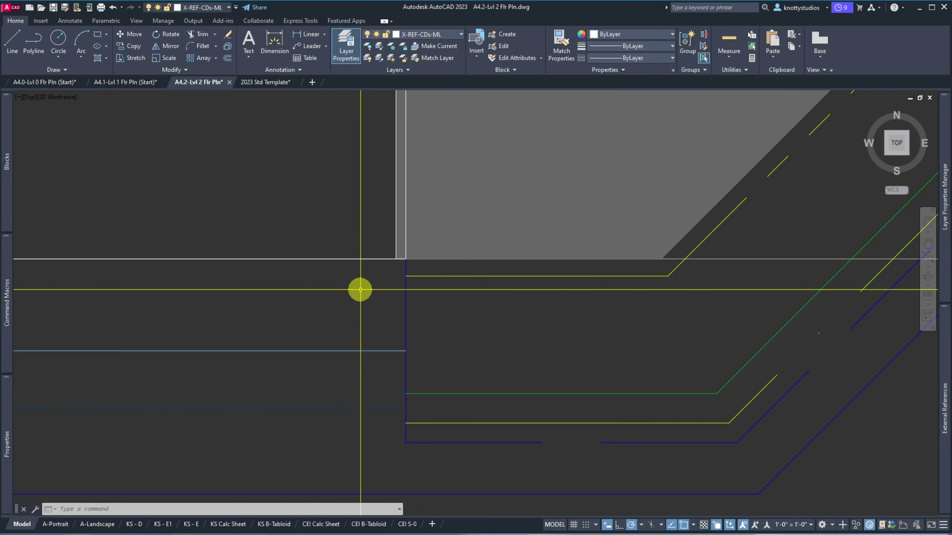
pyautogui.scroll(-3, 232, 192)
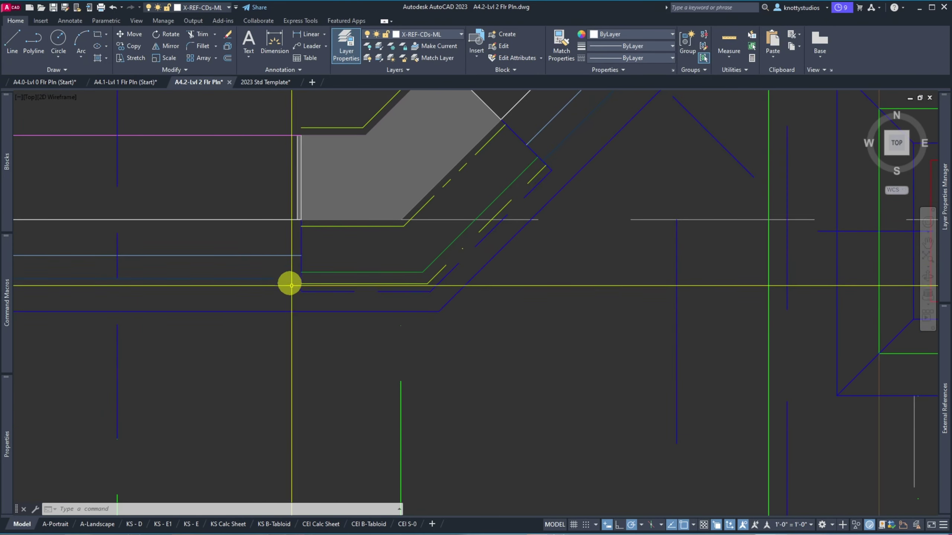
pyautogui.scroll(-3, 337, 229)
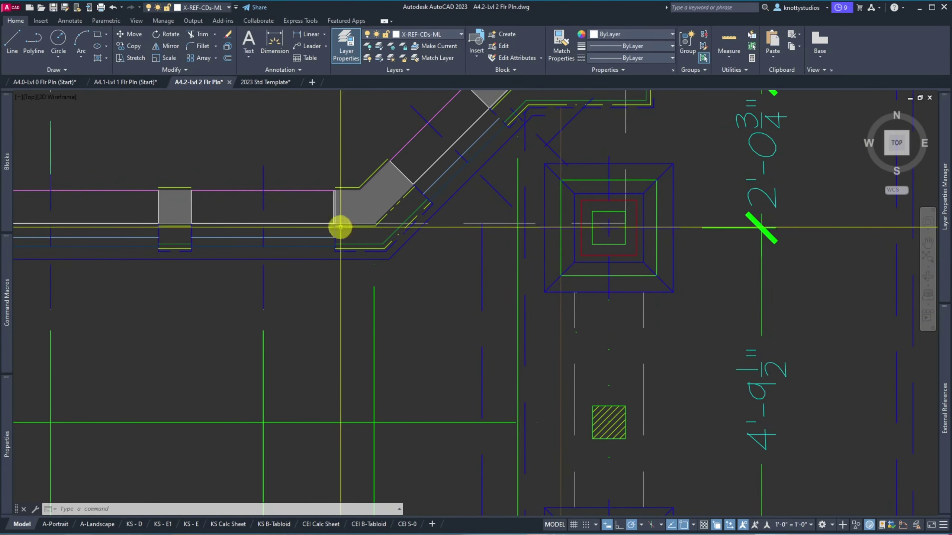
pyautogui.scroll(5, 340, 227)
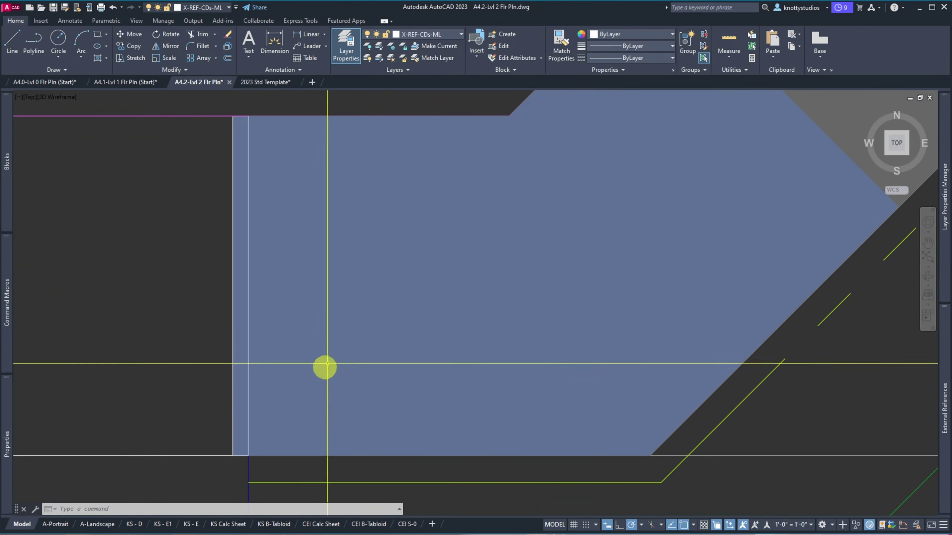
pyautogui.scroll(-3, 195, 304)
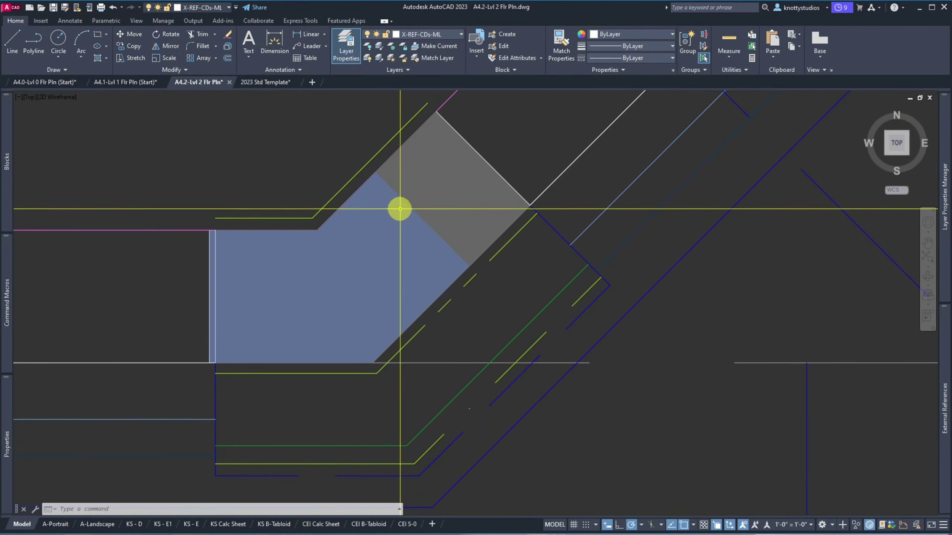
pyautogui.click(409, 207)
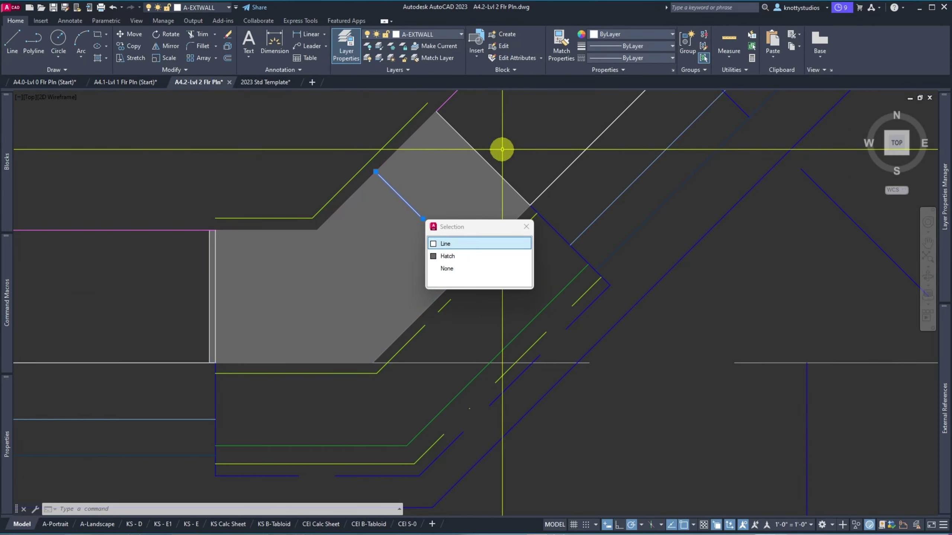
pyautogui.press('Escape')
pyautogui.scroll(-3, 505, 329)
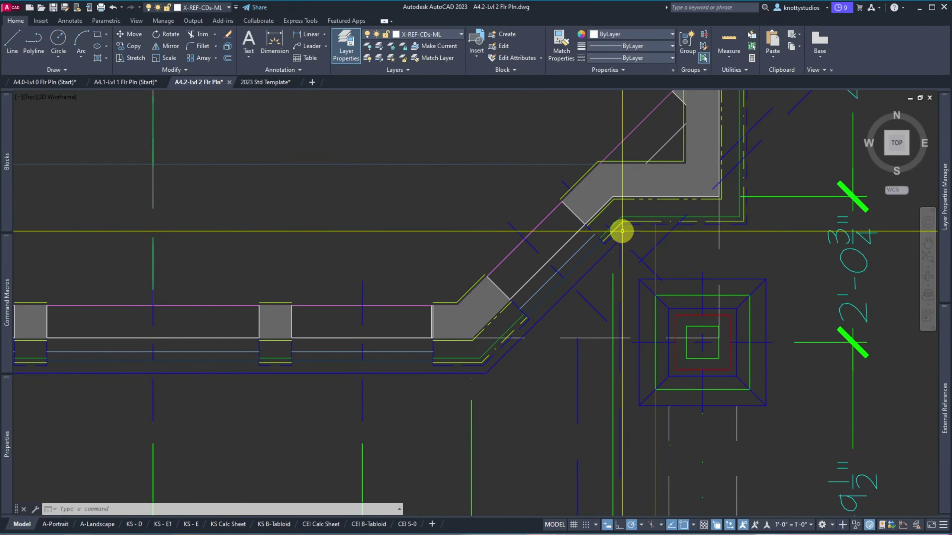
pyautogui.scroll(-3, 558, 256)
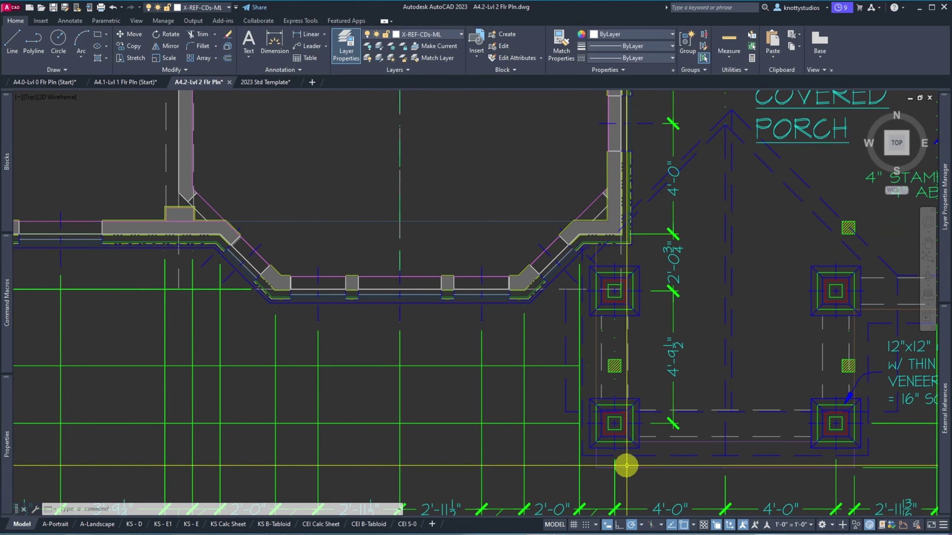
pyautogui.scroll(6, 581, 236)
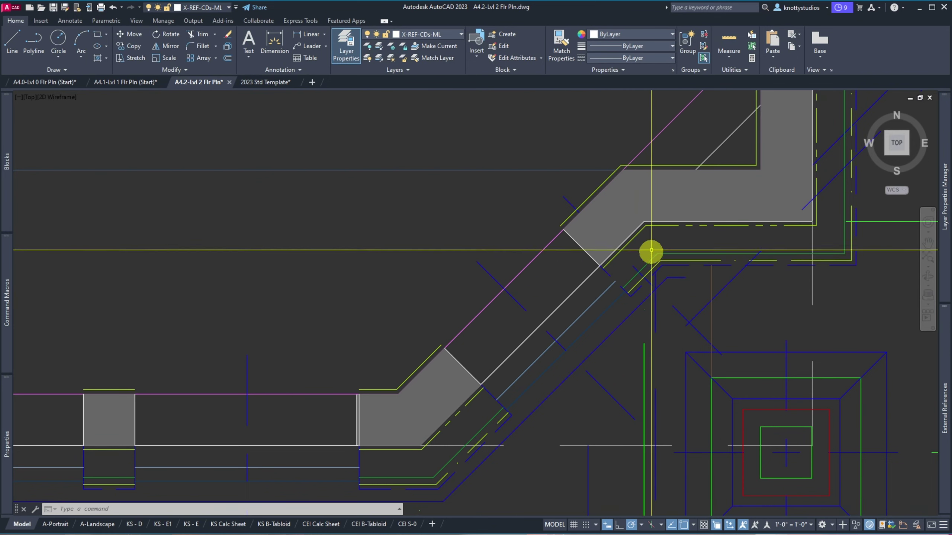
# Step: Examine the overlaid main level and upper level walls around the octagonal den and sitting area bay
pyautogui.scroll(-5, 441, 340)
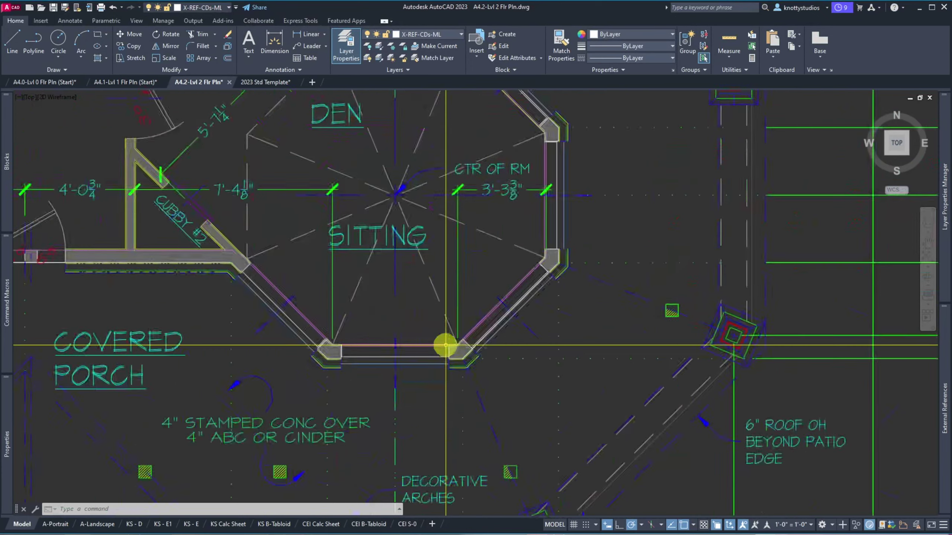
pyautogui.scroll(5, 442, 344)
pyautogui.scroll(-5, 483, 362)
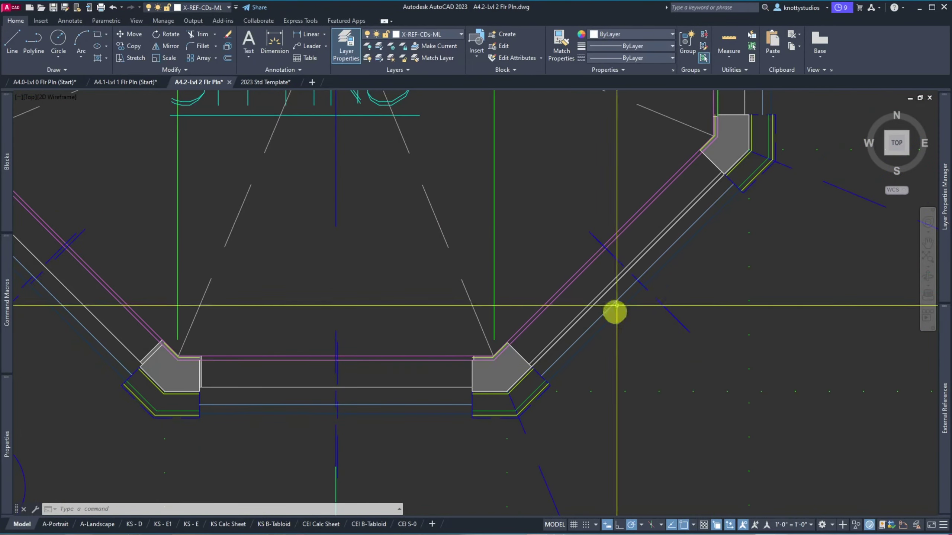
pyautogui.scroll(2, 572, 387)
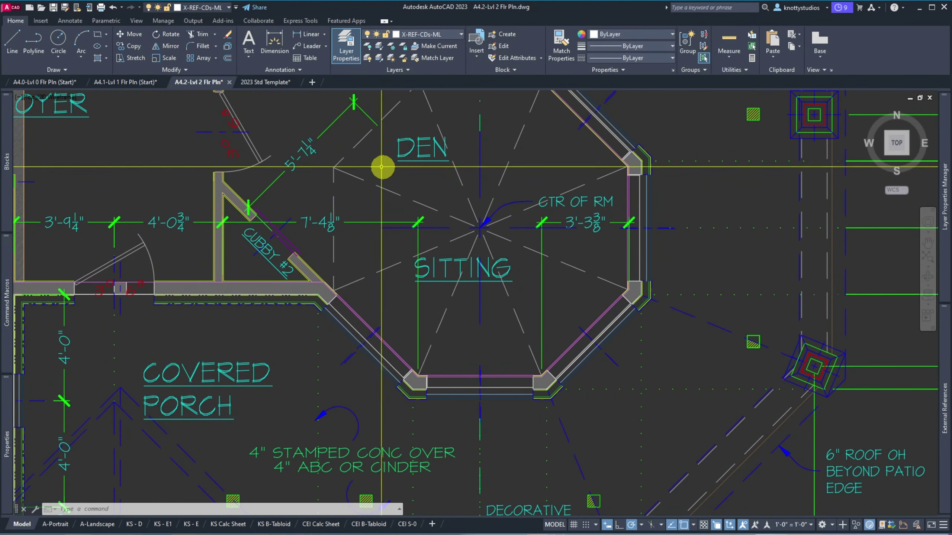
pyautogui.scroll(-5, 584, 385)
pyautogui.scroll(4, 575, 267)
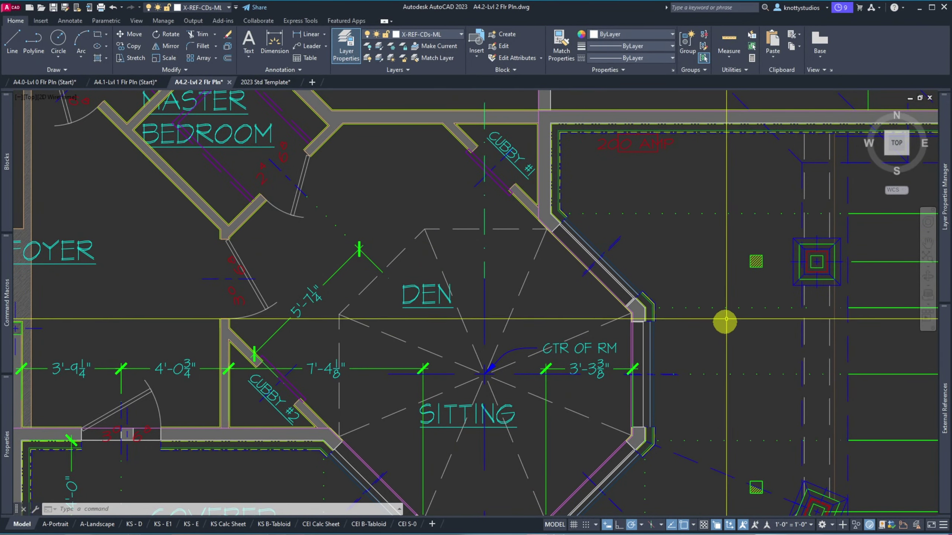
pyautogui.scroll(4, 781, 270)
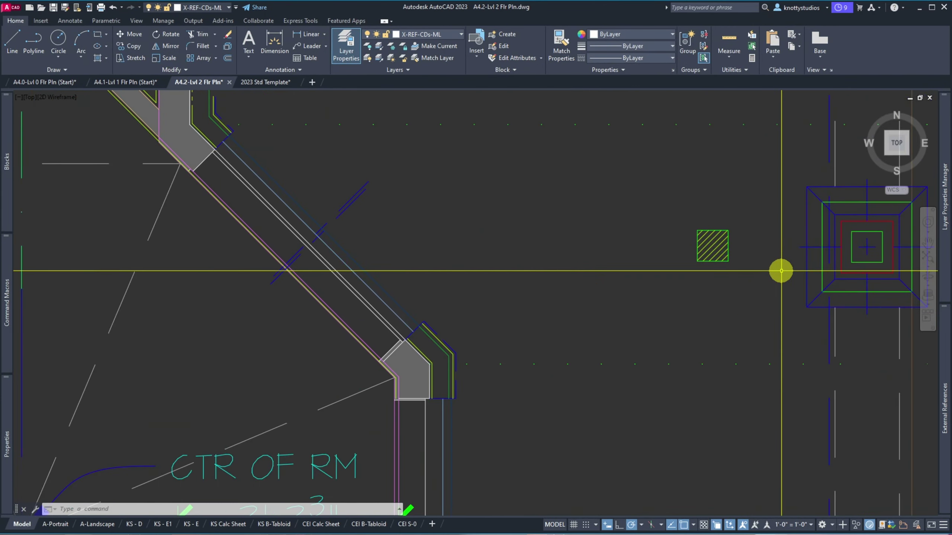
pyautogui.scroll(-5, 687, 229)
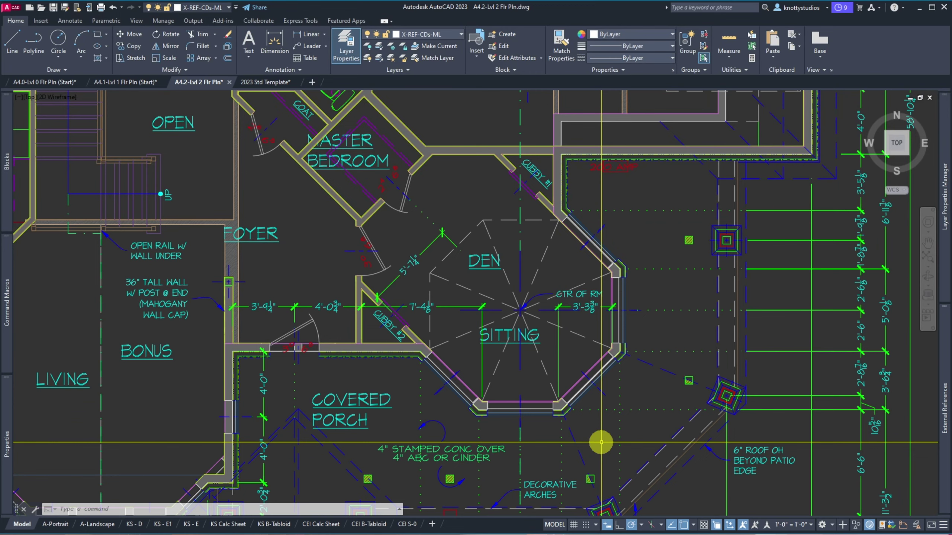
# Step: Examine the stair rails and posts beside the open area for offsets between the two levels
pyautogui.scroll(8, 96, 164)
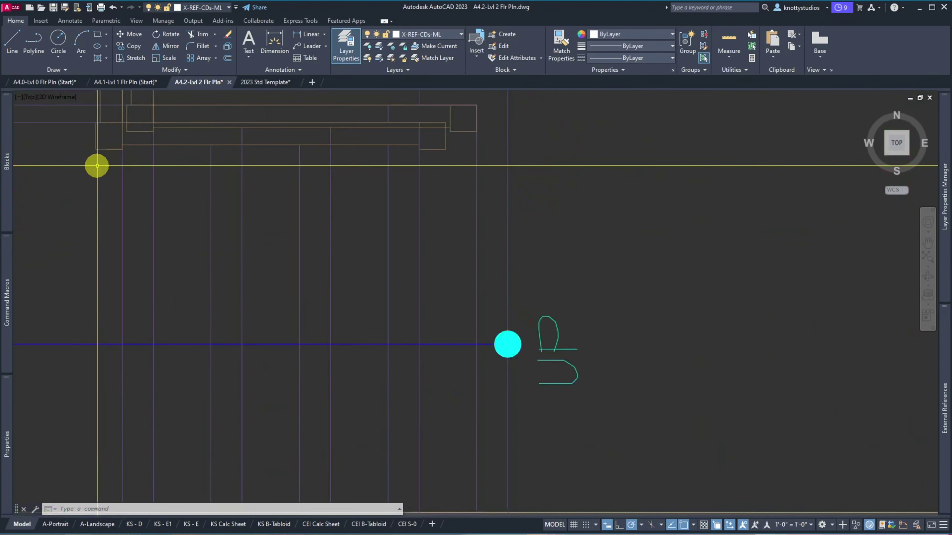
pyautogui.scroll(-5, 217, 302)
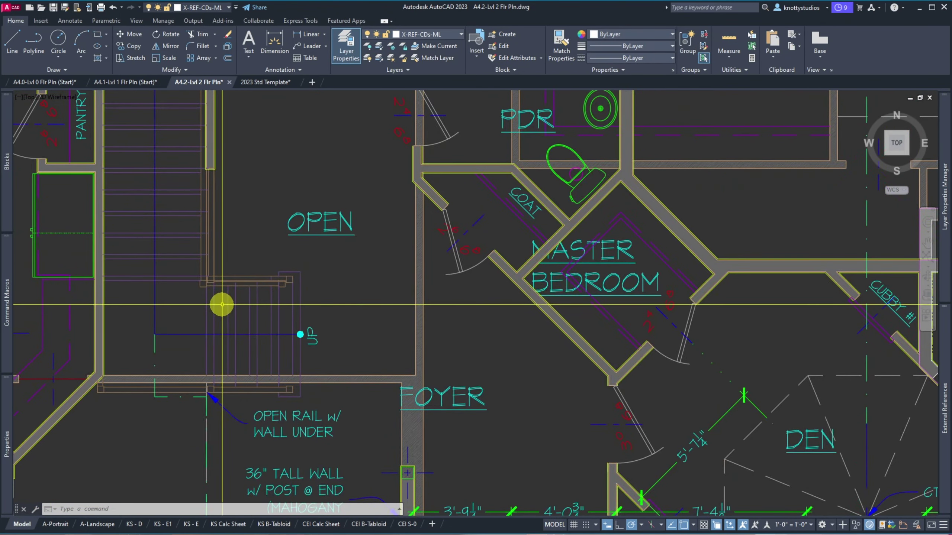
pyautogui.scroll(2, 210, 295)
pyautogui.scroll(2, 203, 286)
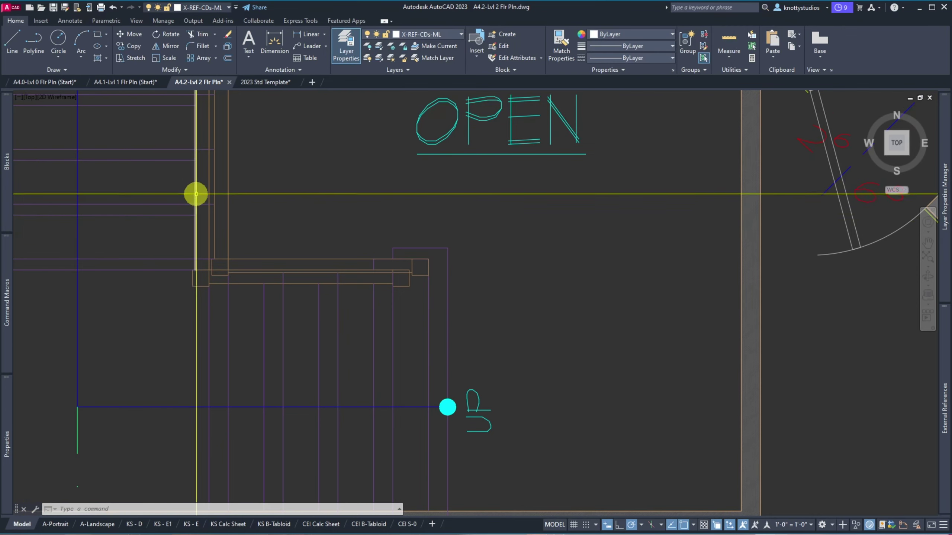
# Step: Save the level 2 drawing and reconcile all of its unreconciled new layers
pyautogui.click(53, 8)
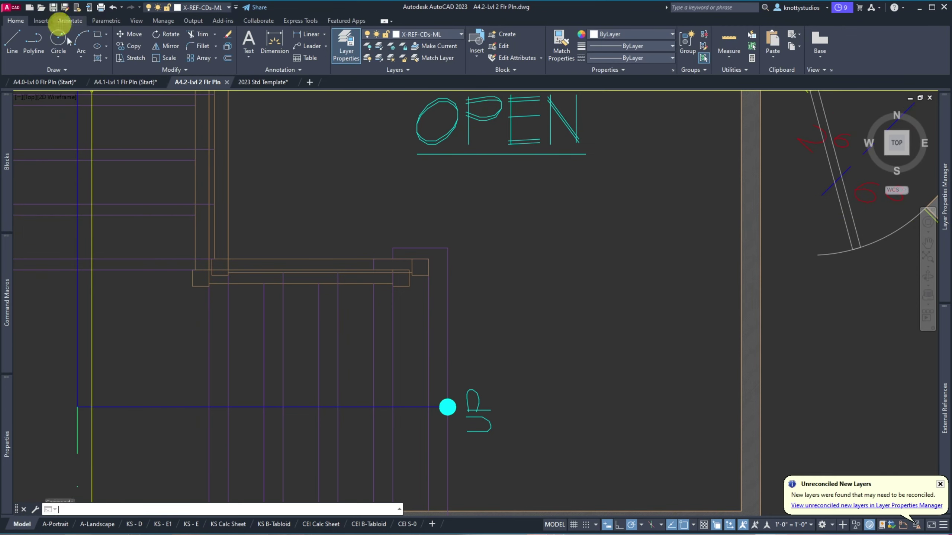
pyautogui.click(825, 505)
pyautogui.click(456, 224)
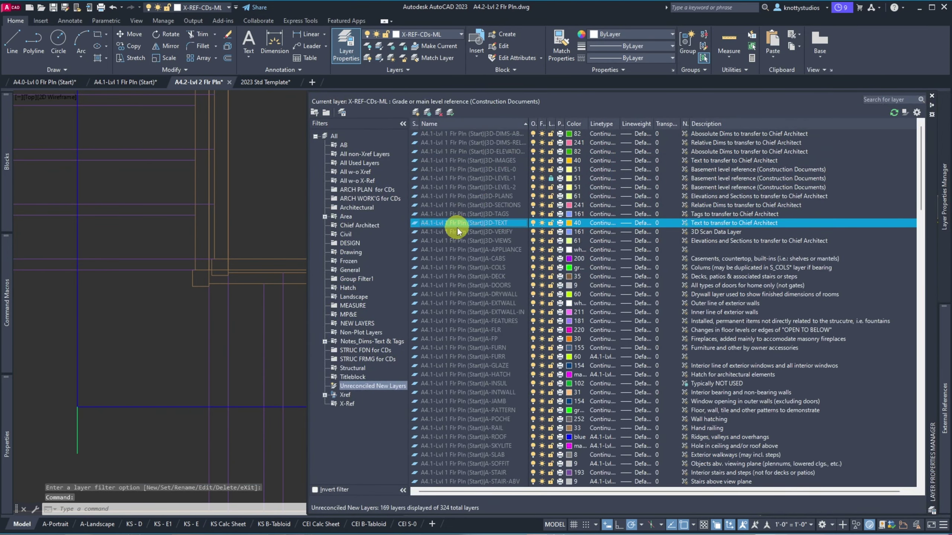
pyautogui.hotkey('ctrl', 'a')
pyautogui.rightClick(457, 228)
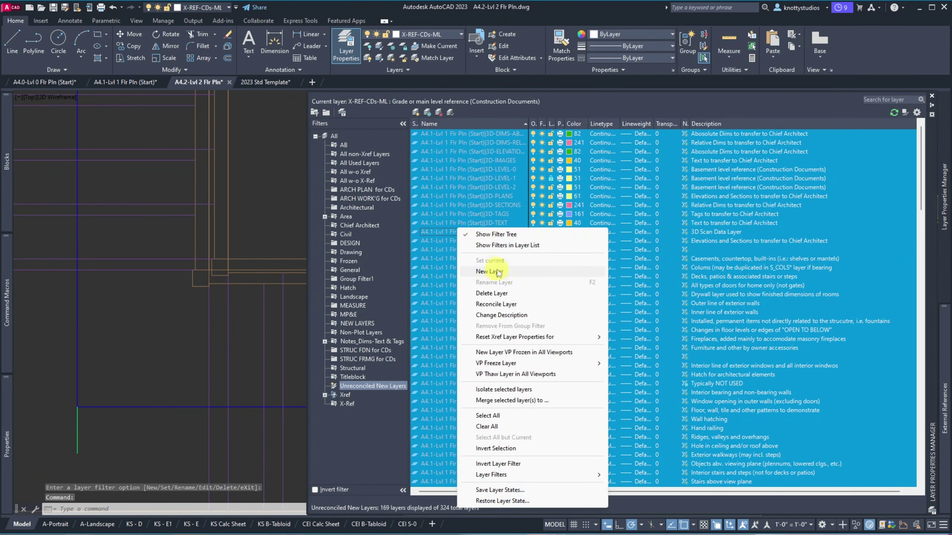
pyautogui.click(496, 304)
# Step: Filter the layer list to All non-Xref Layers and make G-JUNK the current layer
pyautogui.click(364, 154)
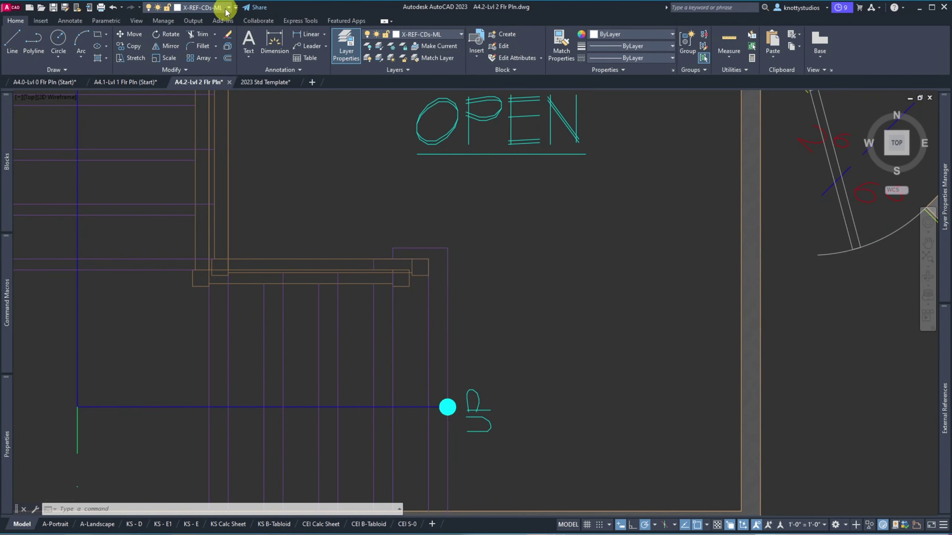
pyautogui.click(229, 8)
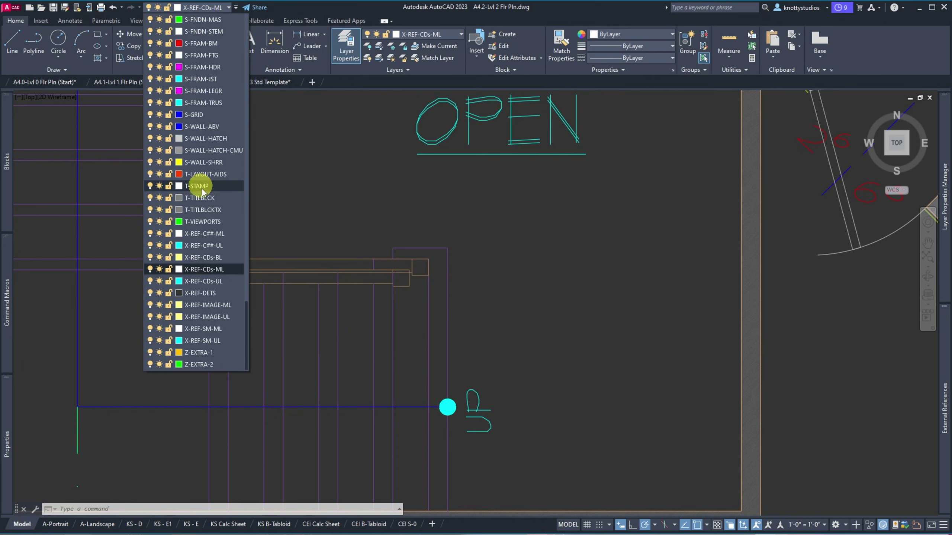
pyautogui.scroll(15, 203, 192)
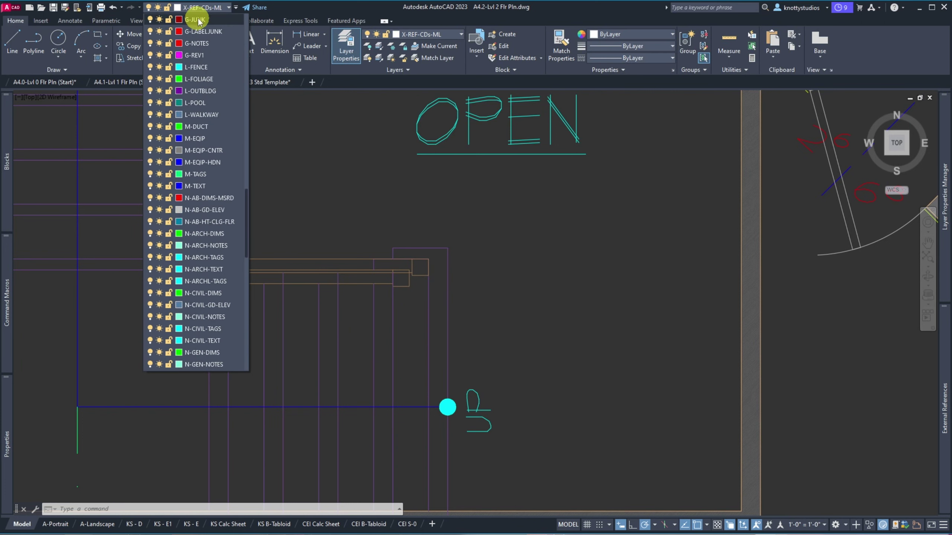
pyautogui.click(195, 20)
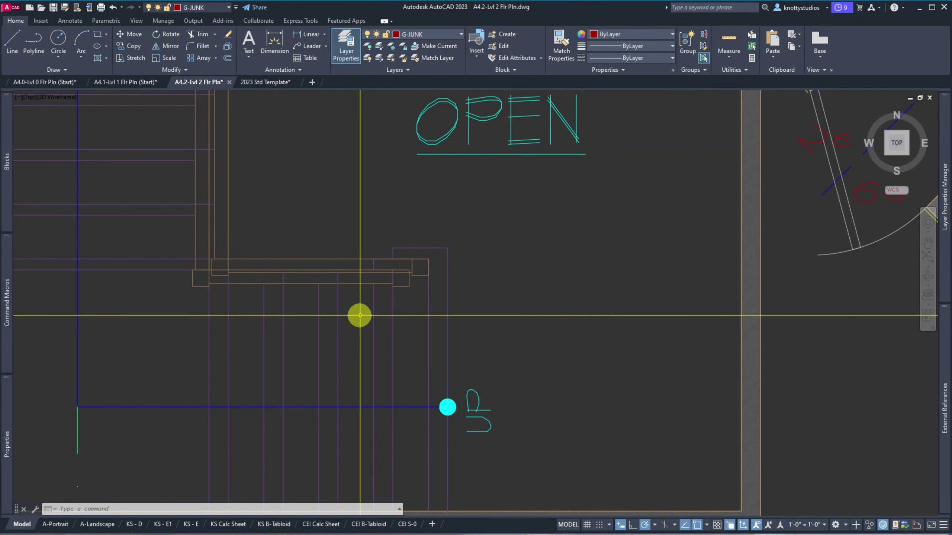
# Step: Zoom the level 2 drawing to its extents and switch to the A4.1-Lvl 1 Flr Pln (Start) drawing
pyautogui.write('z')
pyautogui.press('Return')
pyautogui.write('e')
pyautogui.press('Return')
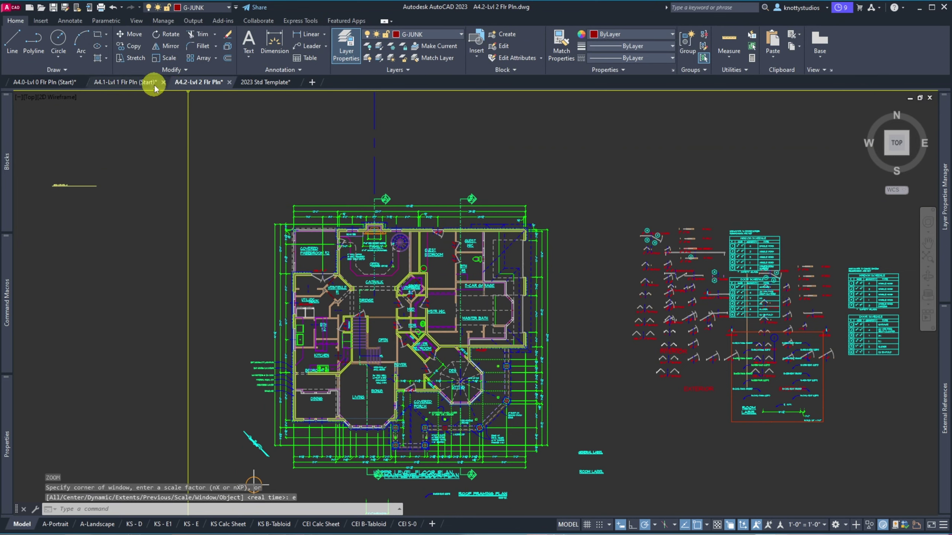
pyautogui.click(142, 84)
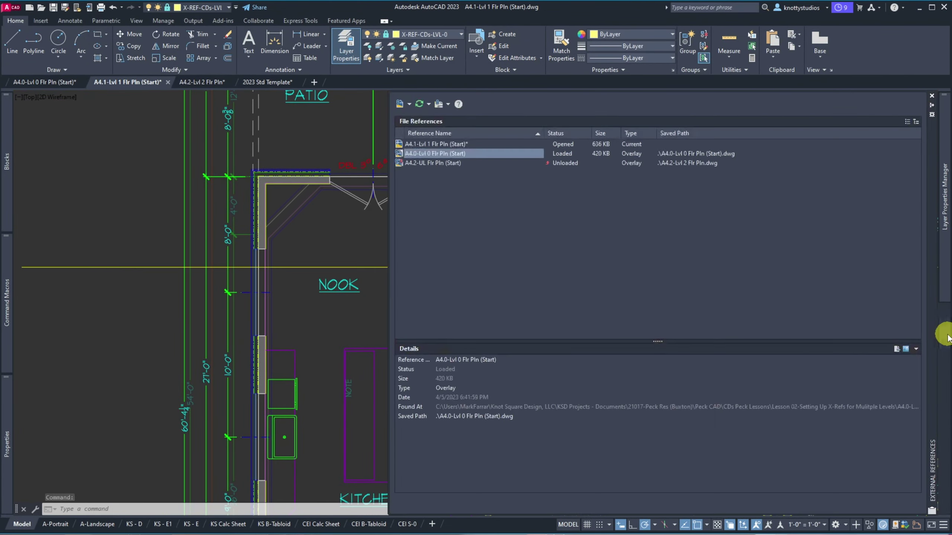
# Step: Filter the level 1 layer list to All non-Xref Layers and switch to the model space of the A4.0-Lvl 0 Flr Pln (Start) drawing
pyautogui.moveTo(942, 217)
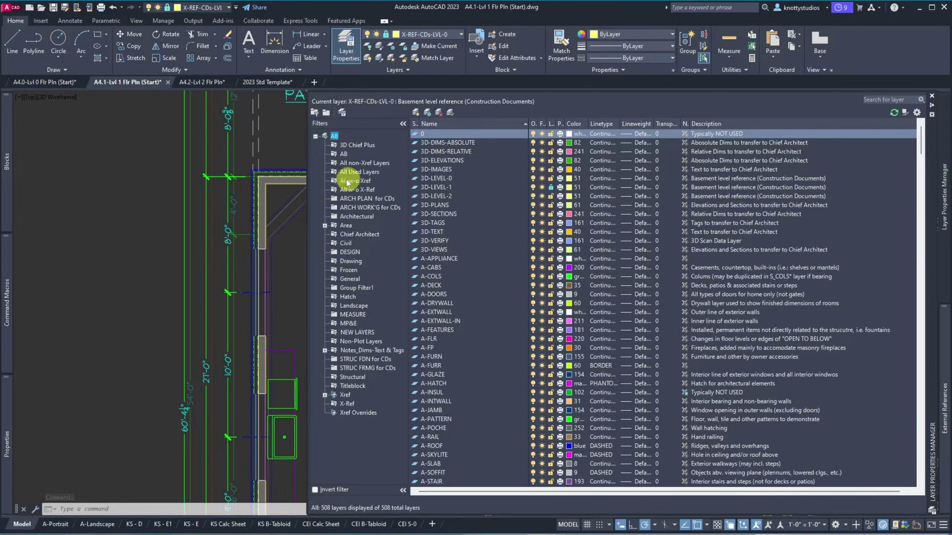
pyautogui.click(360, 163)
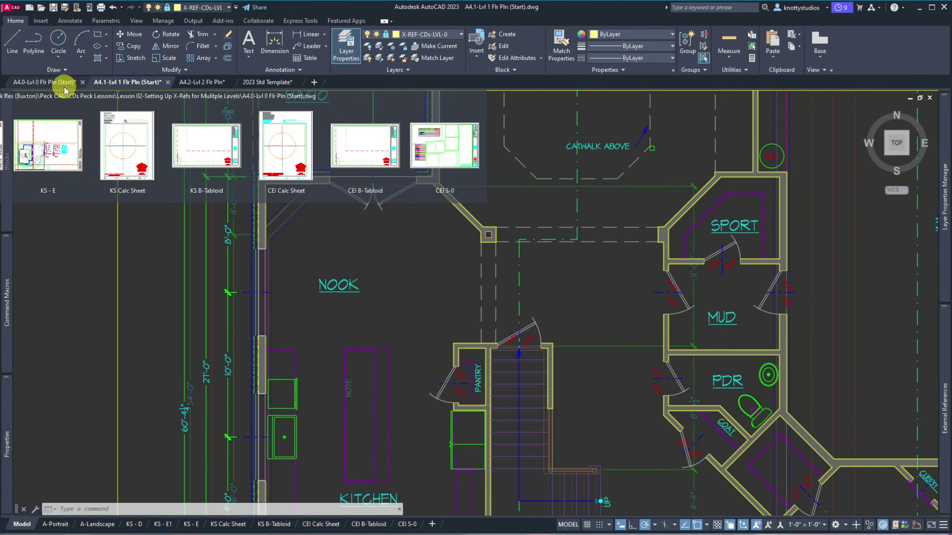
pyautogui.click(63, 87)
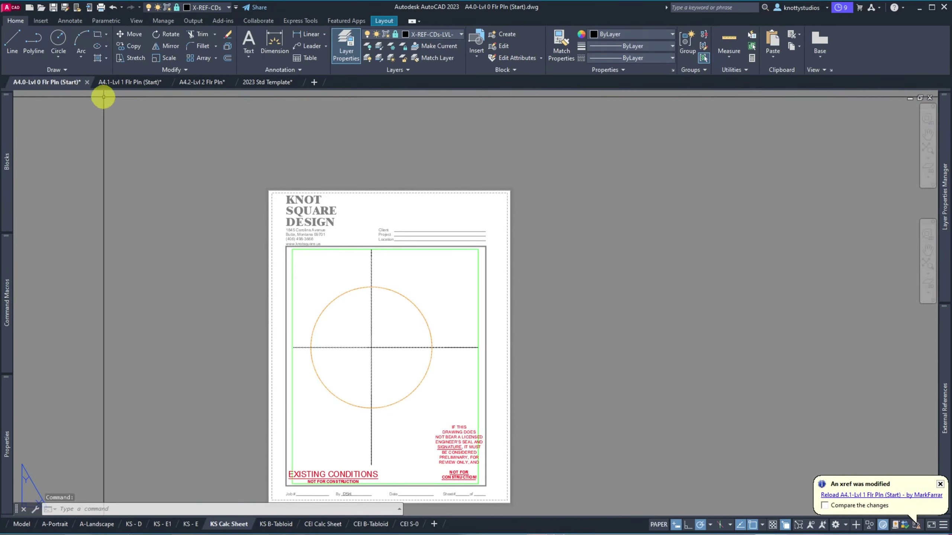
pyautogui.click(17, 524)
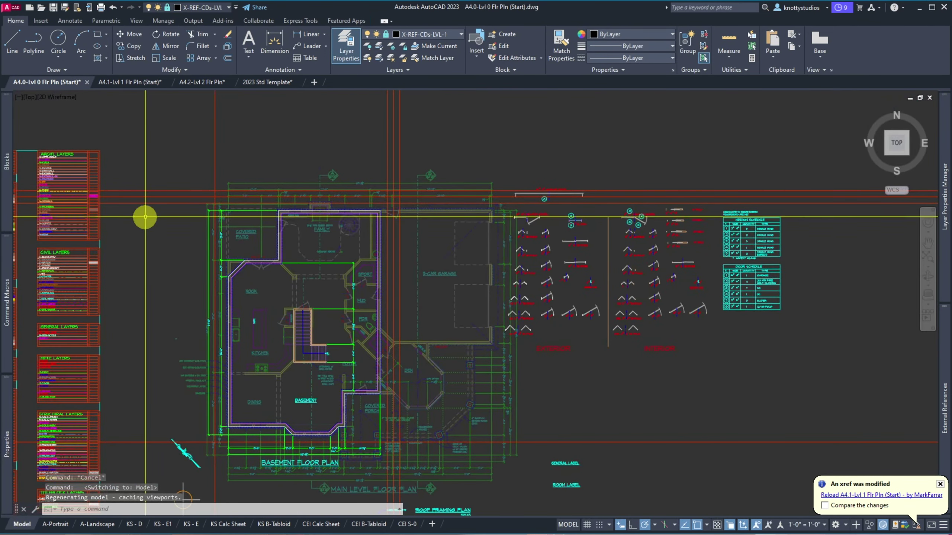
# Step: Make G-JUNK the current layer in the level 0 drawing
pyautogui.moveTo(945, 223)
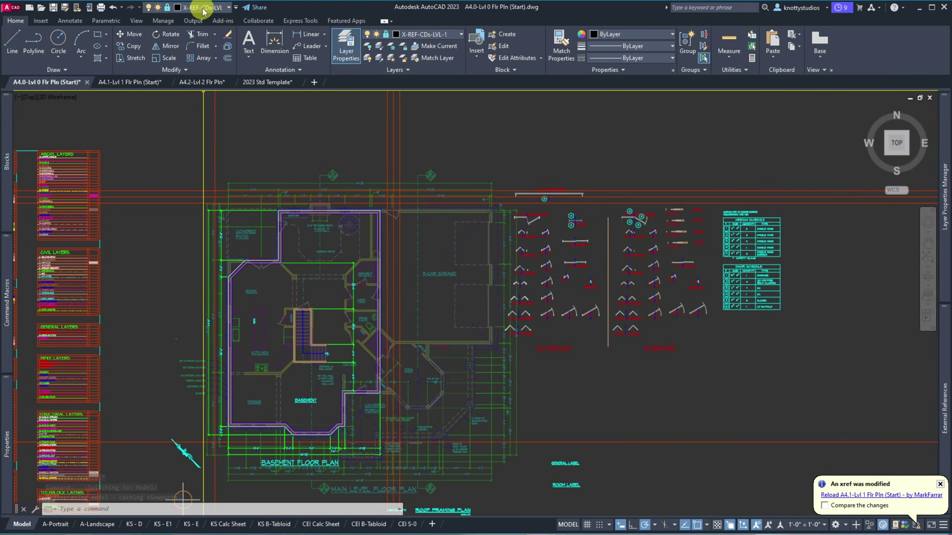
pyautogui.click(197, 7)
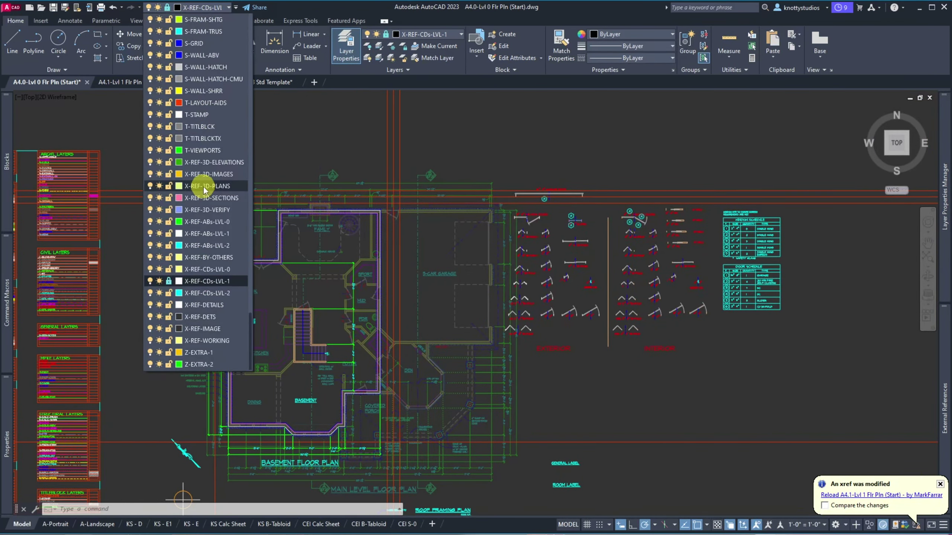
pyautogui.scroll(10, 205, 189)
pyautogui.click(197, 19)
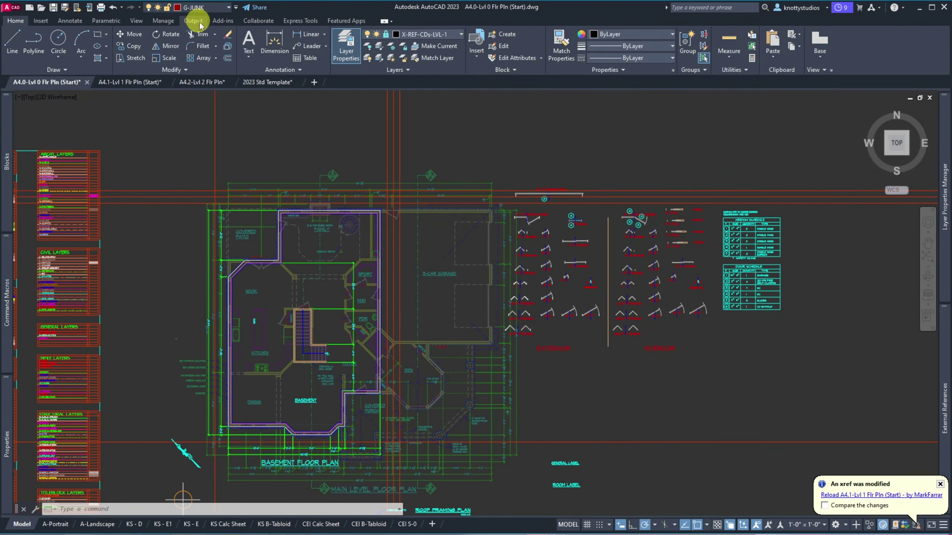
# Step: Return to the A4.1-Lvl 1 Flr Pln (Start) drawing and zoom it to its extents
pyautogui.click(133, 82)
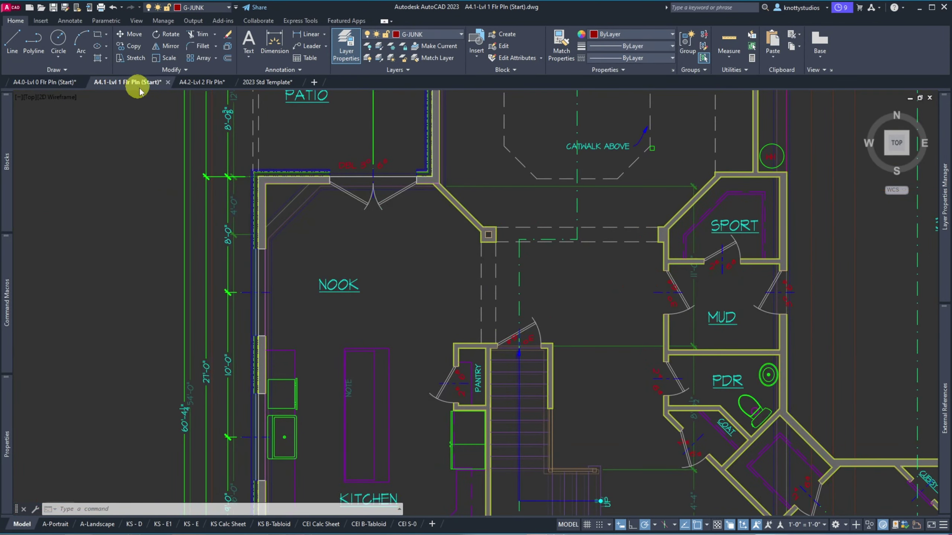
pyautogui.write('z')
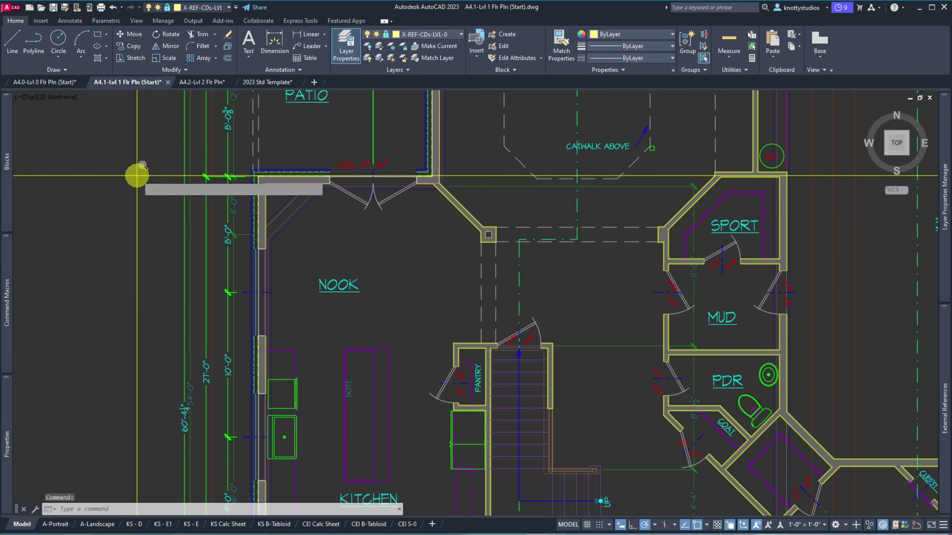
pyautogui.press('Return')
pyautogui.write('e')
pyautogui.press('Return')
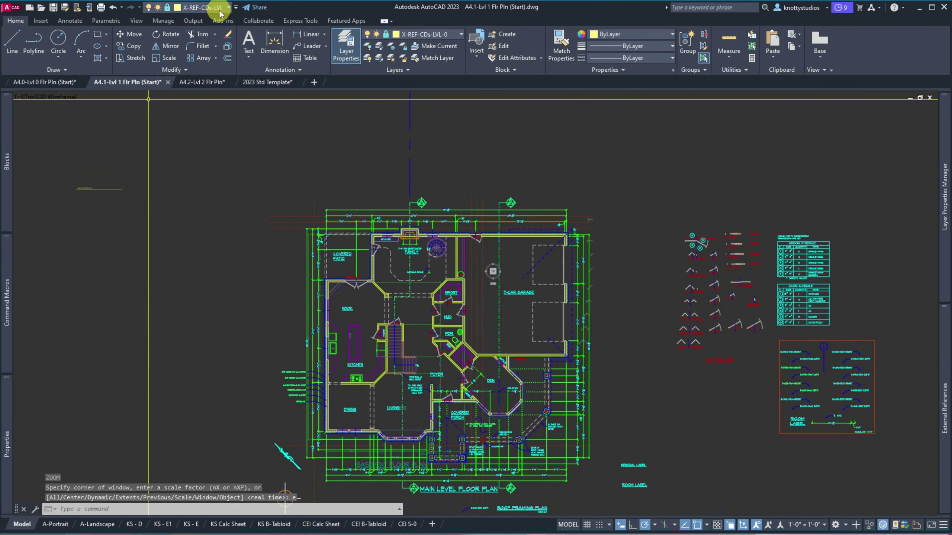
# Step: Thaw the G-JUNK layer in the level 1 drawing and make it the current layer
pyautogui.click(220, 8)
pyautogui.click(212, 21)
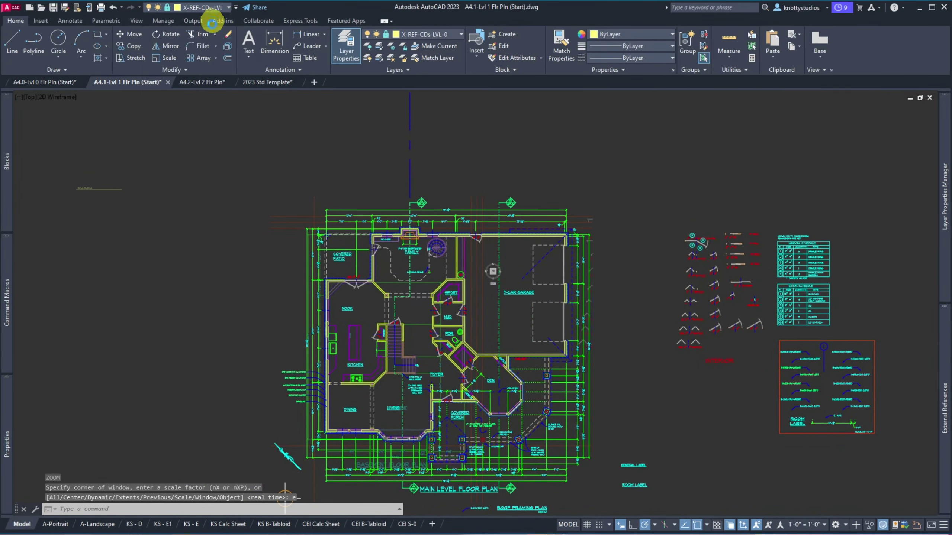
pyautogui.click(60, 293)
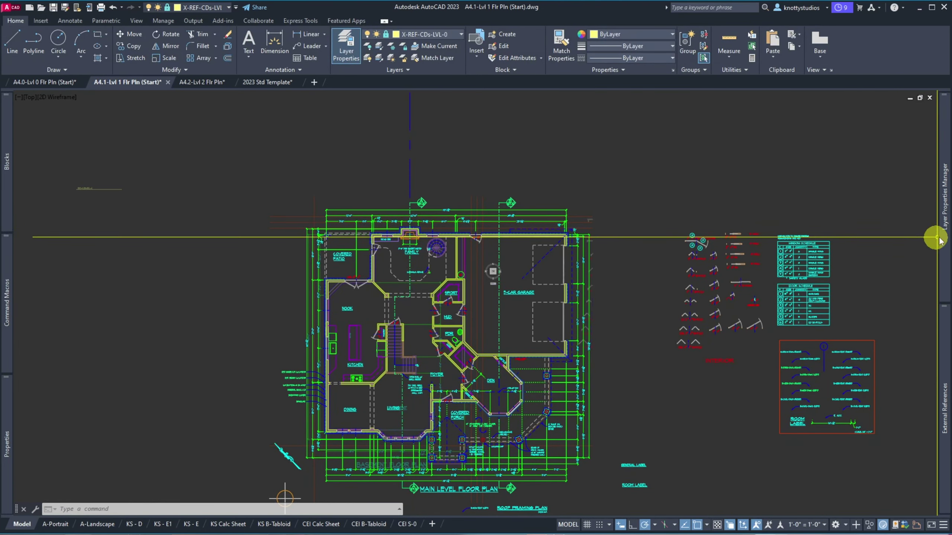
pyautogui.moveTo(944, 231)
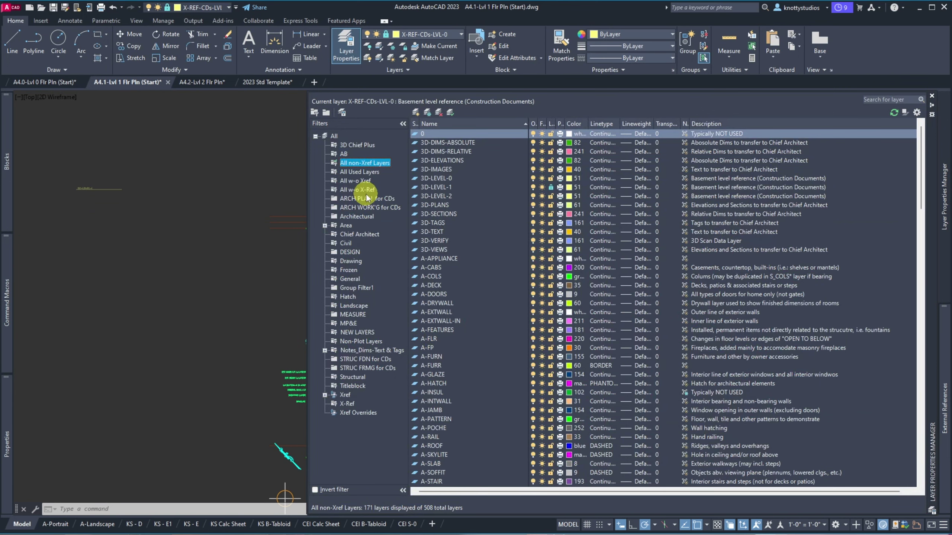
pyautogui.scroll(-20, 446, 372)
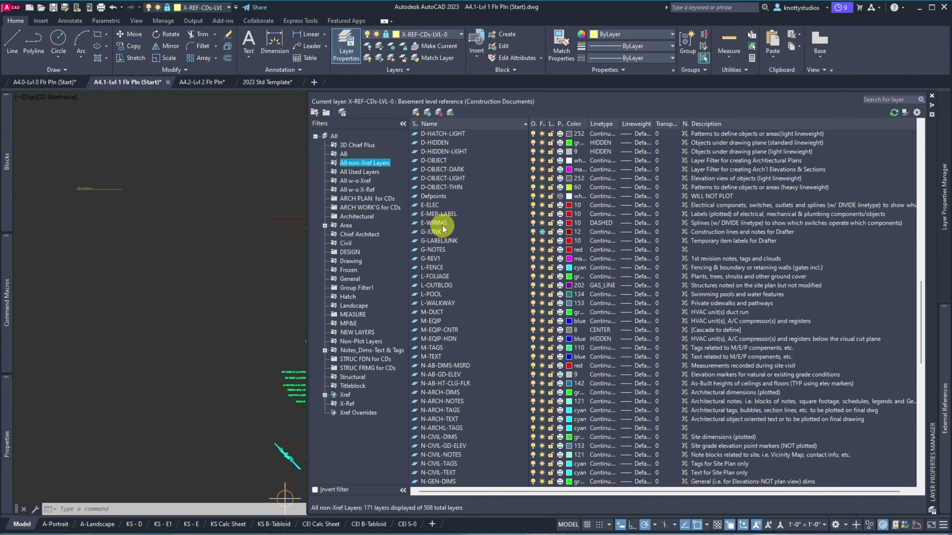
pyautogui.doubleClick(457, 231)
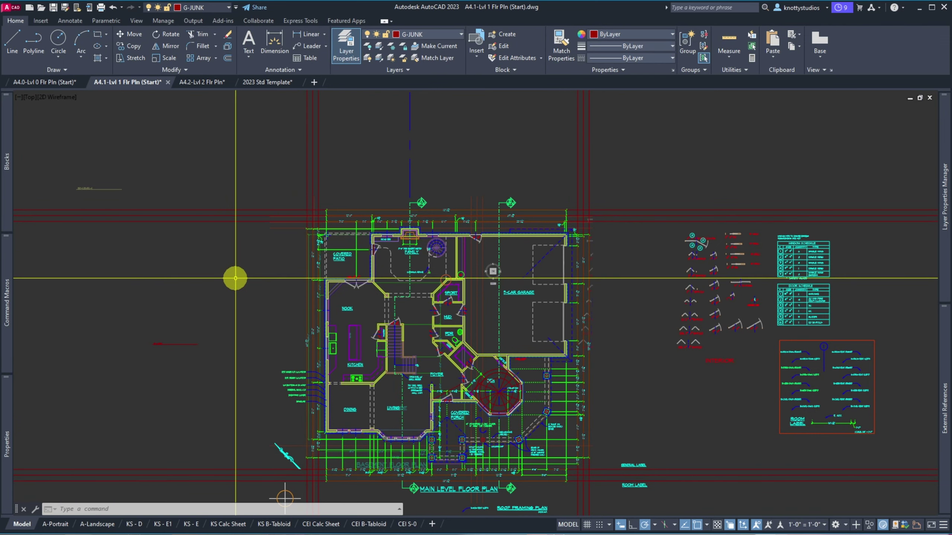
pyautogui.scroll(-1, 248, 197)
pyautogui.scroll(1, 356, 312)
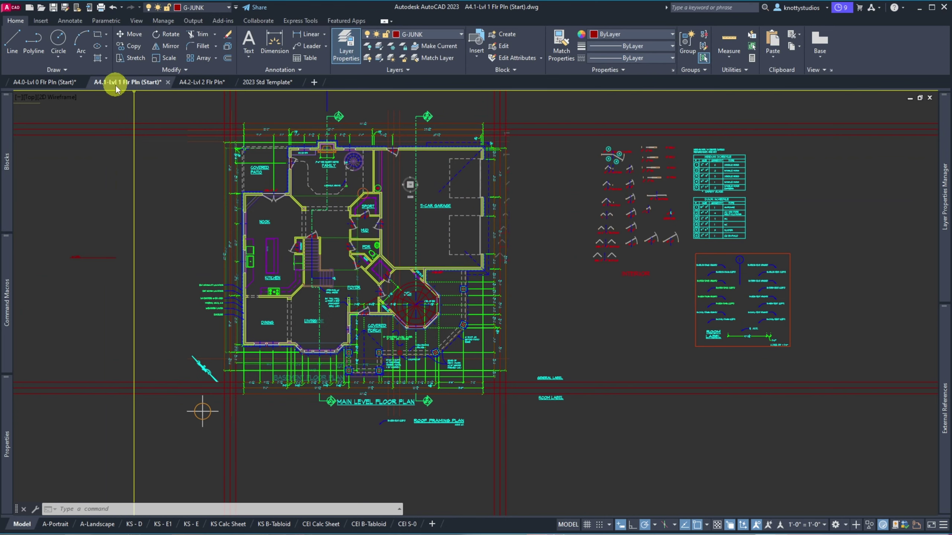
pyautogui.moveTo(139, 83)
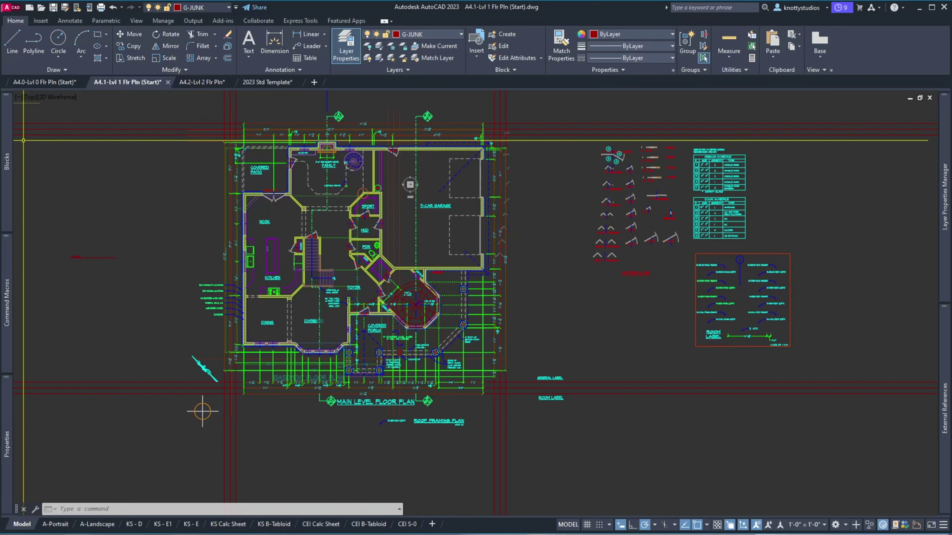
pyautogui.hotkey('ctrl', 'z')
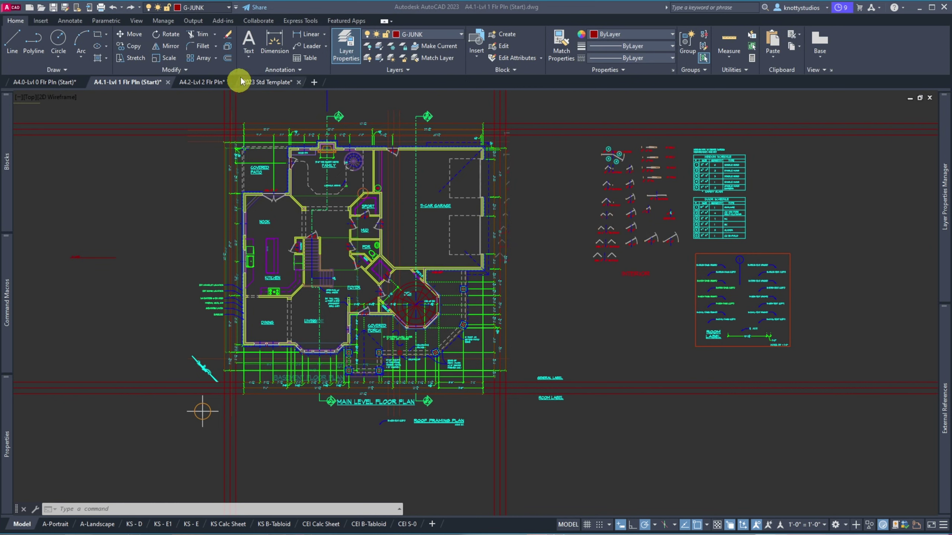
# Step: Make X-REF-IMAGE-ML the current layer in the level 1 drawing
pyautogui.click(228, 8)
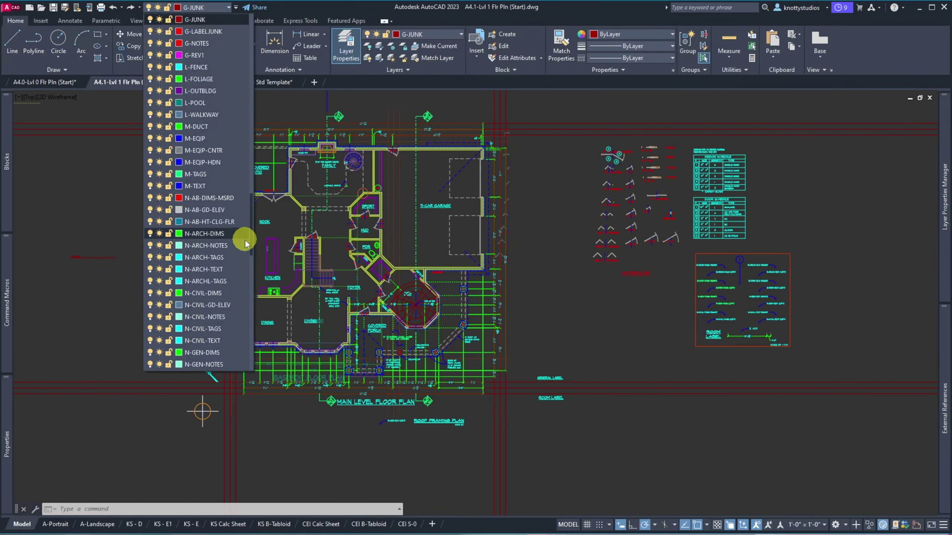
pyautogui.moveTo(252, 245); pyautogui.dragTo(259, 377)
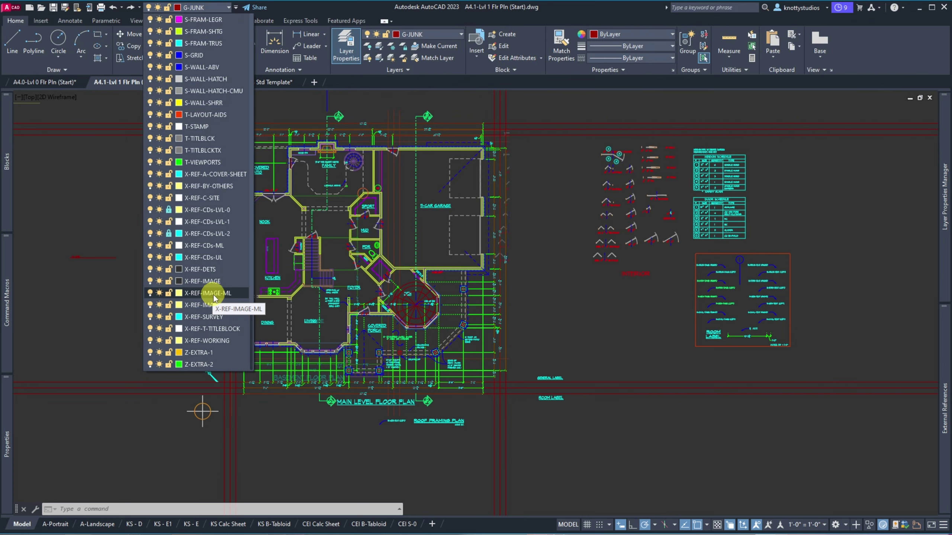
pyautogui.click(213, 294)
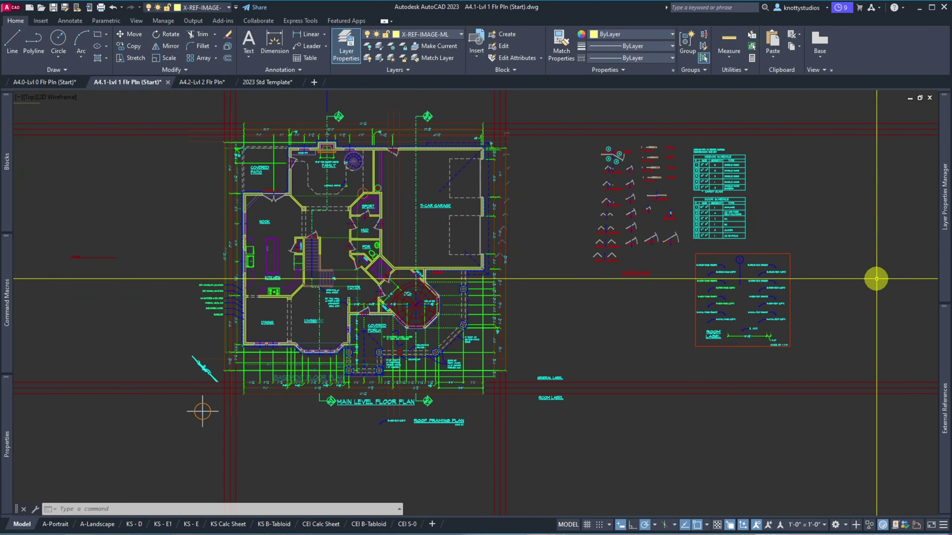
# Step: Change the description of the X-REF-IMAGE-ML layer to "Level 1 reference (Concept Development)"
pyautogui.moveTo(945, 206)
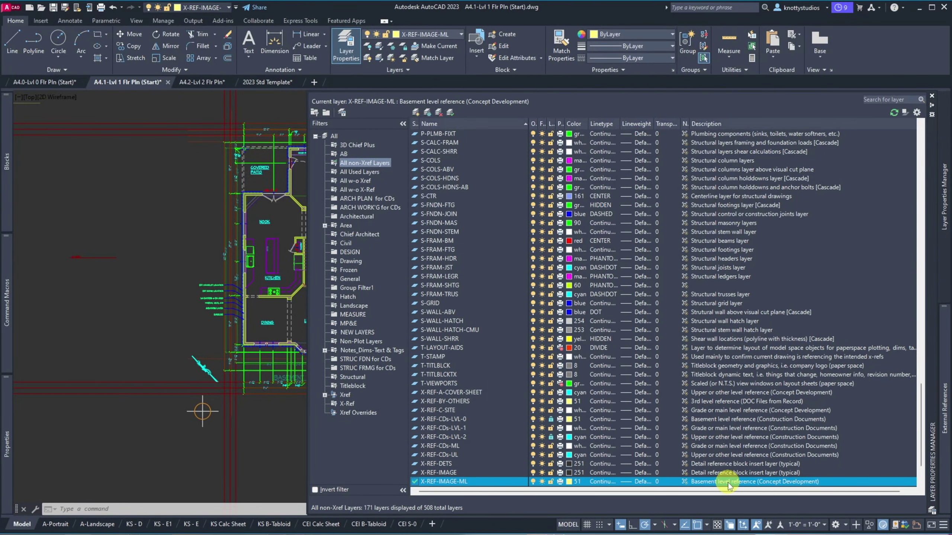
pyautogui.hscroll(1, 728, 483)
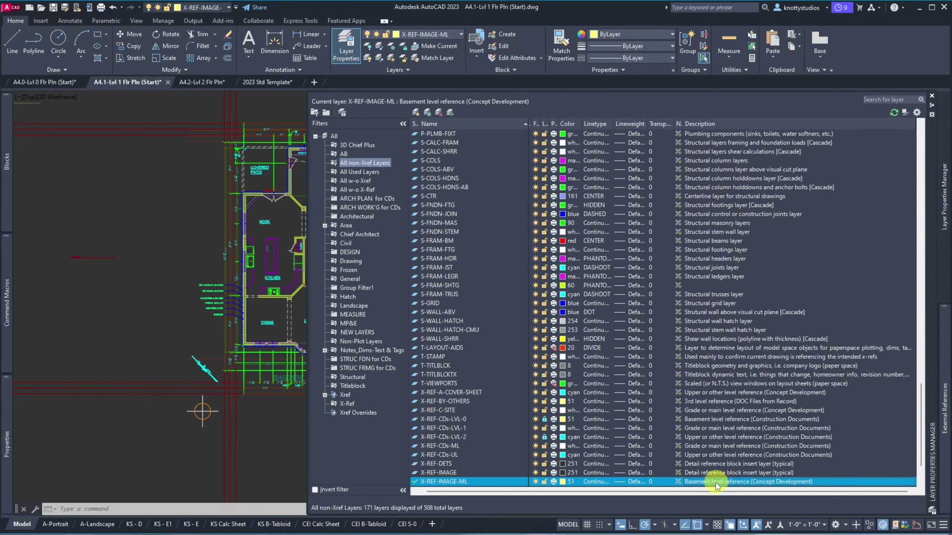
pyautogui.doubleClick(697, 483)
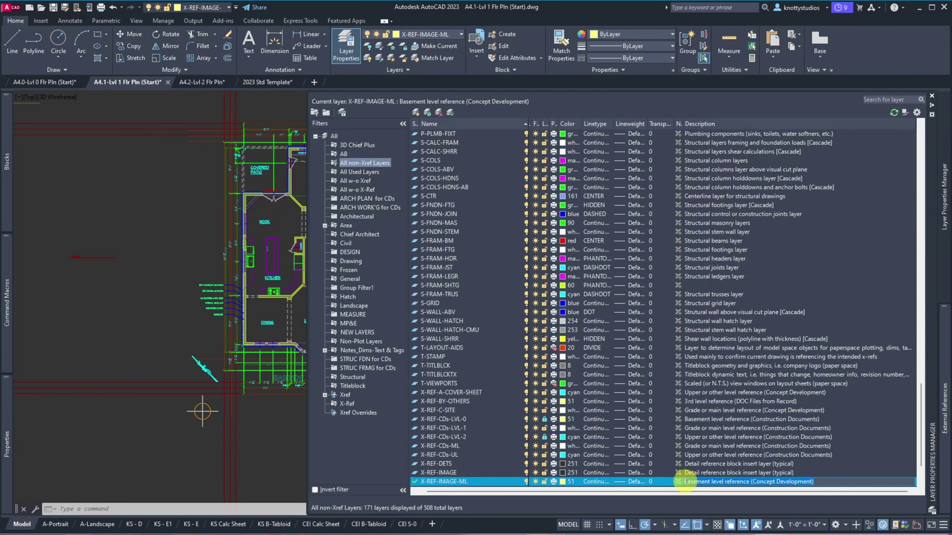
pyautogui.press('Return')
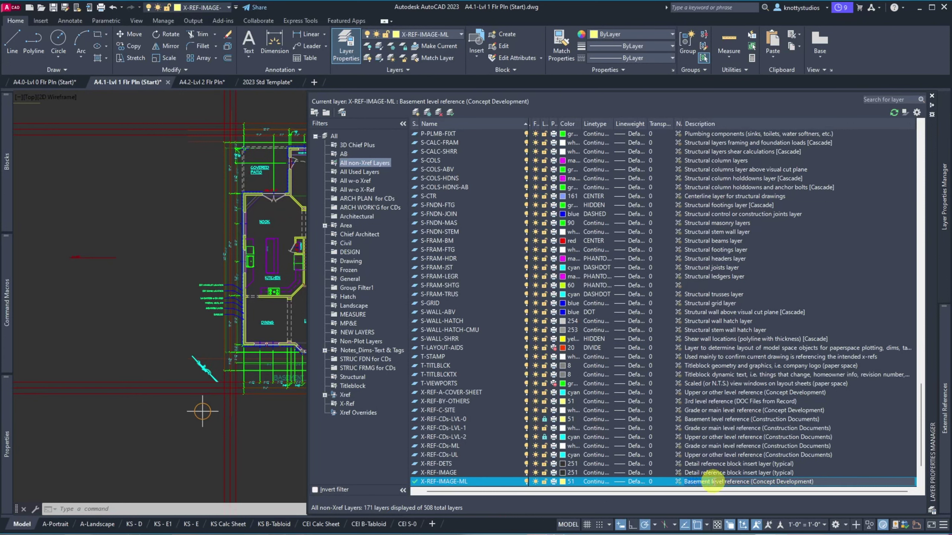
pyautogui.doubleClick(709, 482)
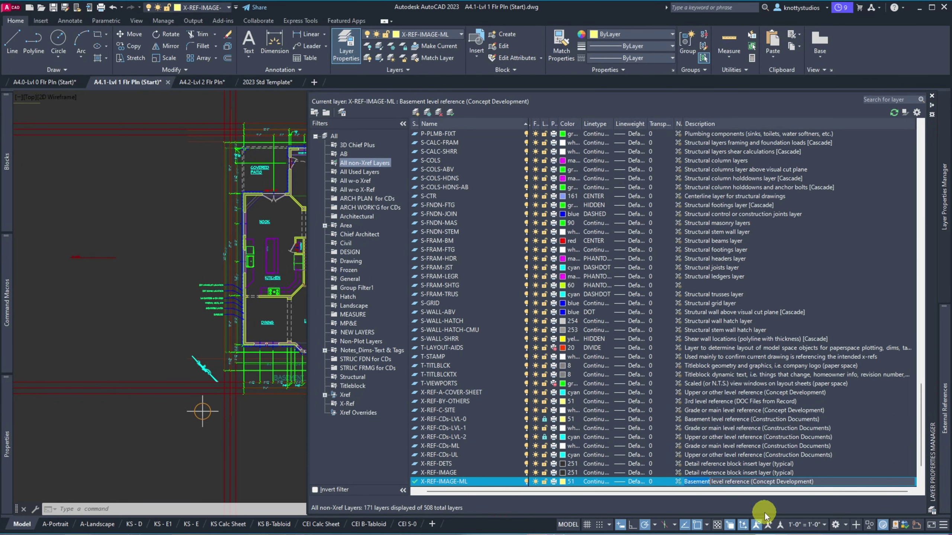
pyautogui.press('Delete')
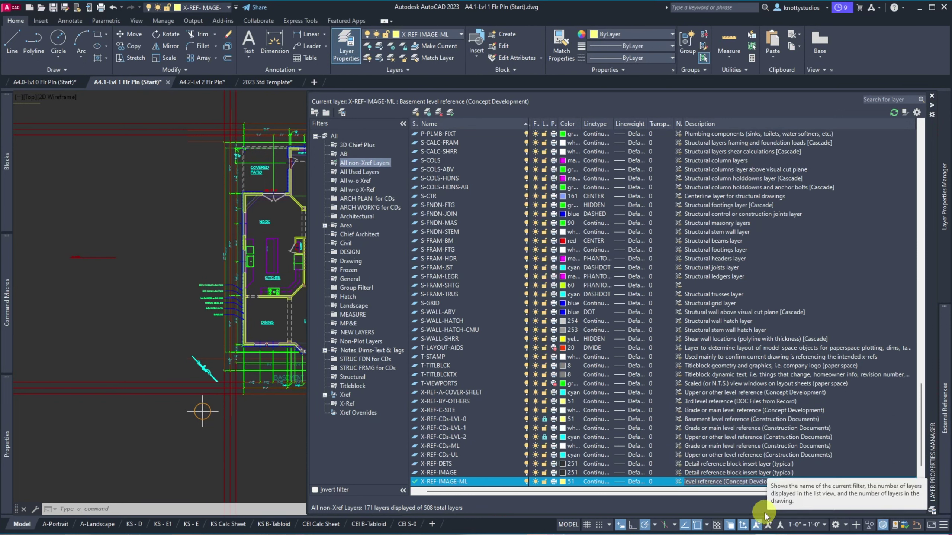
pyautogui.press('Delete')
pyautogui.write('Level 1')
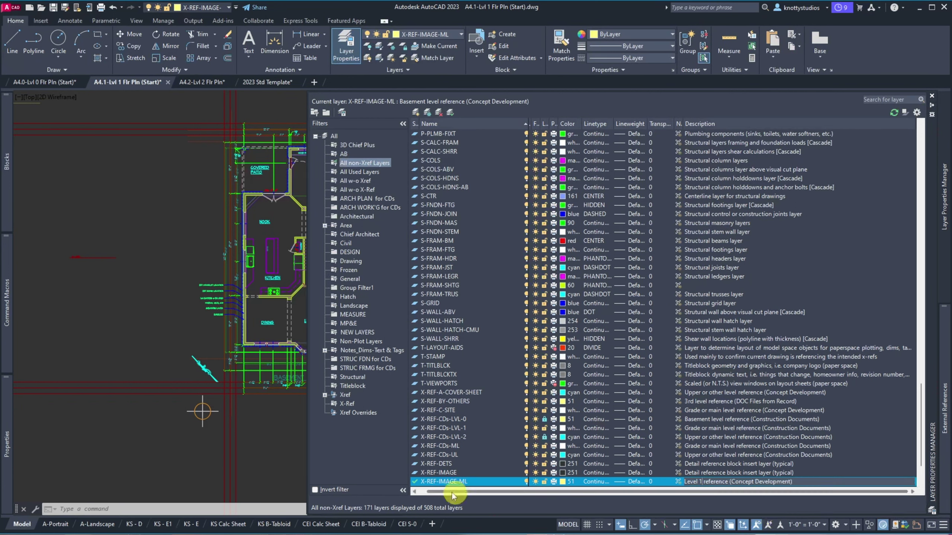
# Step: Rename the X-REF-IMAGE-ML layer as X-REF-IMAGE-LVL-1
pyautogui.click(443, 482)
pyautogui.click(444, 484)
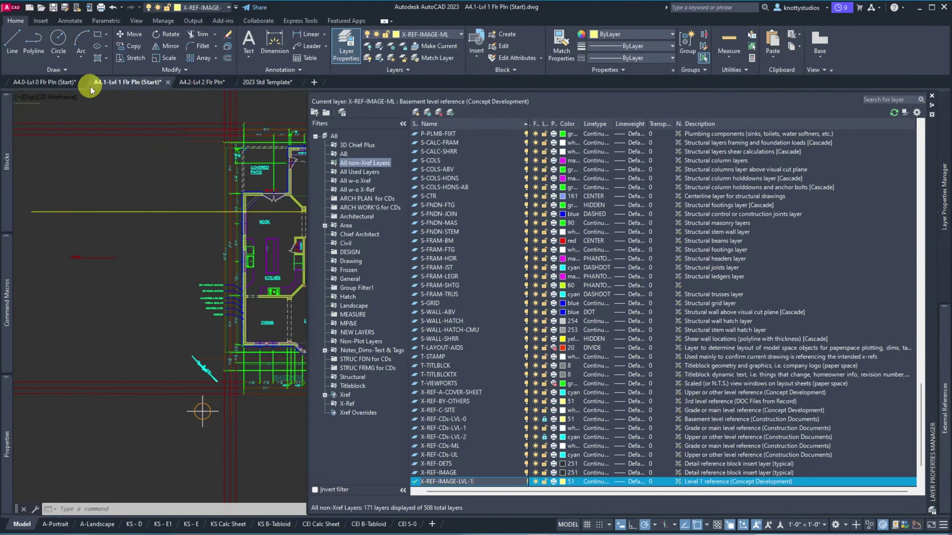
pyautogui.moveTo(171, 87)
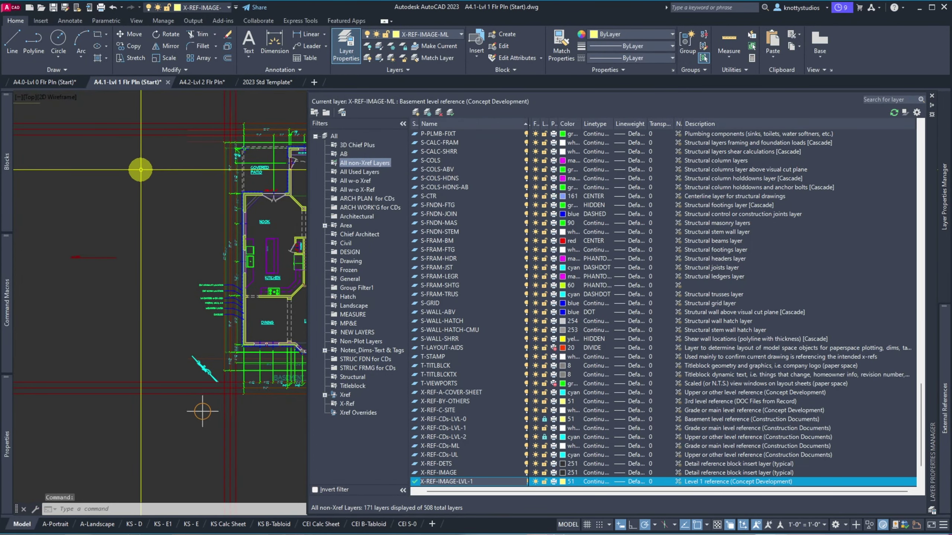
pyautogui.press('Escape')
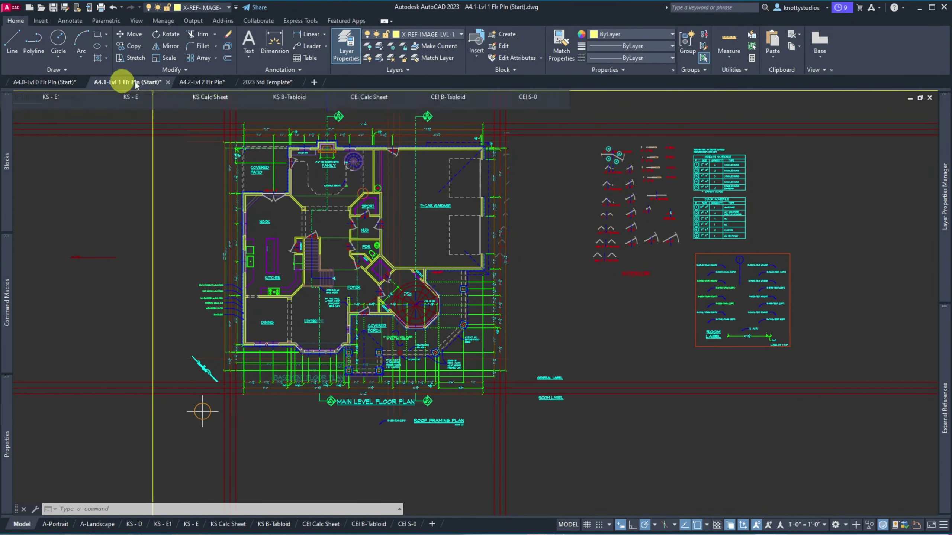
# Step: Select X-REF-IMAGE-LVL-1 as the current layer in the level 1 floor plan drawing
pyautogui.moveTo(133, 83)
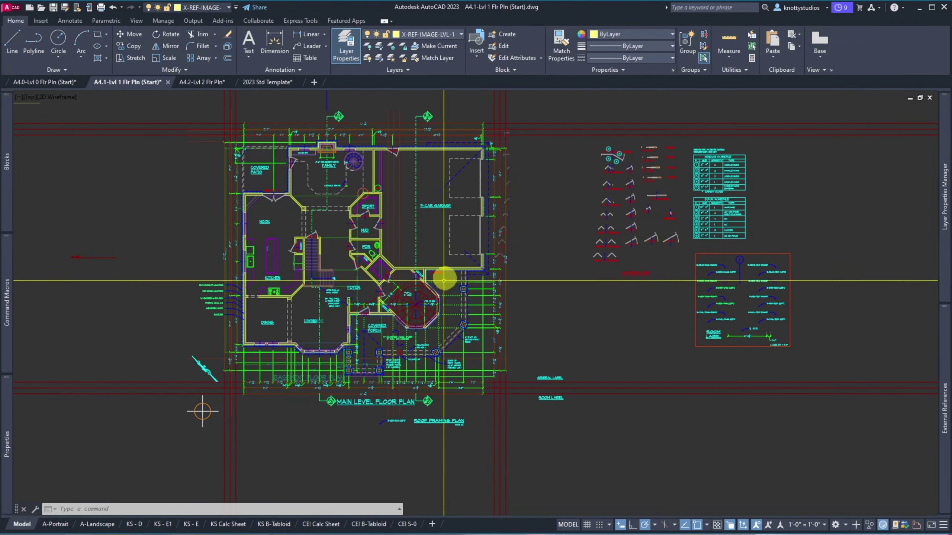
pyautogui.click(217, 8)
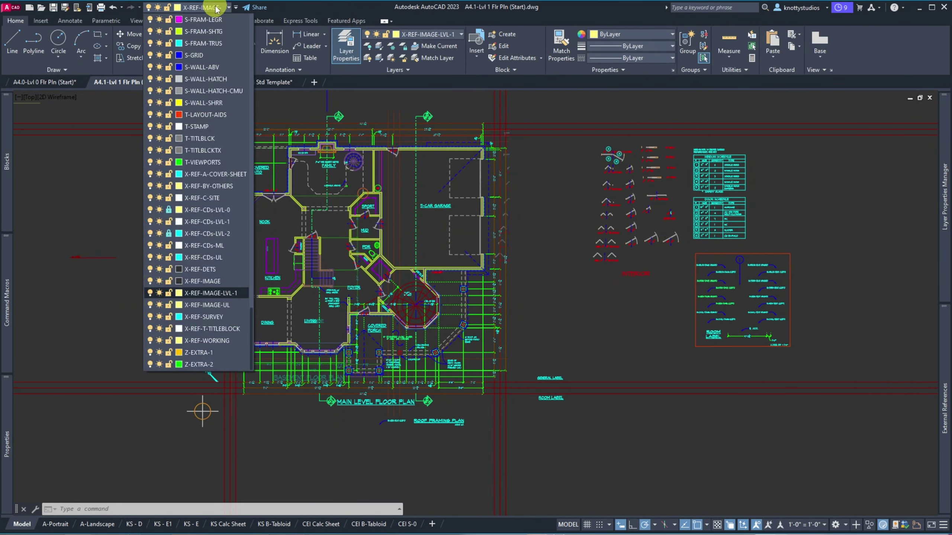
pyautogui.click(225, 295)
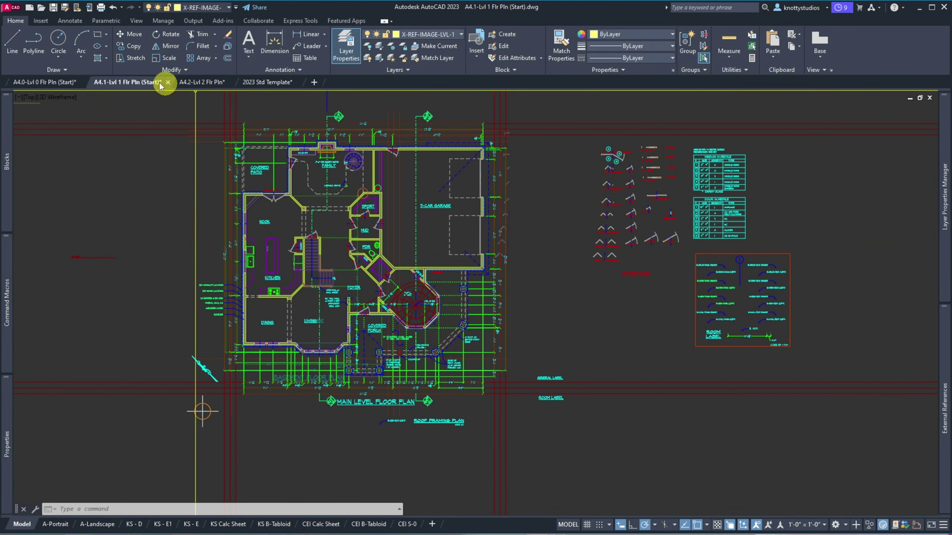
# Step: Choose the CS Main Floor Plan image from the project's PDFs from Owner folder for attachment, with a relative path and on-screen insertion point and scale
pyautogui.click(40, 21)
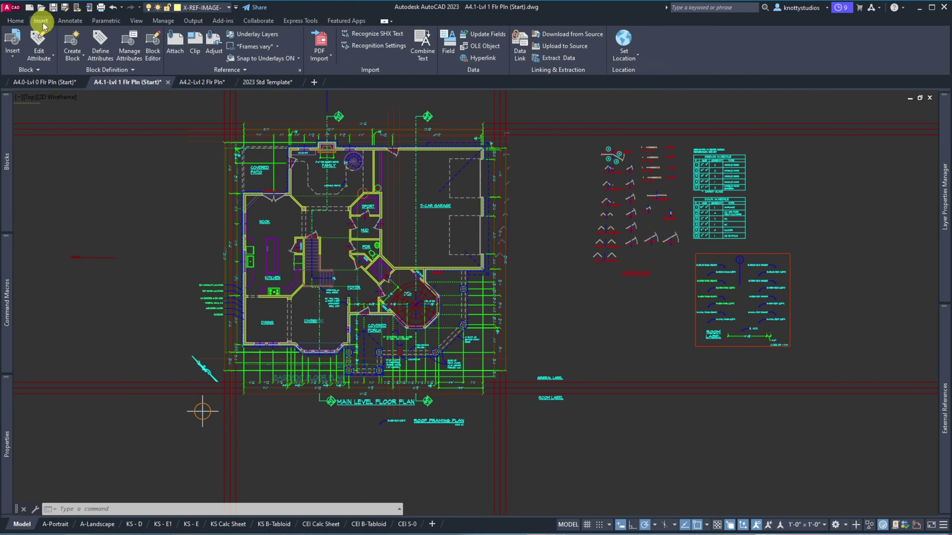
pyautogui.click(178, 45)
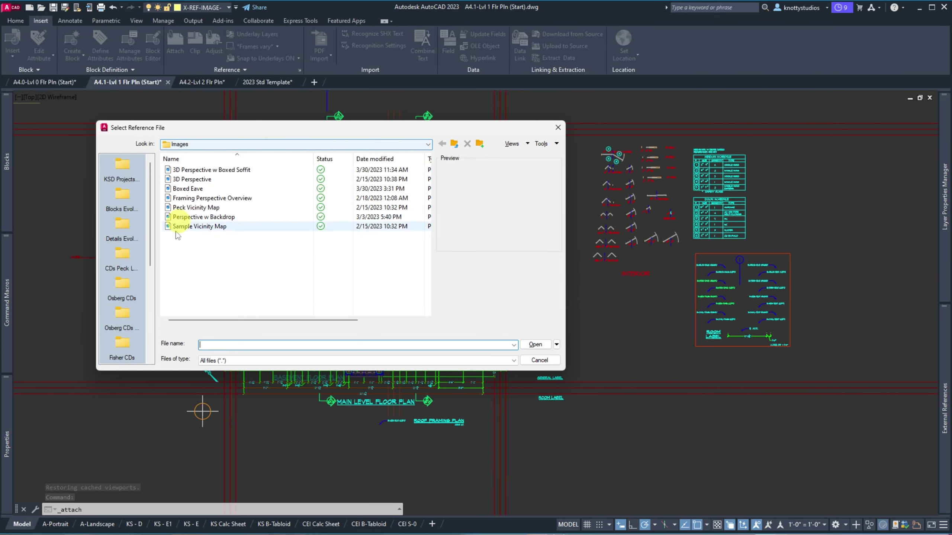
pyautogui.click(123, 257)
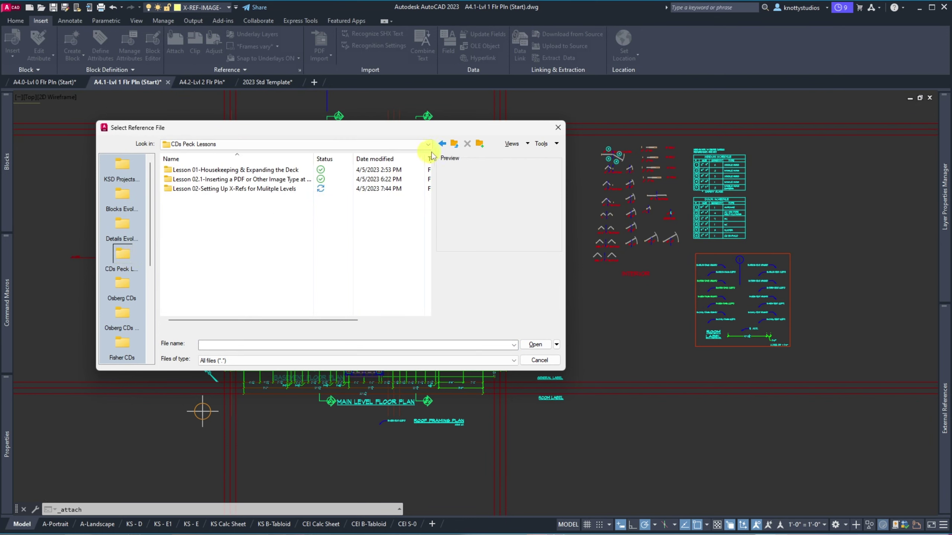
pyautogui.click(454, 146)
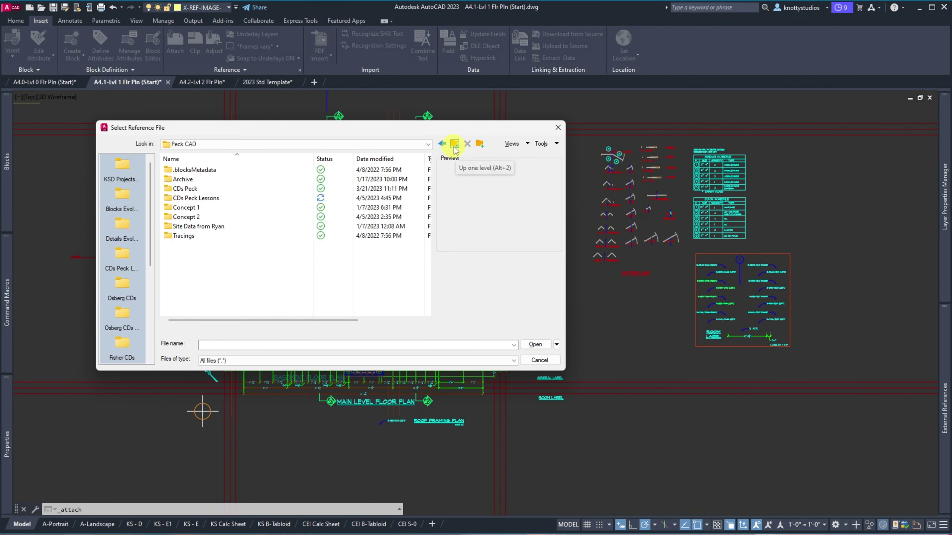
pyautogui.click(454, 146)
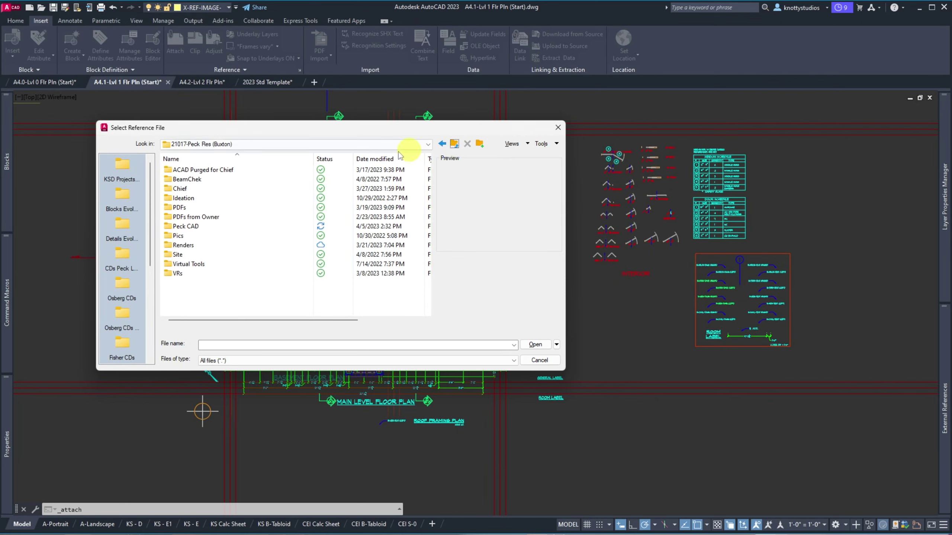
pyautogui.click(195, 217)
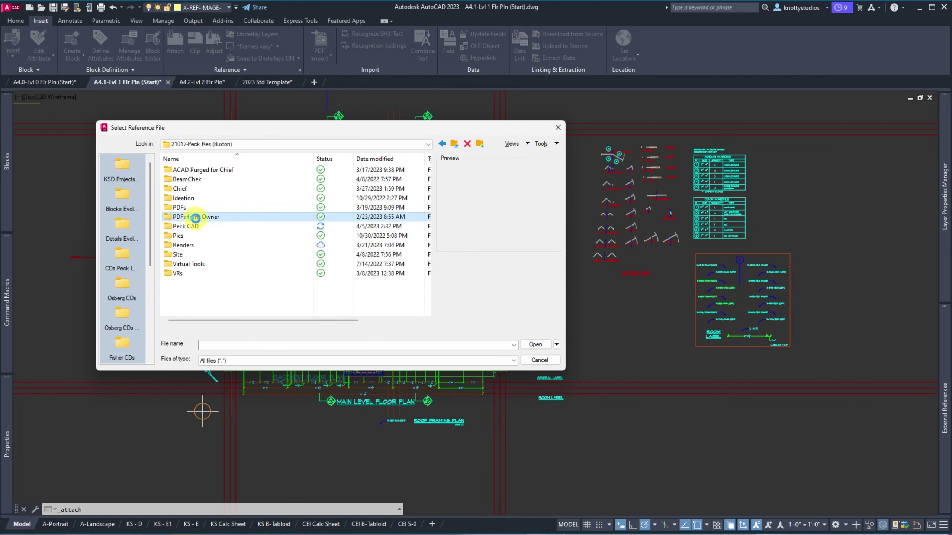
pyautogui.doubleClick(195, 218)
pyautogui.click(195, 199)
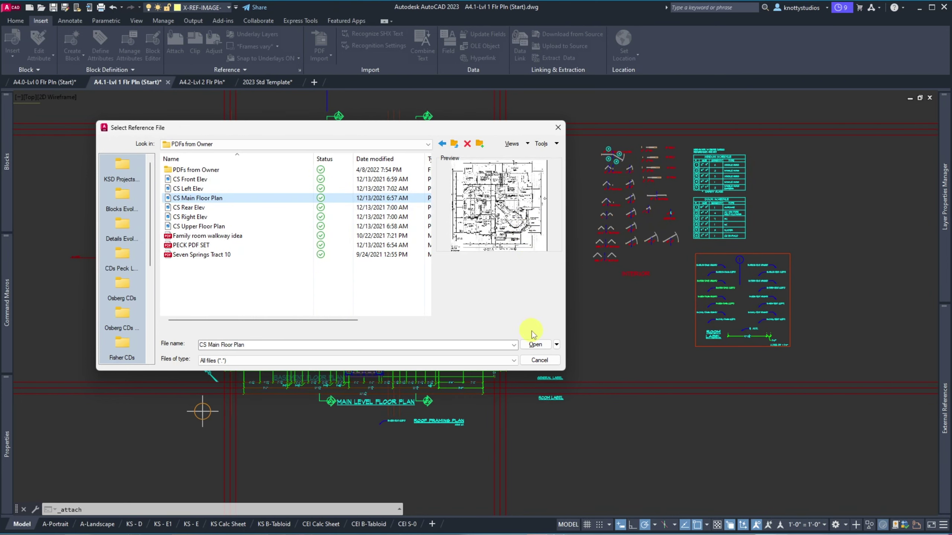
pyautogui.click(536, 345)
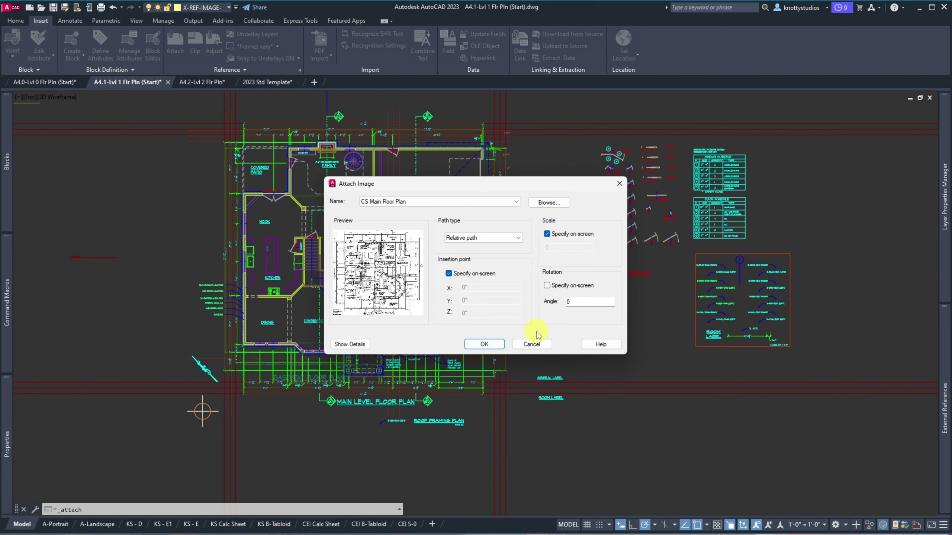
pyautogui.click(486, 346)
# Step: Try to place the CS Main Floor Plan image below the main level floor plan, setting its scale on screen
pyautogui.scroll(-3, 457, 248)
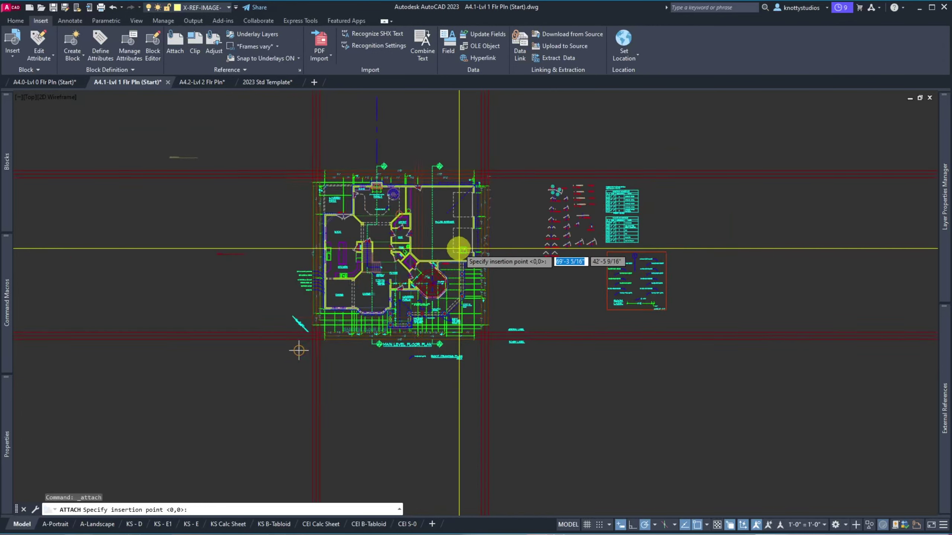
pyautogui.scroll(2, 433, 345)
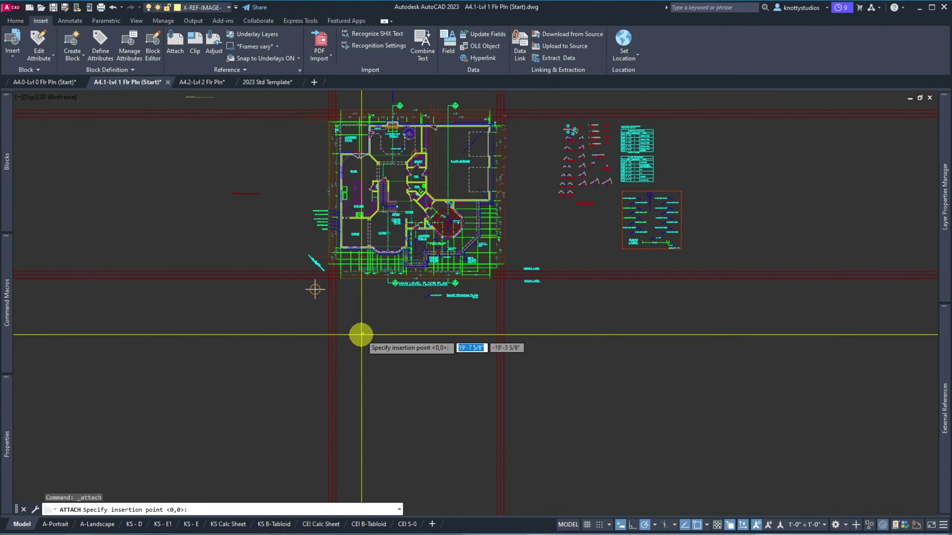
pyautogui.scroll(-2, 360, 333)
pyautogui.scroll(4, 355, 403)
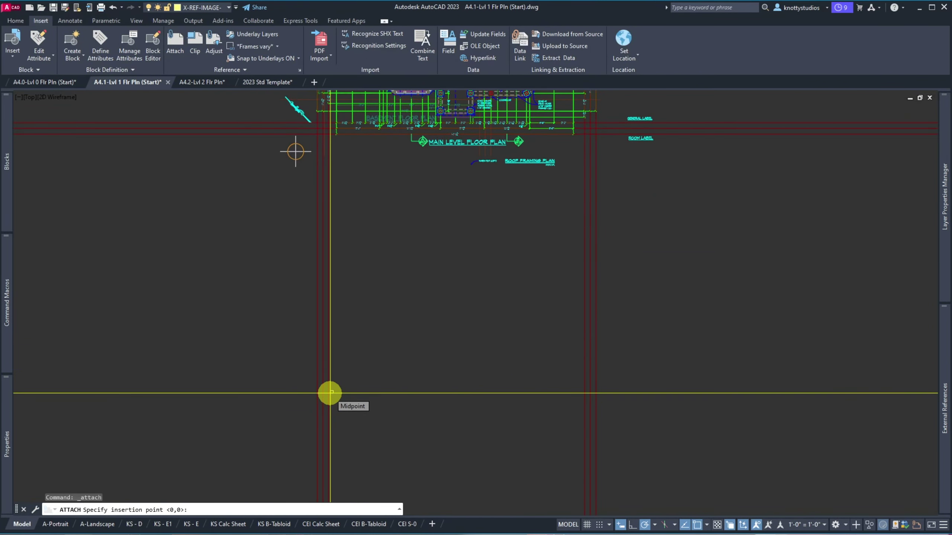
pyautogui.scroll(-2, 330, 393)
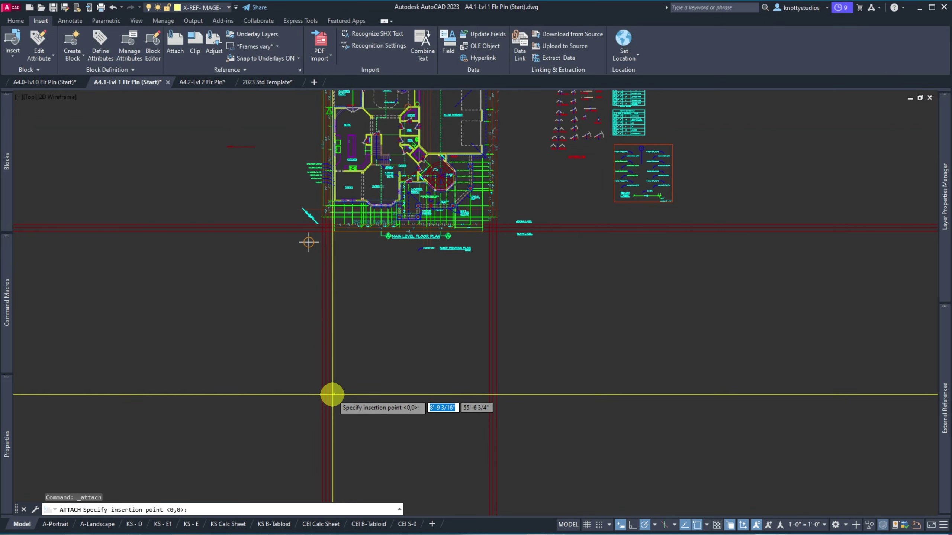
pyautogui.click(333, 398)
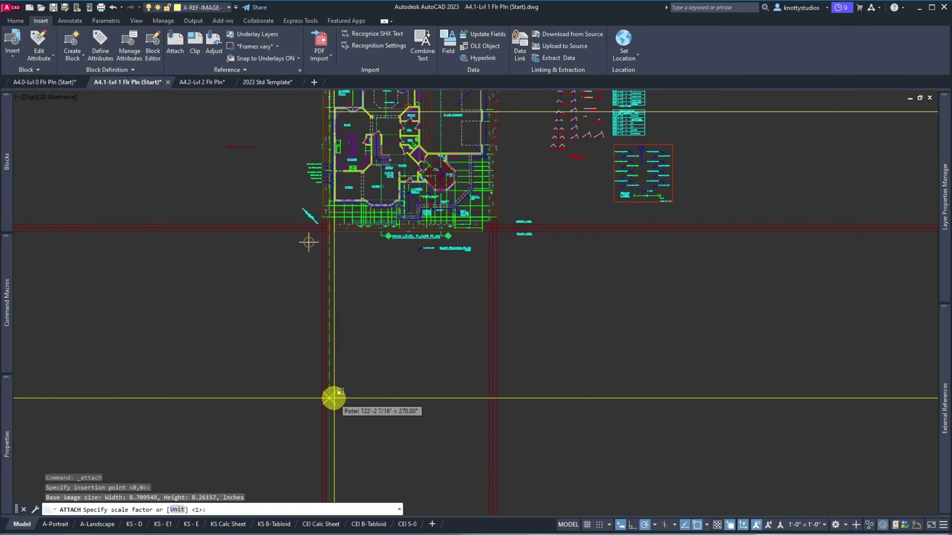
pyautogui.scroll(-3, 325, 368)
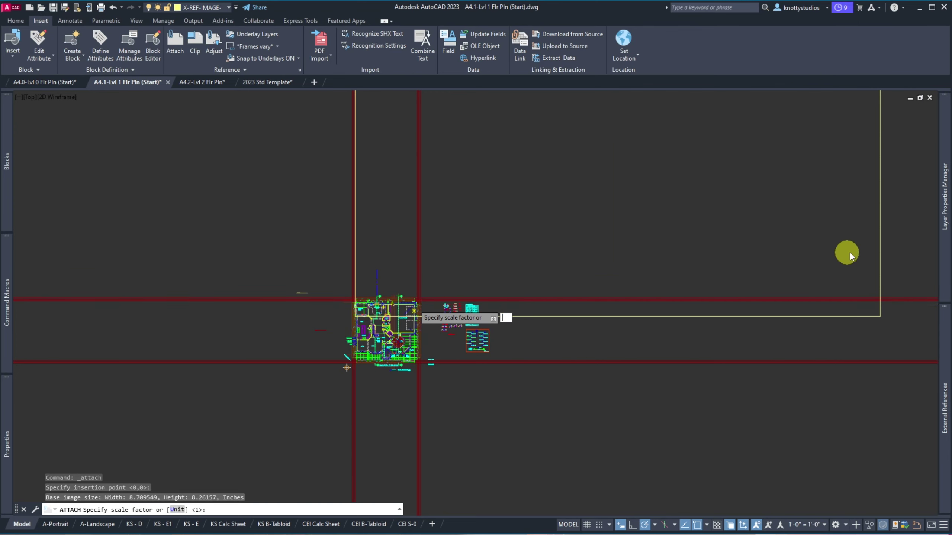
pyautogui.click(828, 207)
pyautogui.click(828, 206)
pyautogui.press('Escape')
pyautogui.press('Escape')
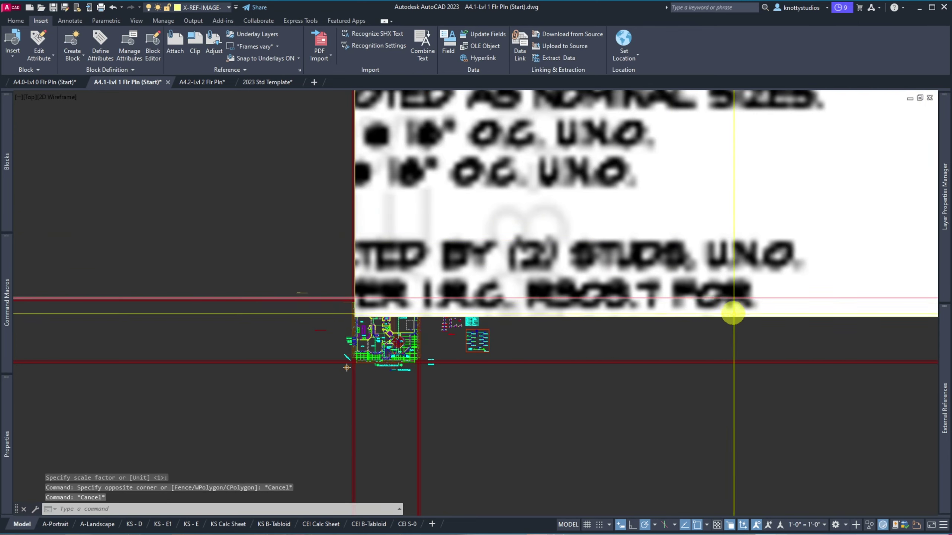
# Step: Delete the oversized CS Main Floor Plan image from the drawing
pyautogui.click(726, 318)
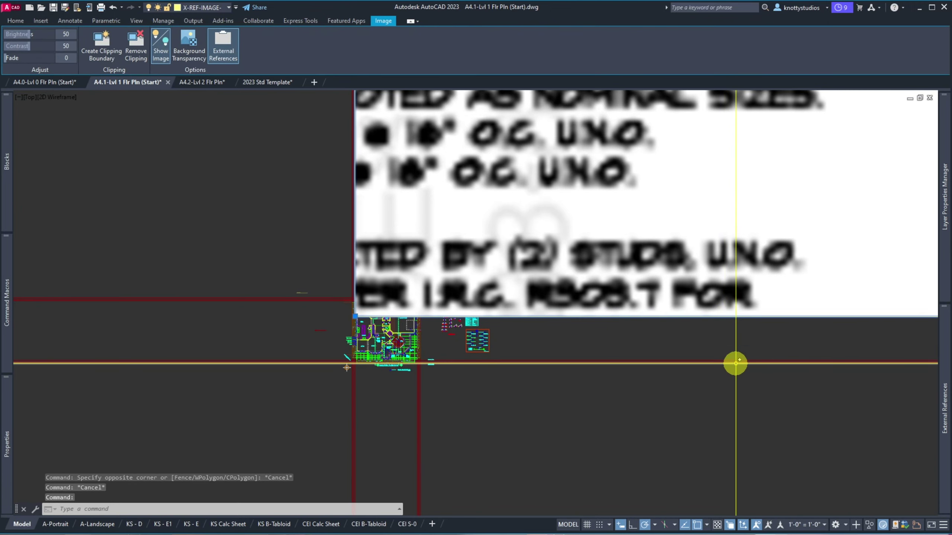
pyautogui.press('Delete')
pyautogui.scroll(2, 400, 346)
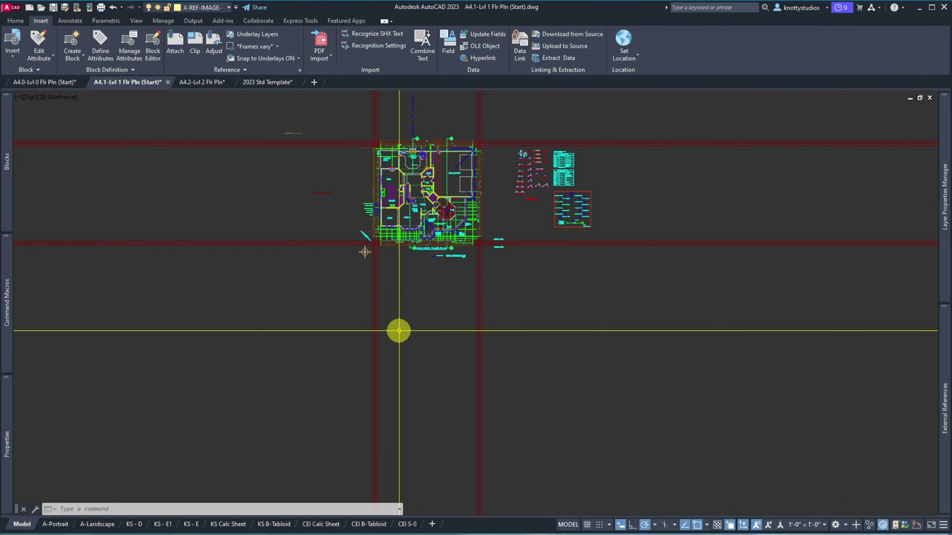
# Step: Start attaching CS Main Floor Plan again, keeping the relative path, on-screen insertion point and scale, and a rotation angle of 0
pyautogui.write('i')
pyautogui.press('Return')
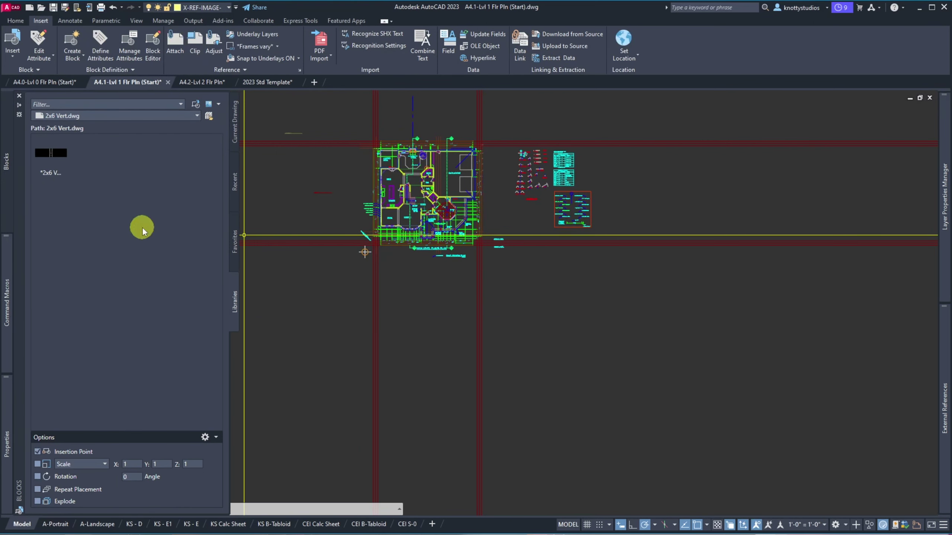
pyautogui.click(174, 40)
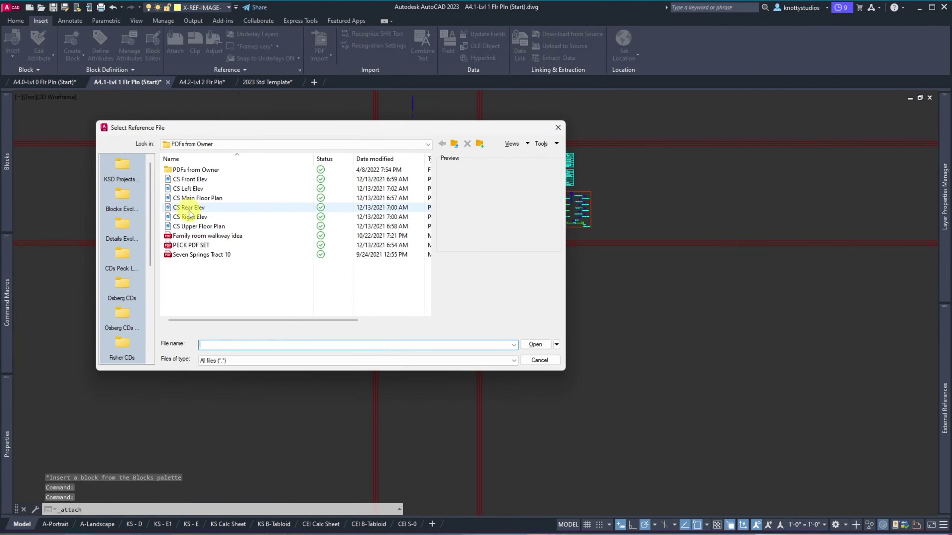
pyautogui.click(192, 198)
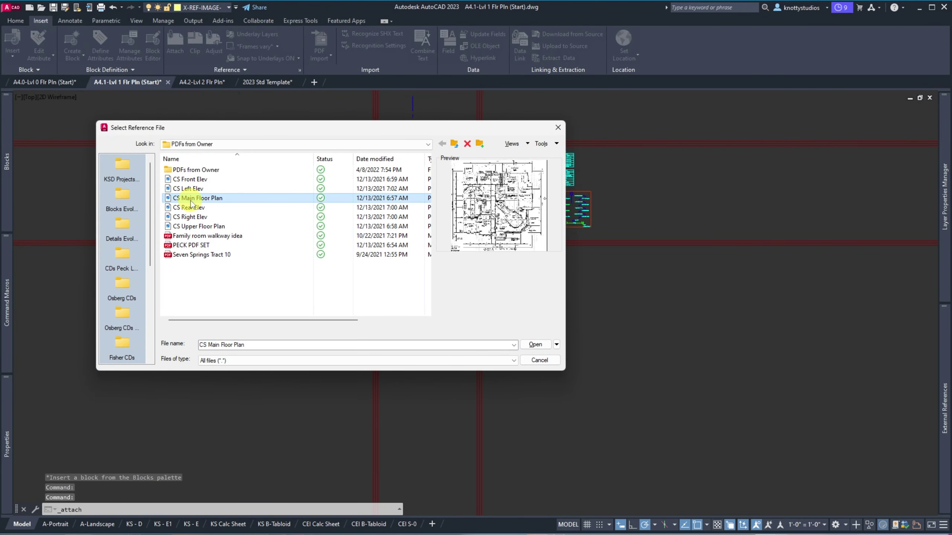
pyautogui.click(535, 345)
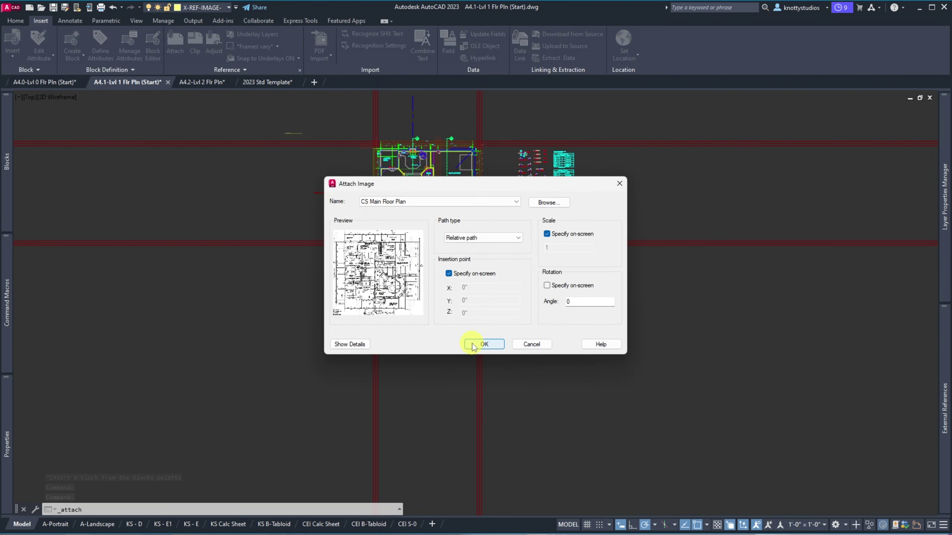
pyautogui.click(484, 345)
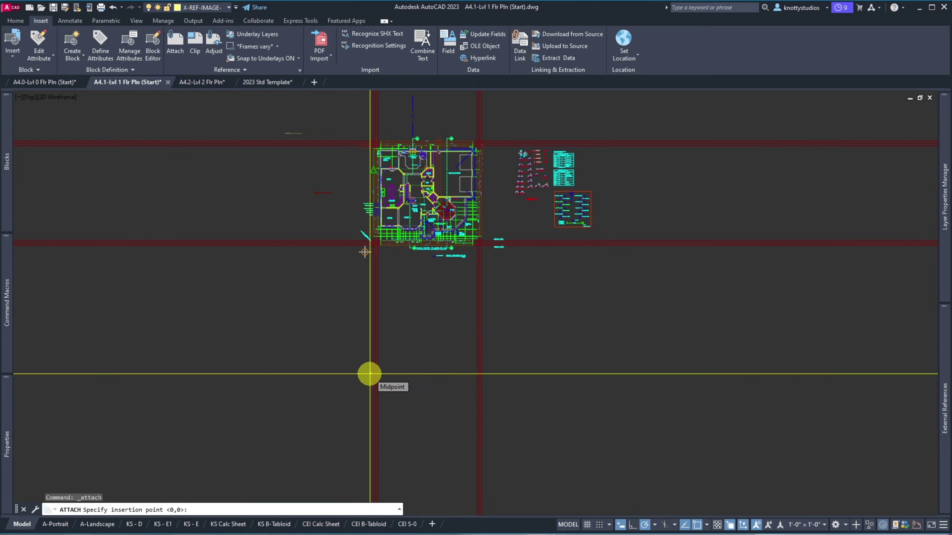
# Step: Place the image below the main level floor plan with the NONE snap override, using a scale distance of about 7'-6"
pyautogui.write('N')
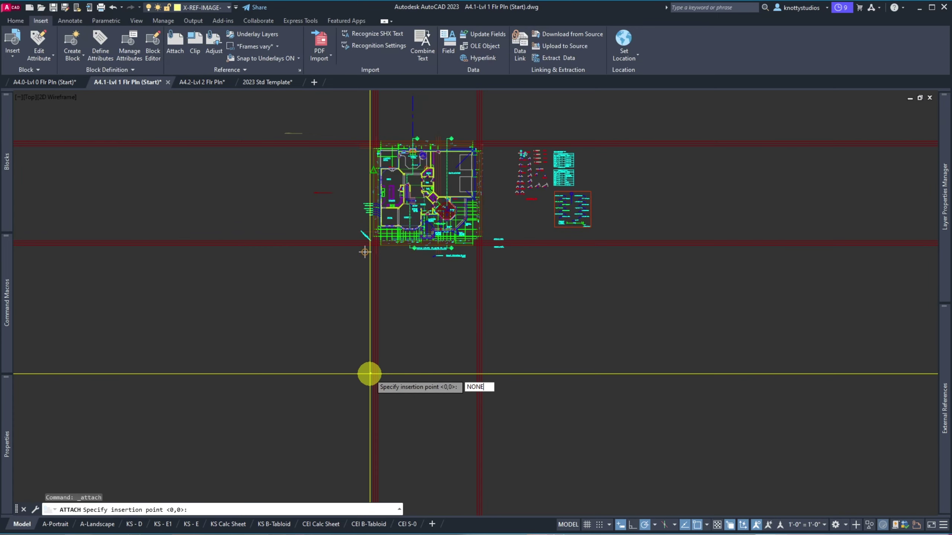
pyautogui.write('ONE')
pyautogui.press('Return')
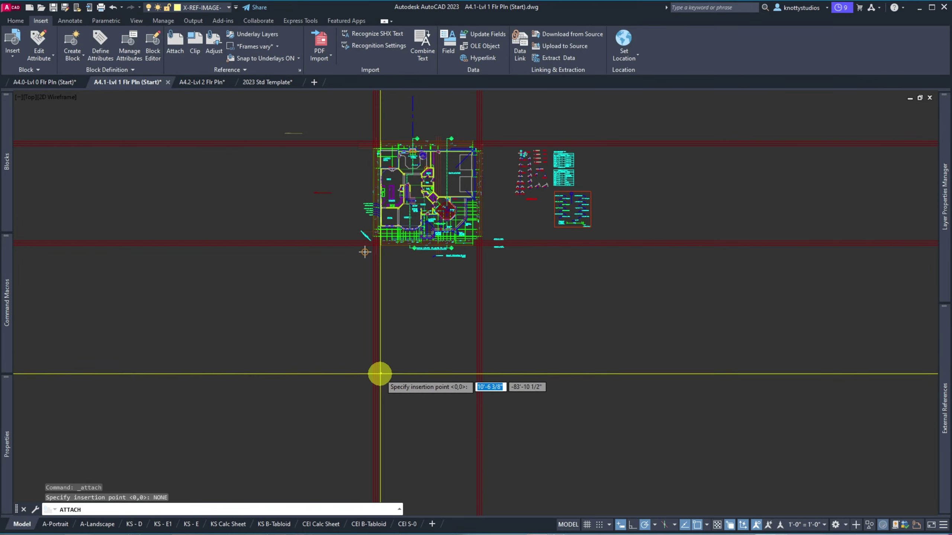
pyautogui.click(379, 373)
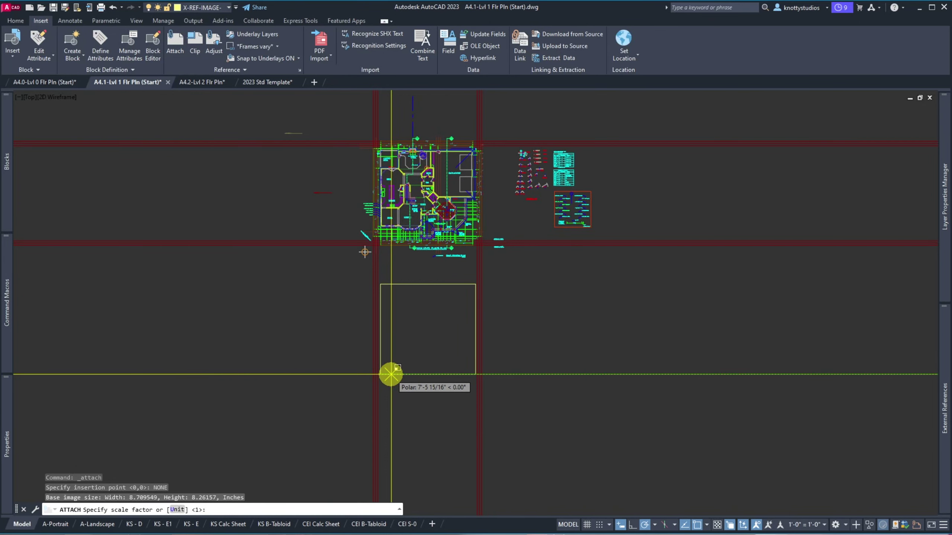
pyautogui.click(390, 373)
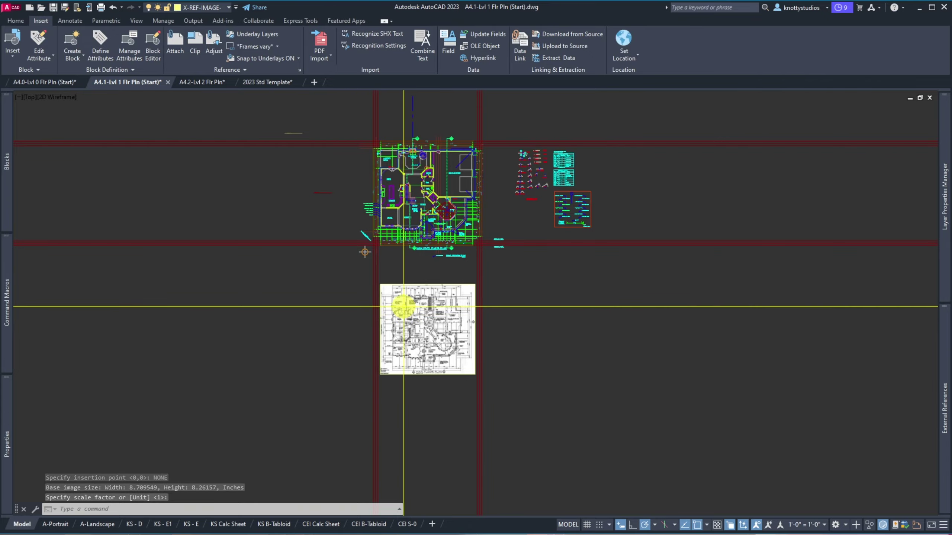
# Step: Draw a horizontal line just above the floor plan image, spanning both ends of its 60'-0" overall dimension
pyautogui.scroll(2, 365, 249)
pyautogui.scroll(5, 399, 291)
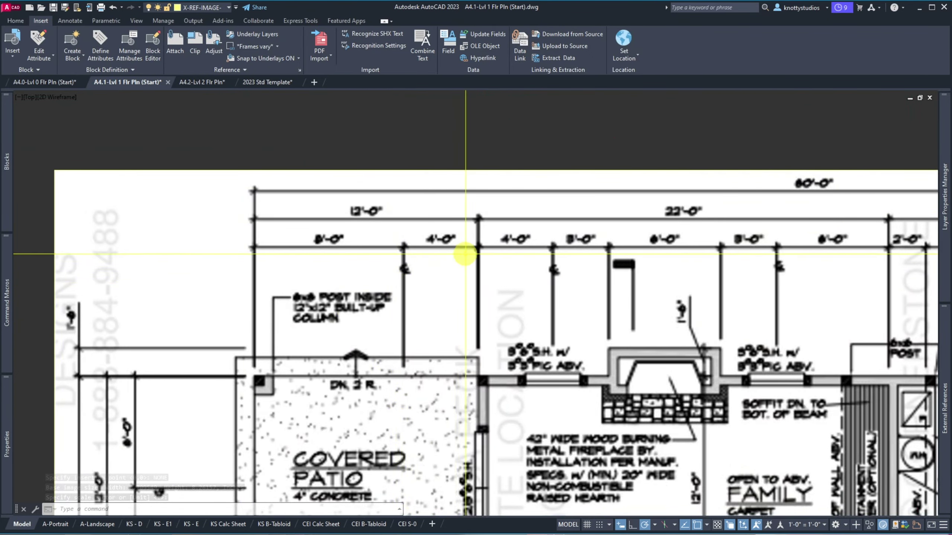
pyautogui.scroll(2, 838, 192)
pyautogui.scroll(1, 704, 182)
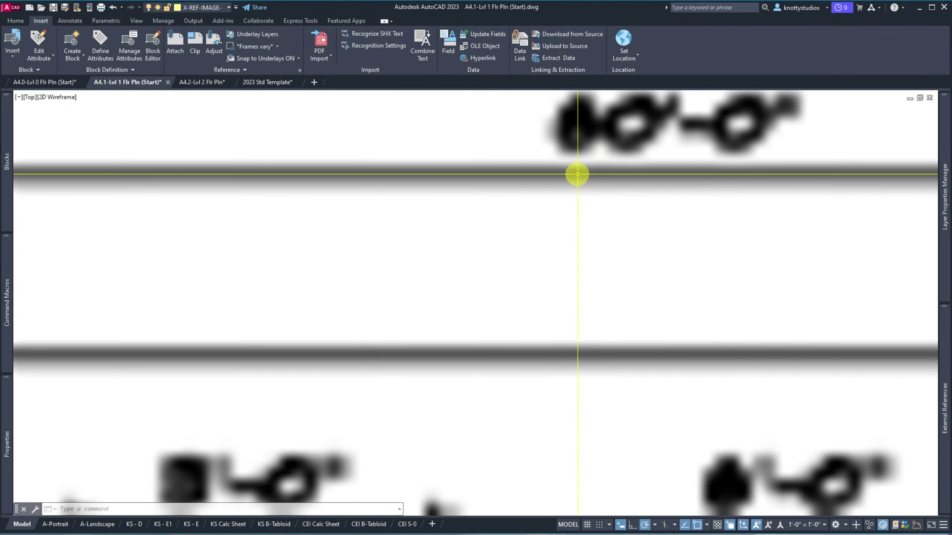
pyautogui.scroll(-1, 487, 189)
pyautogui.scroll(-5, 458, 193)
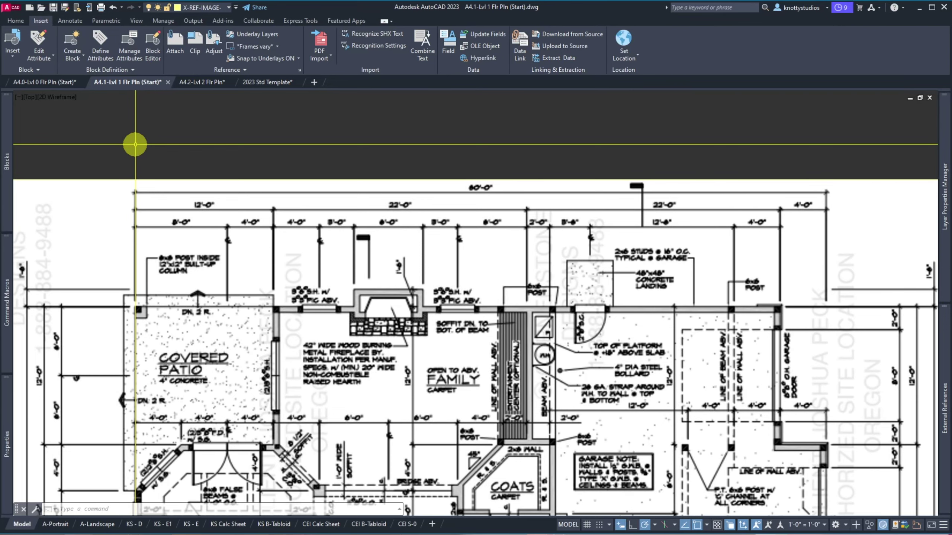
pyautogui.write('l')
pyautogui.press('Return')
pyautogui.scroll(6, 135, 144)
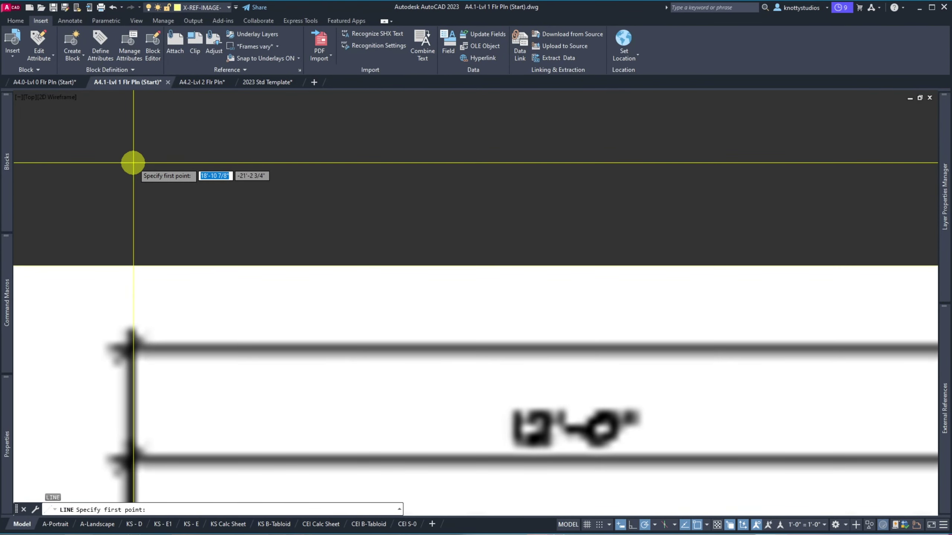
pyautogui.click(131, 170)
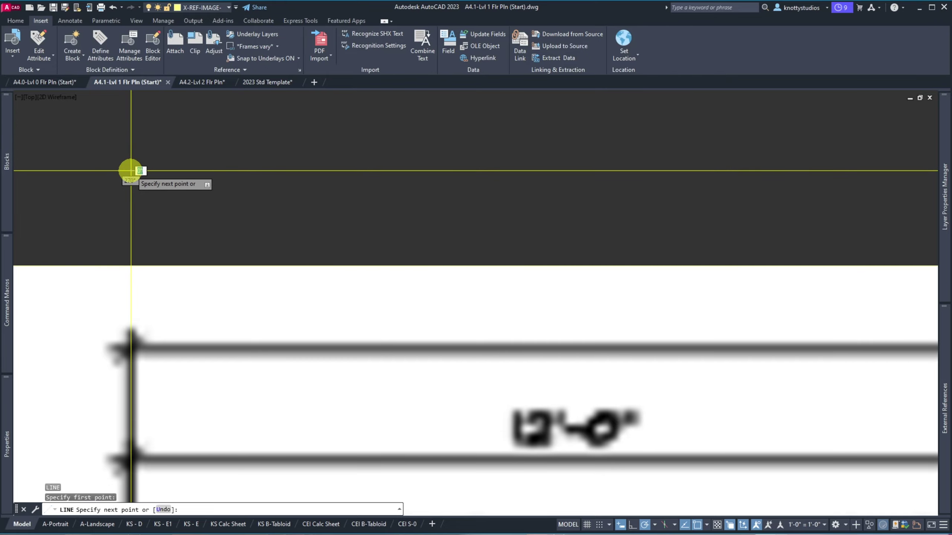
pyautogui.scroll(-6, 129, 172)
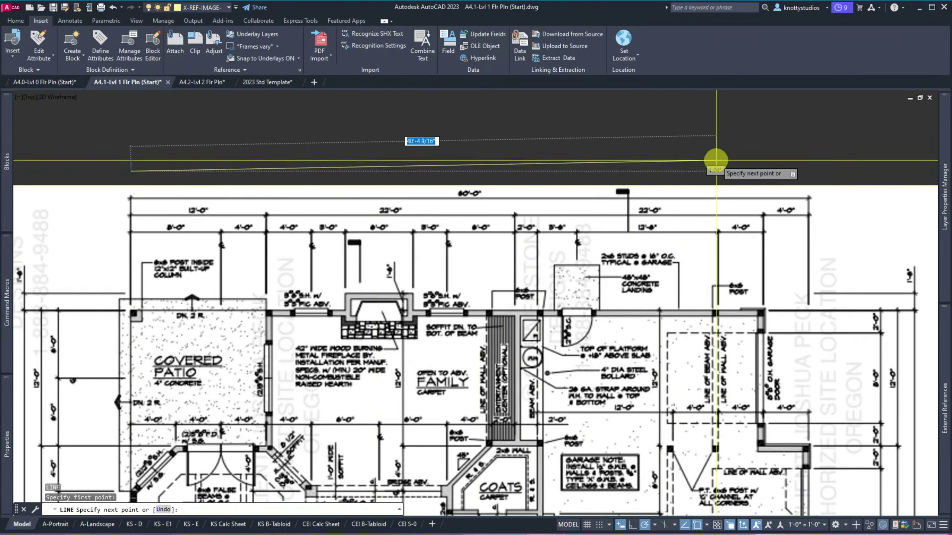
pyautogui.scroll(5, 820, 170)
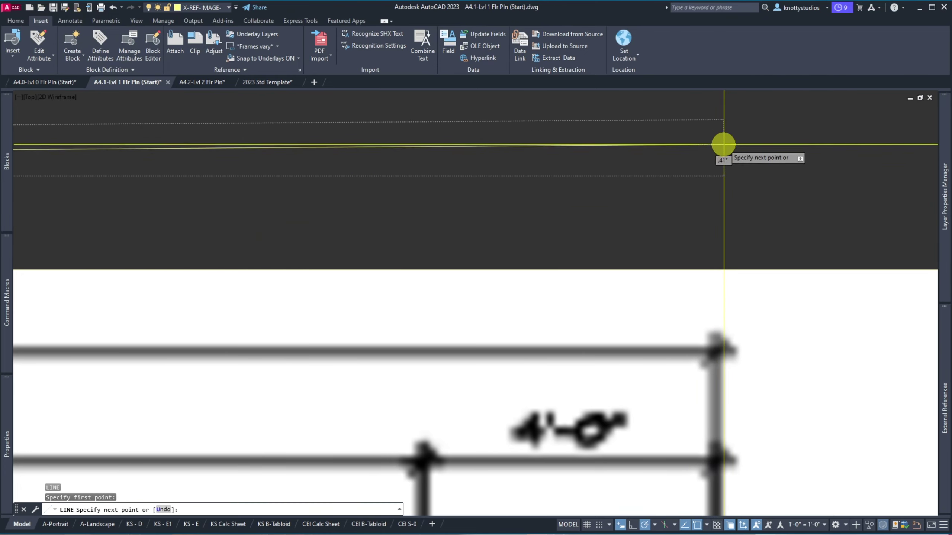
pyautogui.click(717, 175)
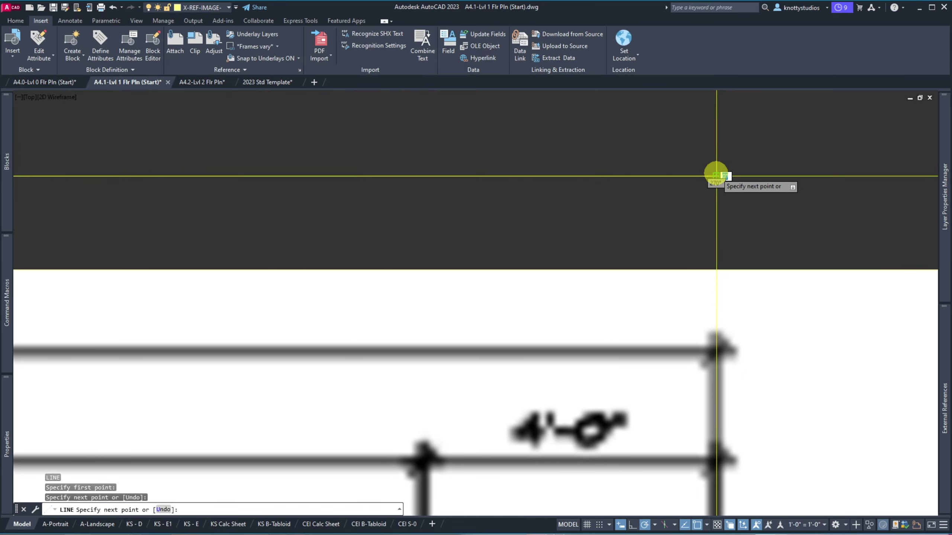
pyautogui.press('Escape')
pyautogui.scroll(-6, 717, 163)
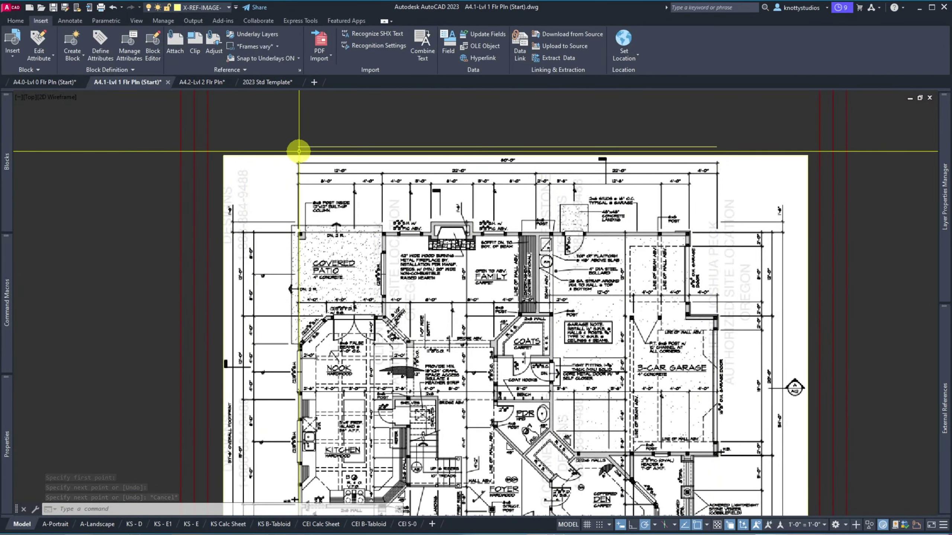
# Step: Draw a short vertical line up from the traced line's start, continuing with a 60' horizontal line parallel to it
pyautogui.write('l')
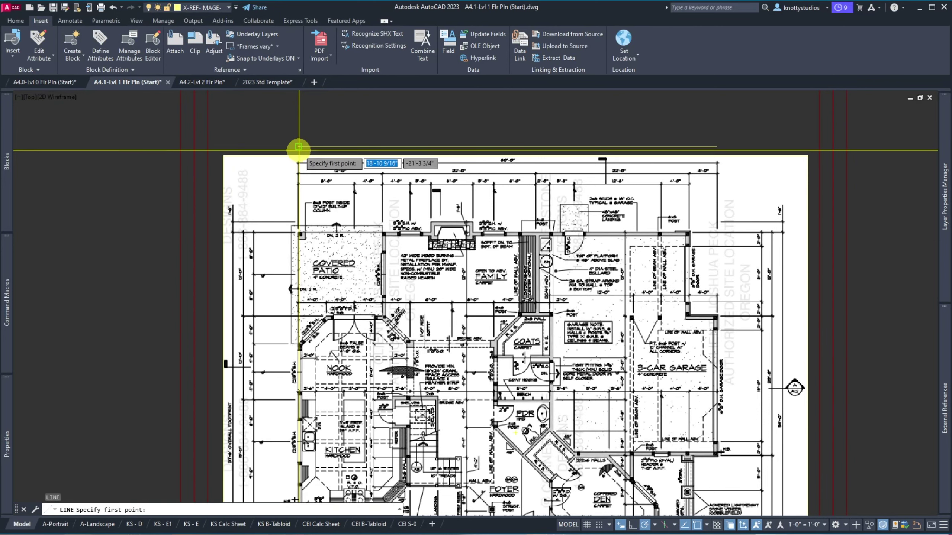
pyautogui.press('Return')
pyautogui.click(297, 131)
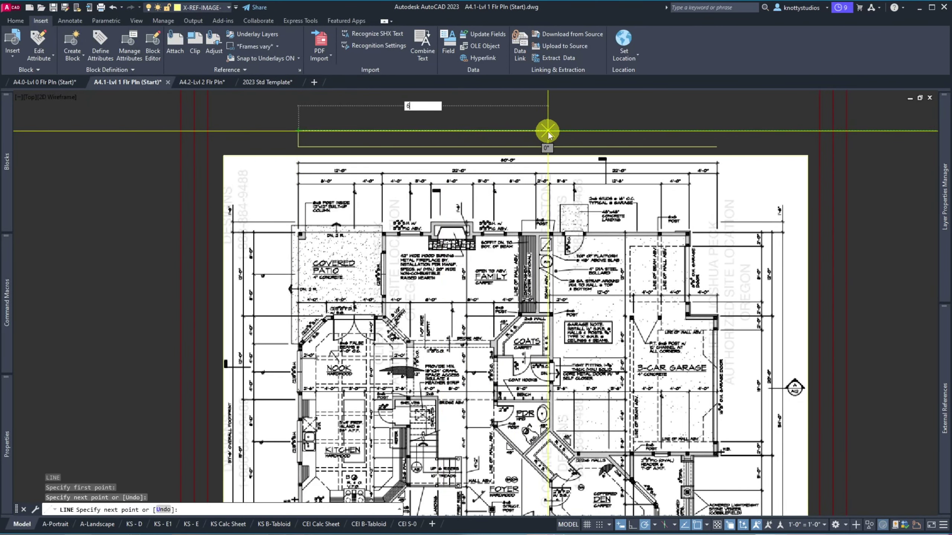
pyautogui.write("60'")
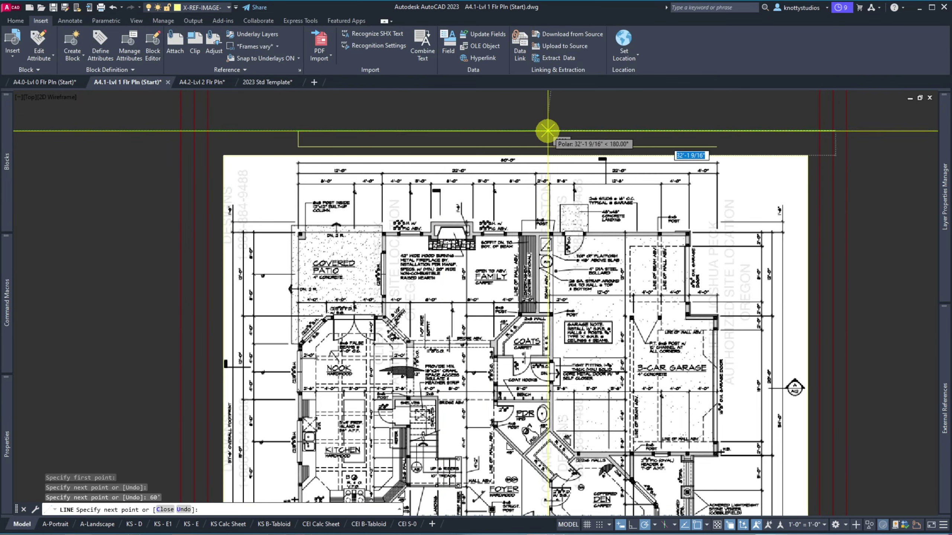
pyautogui.press('Return')
pyautogui.press('Escape')
# Step: Reassign the 60' horizontal line to the layer that displays it in magenta
pyautogui.click(690, 141)
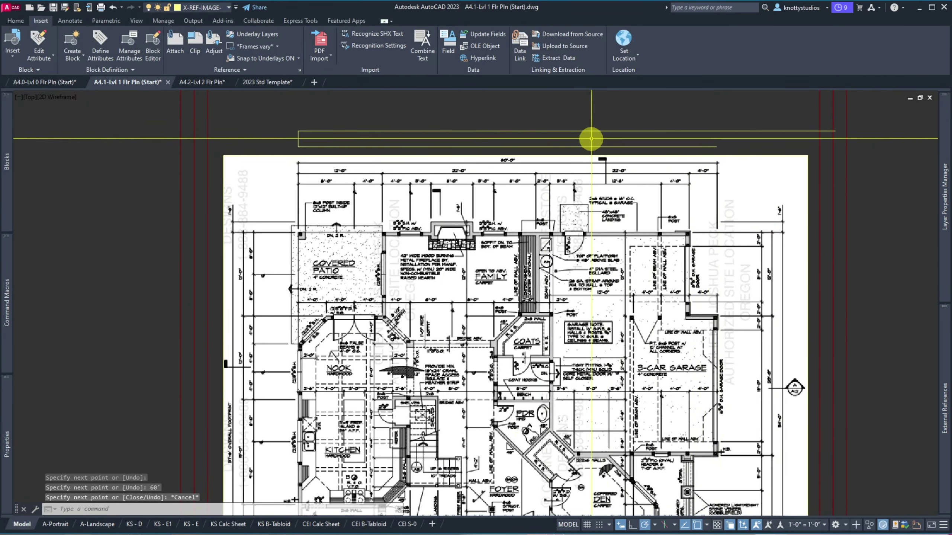
pyautogui.click(573, 121)
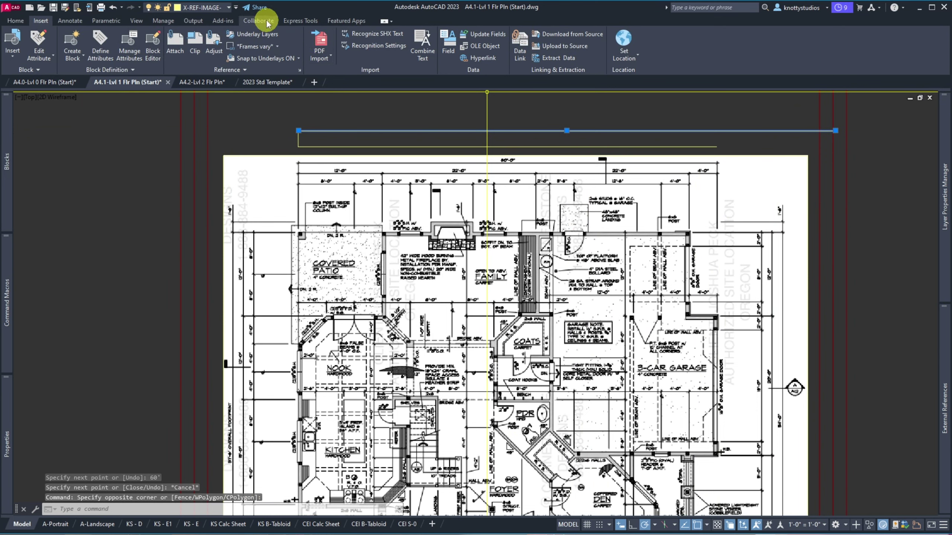
pyautogui.click(220, 7)
pyautogui.click(209, 19)
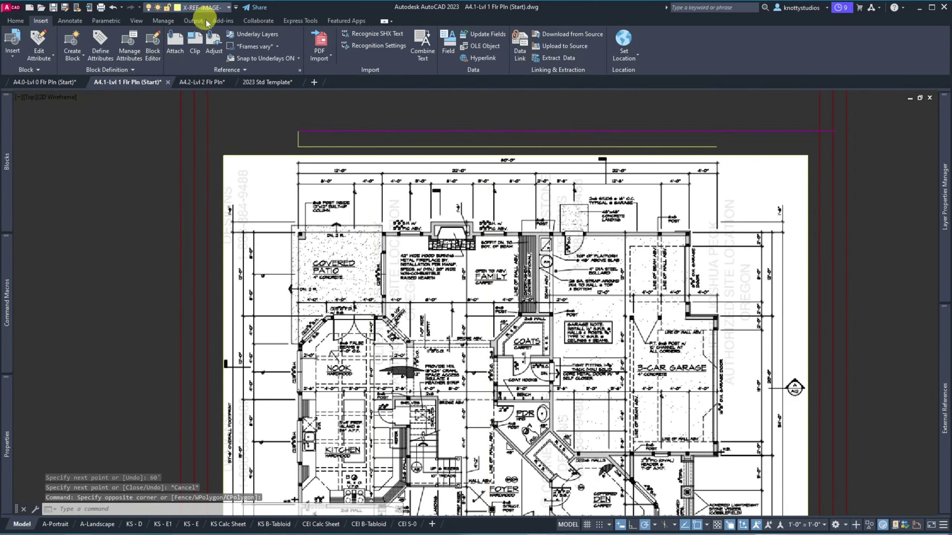
pyautogui.press('Escape')
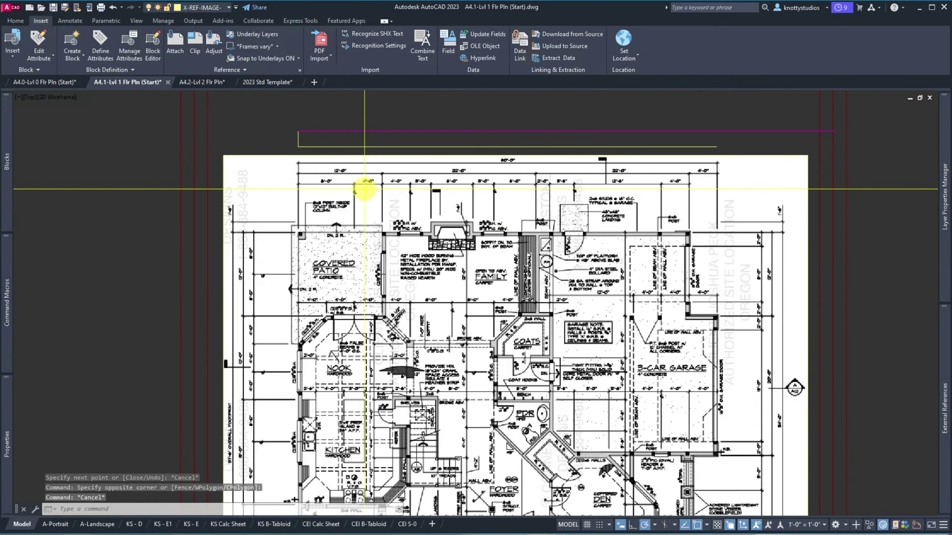
pyautogui.write('c')
pyautogui.press('Return')
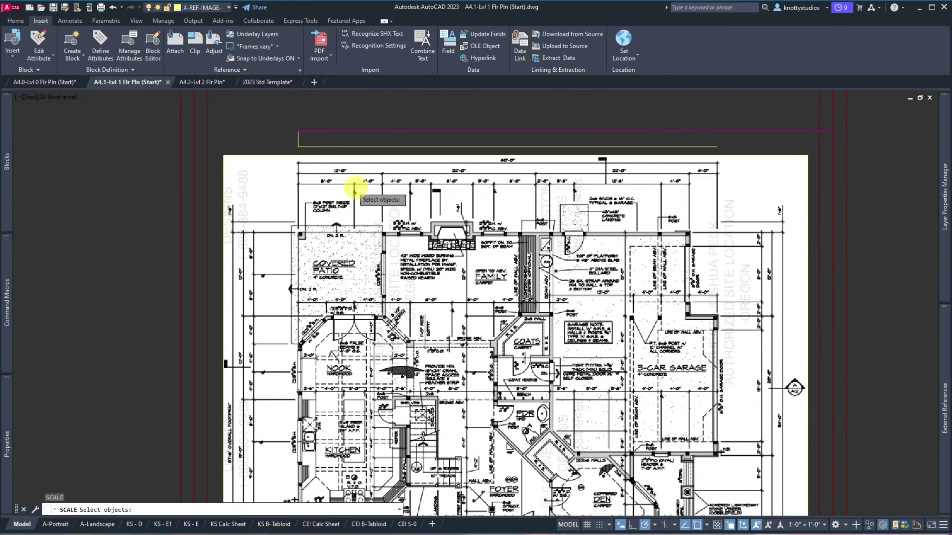
pyautogui.click(255, 155)
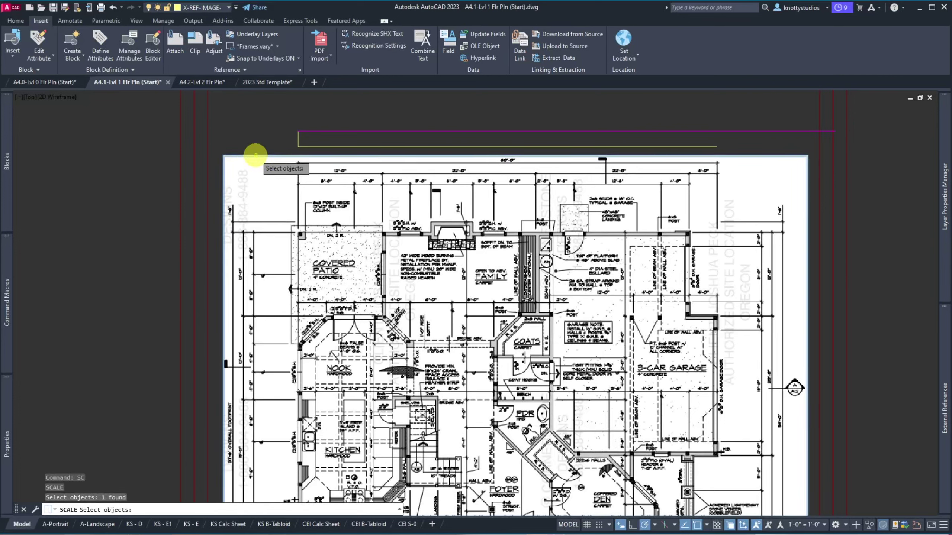
pyautogui.press('Return')
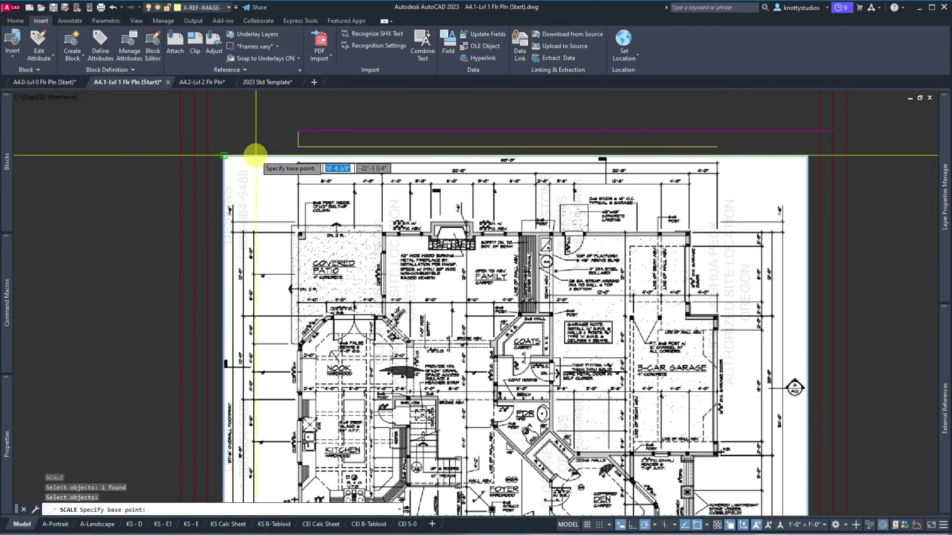
pyautogui.click(298, 146)
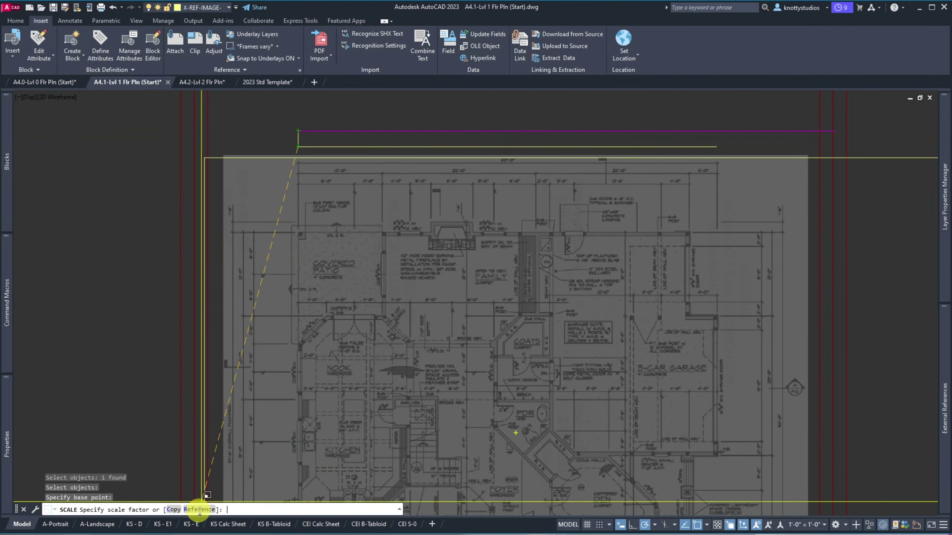
pyautogui.click(199, 509)
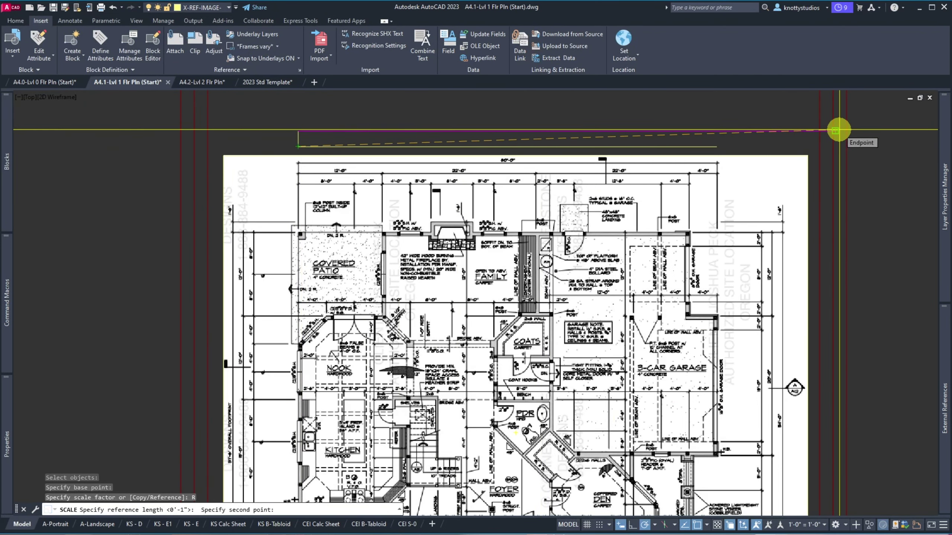
pyautogui.press('Escape')
# Step: Draw a short vertical line down from the far end of the 60' line, past the level of the traced line
pyautogui.scroll(-2, 858, 149)
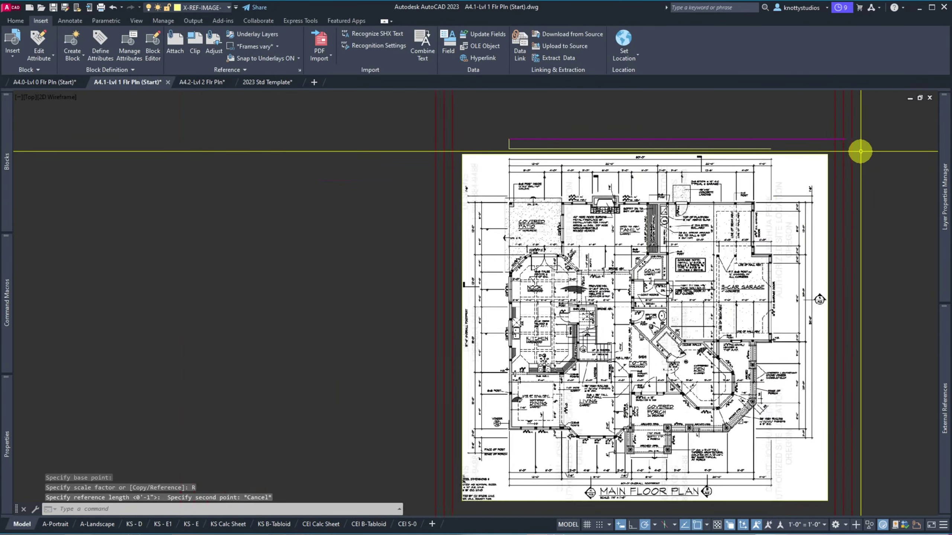
pyautogui.scroll(5, 860, 151)
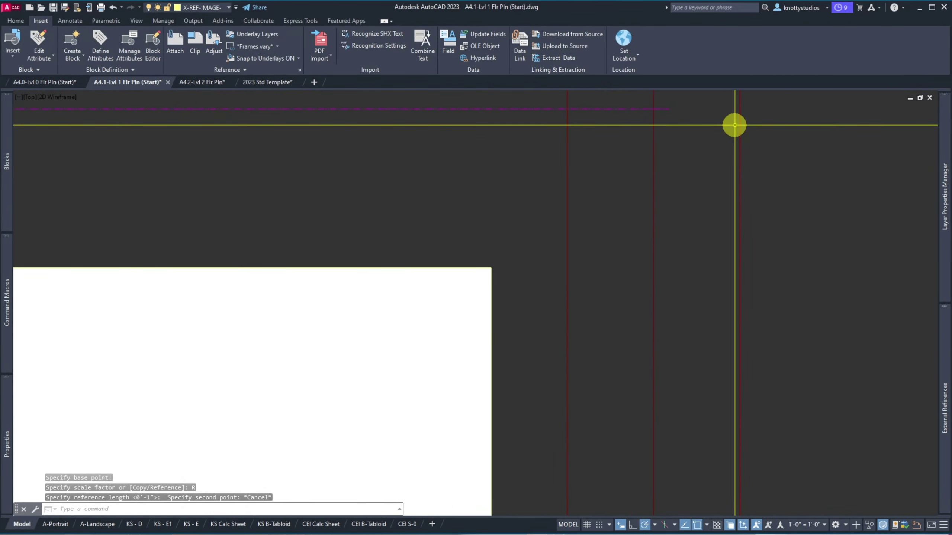
pyautogui.write('l')
pyautogui.press('Return')
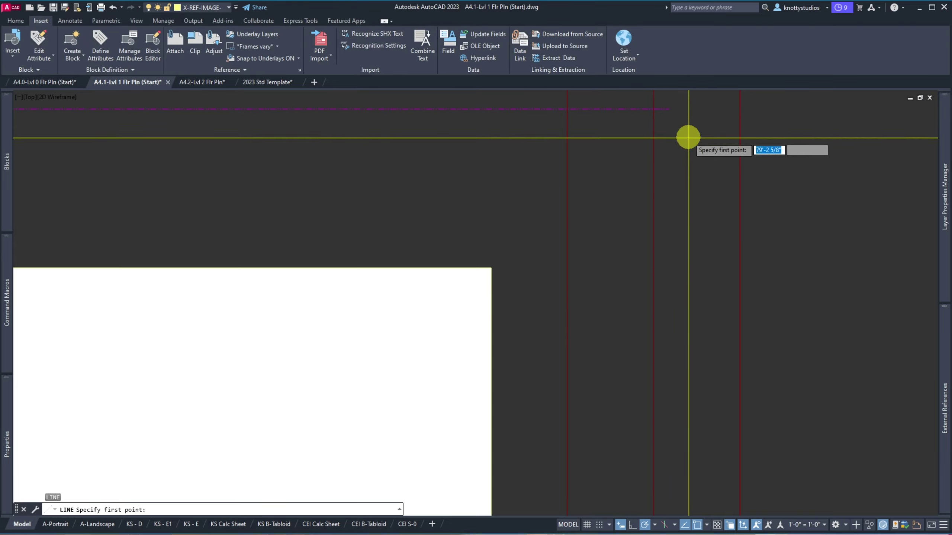
pyautogui.click(671, 110)
pyautogui.scroll(-2, 671, 113)
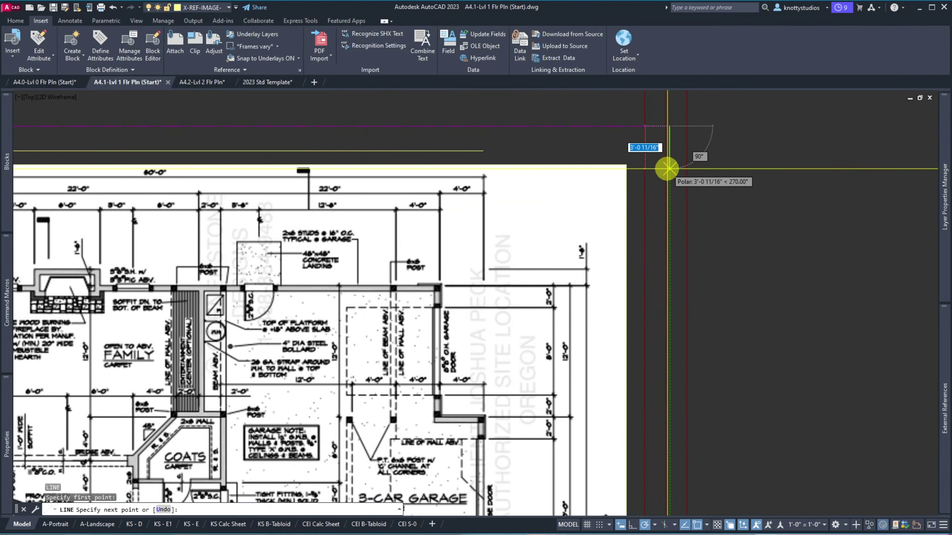
pyautogui.click(669, 159)
pyautogui.press('Escape')
# Step: Scale the image by Reference from the traced line's start, using the traced line as reference length and the vertical end marker as new length
pyautogui.scroll(-4, 745, 198)
pyautogui.scroll(4, 494, 185)
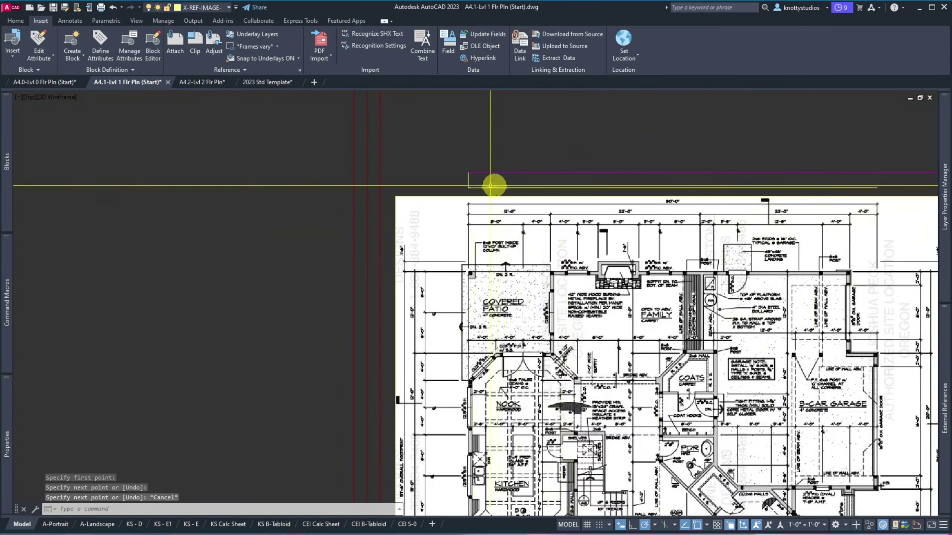
pyautogui.scroll(-2, 546, 197)
pyautogui.scroll(2, 876, 167)
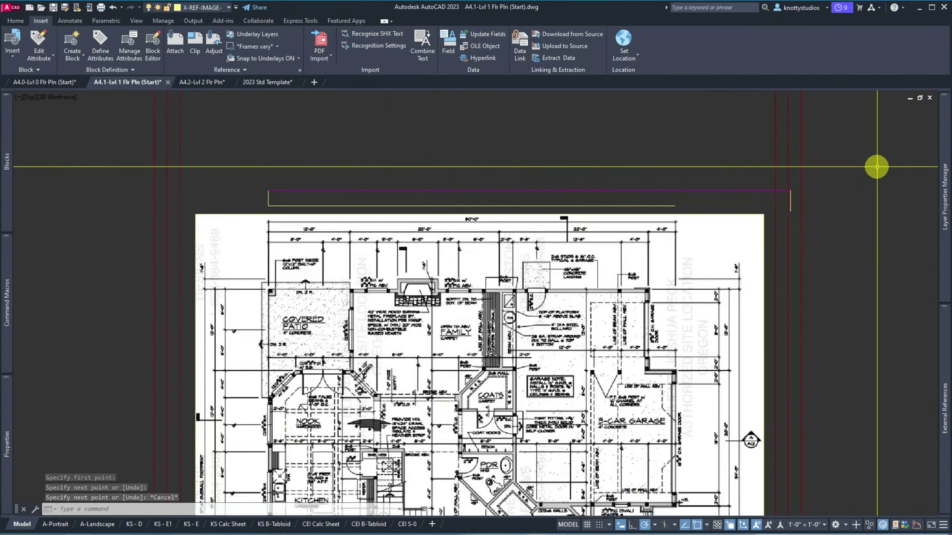
pyautogui.scroll(2, 876, 166)
pyautogui.scroll(-2, 530, 172)
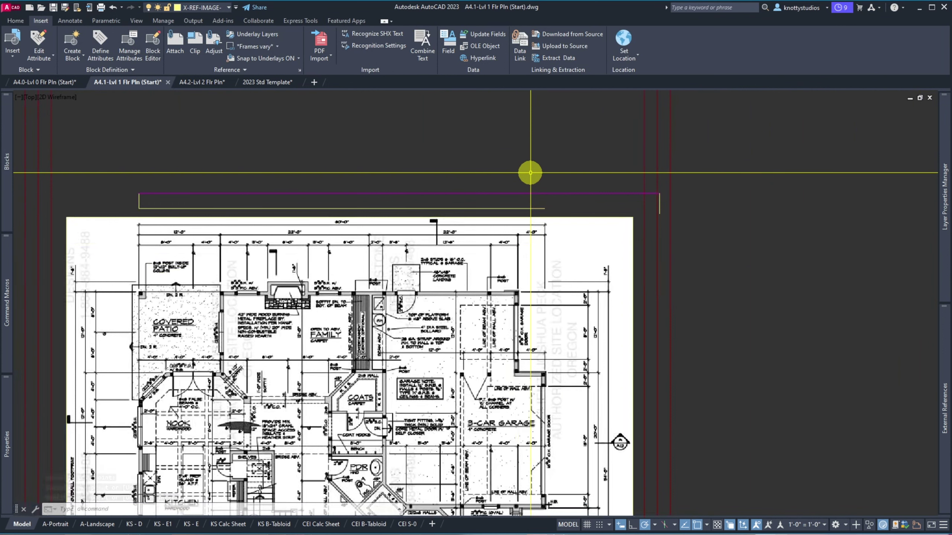
pyautogui.write('C')
pyautogui.press('Return')
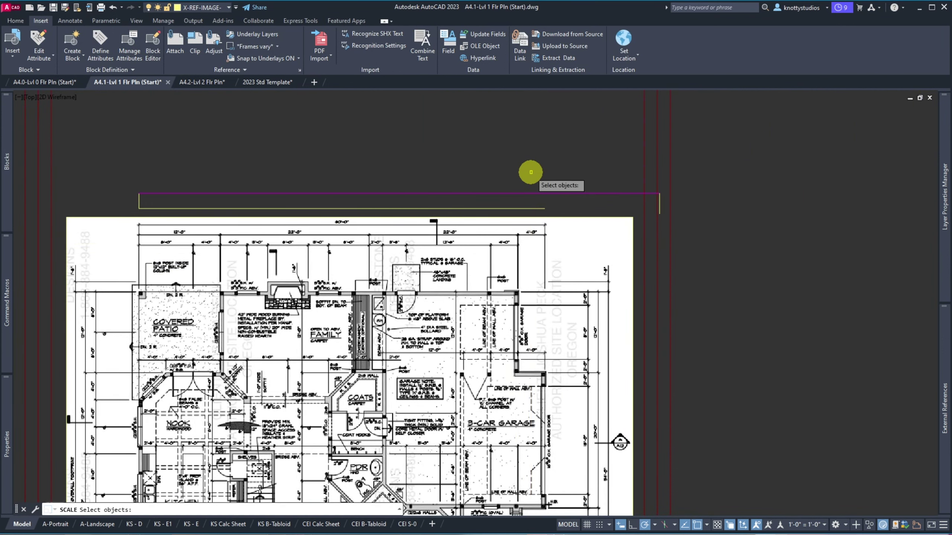
pyautogui.click(510, 217)
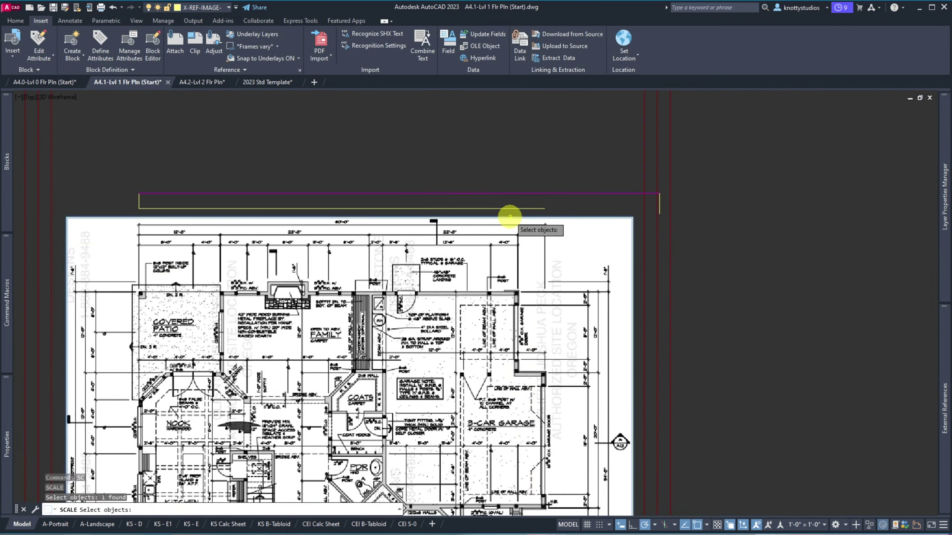
pyautogui.press('Return')
pyautogui.click(139, 208)
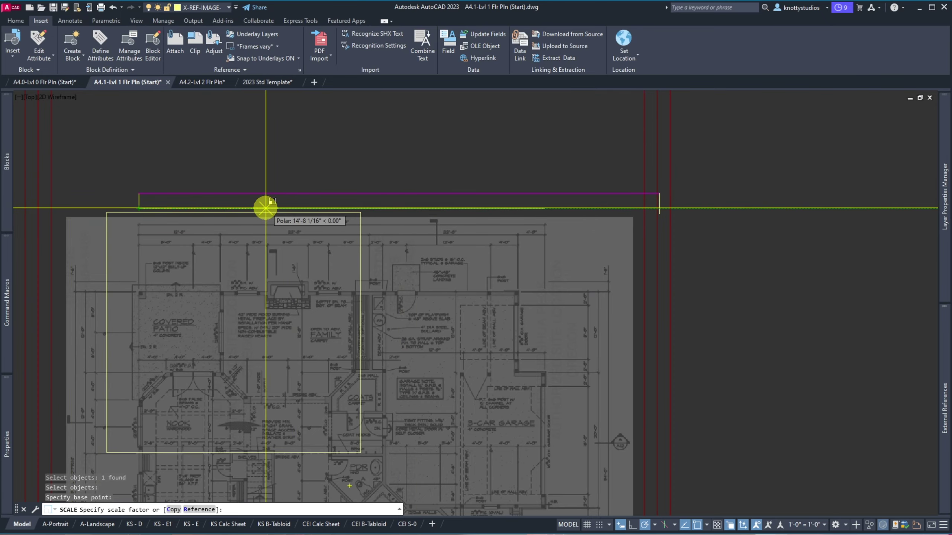
pyautogui.write('R')
pyautogui.press('Return')
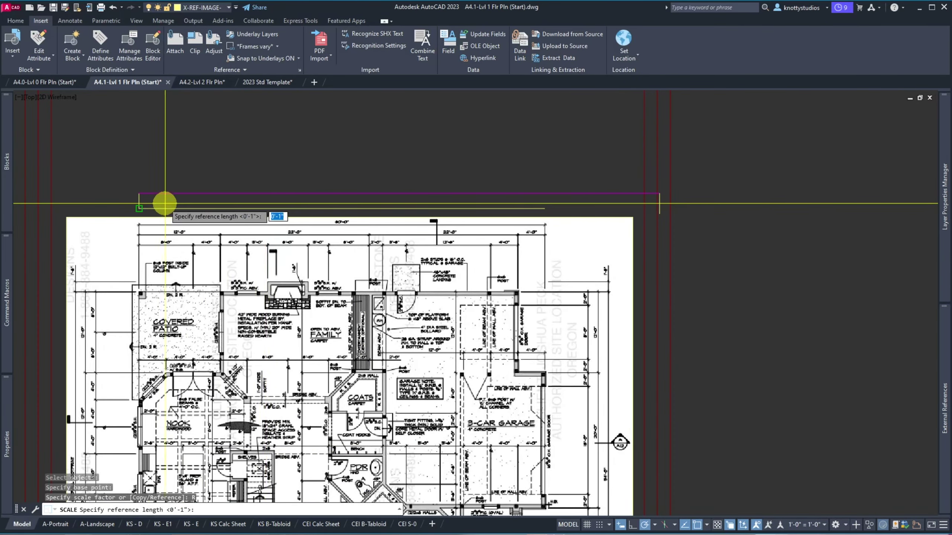
pyautogui.click(138, 208)
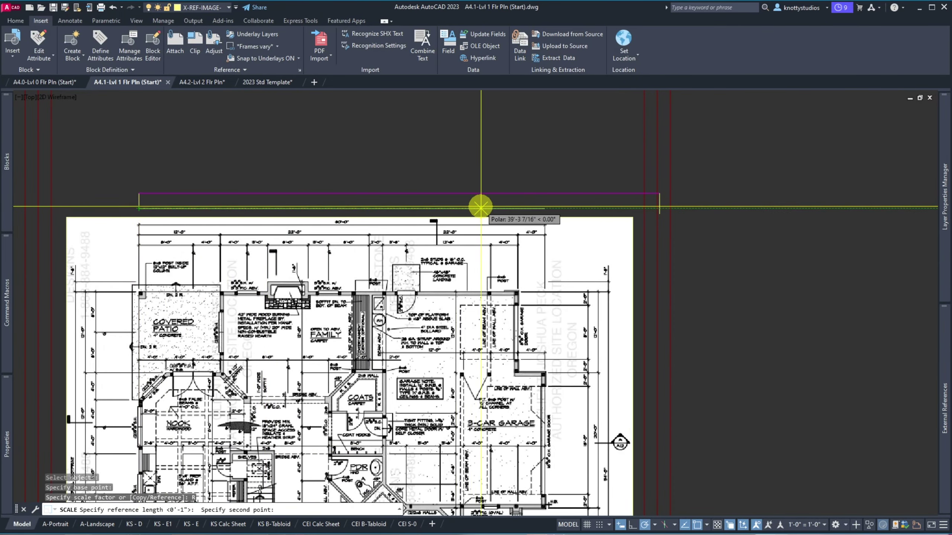
pyautogui.click(545, 208)
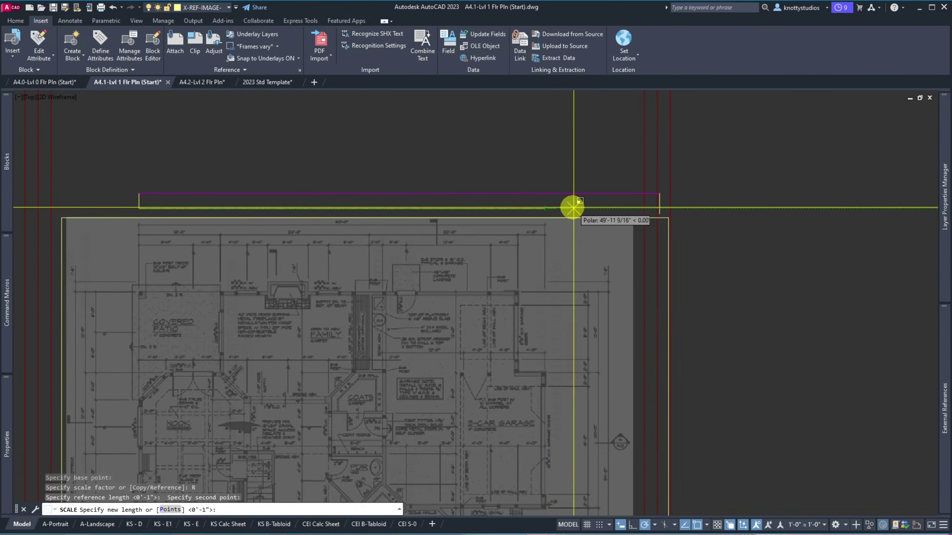
pyautogui.click(659, 208)
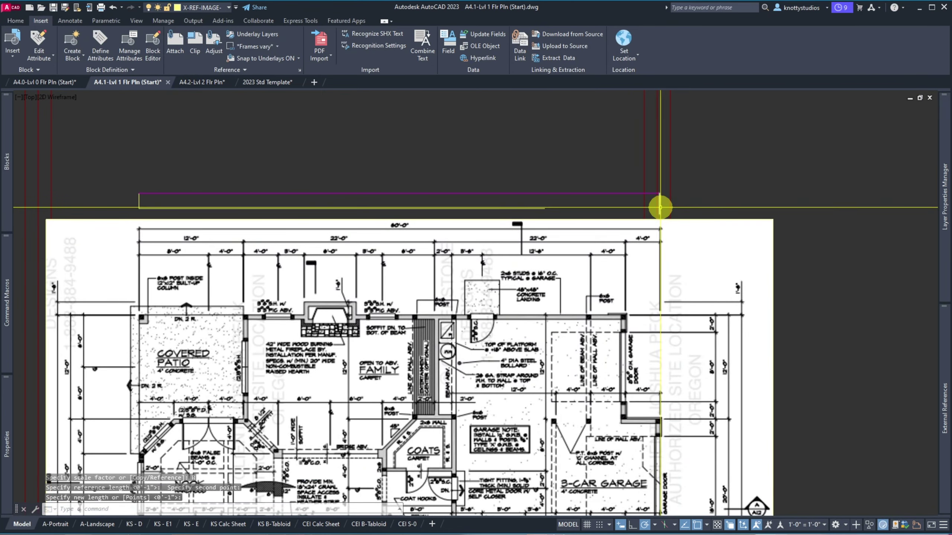
# Step: Examine how the far end of the scaled image's 60'-0" dimension lines up with the vertical end marker
pyautogui.scroll(6, 658, 220)
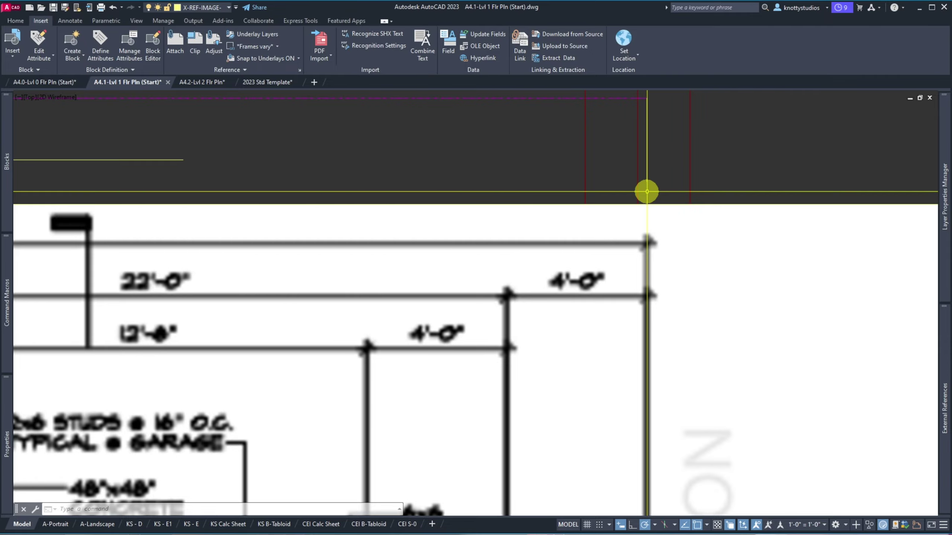
pyautogui.press('Escape')
pyautogui.scroll(-6, 650, 194)
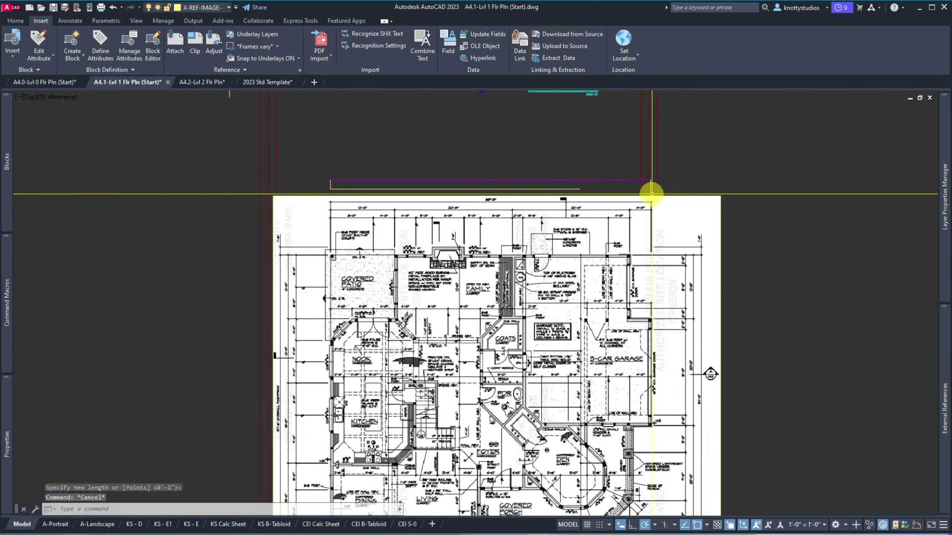
pyautogui.scroll(-3, 484, 216)
pyautogui.scroll(4, 534, 206)
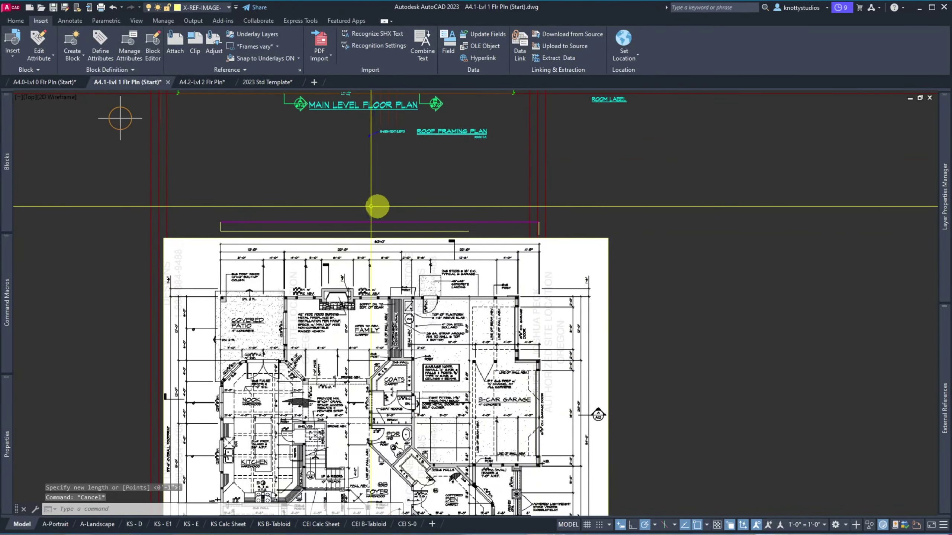
# Step: Try to erase the traced line, the 60' line and the short starting vertical line above the image
pyautogui.click(335, 208)
pyautogui.click(207, 229)
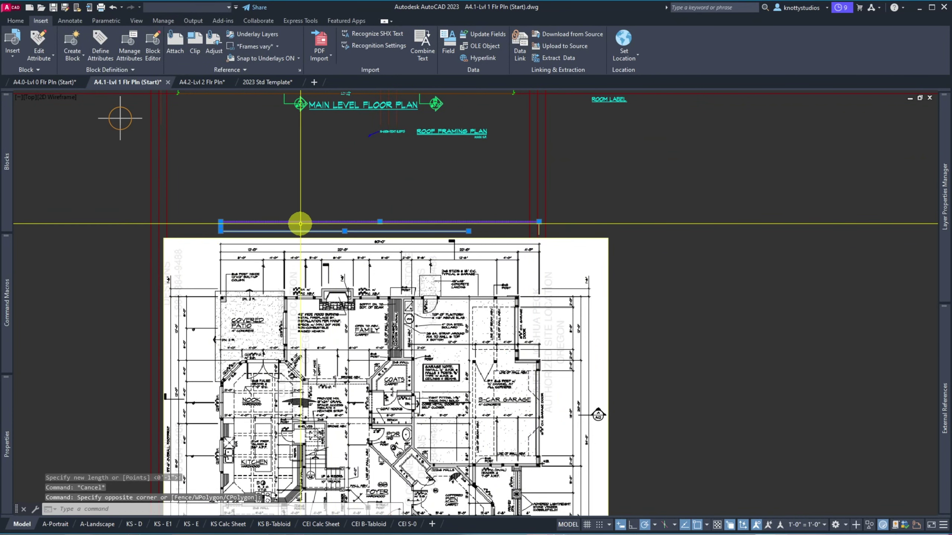
pyautogui.press('Delete')
pyautogui.scroll(-6, 300, 221)
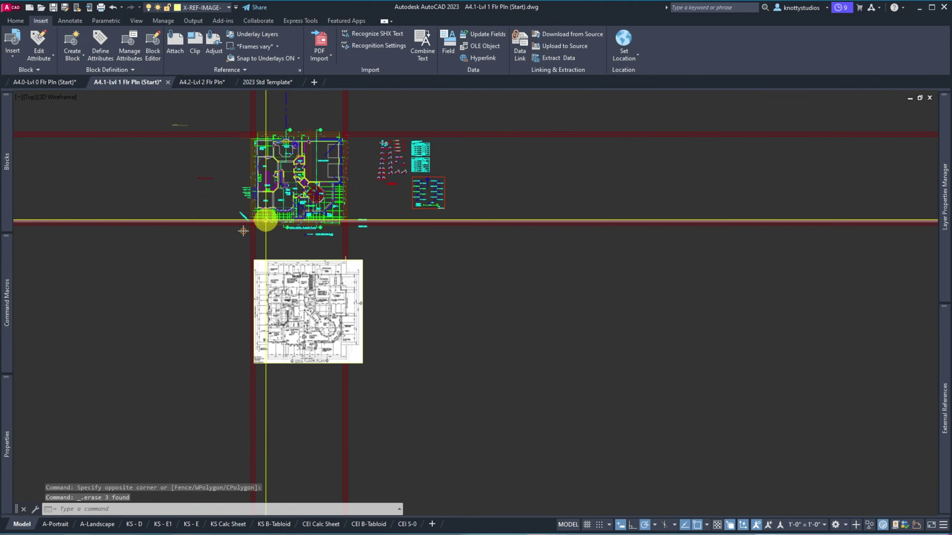
pyautogui.scroll(2, 266, 215)
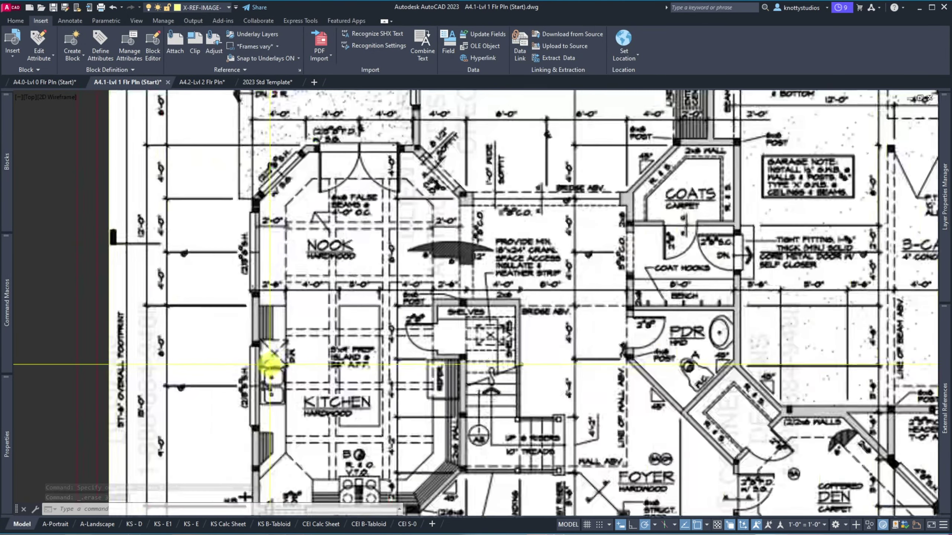
pyautogui.scroll(6, 264, 365)
pyautogui.press('Return')
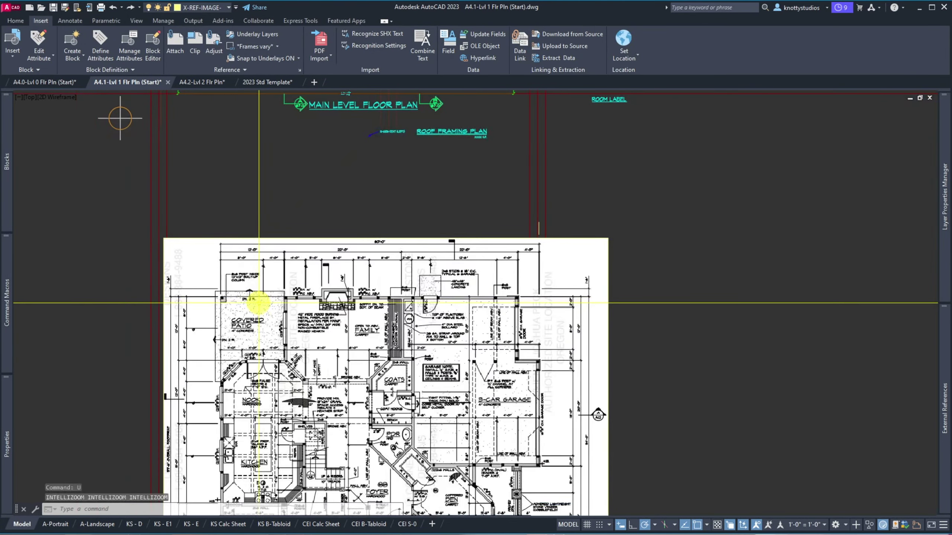
pyautogui.scroll(-2, 264, 289)
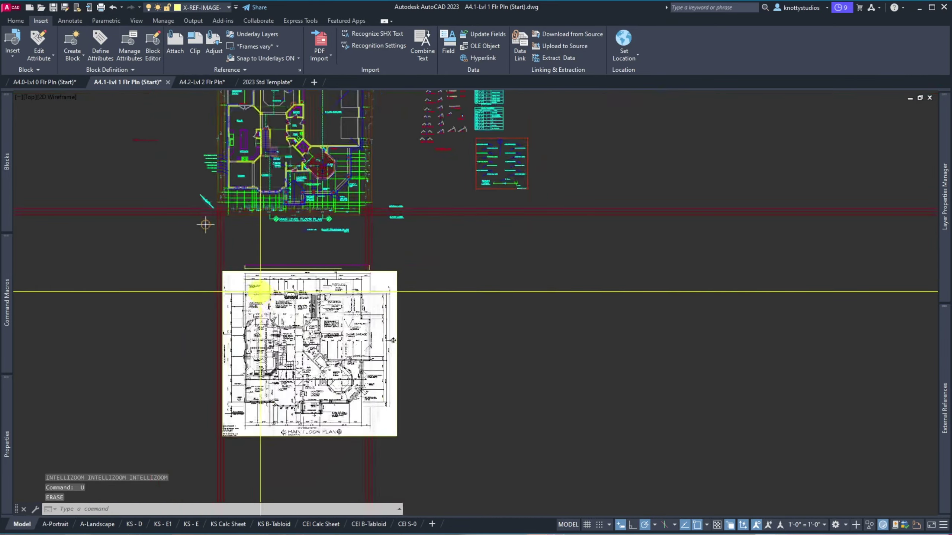
# Step: Lock the X-REF-IMAGE-LVL-1 layer that holds the Main Floor Plan image
pyautogui.scroll(6, 225, 192)
pyautogui.scroll(-8, 495, 325)
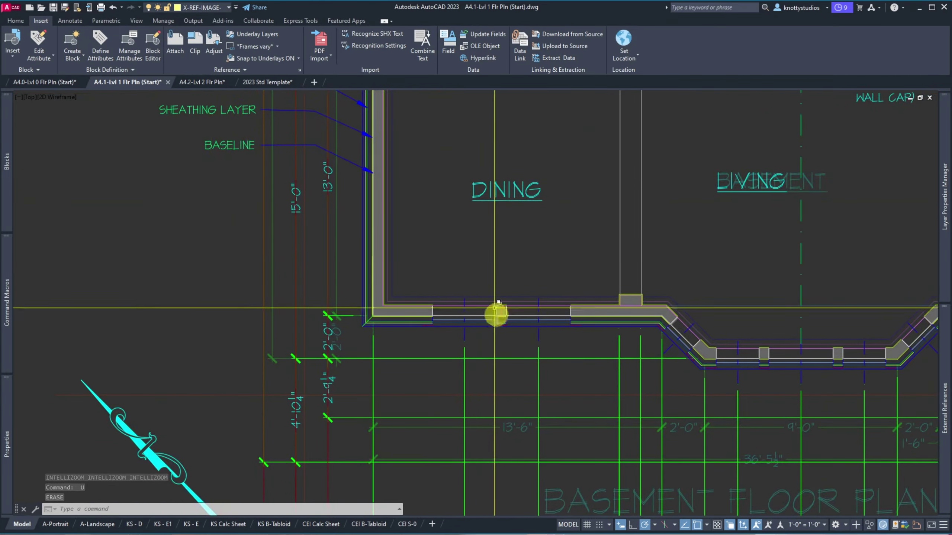
pyautogui.scroll(4, 275, 329)
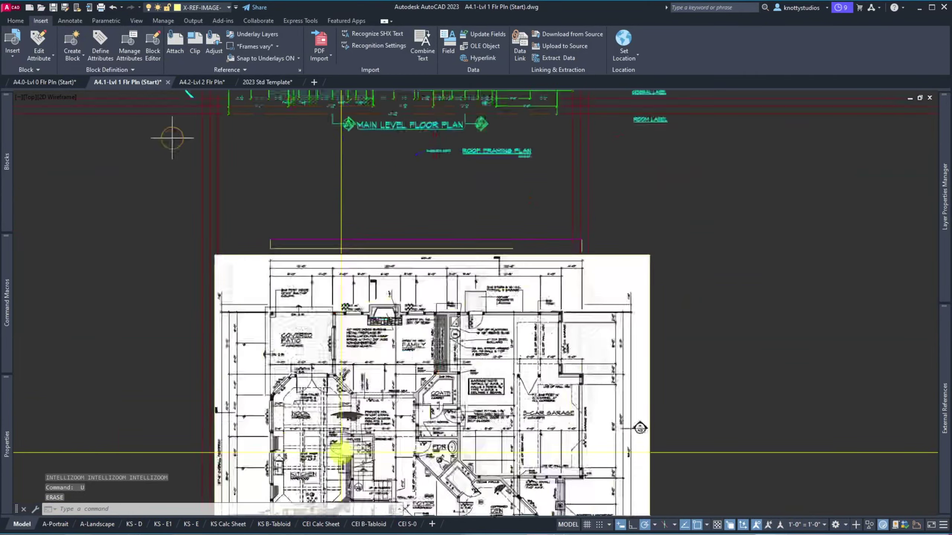
pyautogui.scroll(-2, 212, 111)
pyautogui.scroll(2, 508, 359)
pyautogui.scroll(-4, 525, 354)
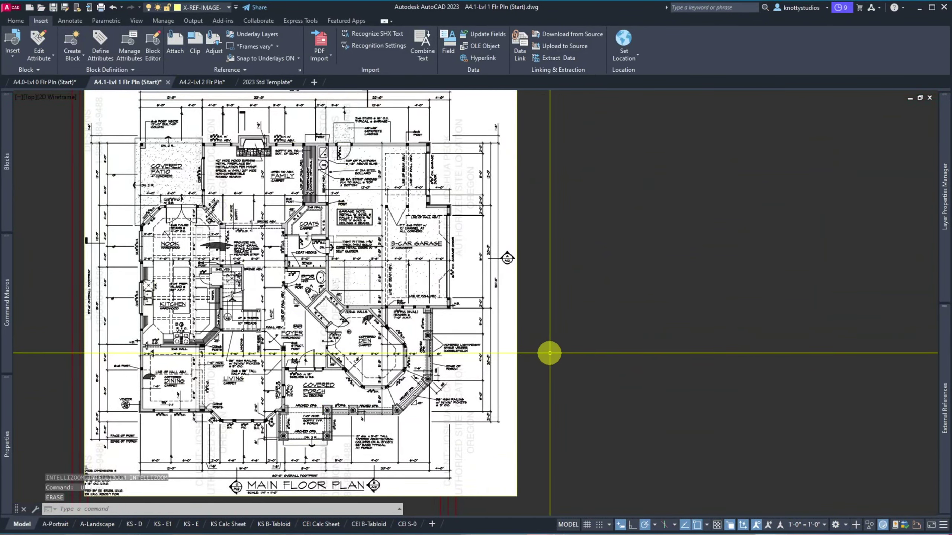
pyautogui.click(544, 331)
pyautogui.click(518, 277)
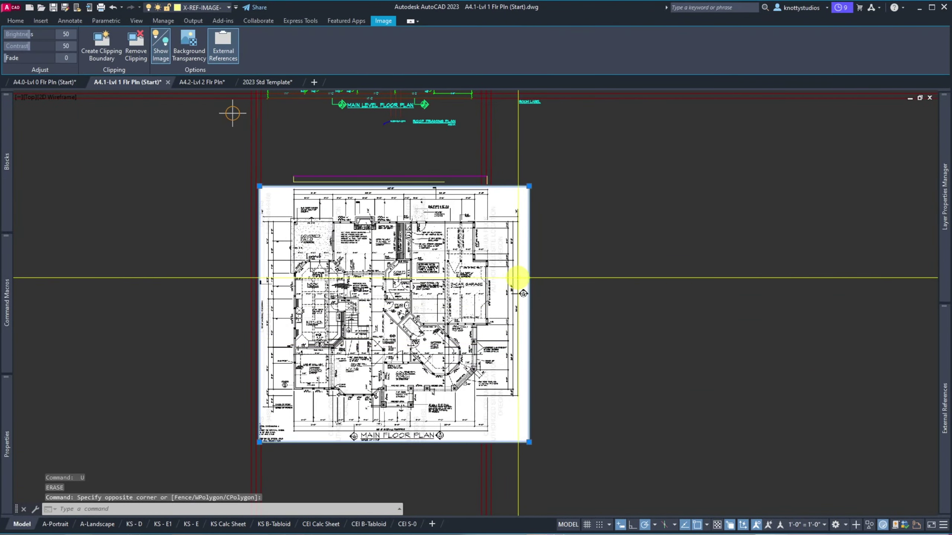
pyautogui.click(230, 8)
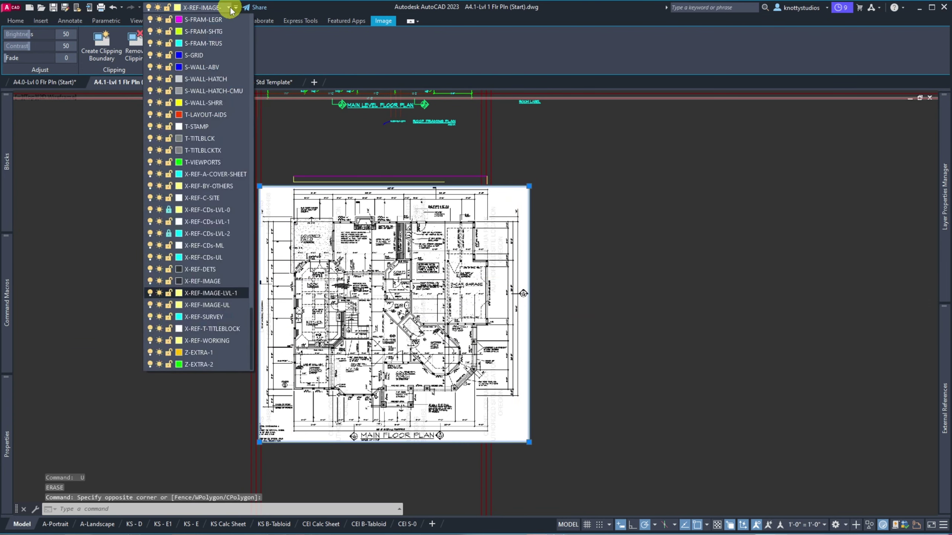
pyautogui.click(169, 294)
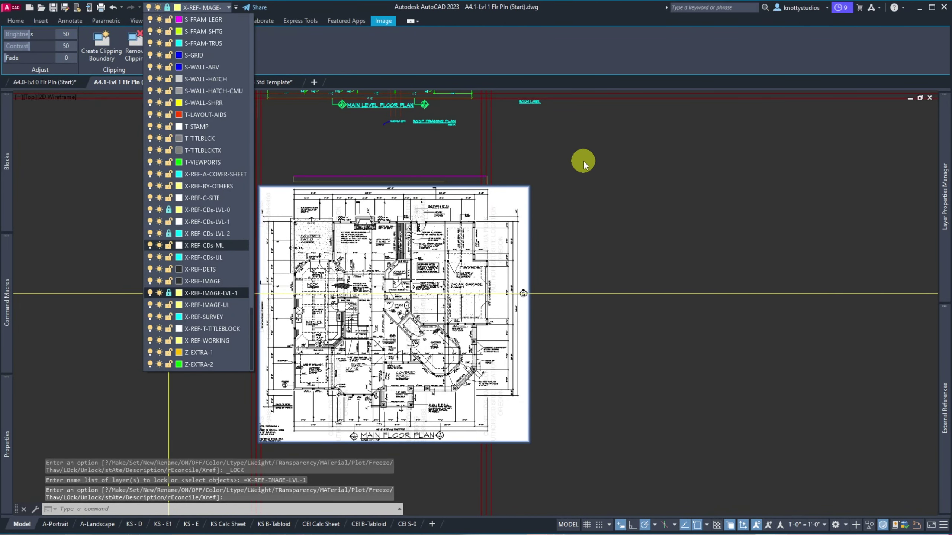
pyautogui.click(583, 160)
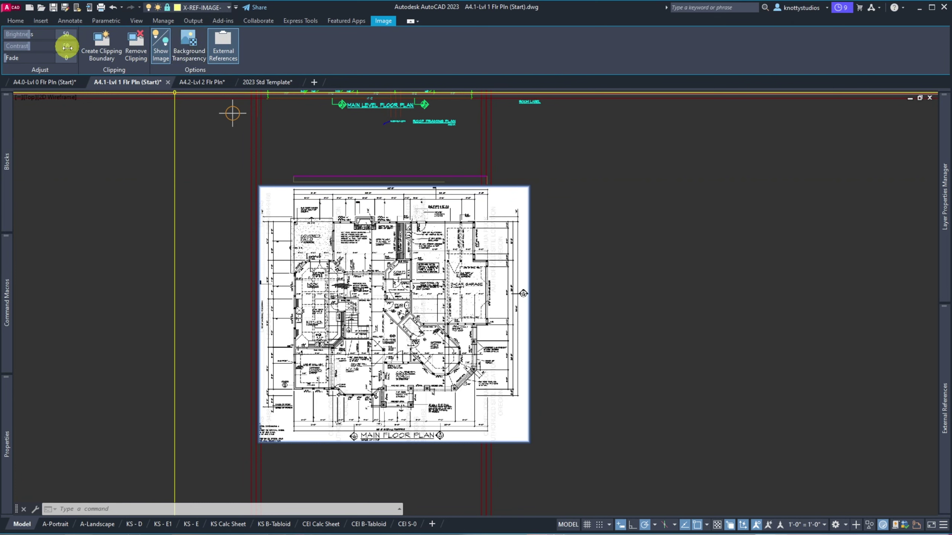
# Step: Try to fade the image on its locked layer, and unlock the X-REF-IMAGE-LVL-1 layer
pyautogui.moveTo(8, 58); pyautogui.dragTo(18, 62)
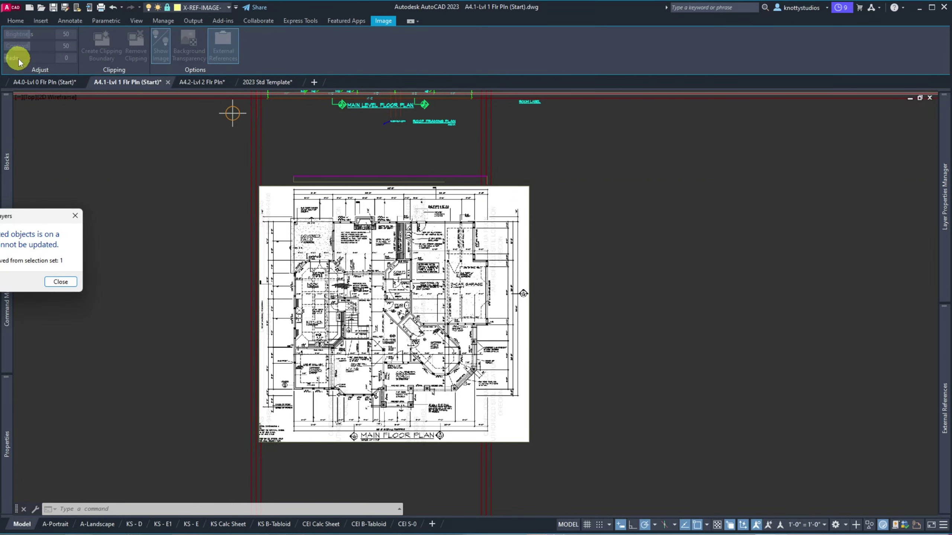
pyautogui.click(60, 281)
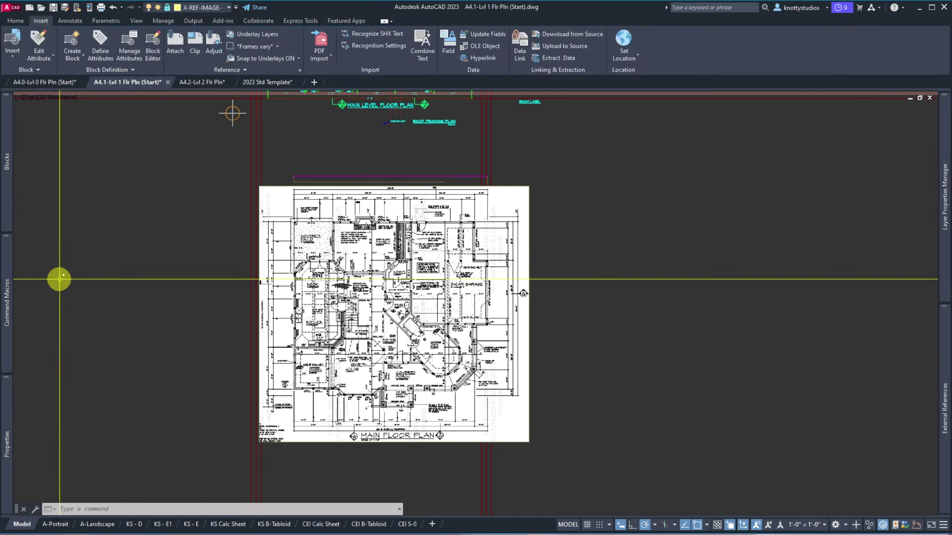
pyautogui.click(227, 7)
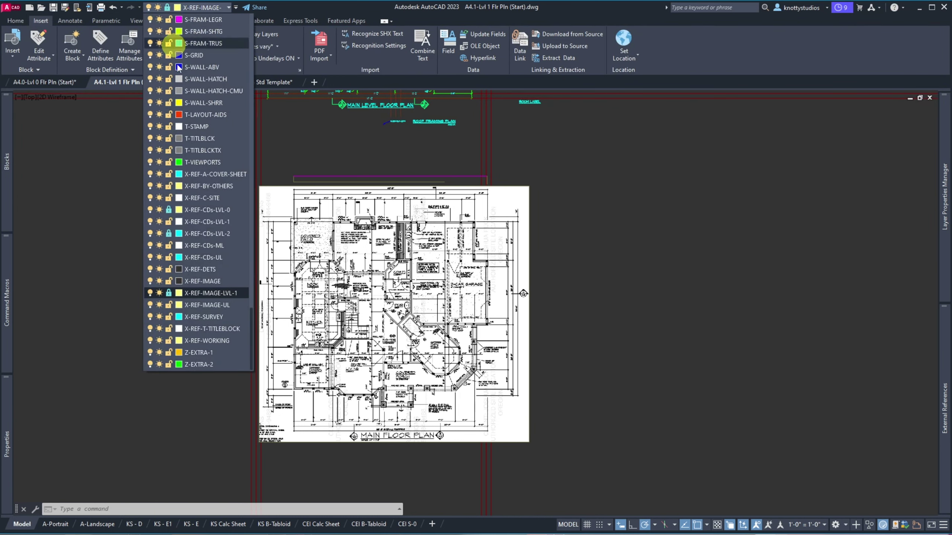
pyautogui.click(169, 294)
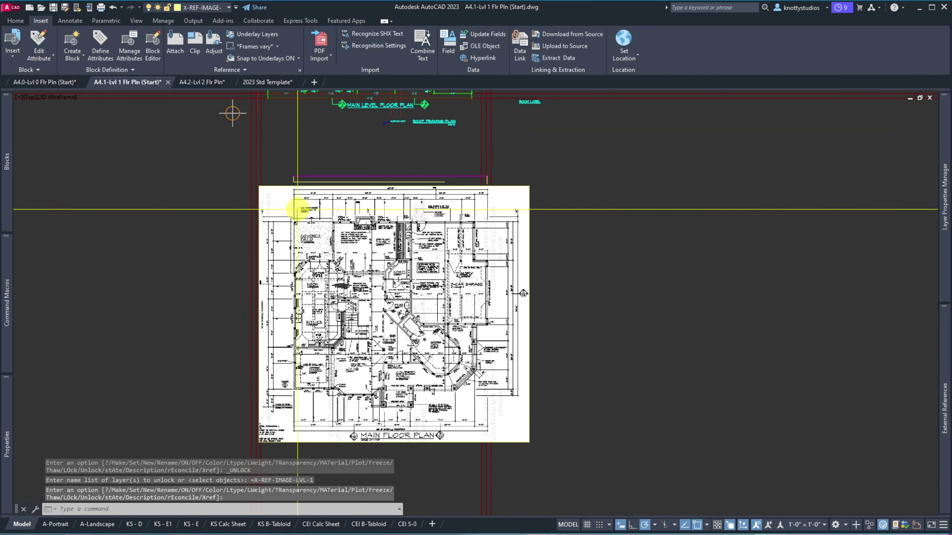
# Step: Set the Main Floor Plan image's fade to 67
pyautogui.press('Return')
pyautogui.click(287, 185)
pyautogui.click(68, 83)
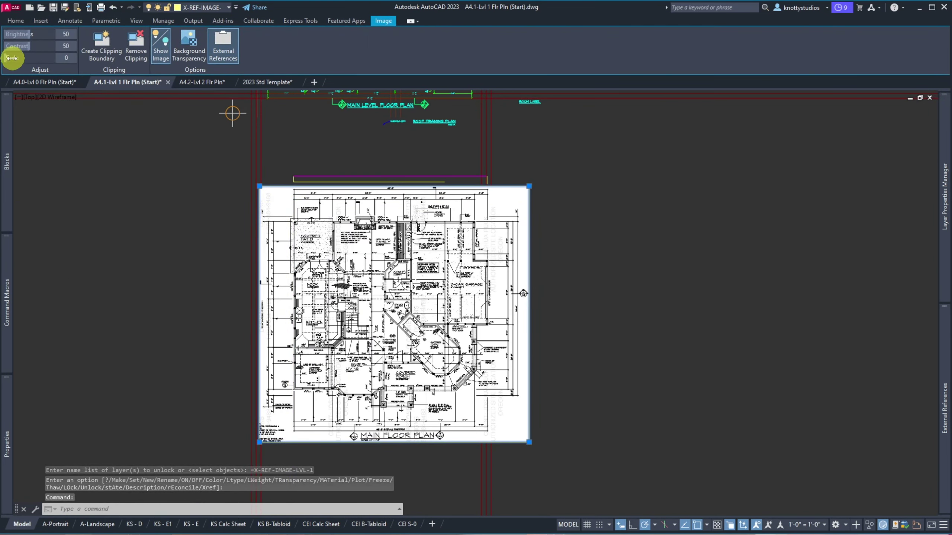
pyautogui.moveTo(4, 58); pyautogui.dragTo(56, 60)
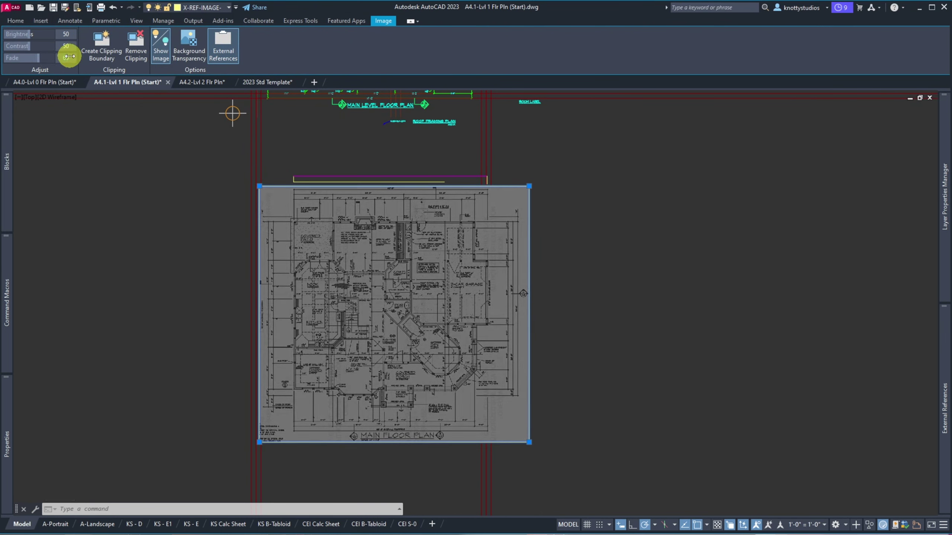
pyautogui.write('67')
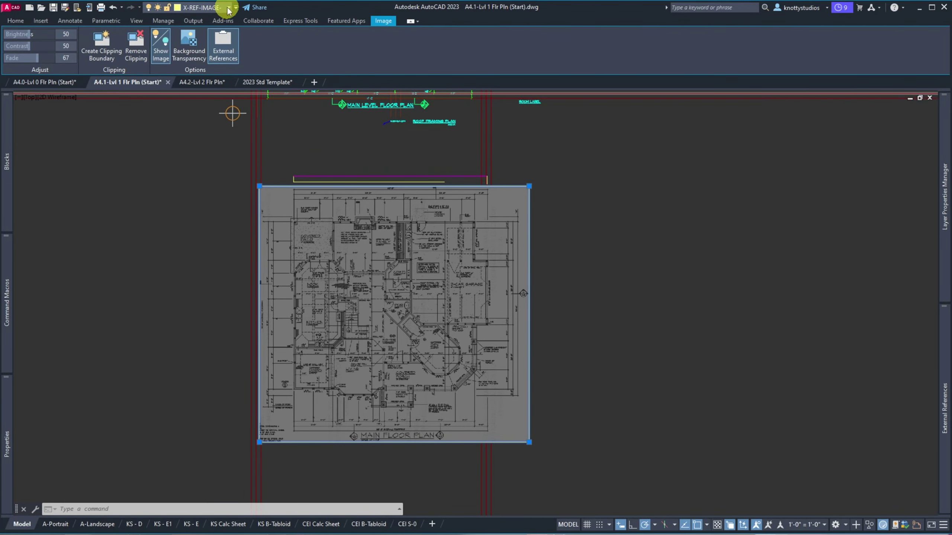
# Step: Lock the X-REF-IMAGE-LVL-1 layer with the faded image on it
pyautogui.click(228, 8)
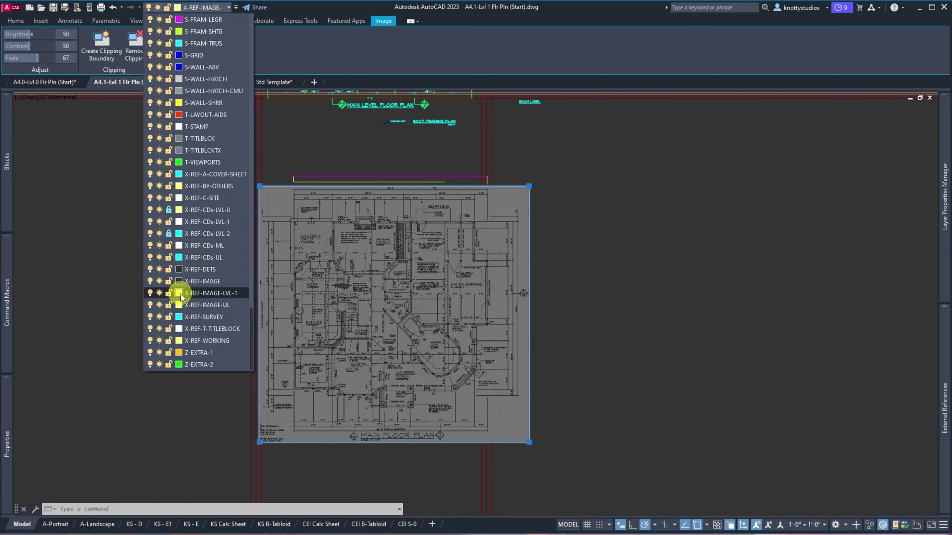
pyautogui.click(179, 294)
pyautogui.click(206, 360)
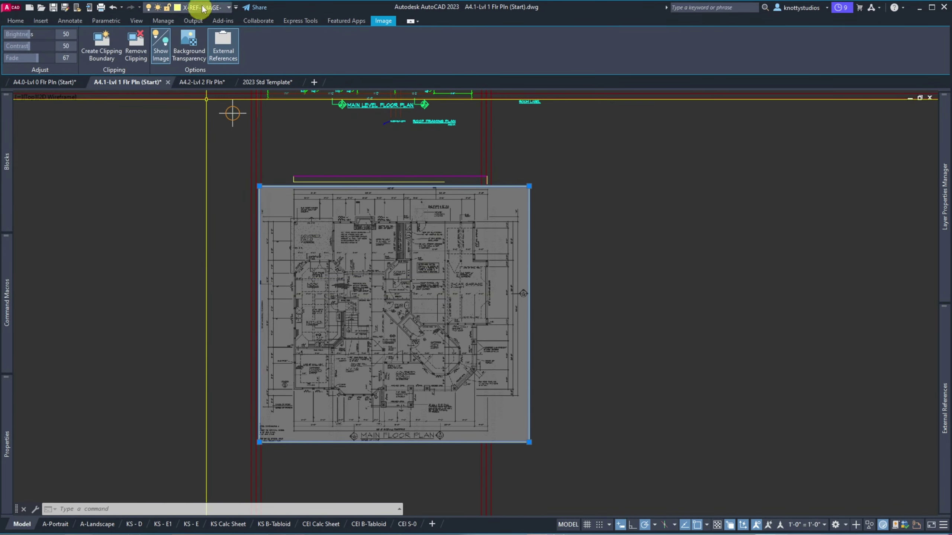
pyautogui.click(213, 8)
pyautogui.click(168, 293)
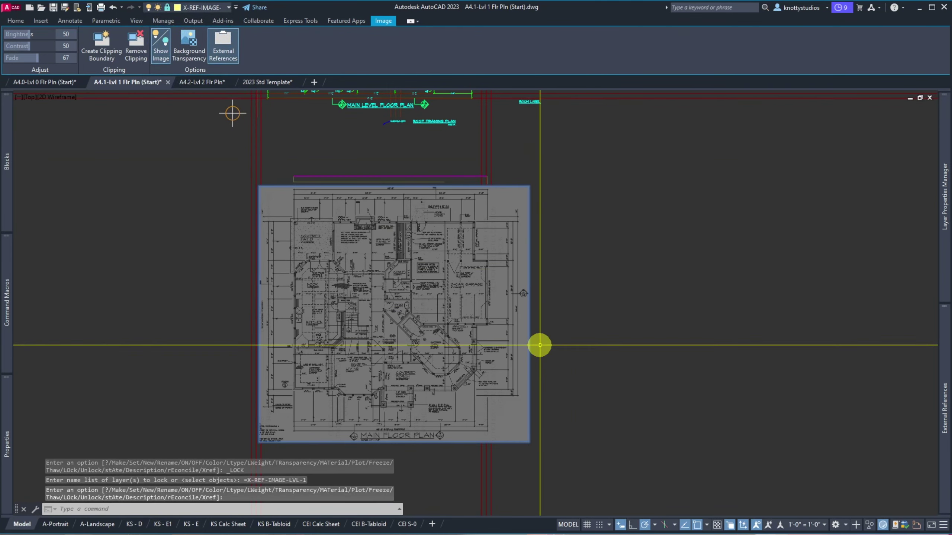
# Step: Make A-EXTWALL the current layer for tracing the exterior walls
pyautogui.scroll(2, 294, 430)
pyautogui.scroll(4, 307, 391)
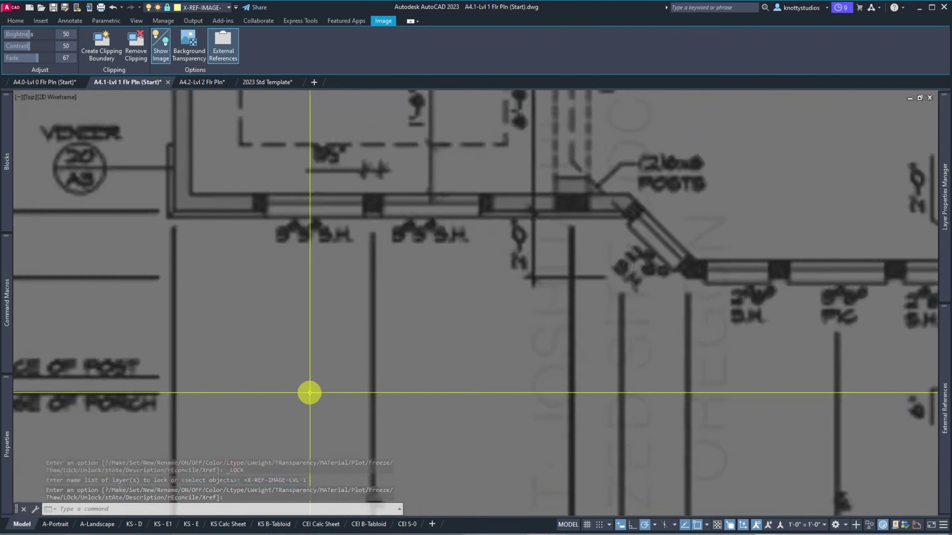
pyautogui.scroll(-2, 257, 204)
pyautogui.scroll(3, 238, 184)
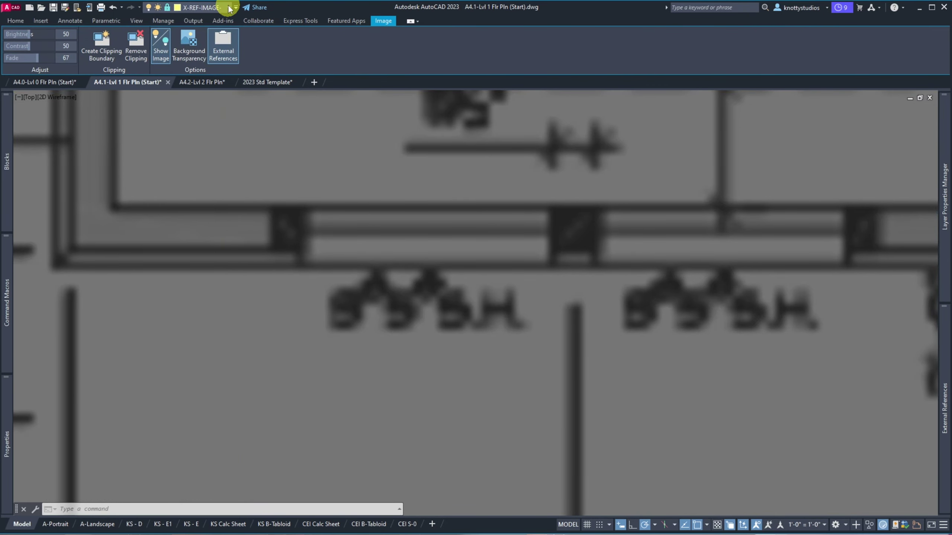
pyautogui.click(228, 8)
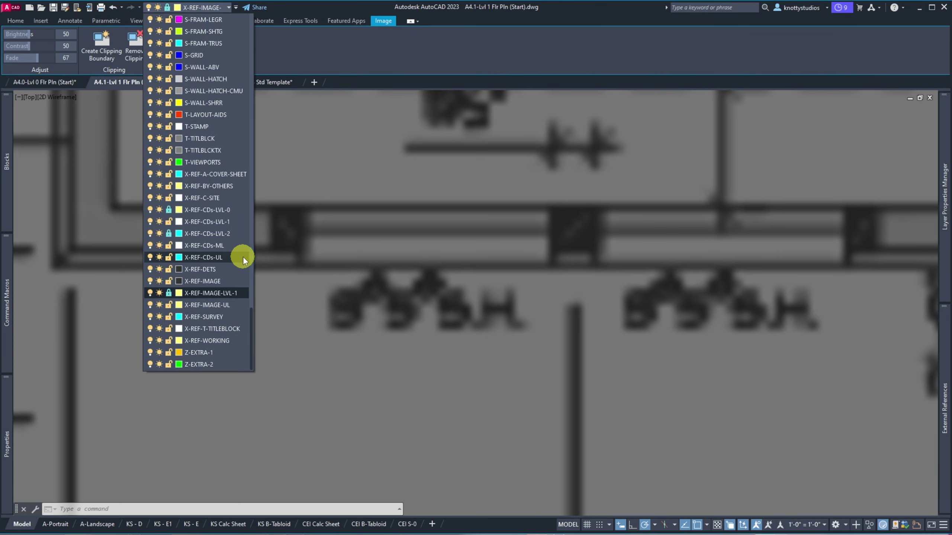
pyautogui.scroll(15, 245, 257)
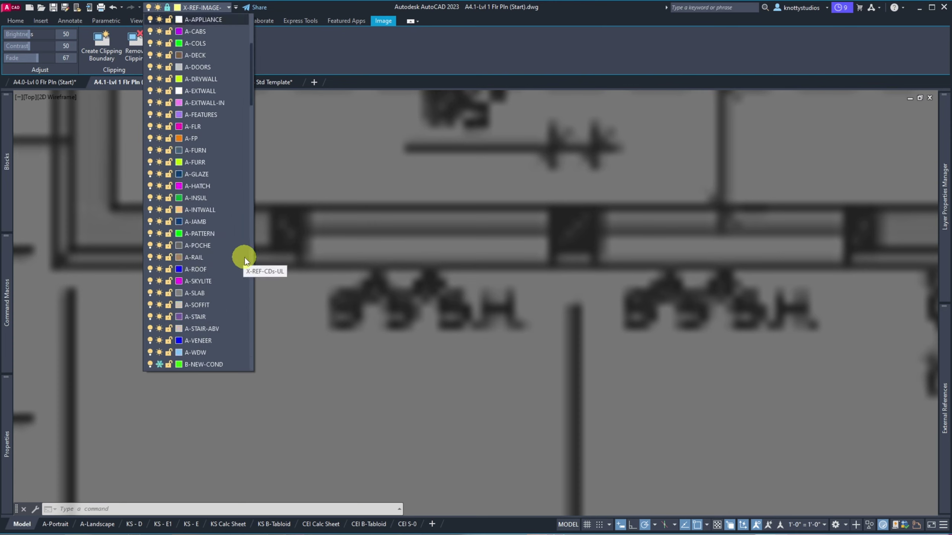
pyautogui.click(202, 92)
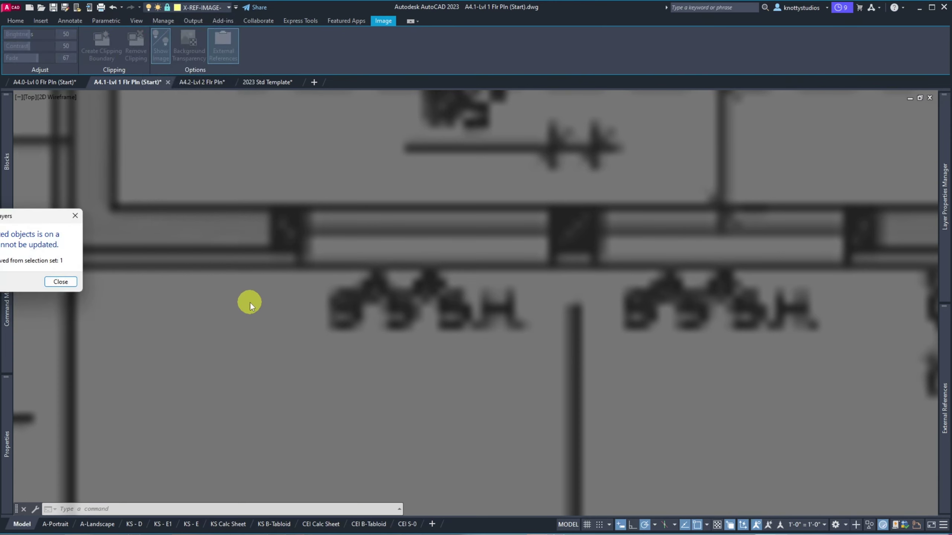
pyautogui.click(64, 283)
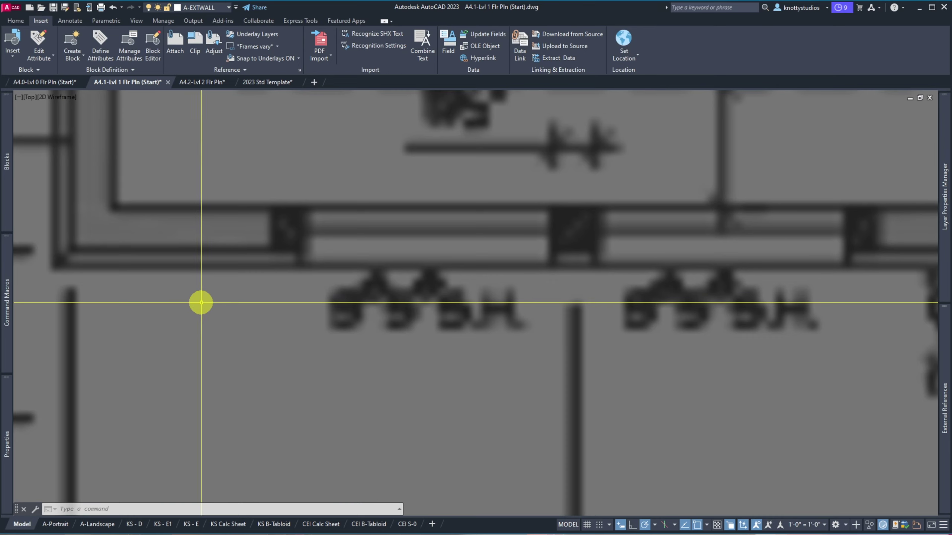
# Step: Draw horizontal construction lines along the dining room's front exterior wall and the nook's rear exterior wall
pyautogui.write('L')
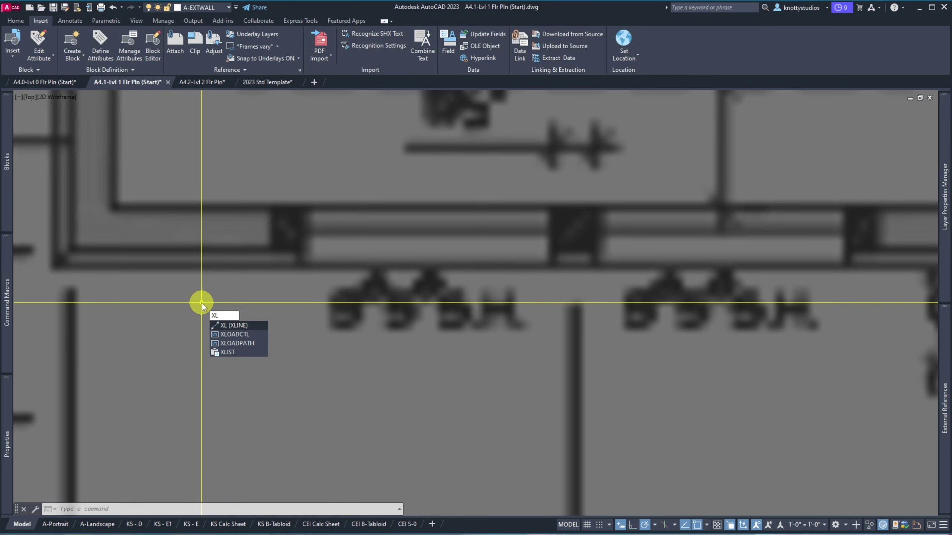
pyautogui.press('Return')
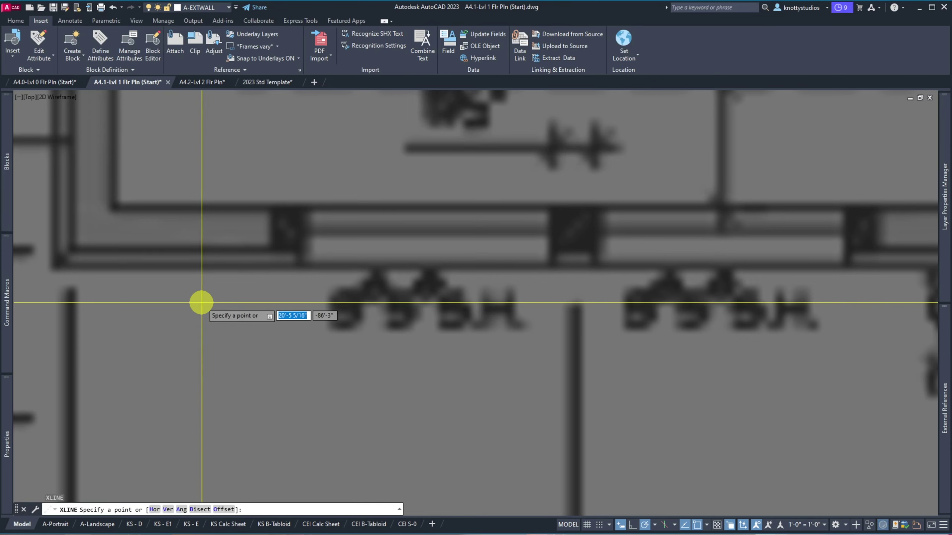
pyautogui.write('H')
pyautogui.press('Return')
pyautogui.click(76, 250)
pyautogui.scroll(-8, 153, 423)
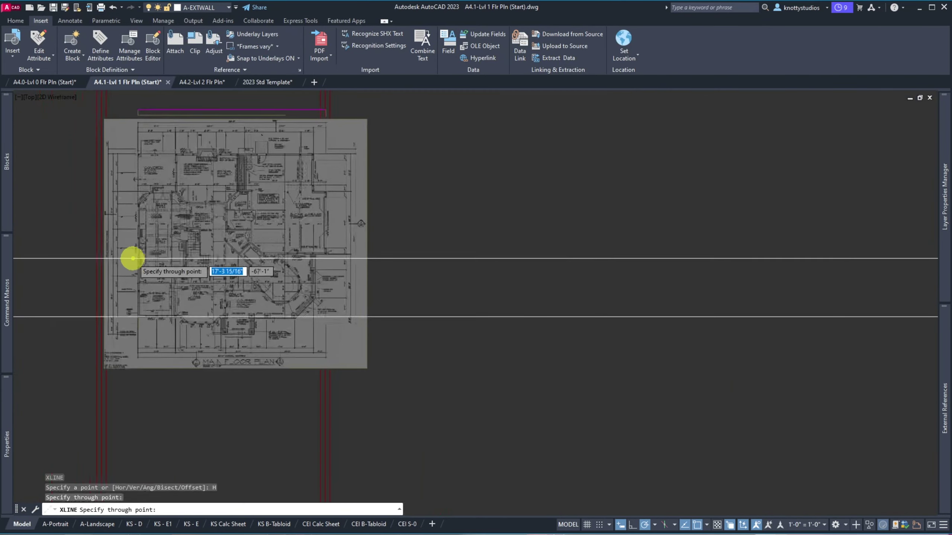
pyautogui.scroll(6, 139, 180)
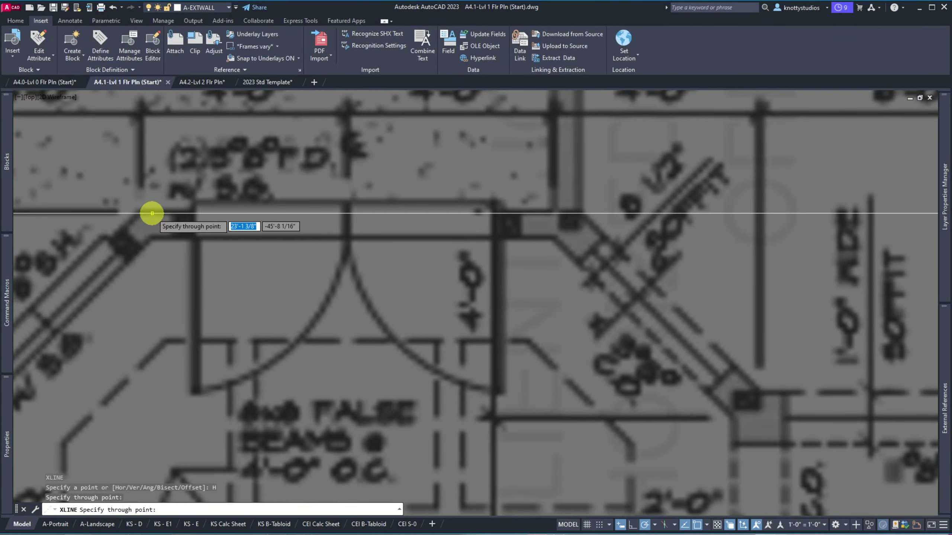
pyautogui.click(147, 213)
pyautogui.scroll(-6, 161, 385)
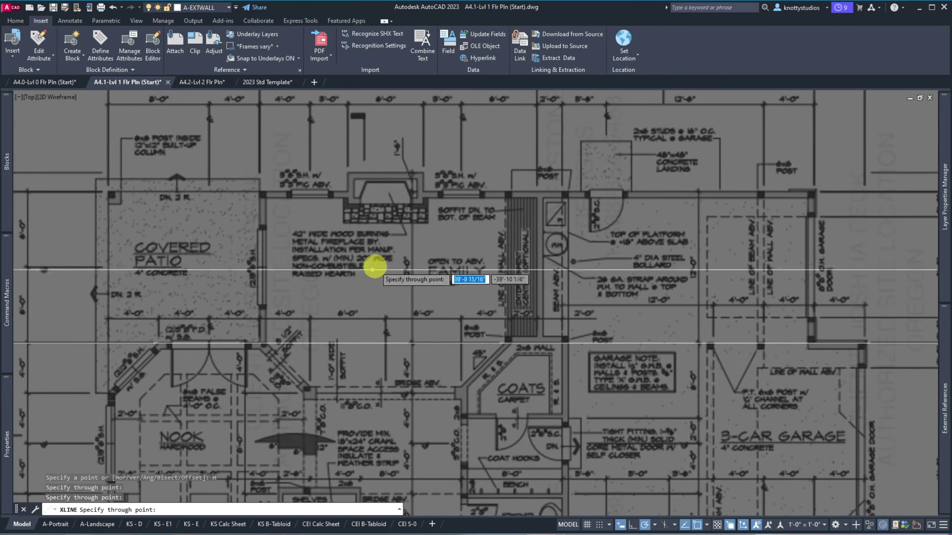
# Step: Draw a horizontal construction line along the family room's rear exterior wall and finish the horizontal construction lines
pyautogui.scroll(6, 321, 217)
pyautogui.scroll(-4, 262, 187)
pyautogui.scroll(8, 198, 158)
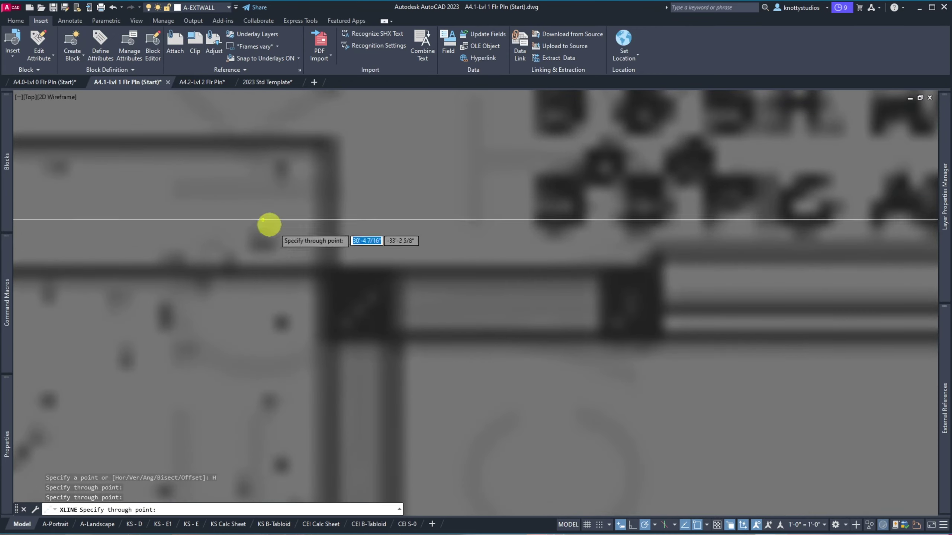
pyautogui.scroll(-5, 187, 221)
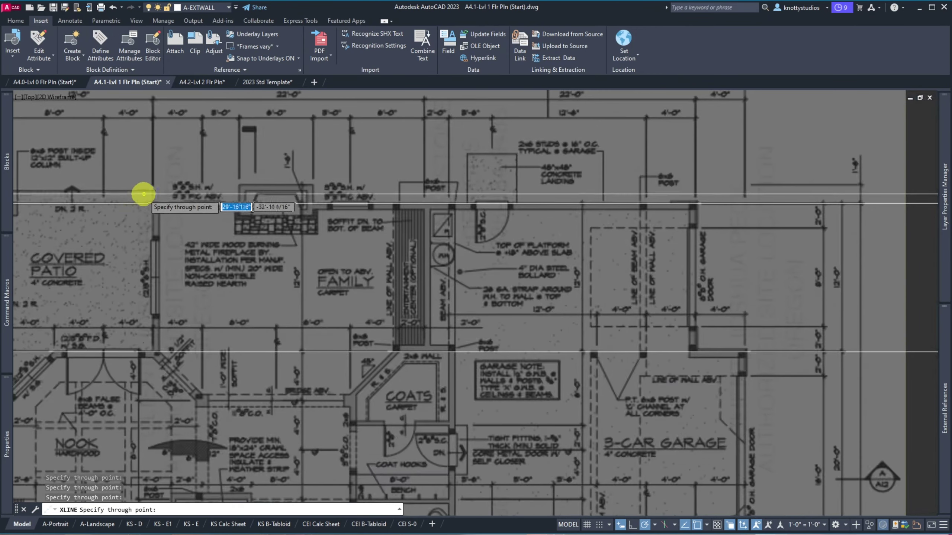
pyautogui.scroll(3, 593, 319)
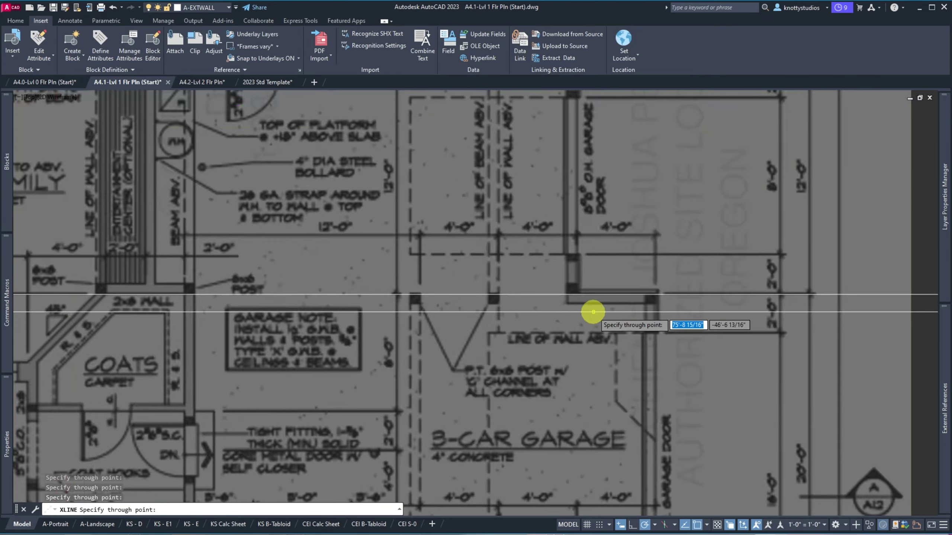
pyautogui.scroll(4, 628, 329)
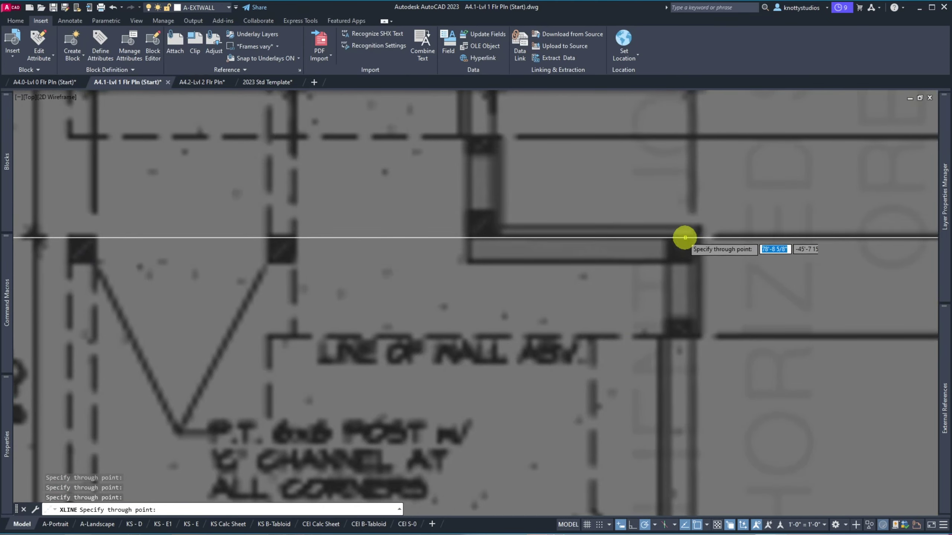
pyautogui.scroll(-6, 599, 210)
pyautogui.scroll(4, 576, 366)
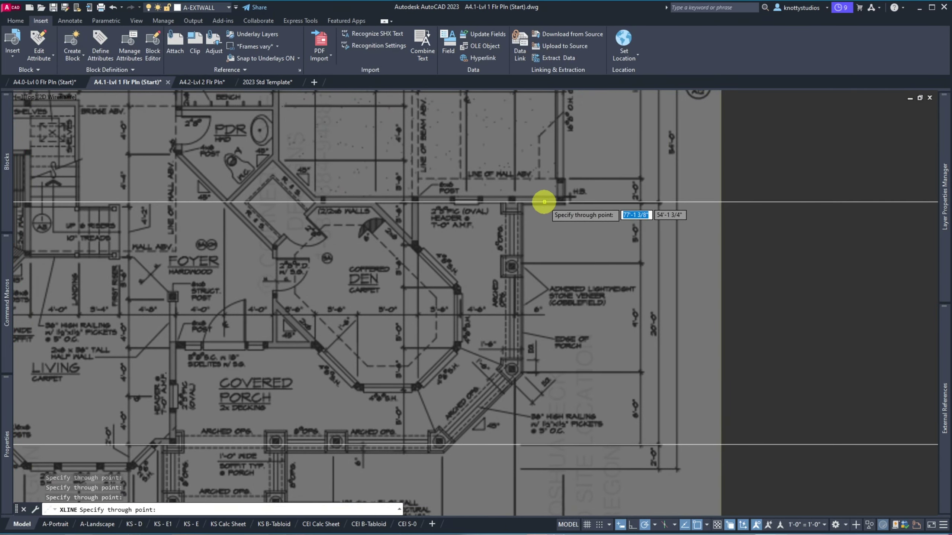
pyautogui.press('Escape')
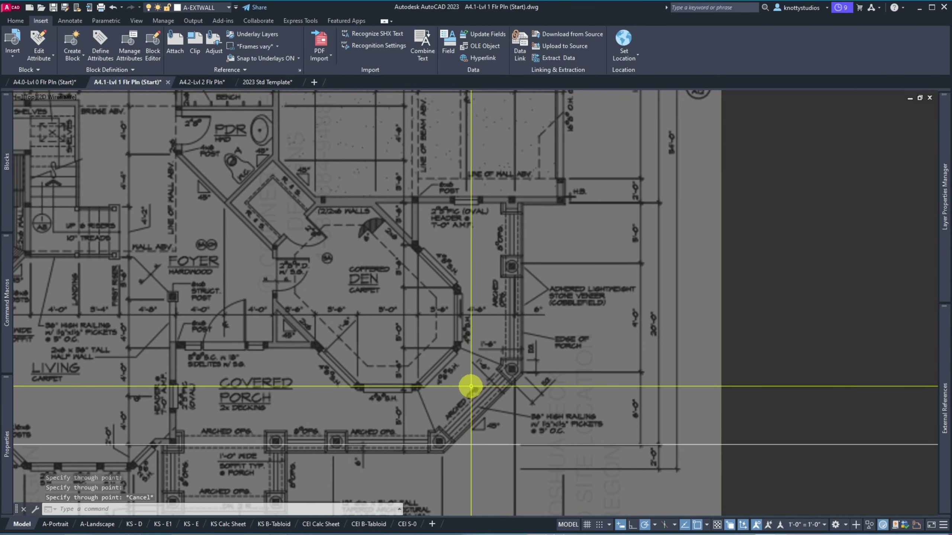
# Step: Draw vertical construction lines along the garage's outer side wall, the living room's wall at the covered porch, and the den's outer side wall
pyautogui.write('XL')
pyautogui.press('Return')
pyautogui.write('V')
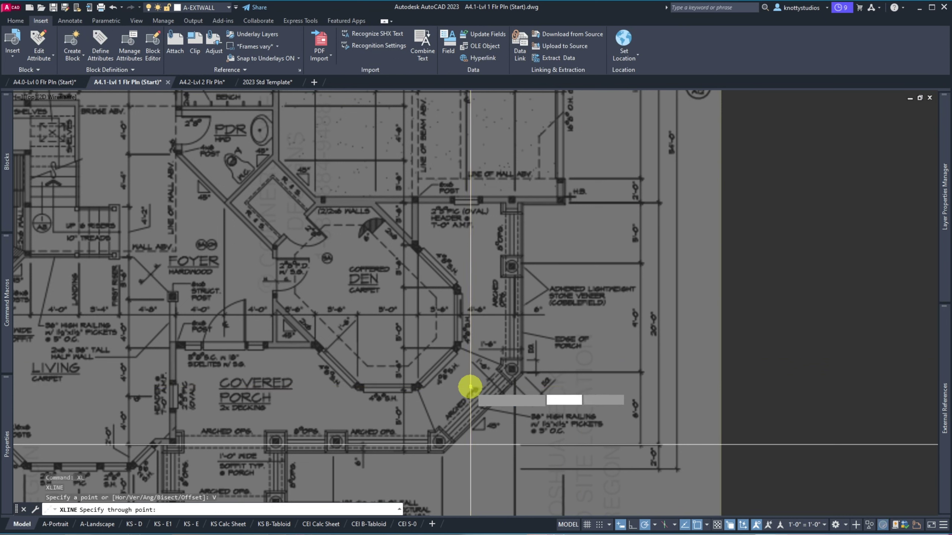
pyautogui.press('Return')
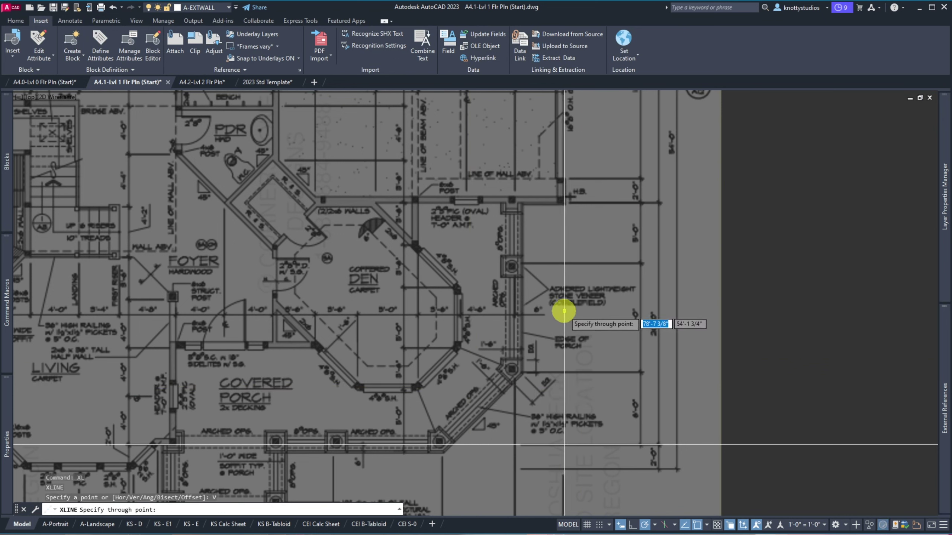
pyautogui.click(559, 311)
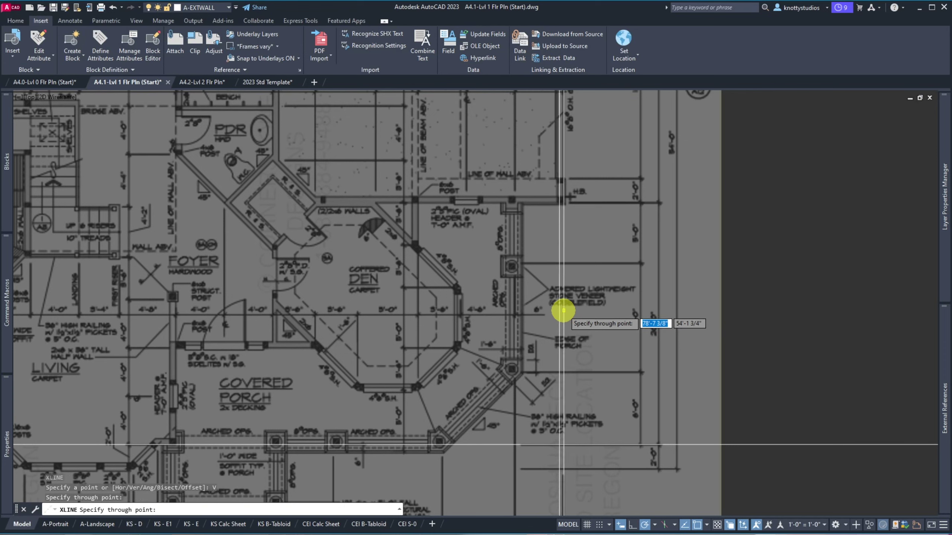
pyautogui.click(176, 406)
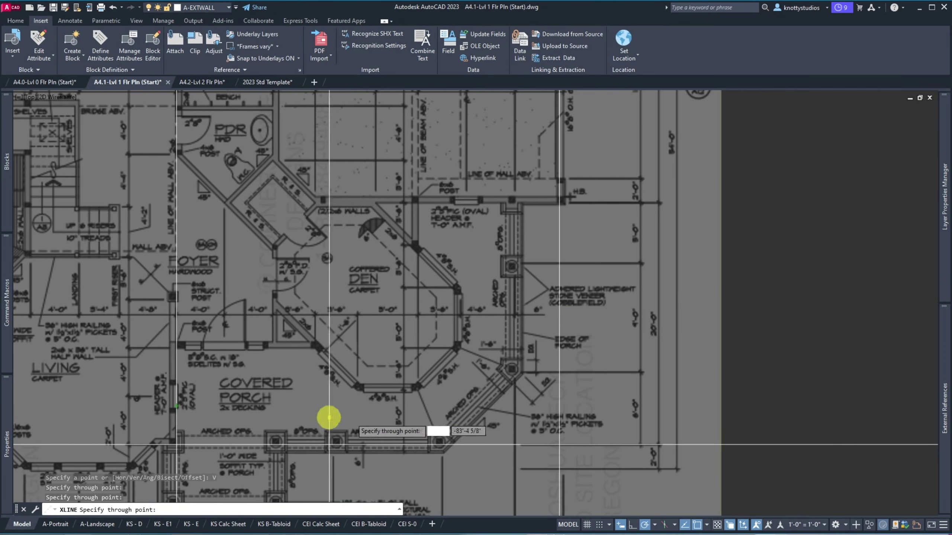
pyautogui.click(463, 401)
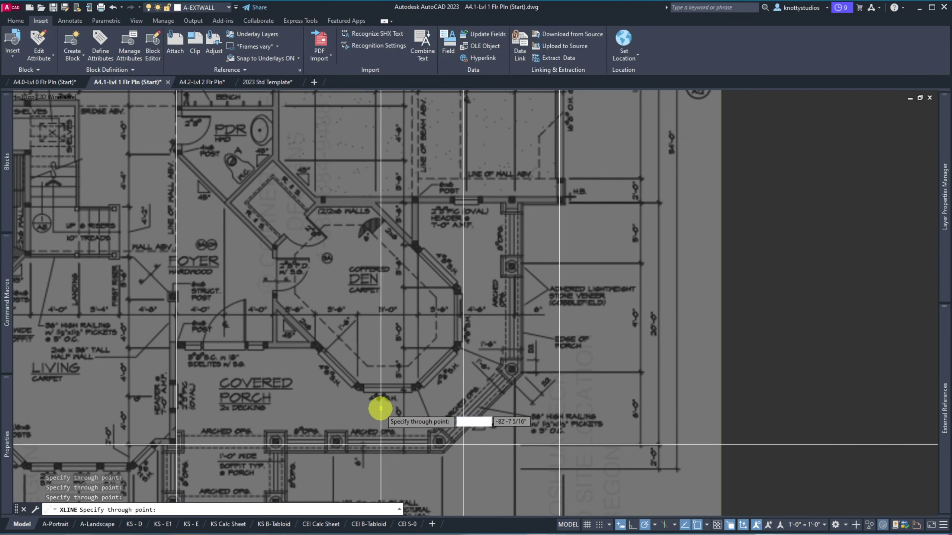
# Step: Try a vertical construction line along the den's foyer-side wall and erase it
pyautogui.click(278, 400)
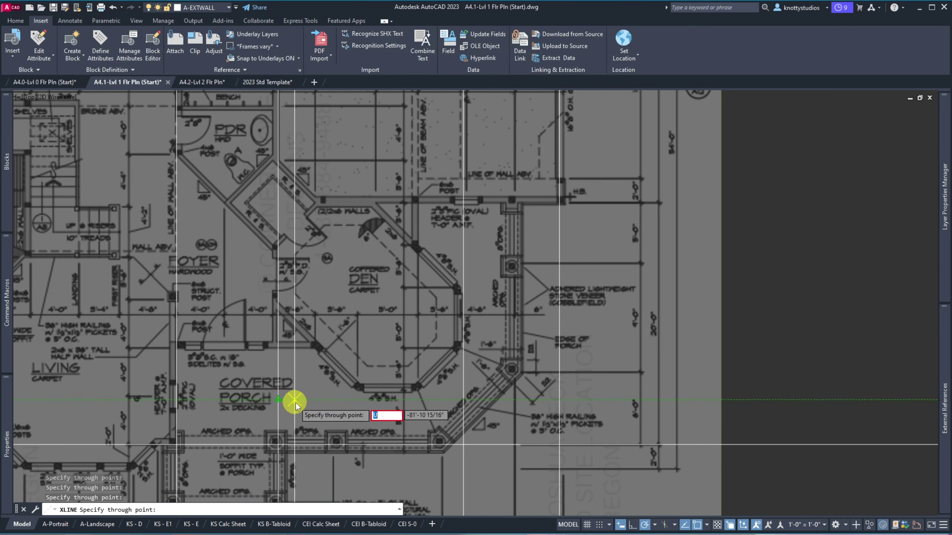
pyautogui.press('Escape')
pyautogui.write('e')
pyautogui.press('Return')
pyautogui.click(393, 382)
pyautogui.click(387, 383)
pyautogui.press('Return')
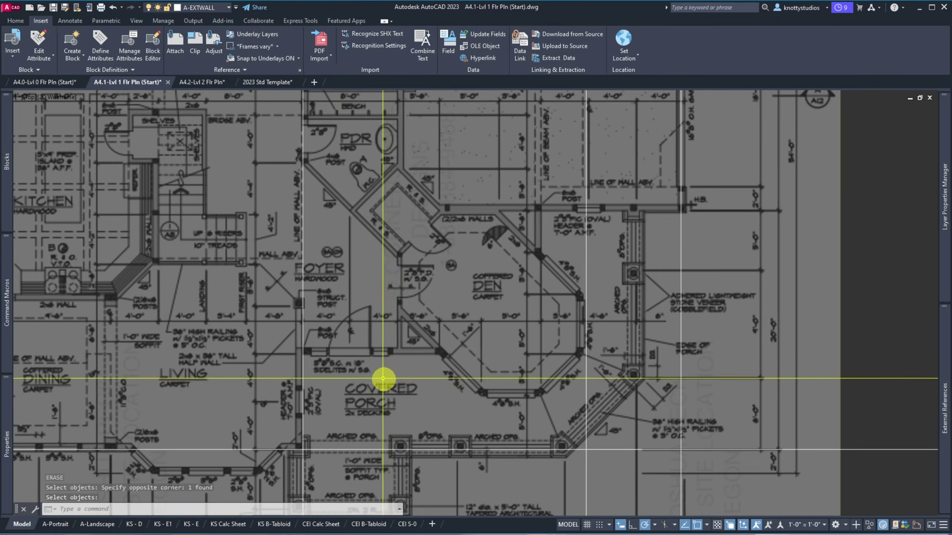
# Step: Chamfer the living room's vertical porch-side line with the horizontal front wall line to form their corner
pyautogui.scroll(-5, 334, 419)
pyautogui.scroll(5, 427, 361)
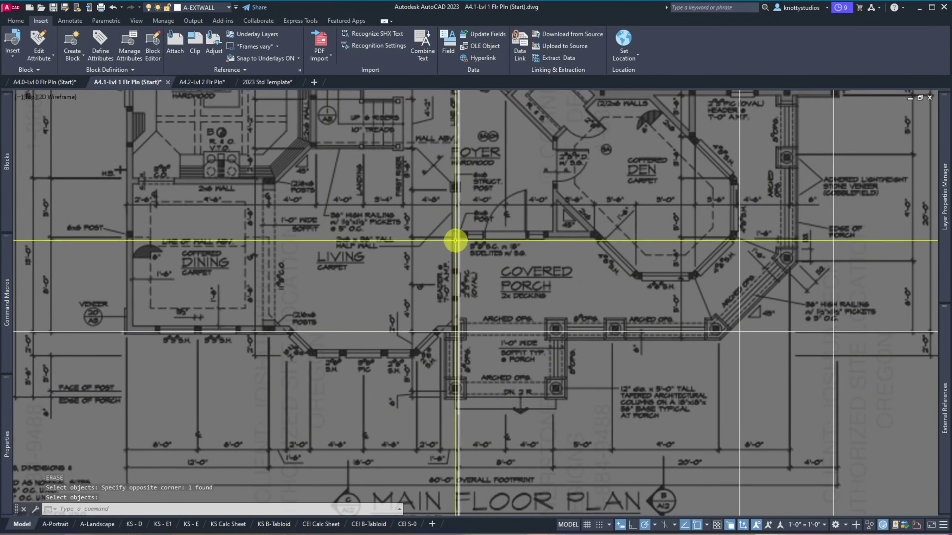
pyautogui.scroll(8, 457, 239)
pyautogui.scroll(-10, 421, 228)
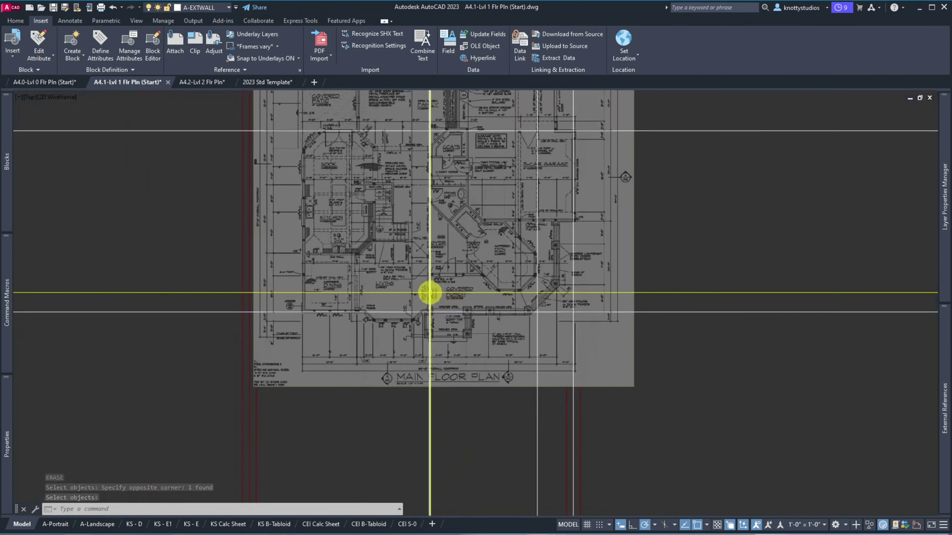
pyautogui.scroll(3, 427, 321)
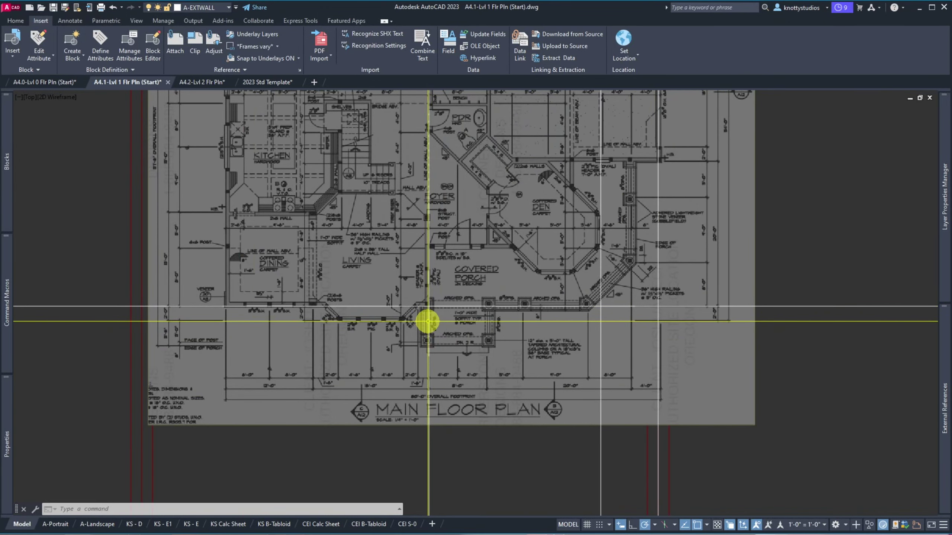
pyautogui.scroll(6, 427, 321)
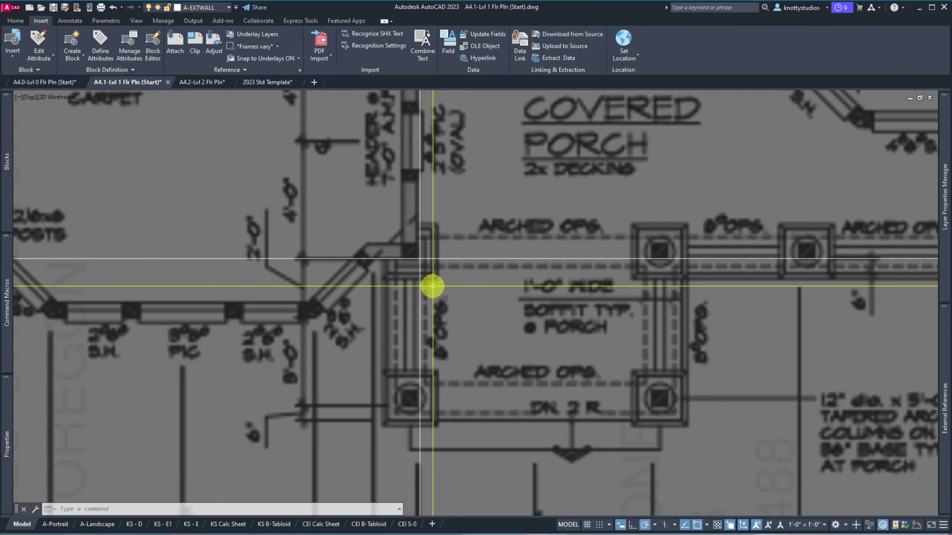
pyautogui.write('cha')
pyautogui.press('Return')
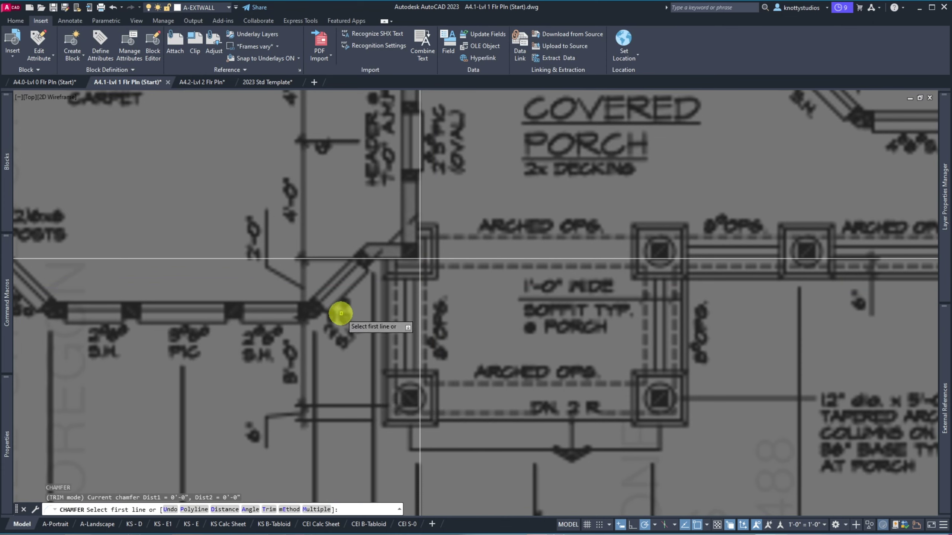
pyautogui.click(420, 234)
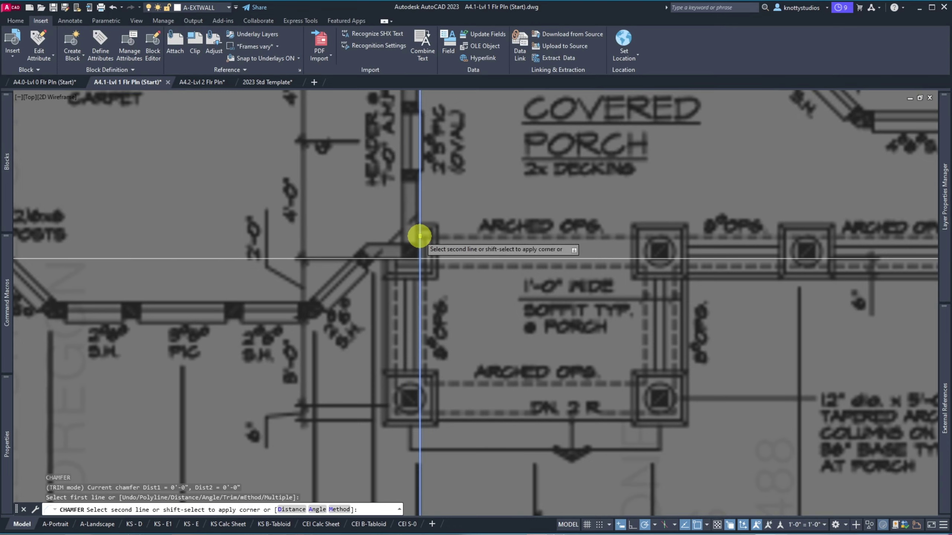
pyautogui.click(416, 259)
pyautogui.scroll(-6, 416, 259)
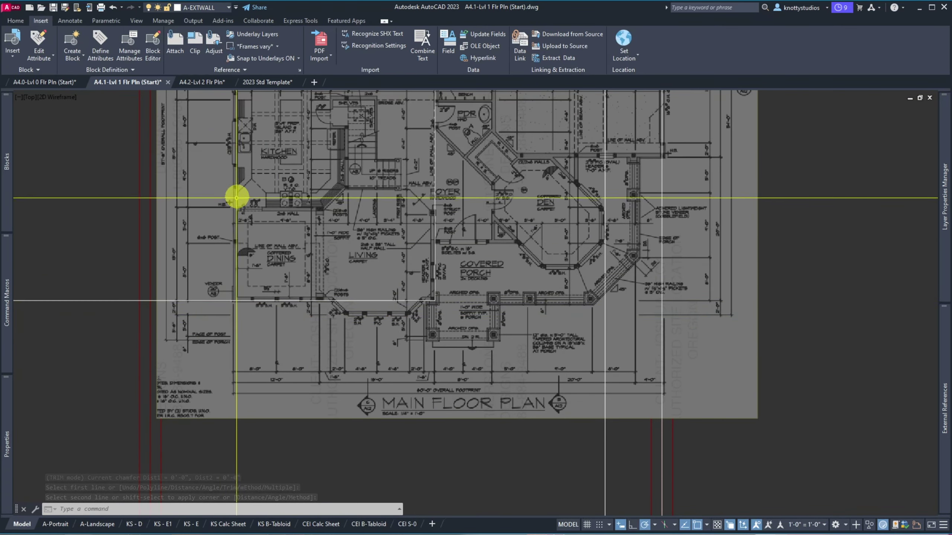
# Step: Measure the distance from the living room's front corner straight back to the nook's rear wall line
pyautogui.scroll(-5, 247, 323)
pyautogui.scroll(4, 238, 276)
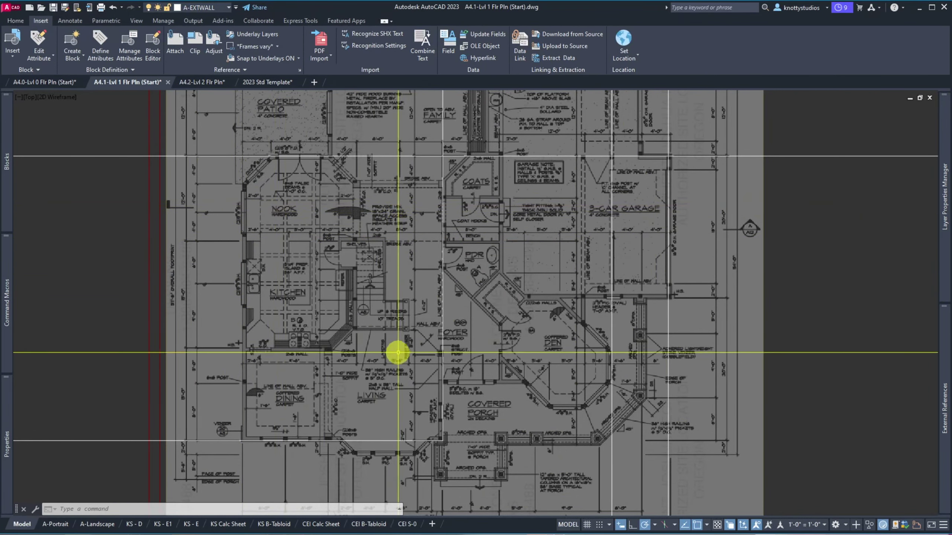
pyautogui.write('dist')
pyautogui.press('Return')
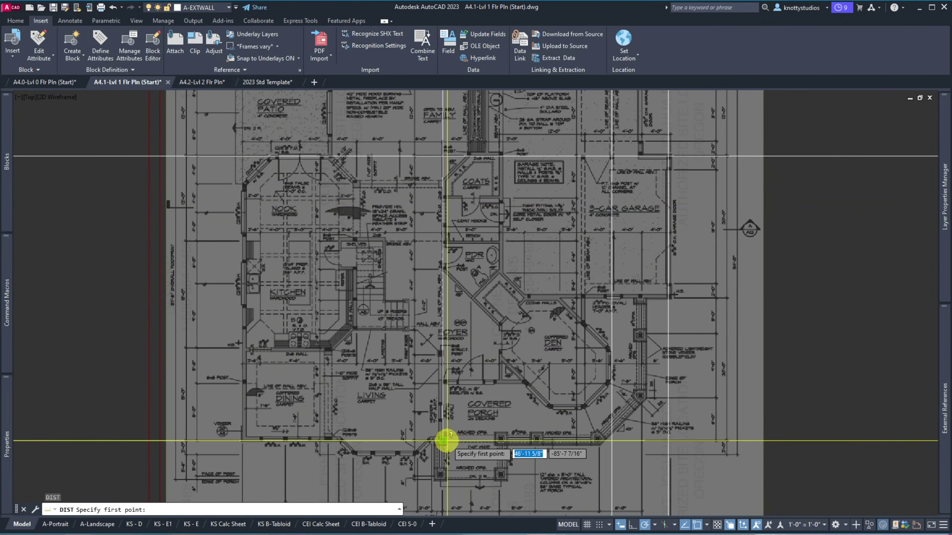
pyautogui.click(443, 441)
pyautogui.click(443, 154)
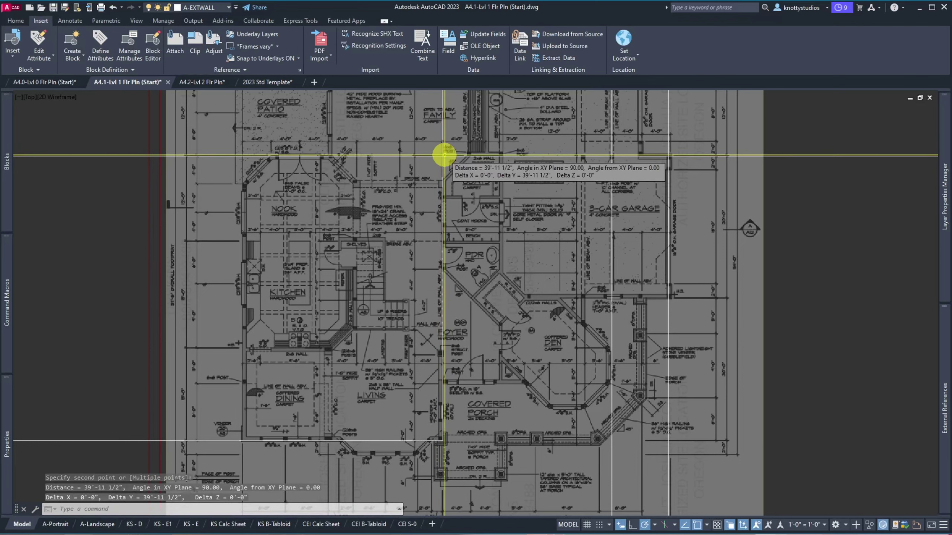
# Step: Erase the horizontal construction line along the nook's rear wall
pyautogui.write('e')
pyautogui.press('Return')
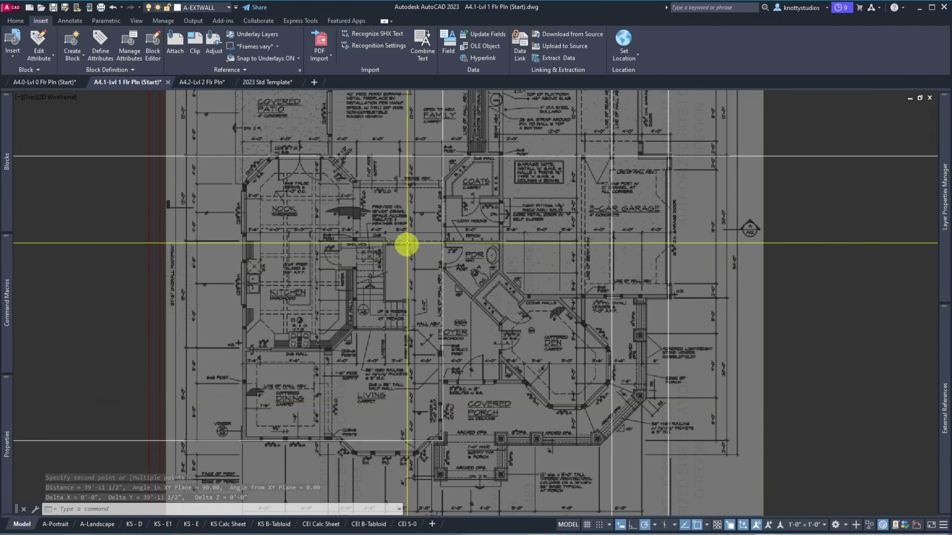
pyautogui.click(397, 187)
pyautogui.click(384, 147)
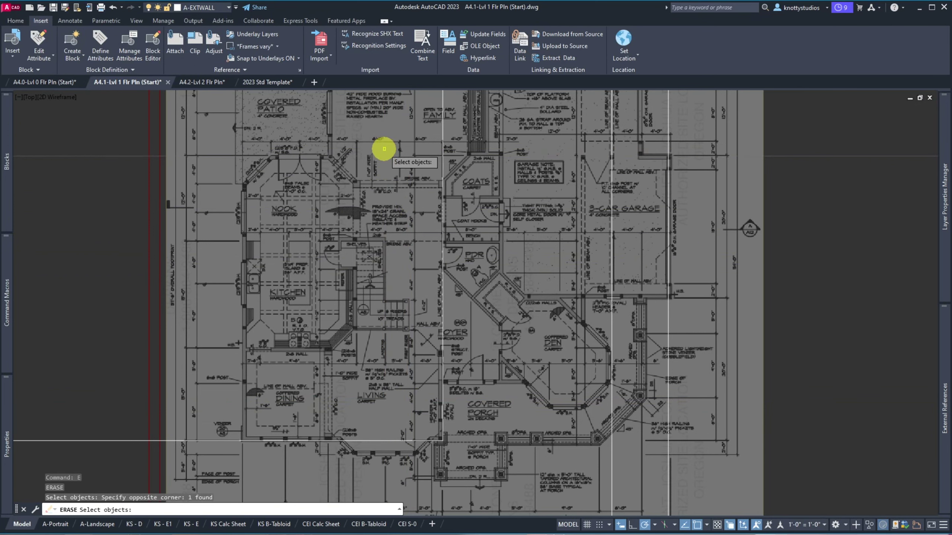
pyautogui.press('Return')
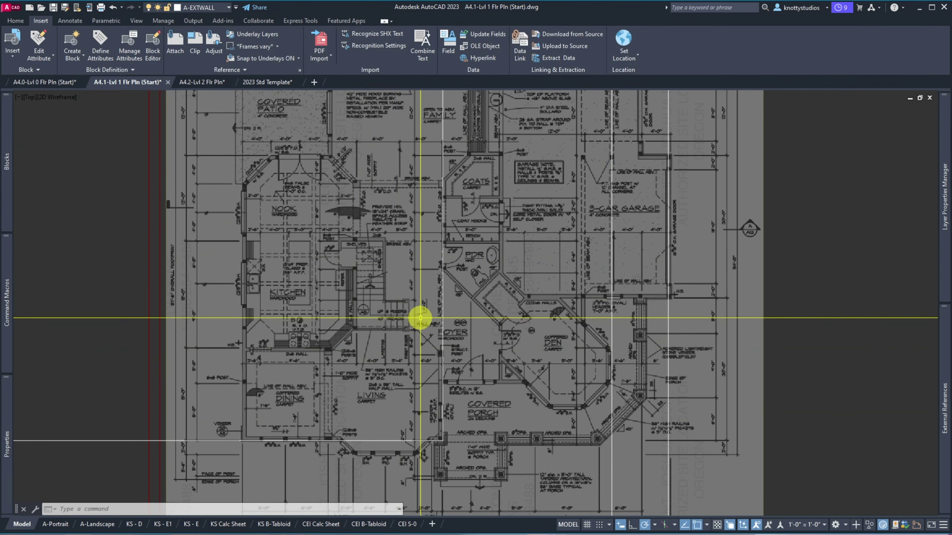
# Step: Offset the horizontal front wall line by 40' toward the nook's rear wall
pyautogui.write('o')
pyautogui.press('Return')
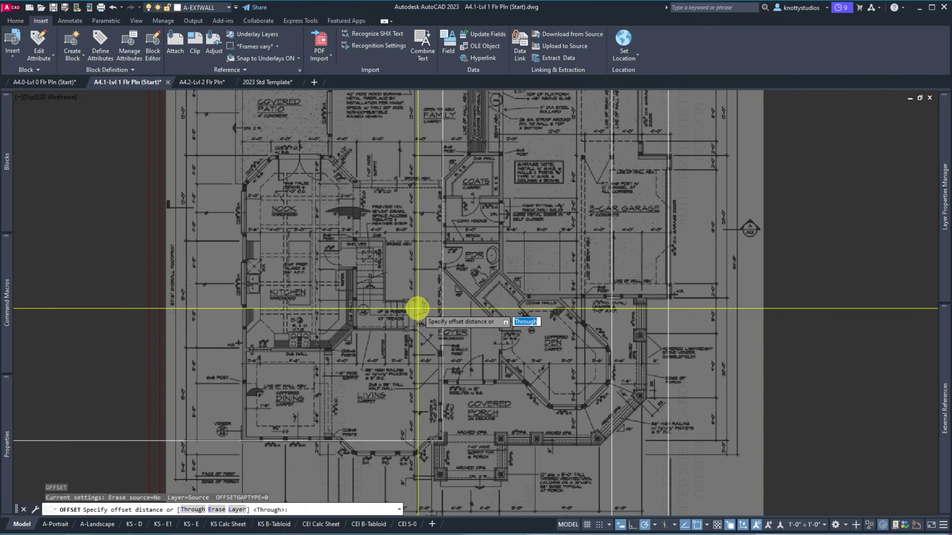
pyautogui.press('Return')
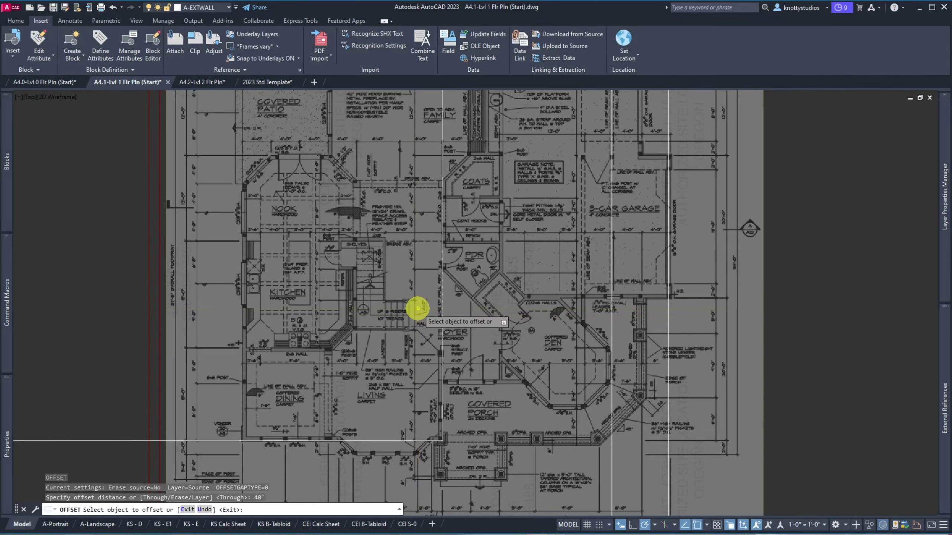
pyautogui.click(382, 440)
pyautogui.click(377, 337)
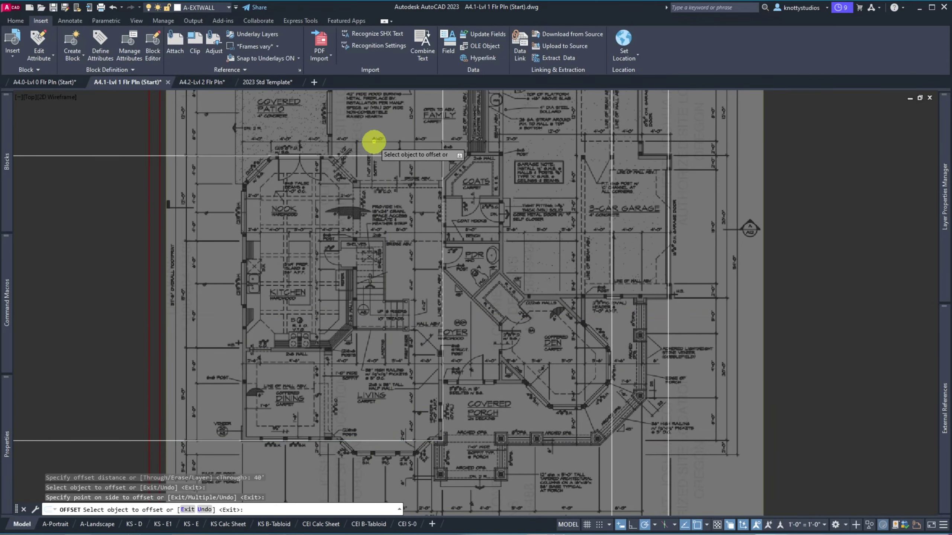
pyautogui.scroll(4, 279, 169)
pyautogui.scroll(3, 279, 116)
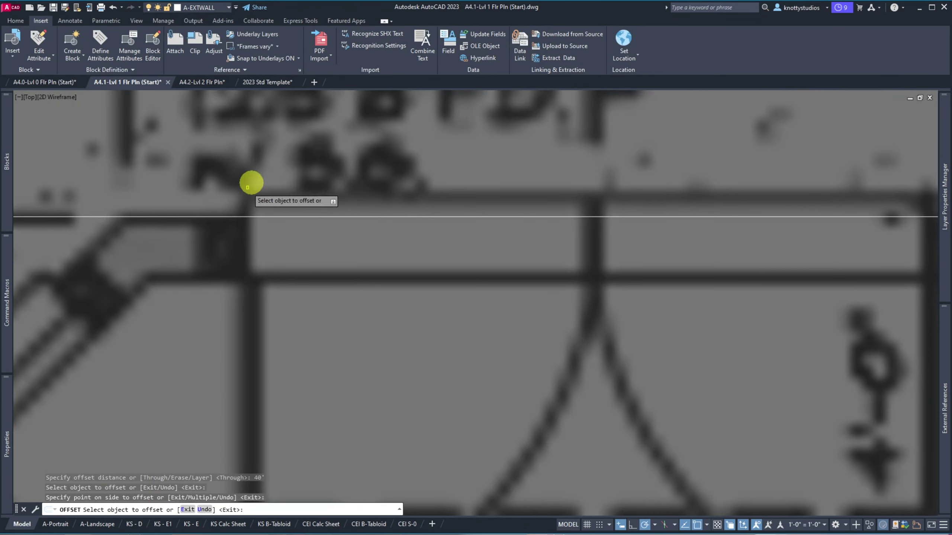
# Step: Examine the plan's dimensions along the nook, kitchen and dining side against the traced wall lines
pyautogui.scroll(-5, 272, 202)
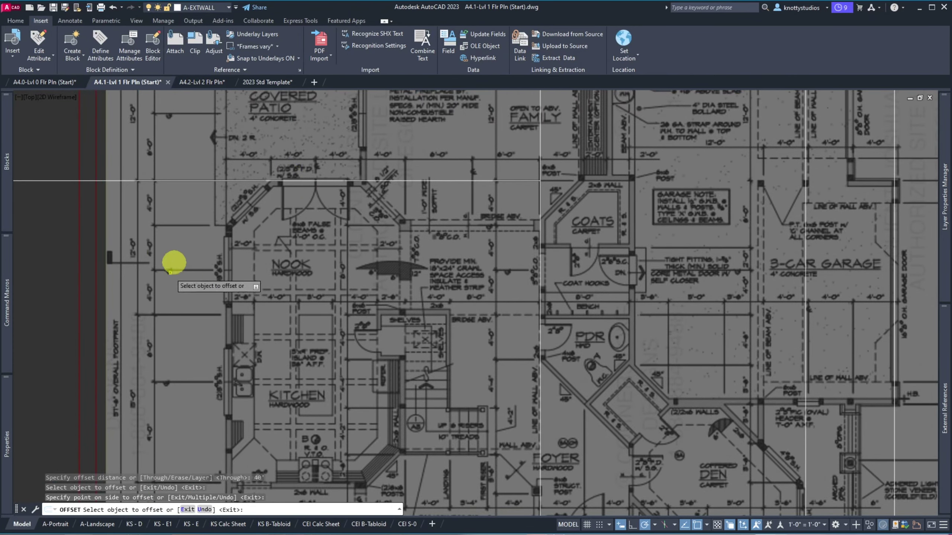
pyautogui.scroll(-2, 211, 174)
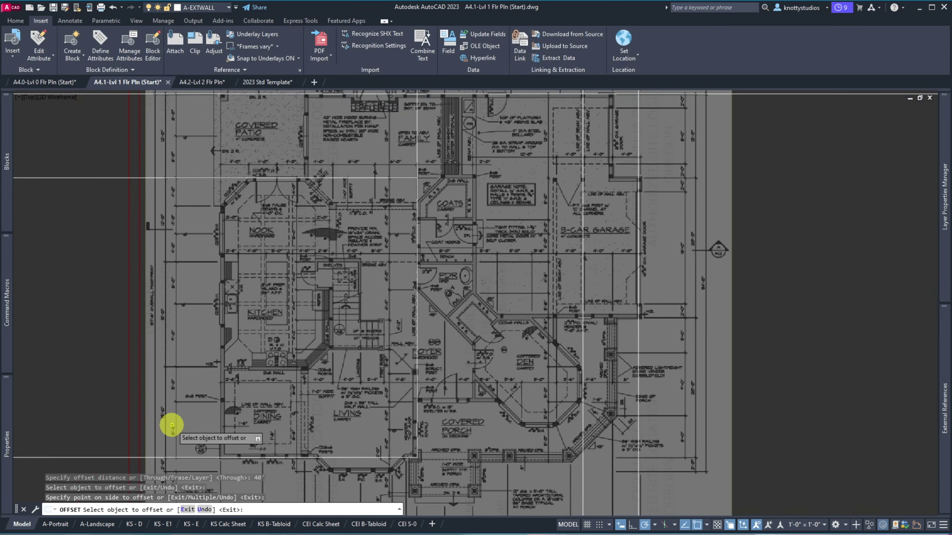
pyautogui.scroll(2, 155, 455)
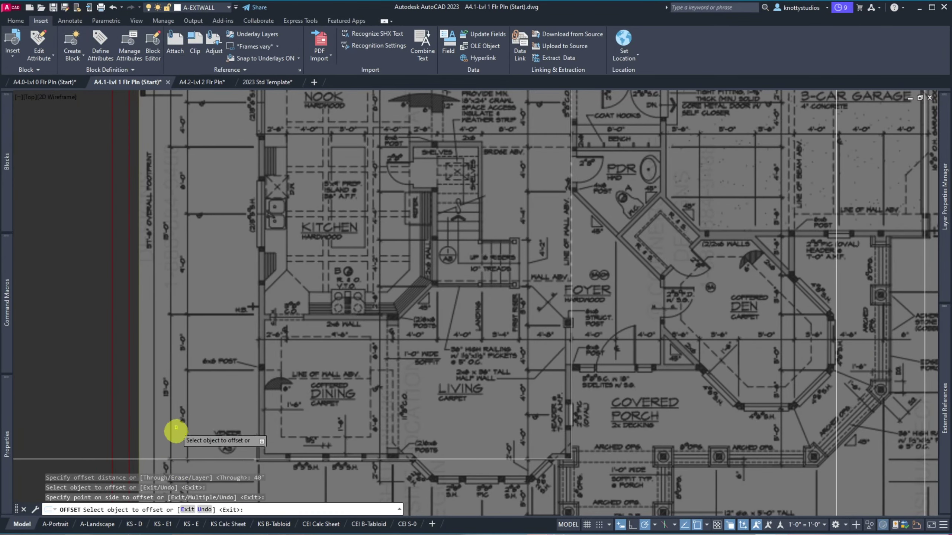
pyautogui.scroll(4, 176, 418)
pyautogui.scroll(-2, 180, 405)
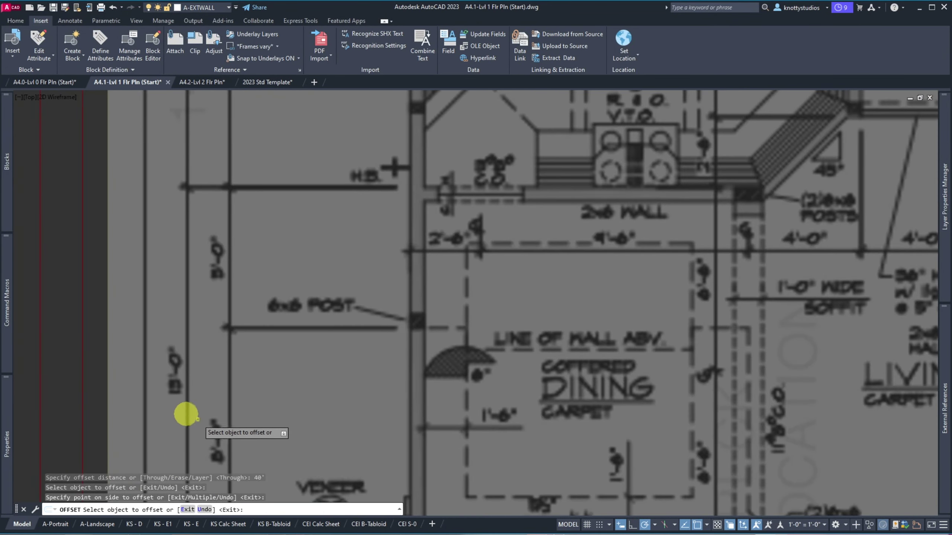
pyautogui.scroll(-3, 211, 405)
pyautogui.scroll(-1, 217, 335)
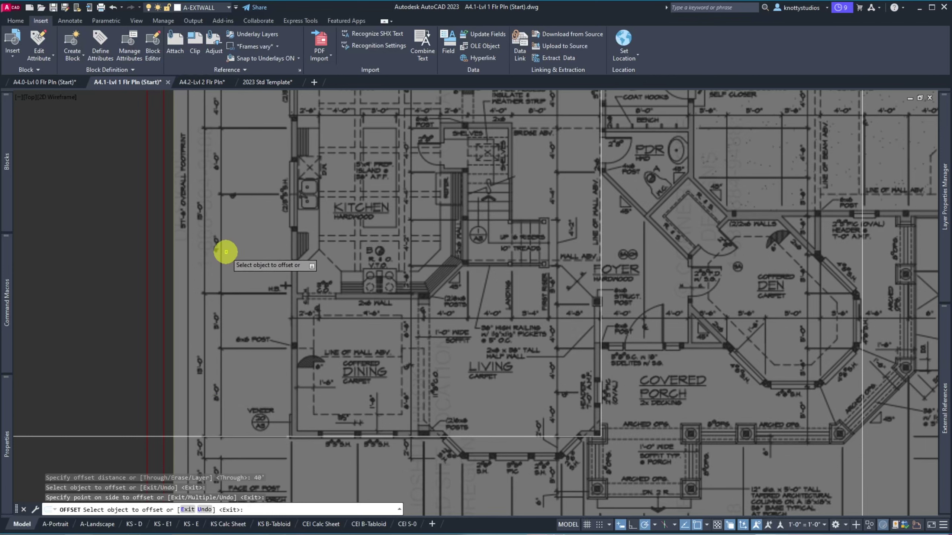
pyautogui.scroll(-2, 222, 276)
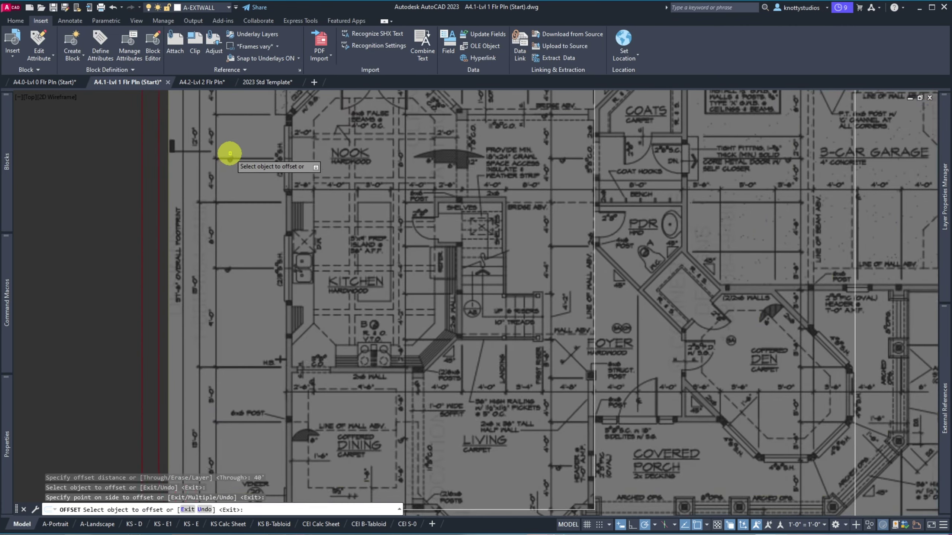
pyautogui.scroll(-1, 223, 213)
pyautogui.scroll(1, 228, 157)
pyautogui.scroll(2, 211, 160)
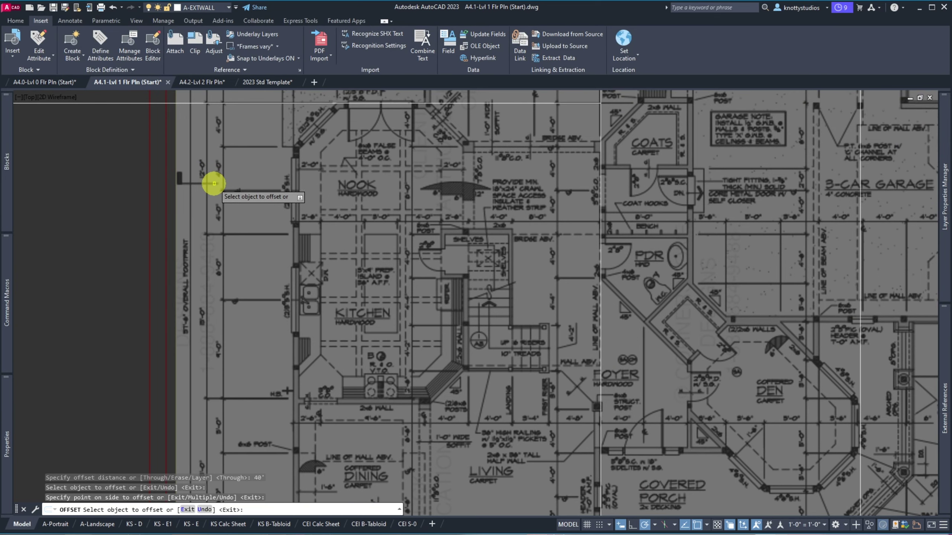
pyautogui.press('Escape')
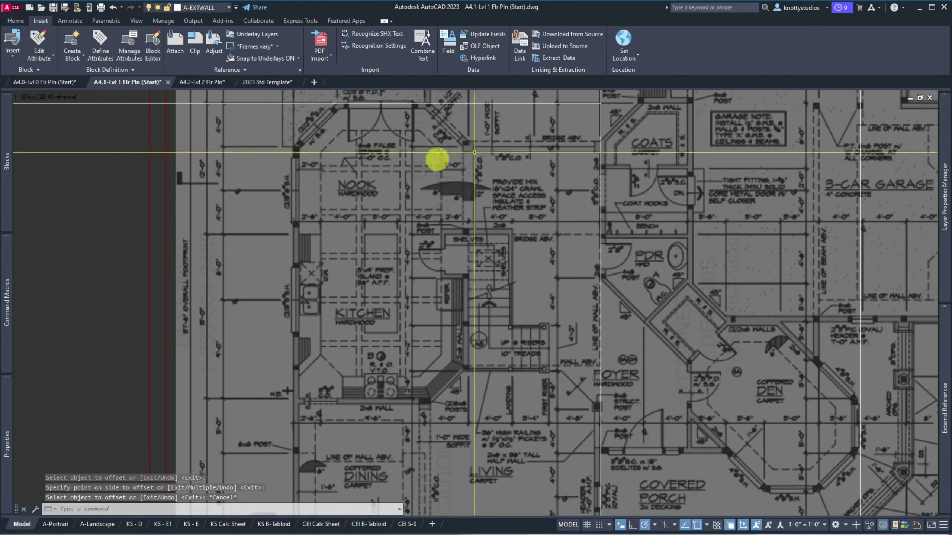
pyautogui.scroll(-2, 365, 176)
pyautogui.scroll(-2, 366, 176)
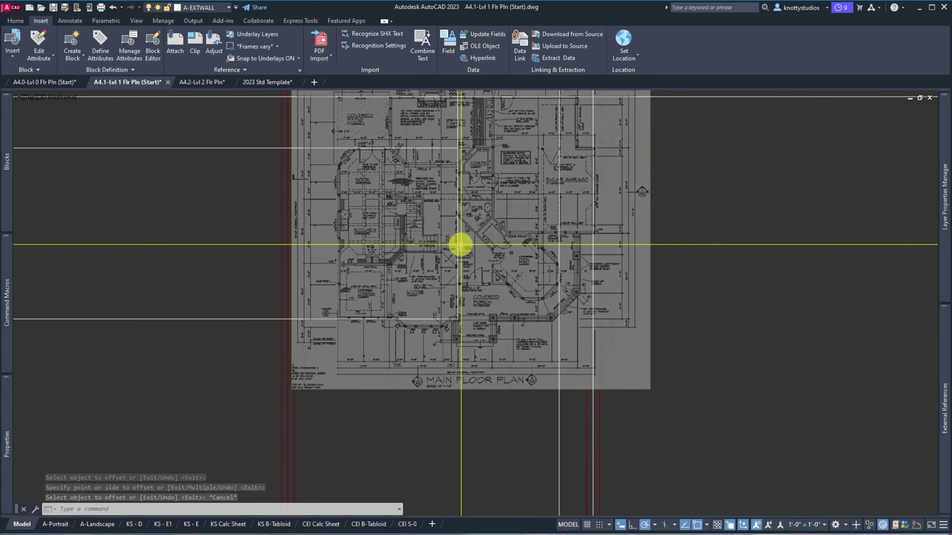
pyautogui.scroll(-2, 367, 453)
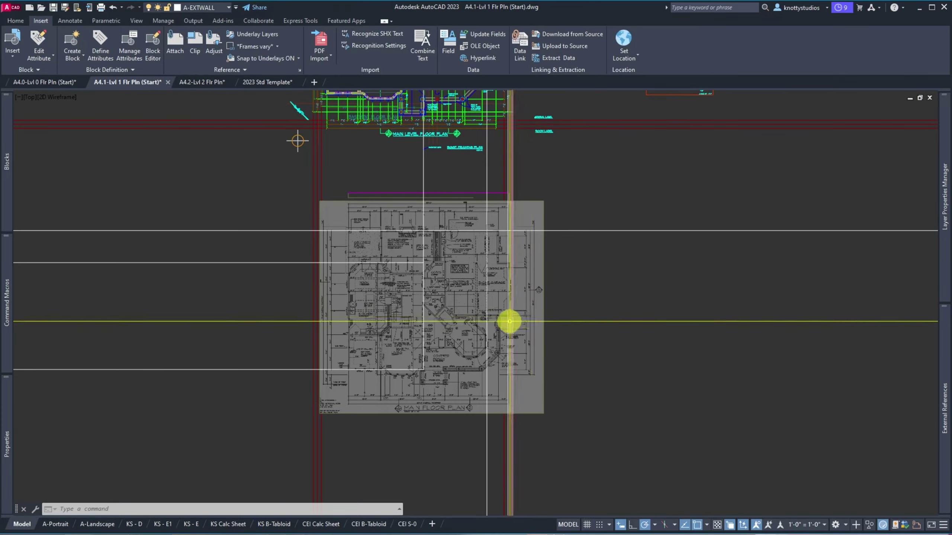
# Step: Move the living room's vertical porch-side wall line slightly inward onto the wall's outer face at the front corner
pyautogui.scroll(6, 357, 361)
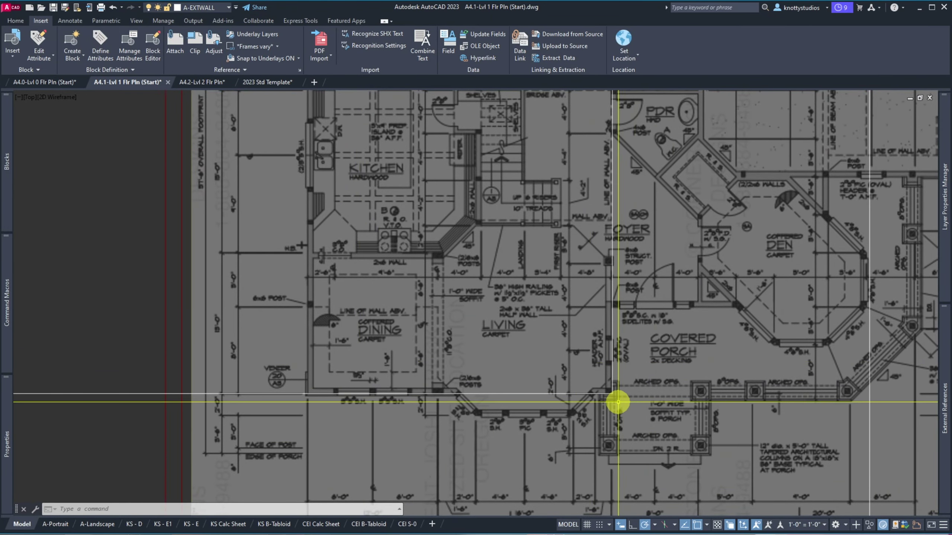
pyautogui.scroll(3, 659, 409)
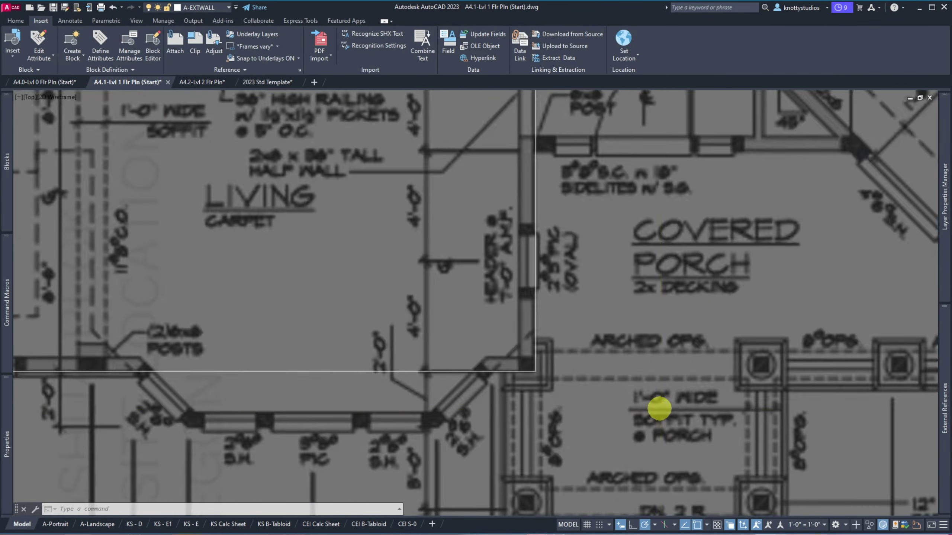
pyautogui.scroll(1, 459, 372)
pyautogui.scroll(4, 491, 312)
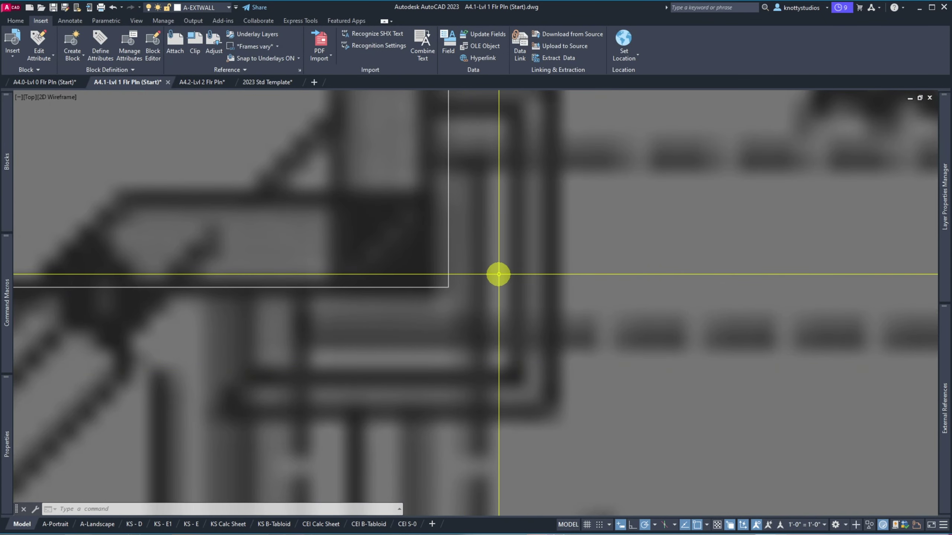
pyautogui.write('m')
pyautogui.press('Return')
pyautogui.click(498, 274)
pyautogui.click(404, 204)
pyautogui.press('Return')
pyautogui.click(446, 276)
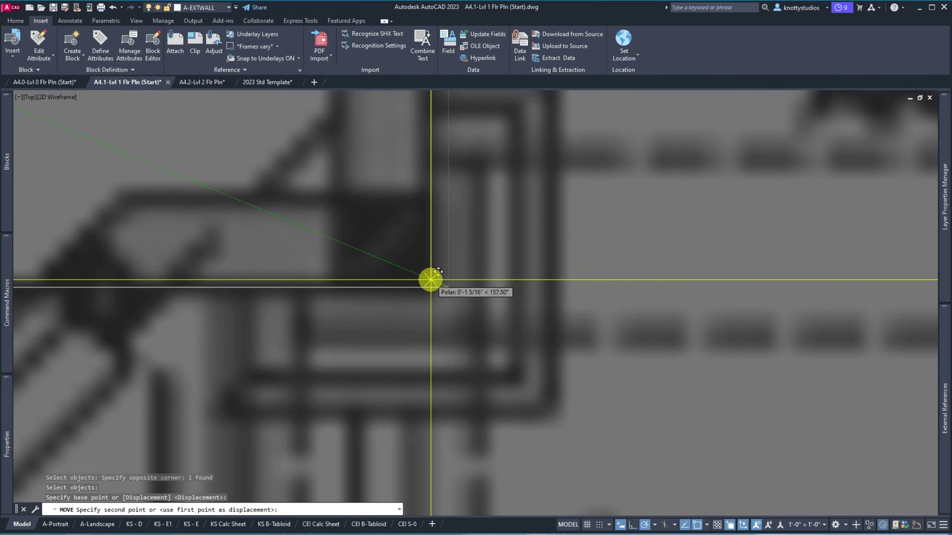
pyautogui.click(430, 280)
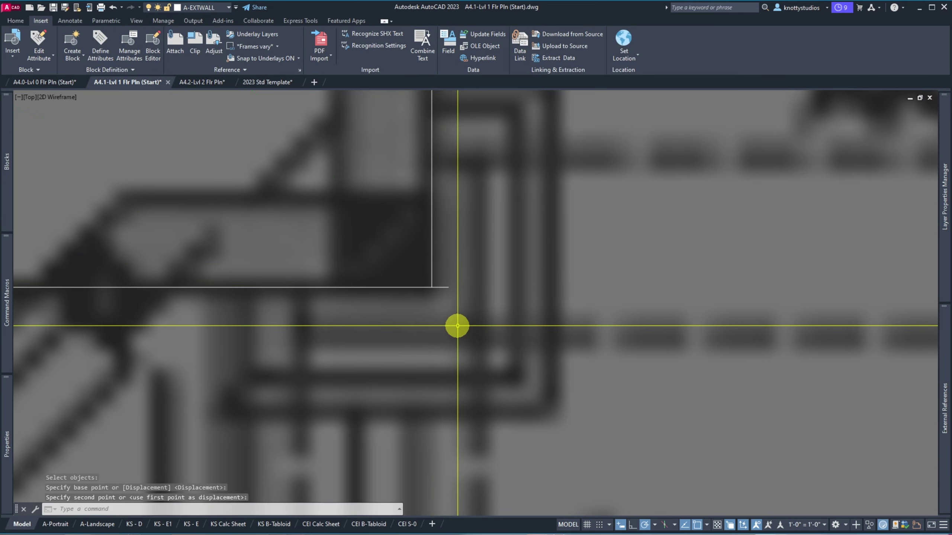
# Step: Chamfer the front wall line with the moved porch-side line to close the living room's front corner
pyautogui.write('CHA')
pyautogui.press('Return')
pyautogui.click(419, 285)
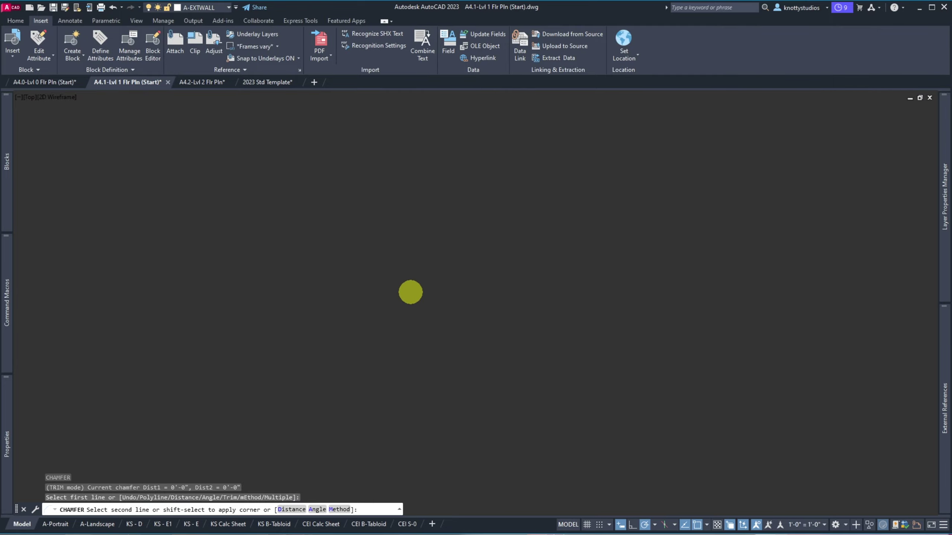
pyautogui.click(410, 292)
# Step: Try to move the Main Floor Plan image
pyautogui.scroll(-10, 410, 287)
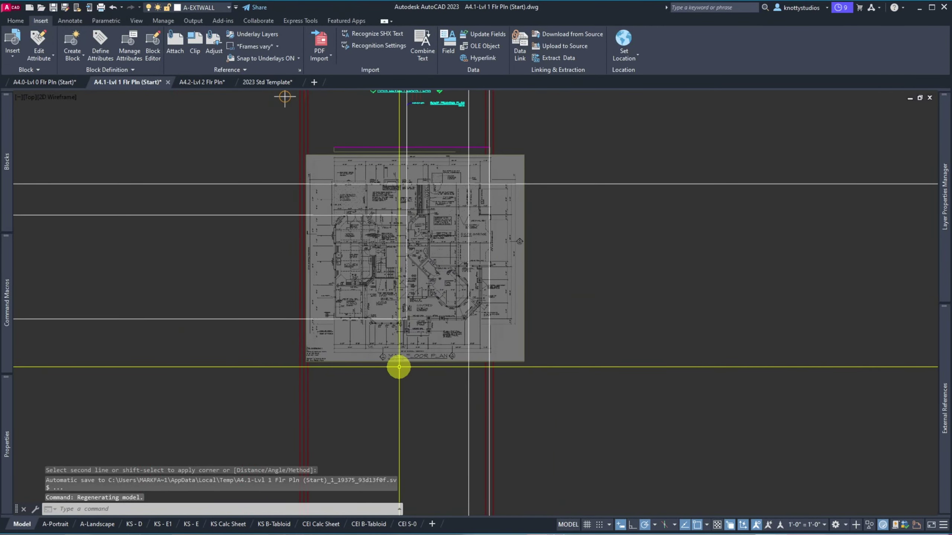
pyautogui.scroll(-2, 398, 367)
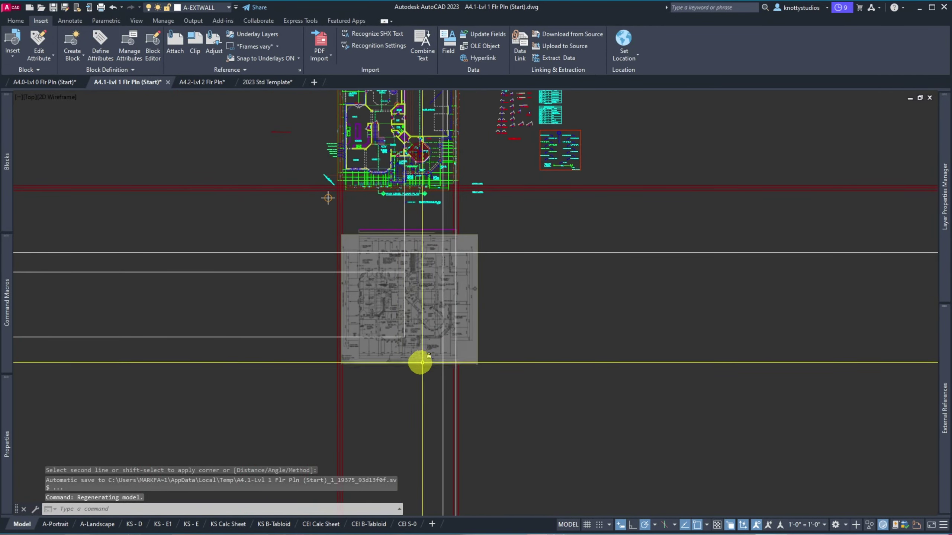
pyautogui.write('m')
pyautogui.press('Return')
pyautogui.click(472, 376)
pyautogui.click(468, 359)
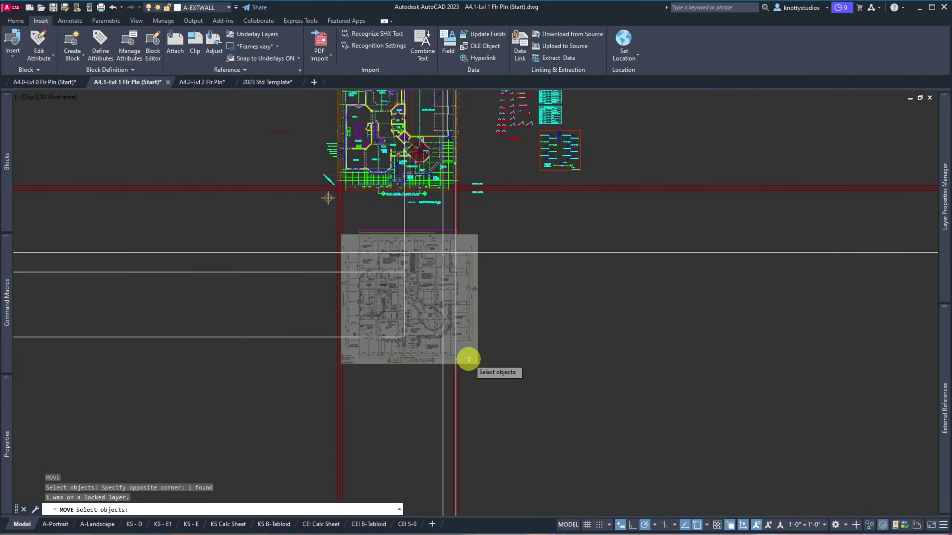
pyautogui.press('Return')
# Step: Unlock the X-REF-IMAGE-LVL-1 layer
pyautogui.scroll(7, 401, 341)
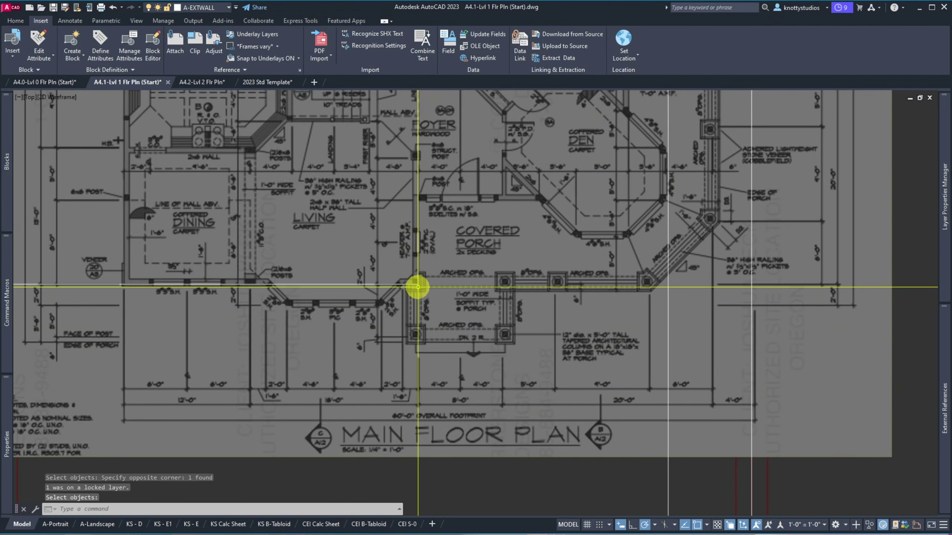
pyautogui.click(223, 9)
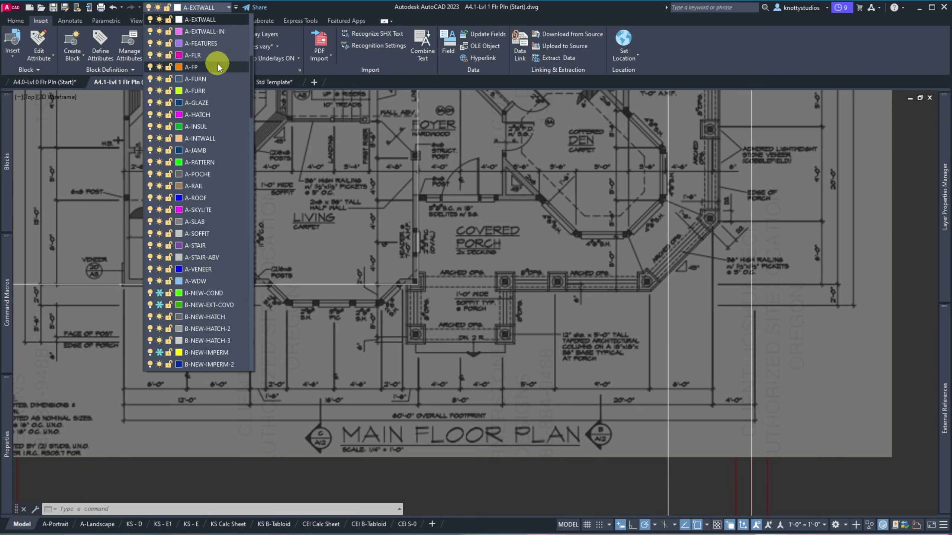
pyautogui.press('End')
pyautogui.scroll(-5, 220, 70)
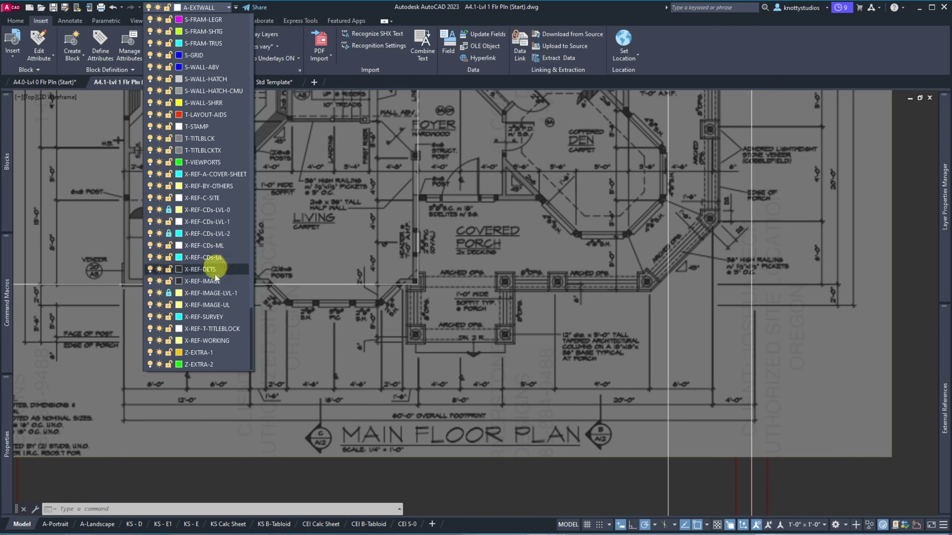
pyautogui.click(169, 294)
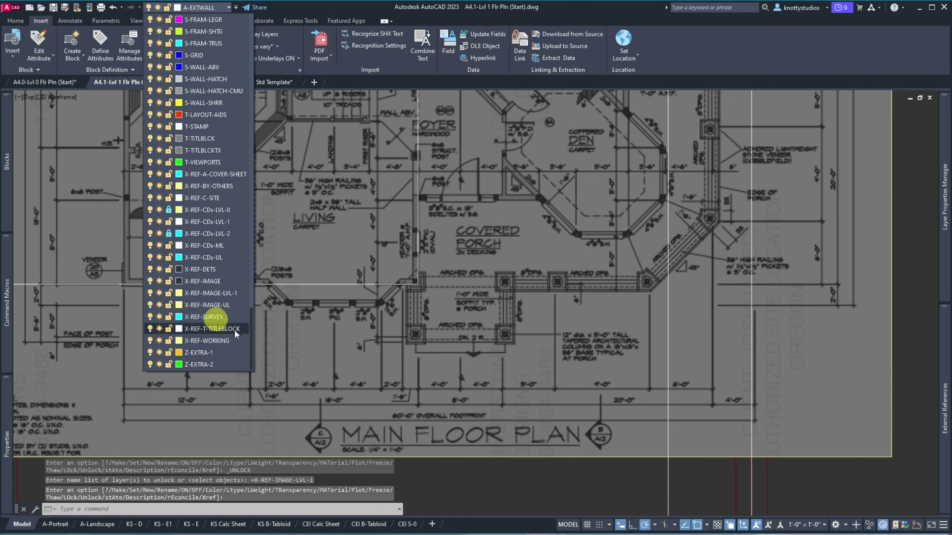
pyautogui.click(569, 458)
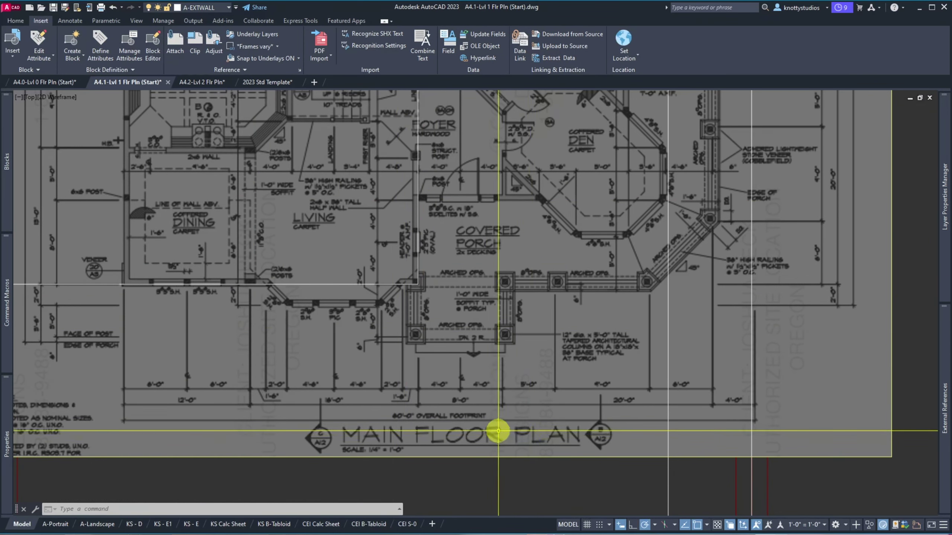
# Step: Move the Main Floor Plan image from the living room's traced front corner to the matching wall corner of the drafted main level plan
pyautogui.write('m')
pyautogui.press('Return')
pyautogui.click(522, 488)
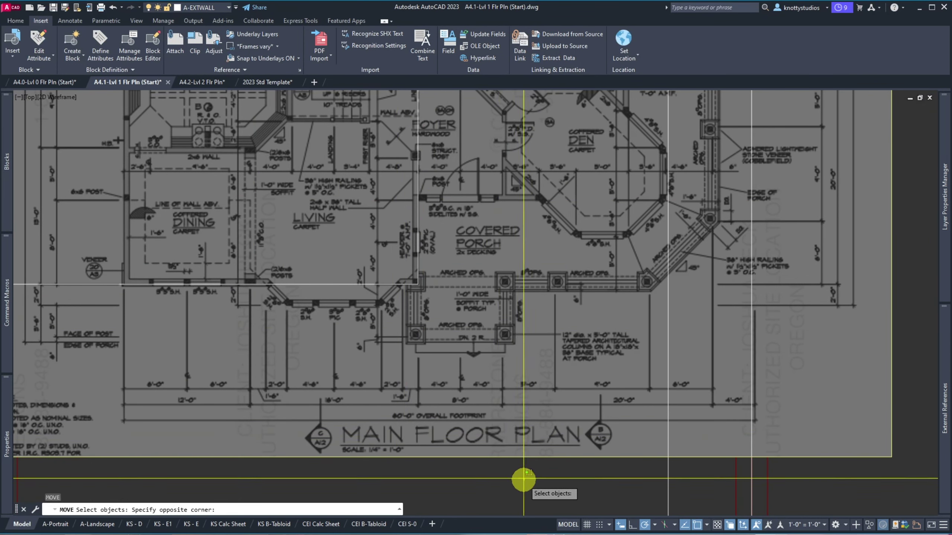
pyautogui.click(494, 393)
pyautogui.press('Return')
pyautogui.click(418, 284)
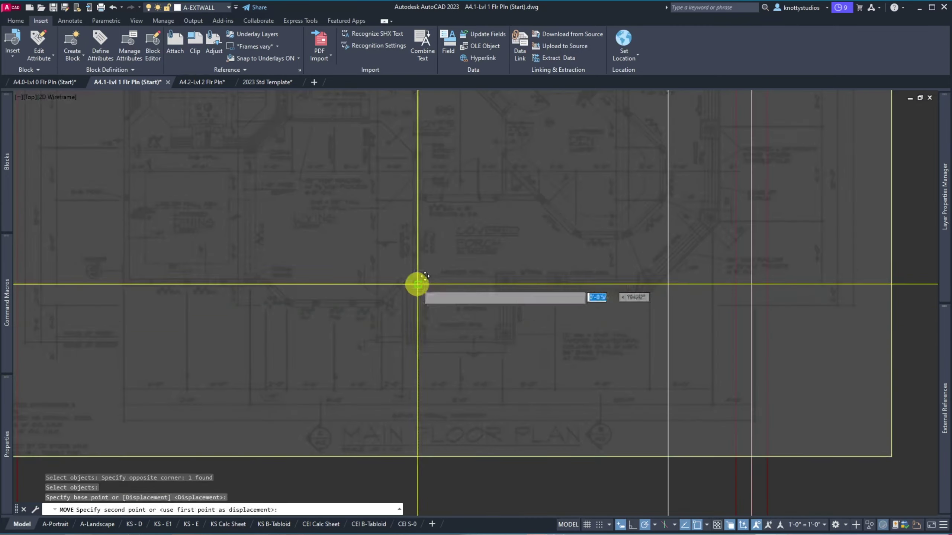
pyautogui.scroll(-3, 409, 442)
pyautogui.scroll(8, 397, 255)
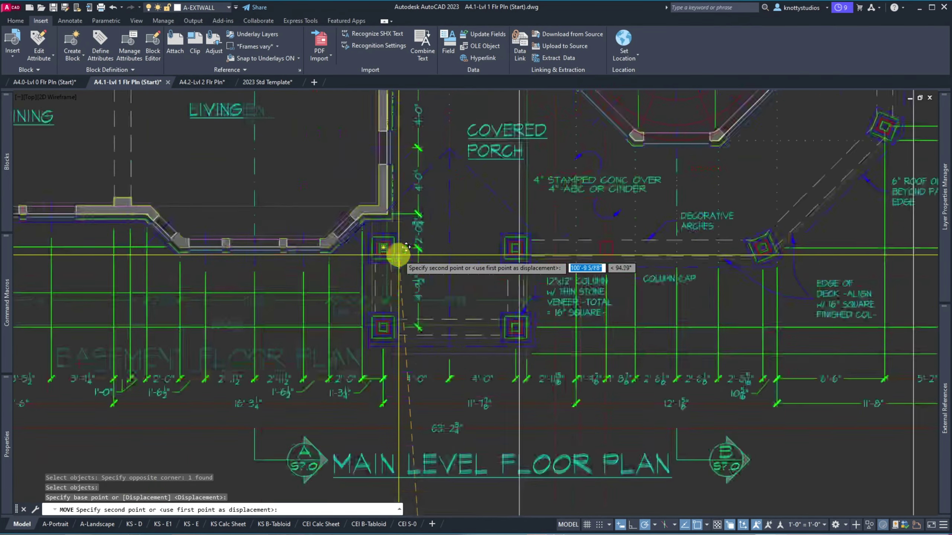
pyautogui.scroll(5, 382, 192)
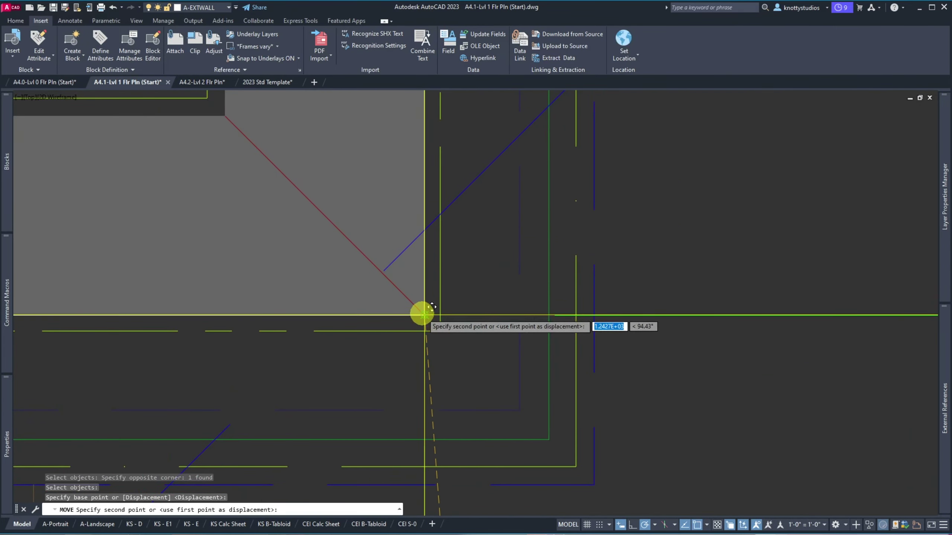
pyautogui.click(421, 313)
# Step: Send the Main Floor Plan image behind the drafted main level plan
pyautogui.scroll(-12, 422, 313)
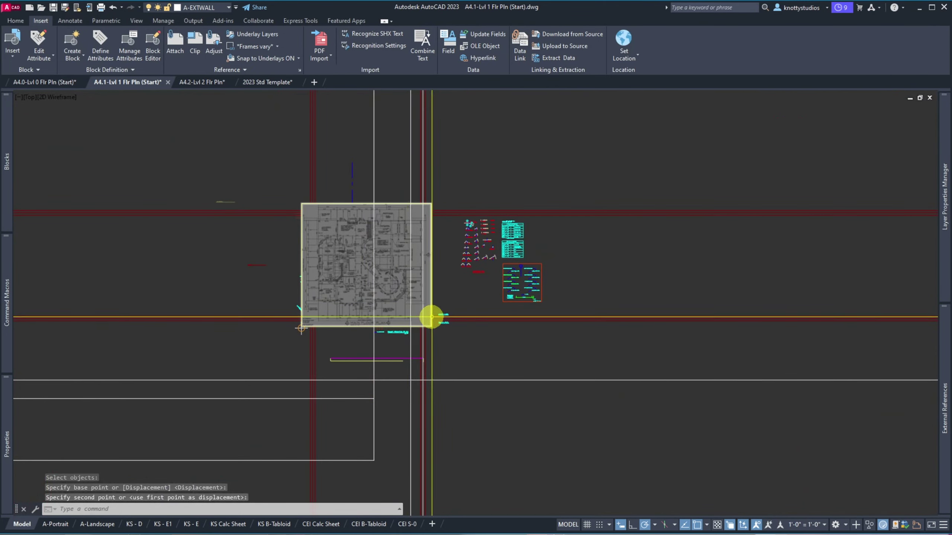
pyautogui.click(431, 204)
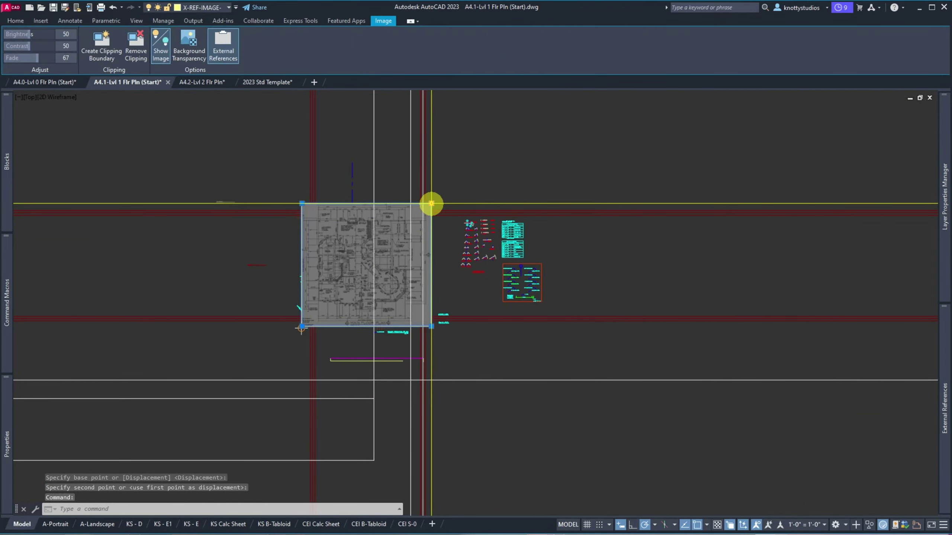
pyautogui.click(14, 24)
pyautogui.click(184, 70)
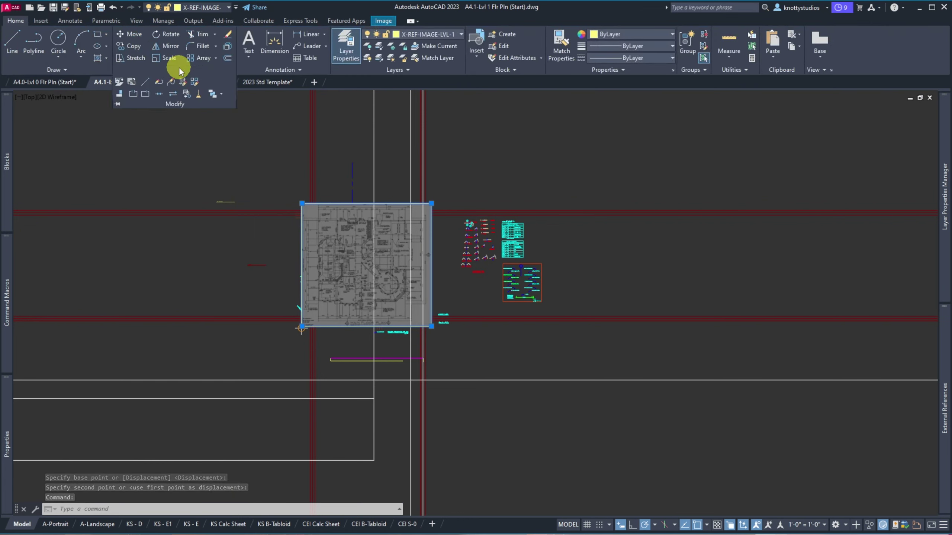
pyautogui.click(212, 94)
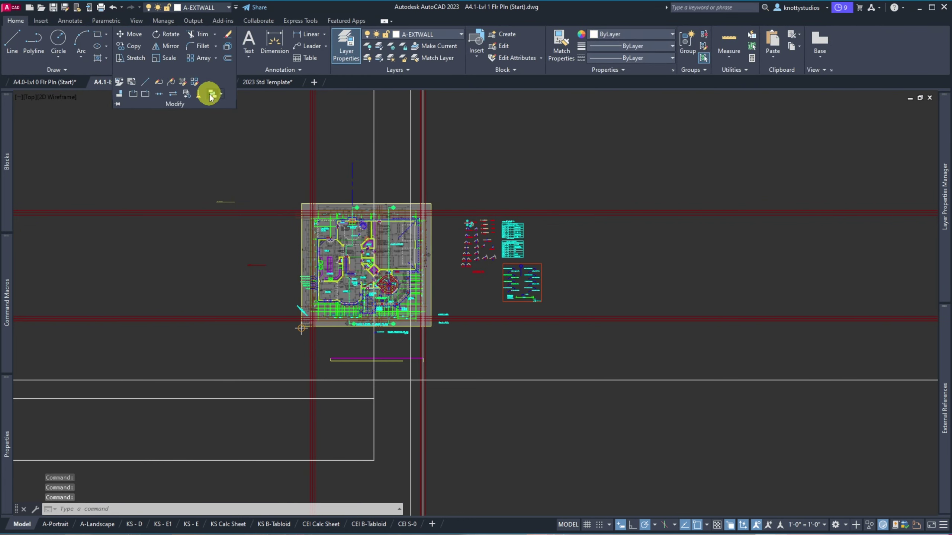
# Step: Examine how the Main Floor Plan image lines up with the drafted main level plan's walls and rooms
pyautogui.scroll(6, 416, 302)
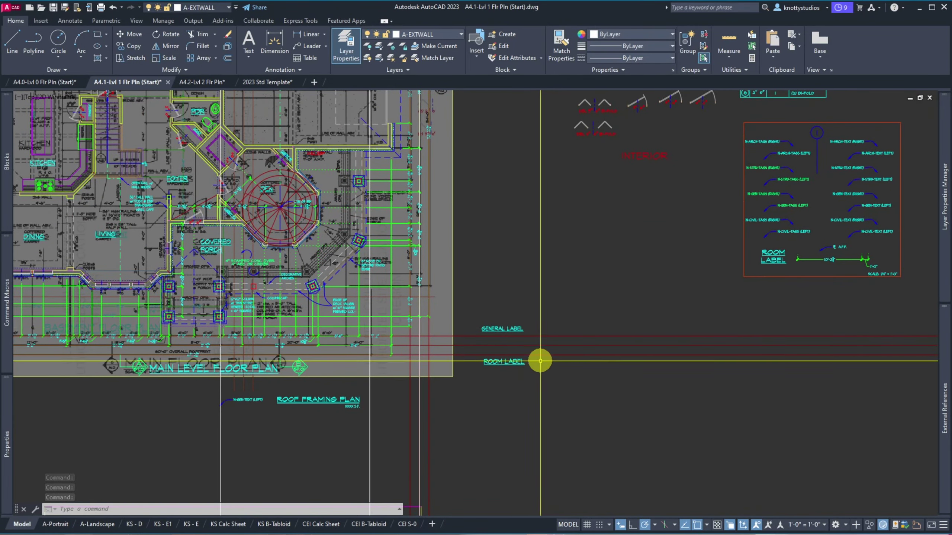
pyautogui.scroll(-5, 546, 374)
pyautogui.scroll(2, 545, 373)
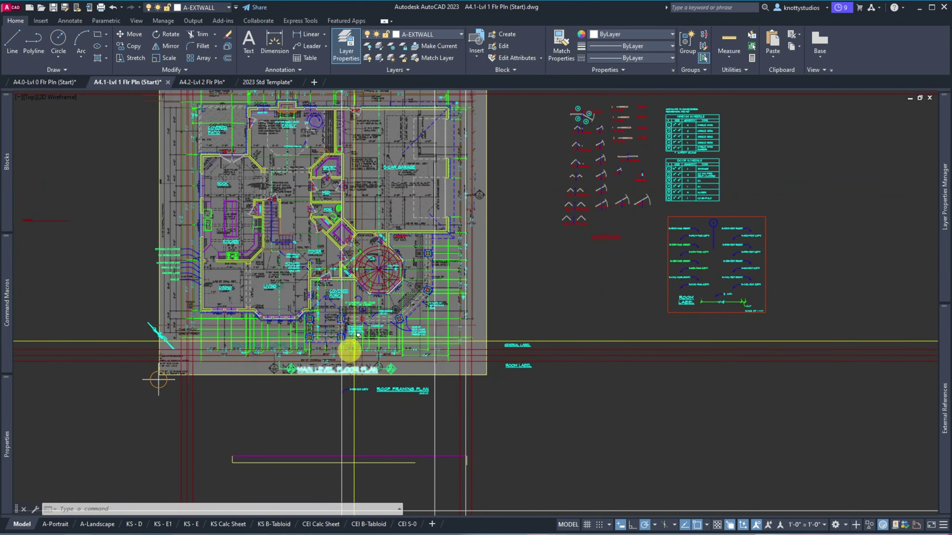
pyautogui.scroll(-2, 365, 413)
pyautogui.scroll(2, 238, 187)
pyautogui.scroll(-2, 210, 180)
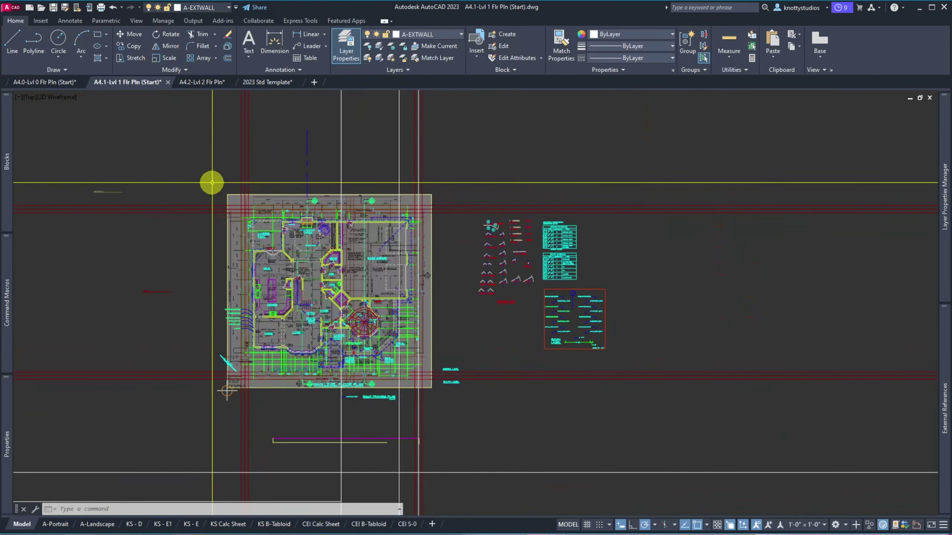
pyautogui.scroll(2, 210, 272)
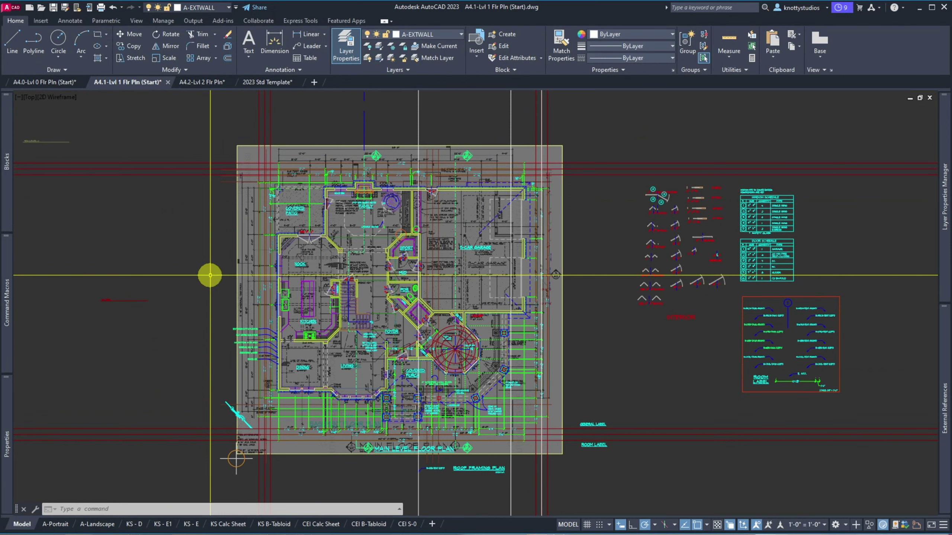
pyautogui.scroll(2, 209, 275)
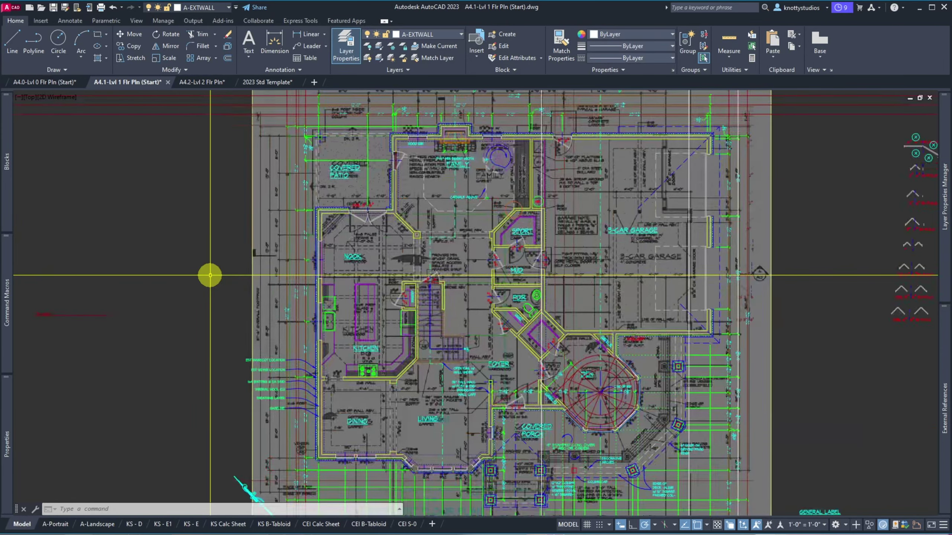